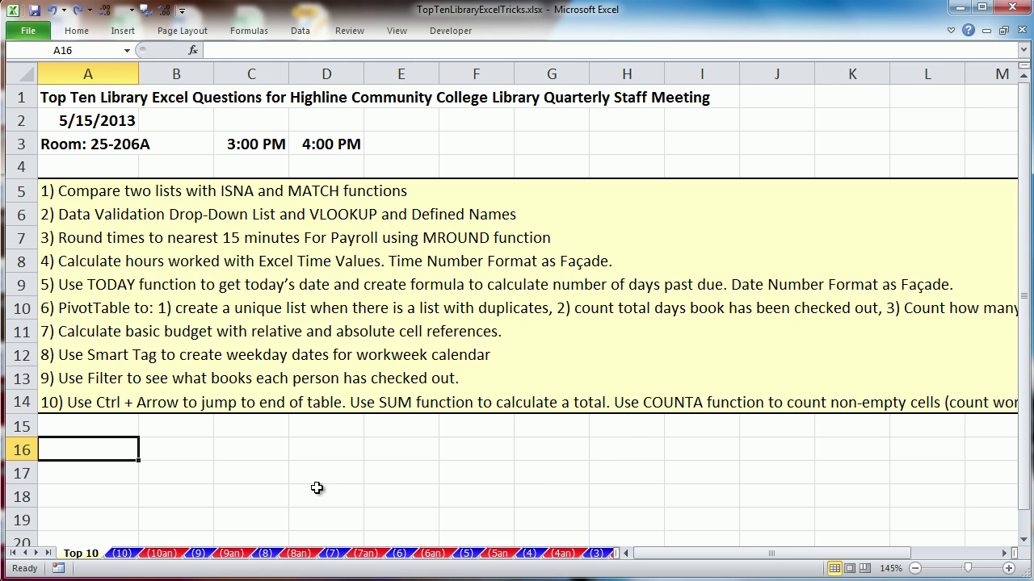
Step: Open the (10) worksheet and look over the Title and Days checked out columns and the book count cell
left_click(120, 554)
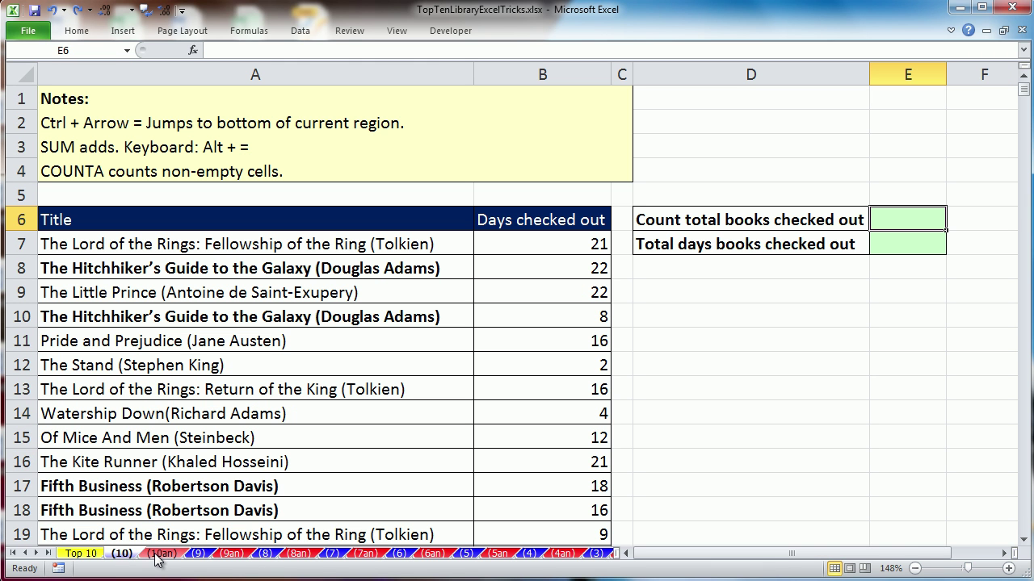
left_click(285, 215)
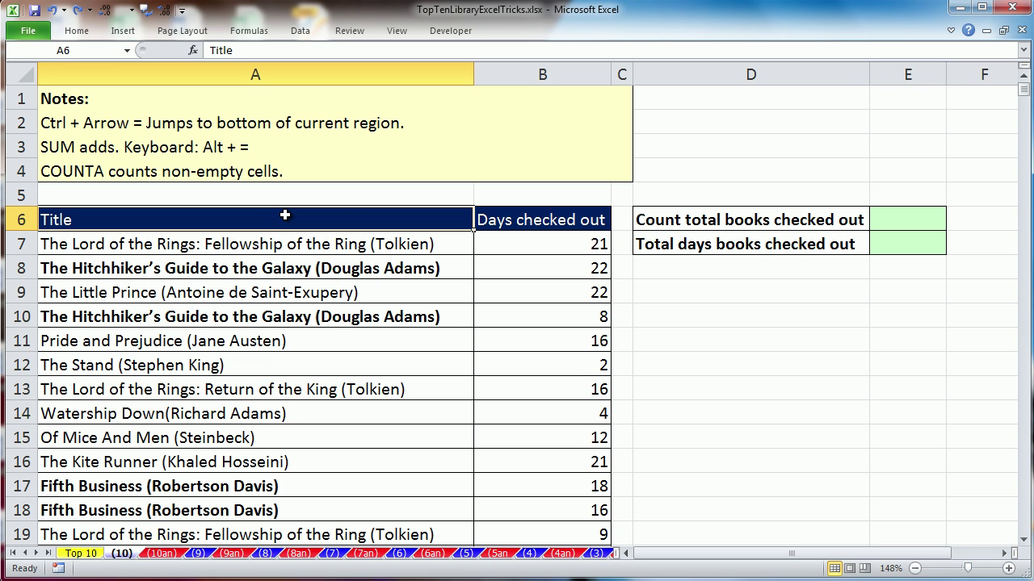
left_click(533, 224)
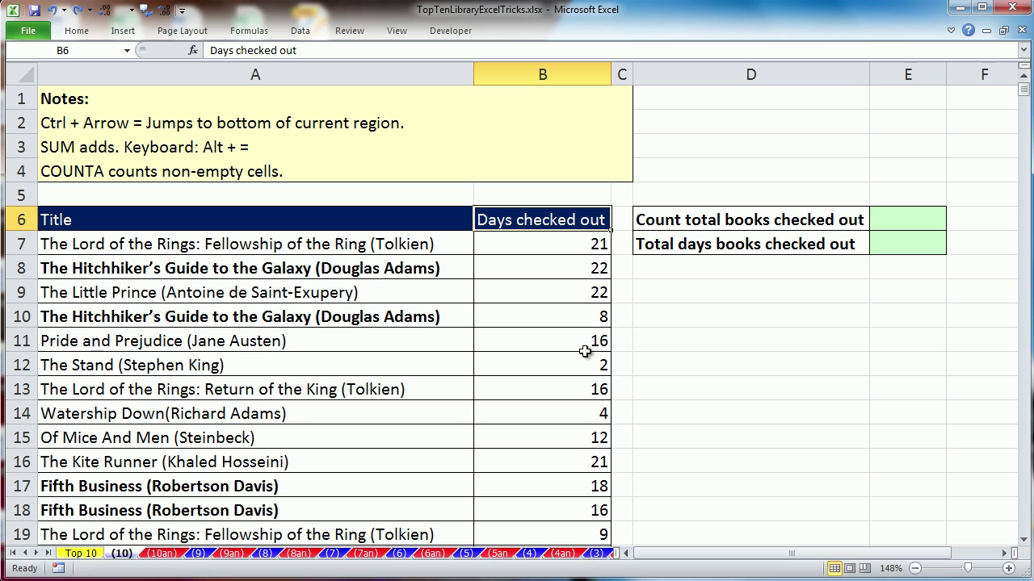
left_click(889, 221)
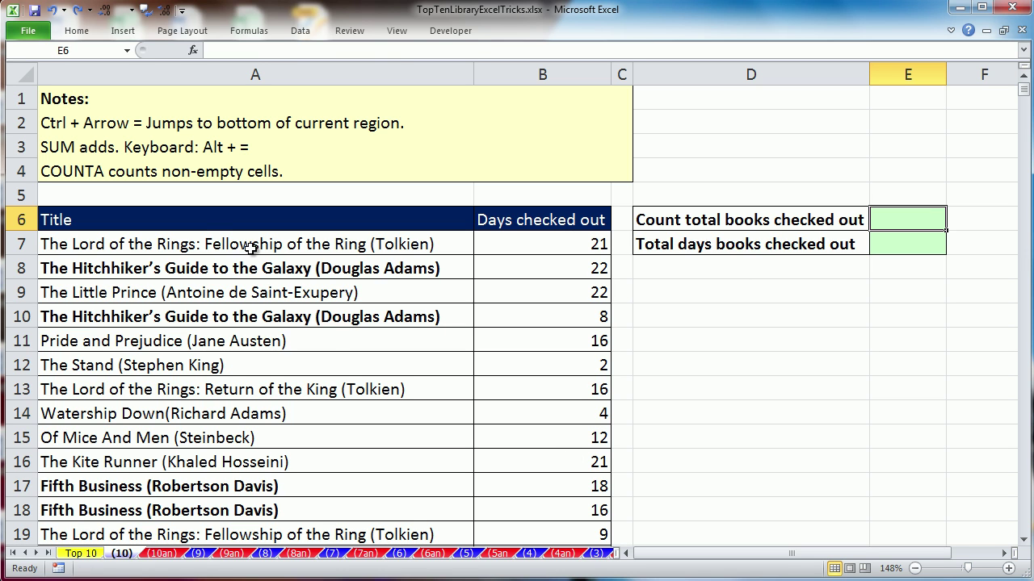
Step: Go from the first book title to the last record in the list and return to the column header
left_click(212, 241)
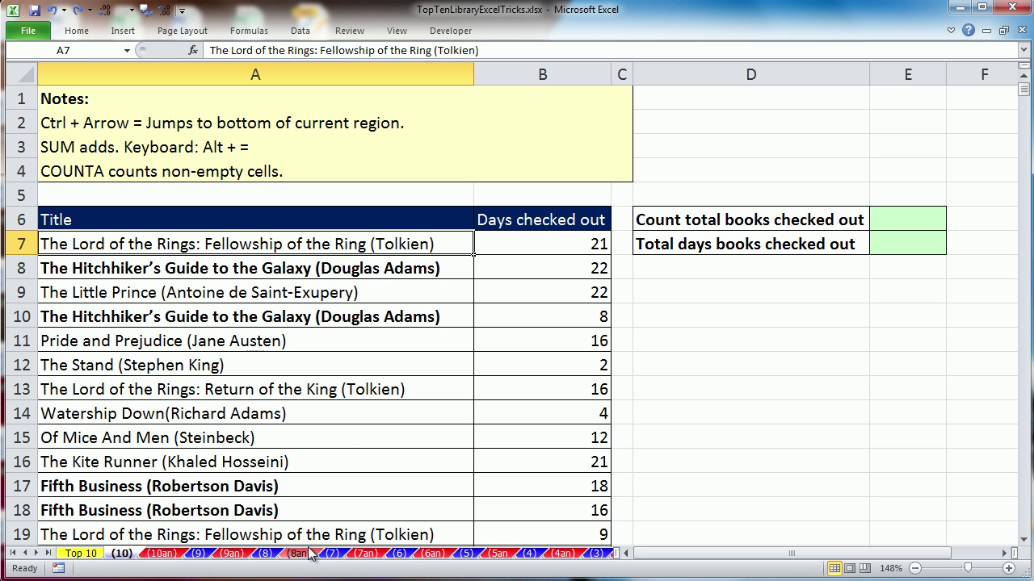
key("ctrl+Down")
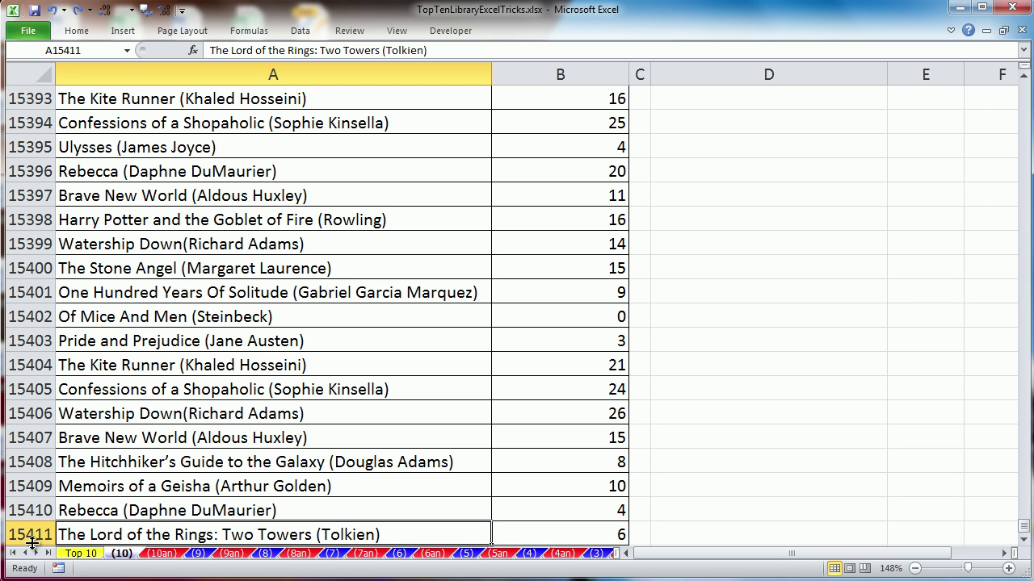
key("ctrl+Up")
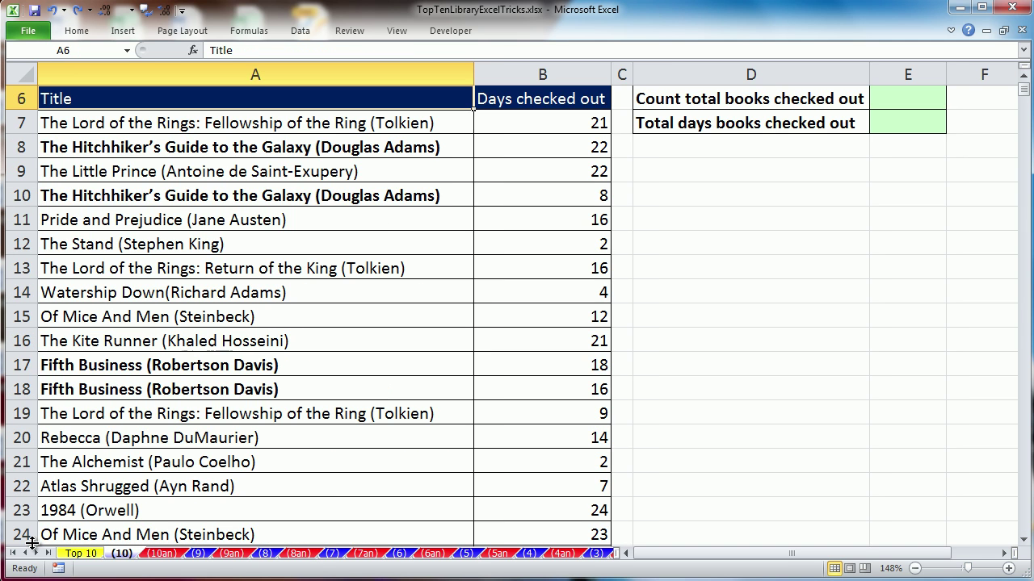
scroll(30, 544, "up", 2)
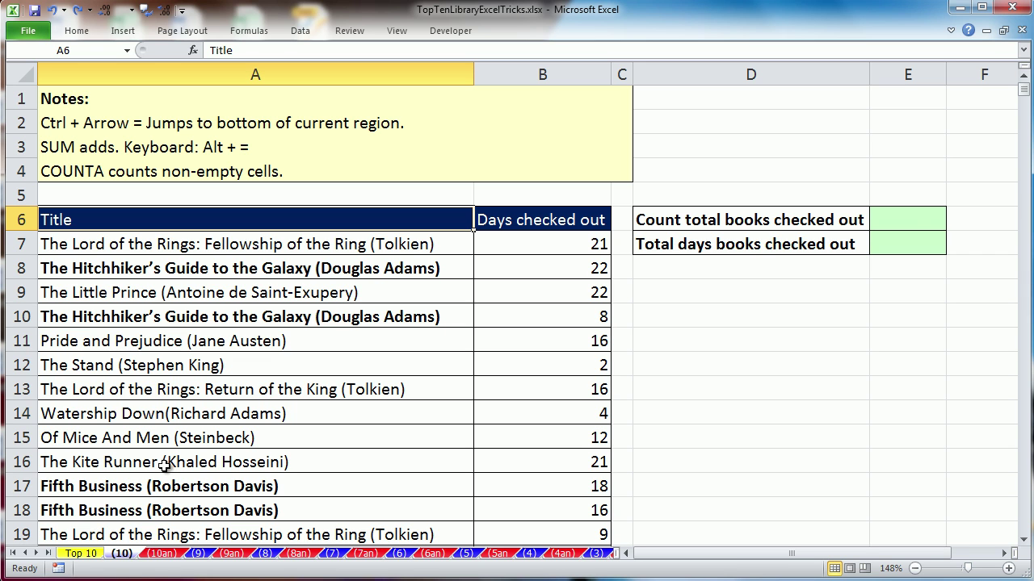
Step: Look over the first day values in B7:B17 and select the total days cell E7
left_click(912, 218)
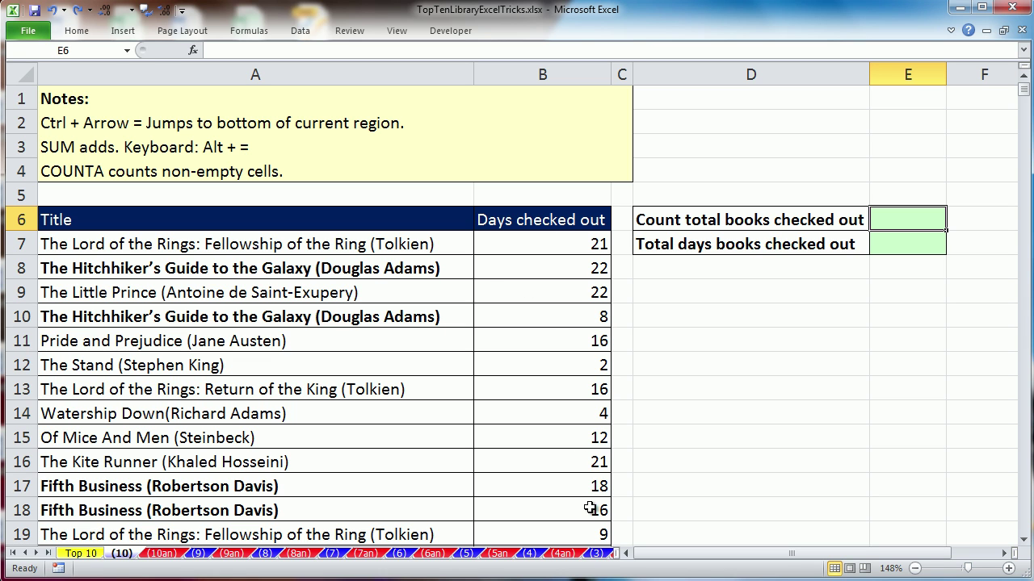
left_click_drag(519, 244, 520, 480)
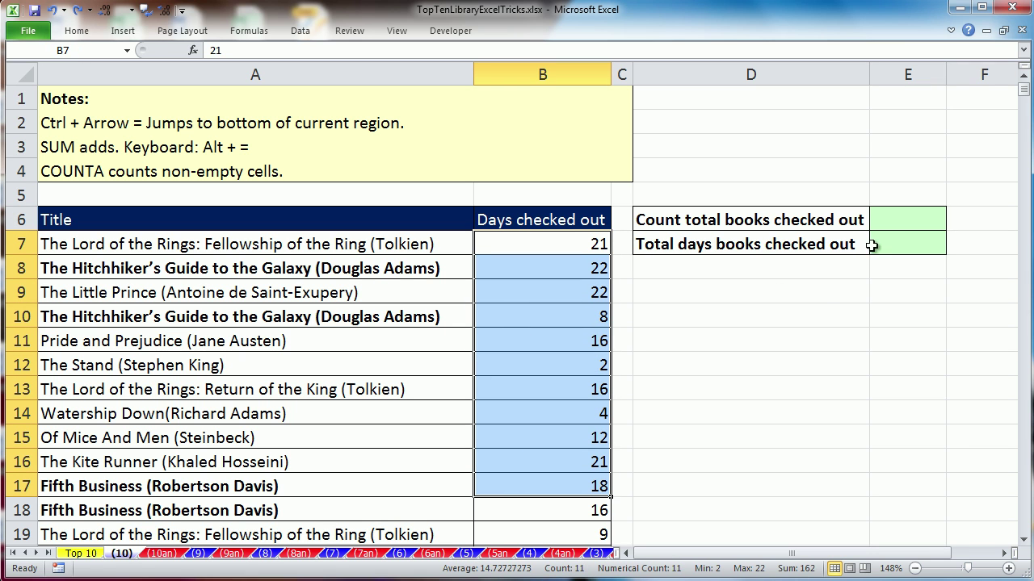
left_click(890, 220)
left_click(890, 244)
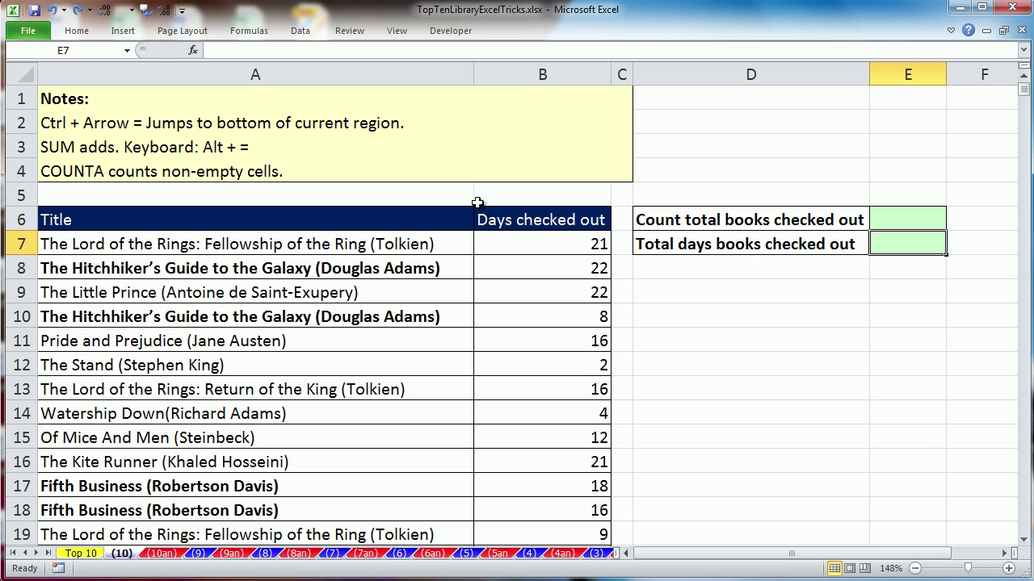
Step: Turn off Minimize the Ribbon, try toggling the ribbon several times, and leave it fully displayed
right_click(83, 34)
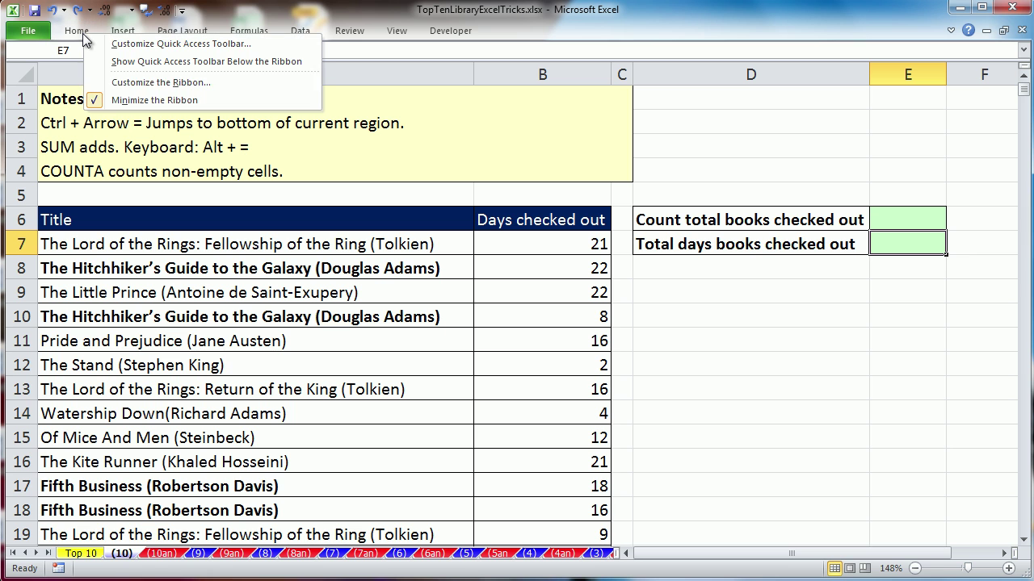
left_click(136, 100)
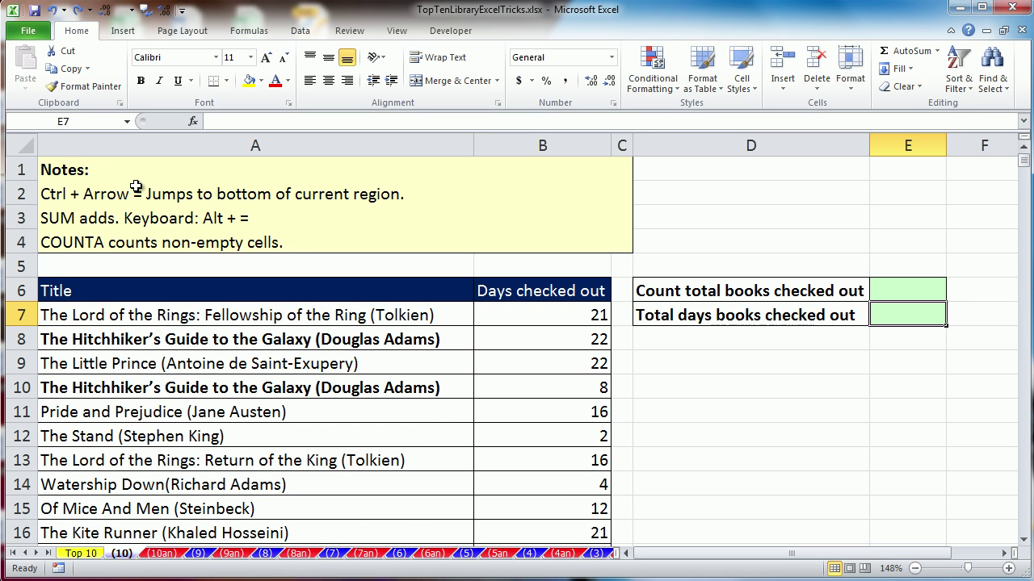
key("ctrl+F1")
key("ctrl+F1")
key("ctrl+F1")
key("ctrl+F1")
key("ctrl+F1")
key("ctrl+F1")
Step: Total the Days checked out column in E7 with AutoSum over B7:B15411, and review the formula
key("alt+equal")
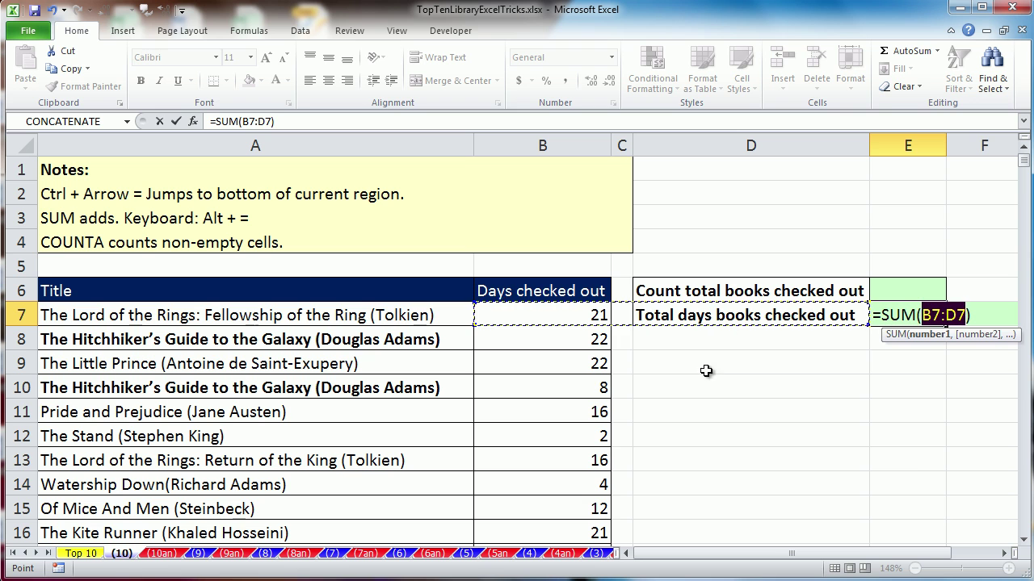
left_click_drag(705, 373, 710, 452)
left_click_drag(740, 194, 784, 238)
left_click_drag(865, 415, 925, 440)
left_click(510, 313)
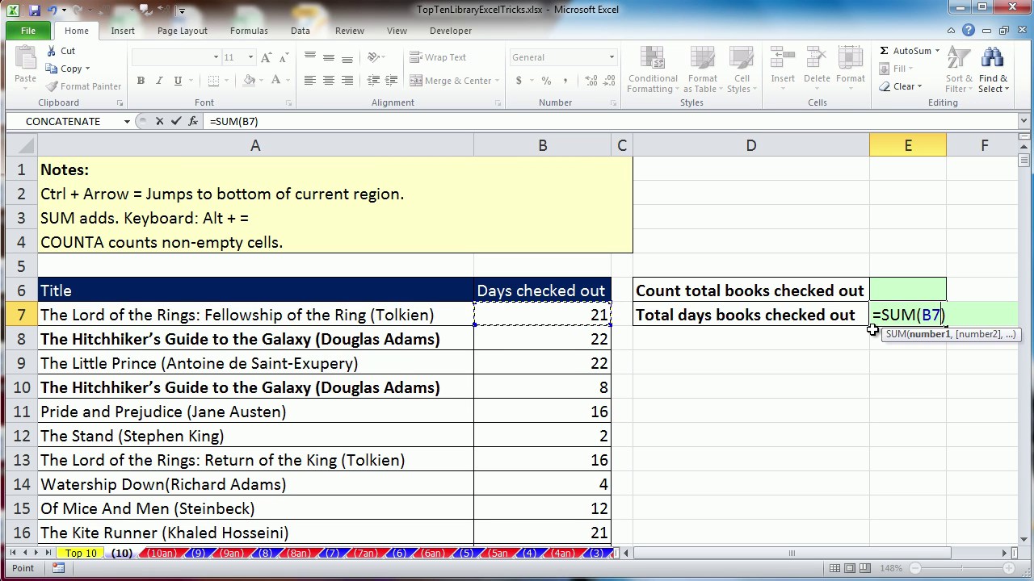
key("ctrl+shift+Down")
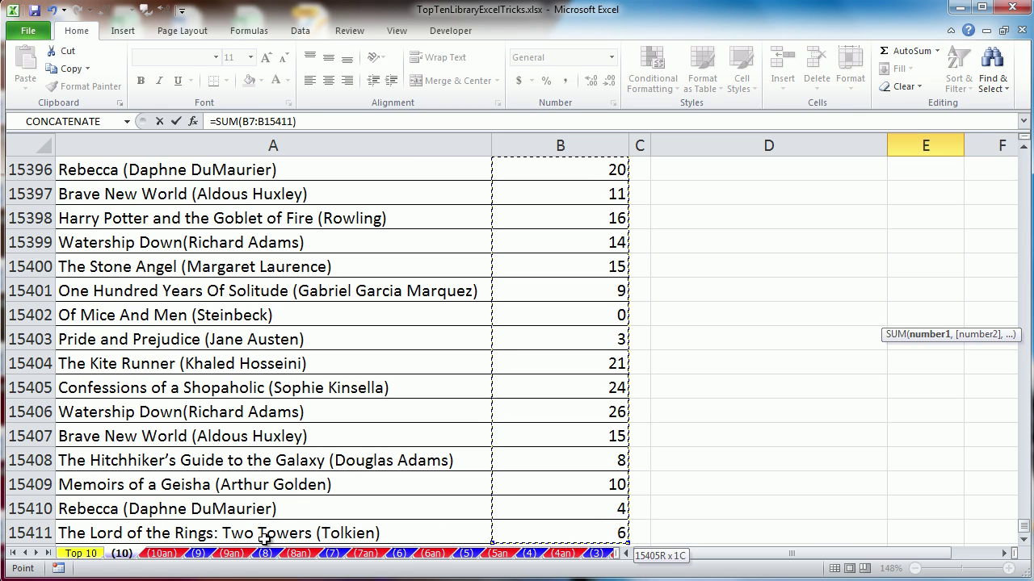
key("Return")
scroll(266, 535, "up", 3)
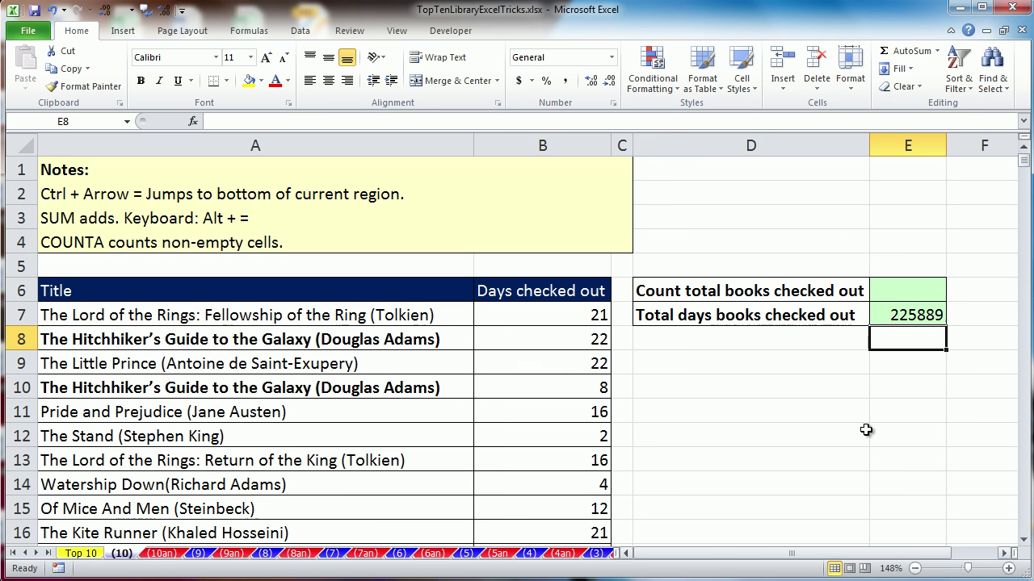
double_click(916, 315)
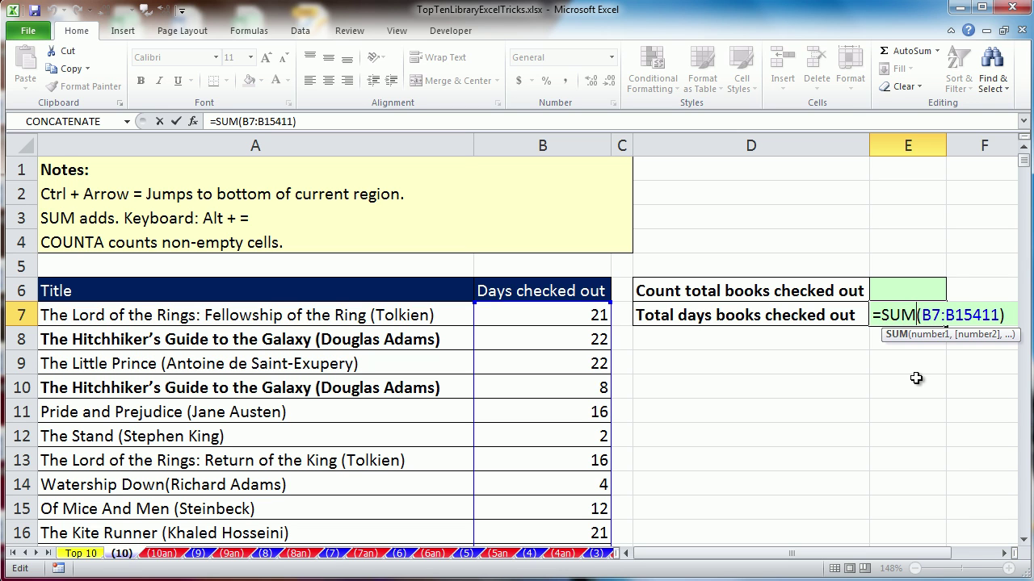
key("ctrl+Return")
Step: Count the checked-out books in E6 with a COUNTA formula over the titles in A7:A15411
left_click(889, 287)
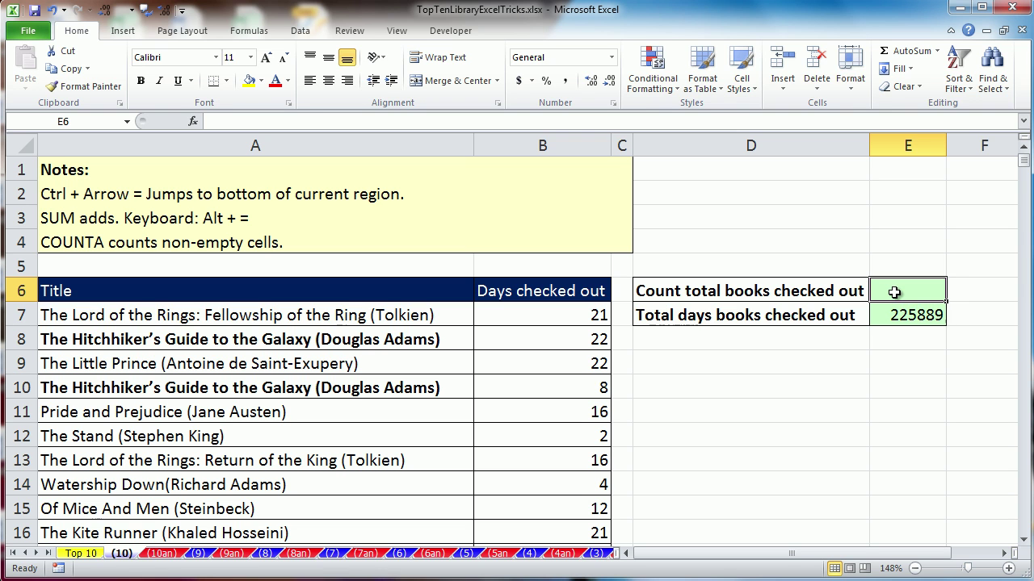
type("=")
type("c")
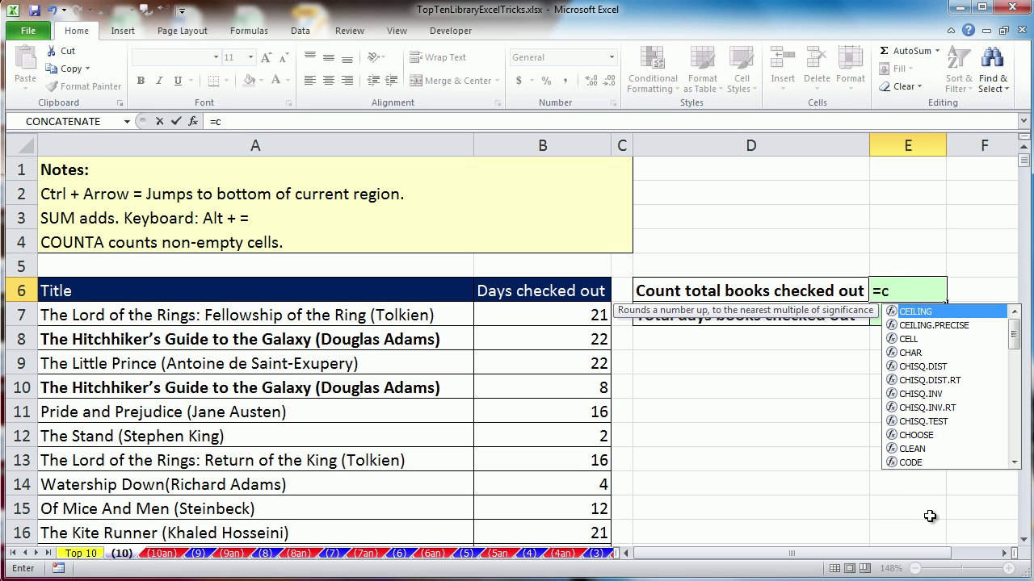
type("ou")
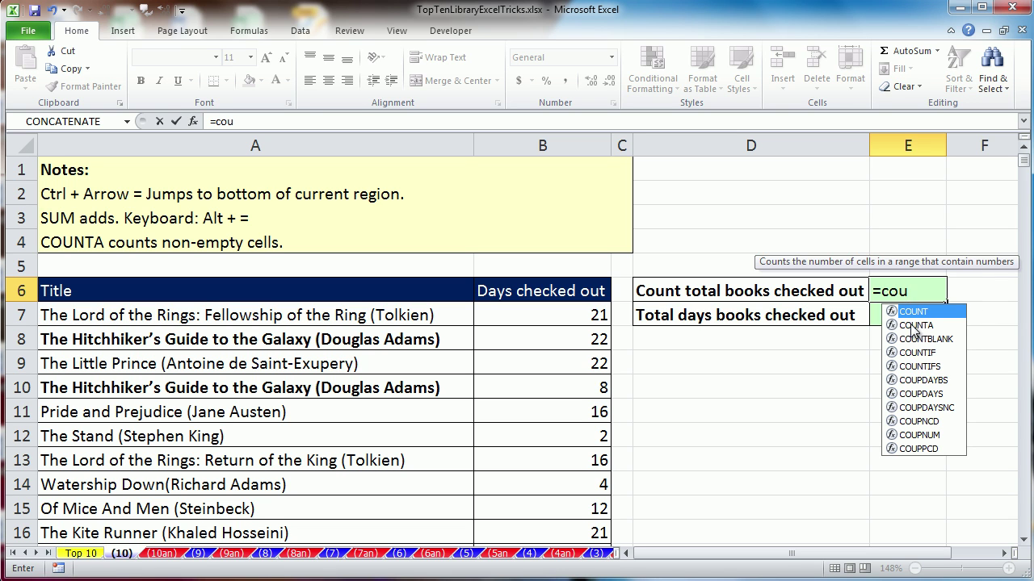
left_click(914, 327)
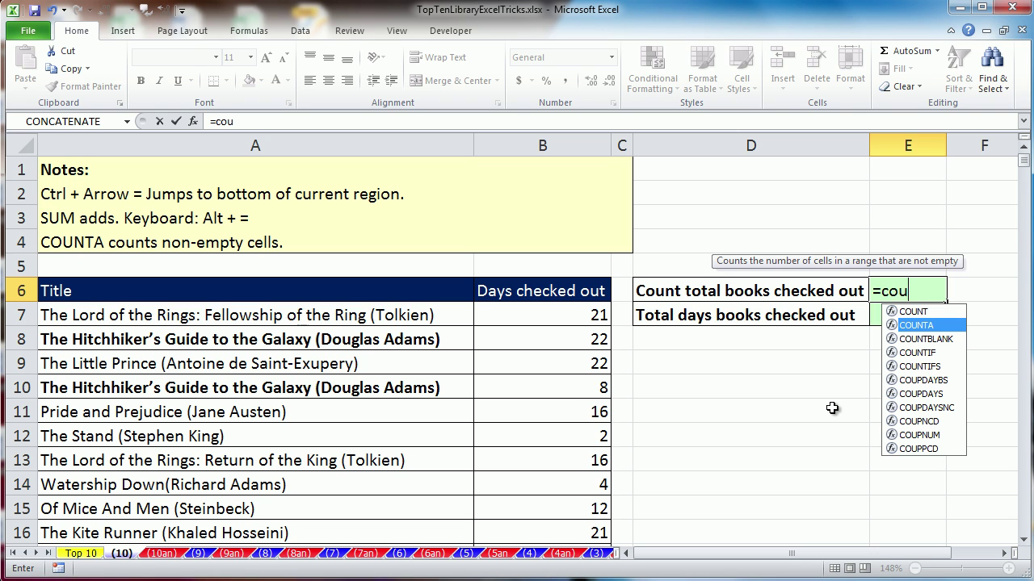
double_click(913, 325)
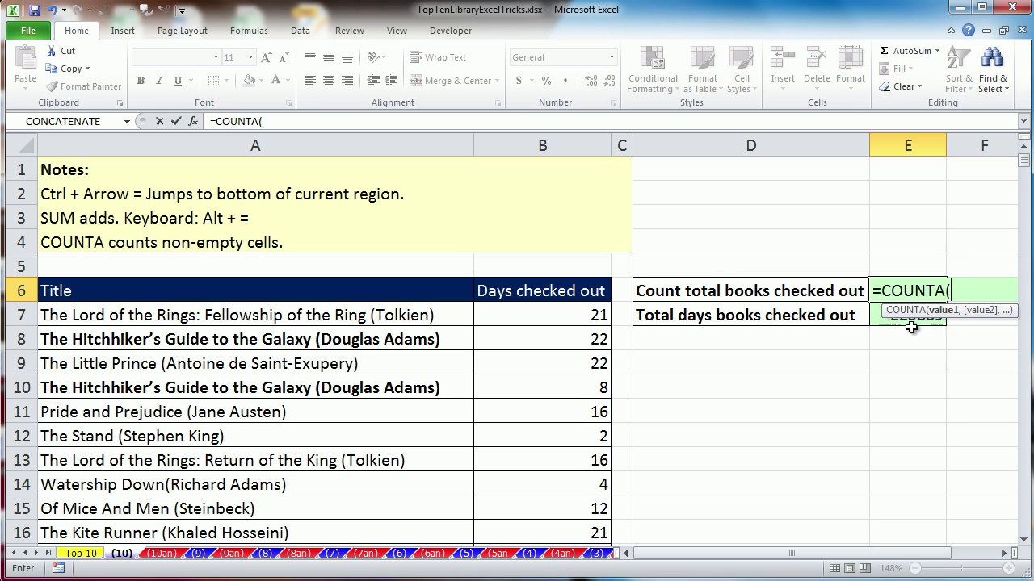
left_click(300, 316)
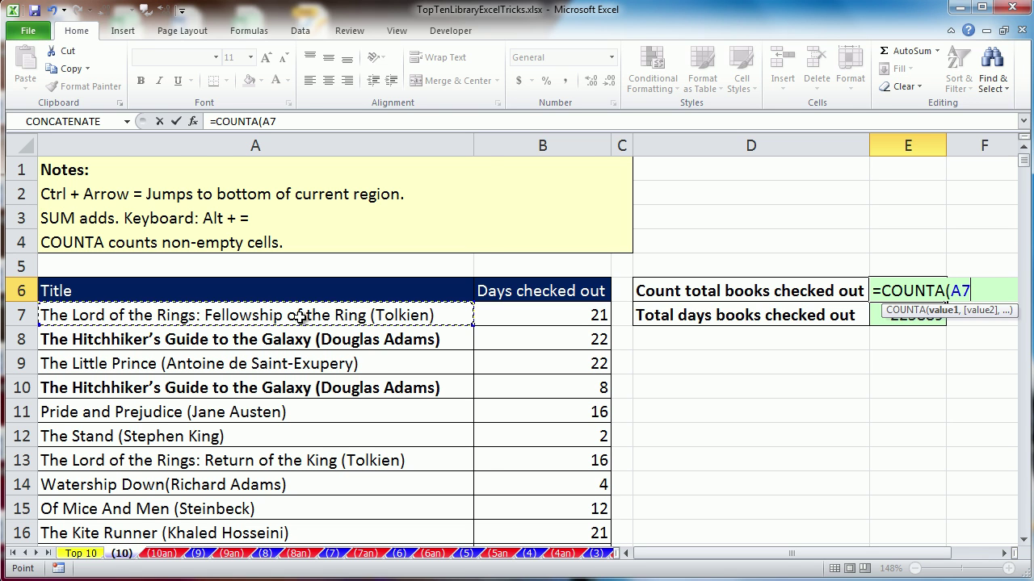
key("ctrl+shift+Down")
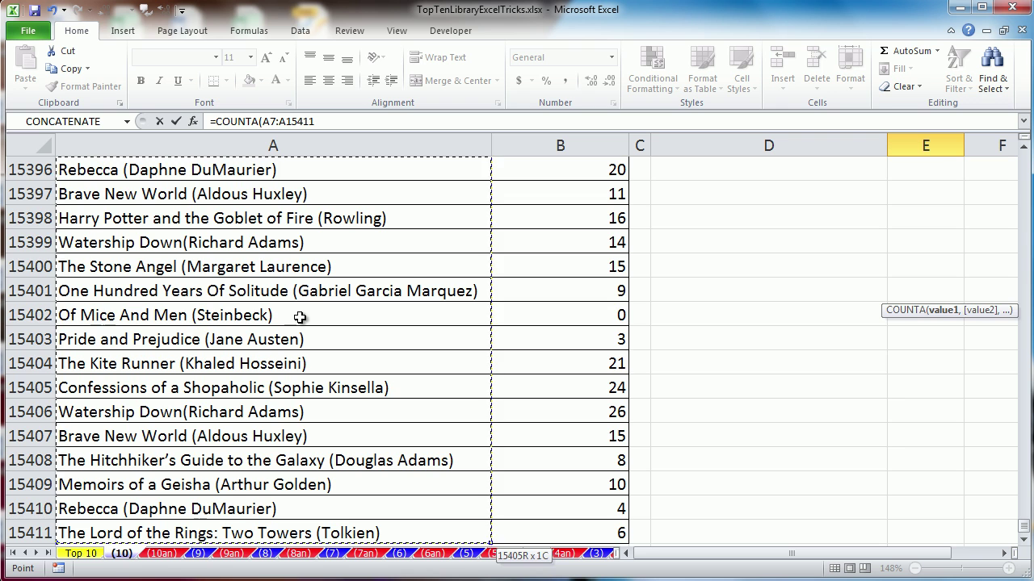
key("Return")
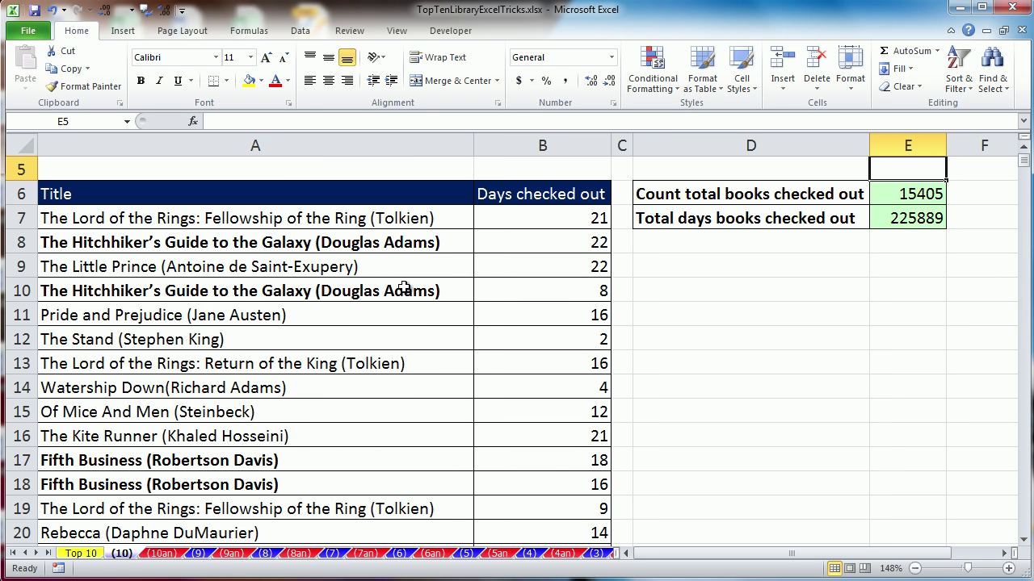
Step: Review the ranges used by the COUNTA formula in E6 and the SUM formula in E7
left_click(907, 192)
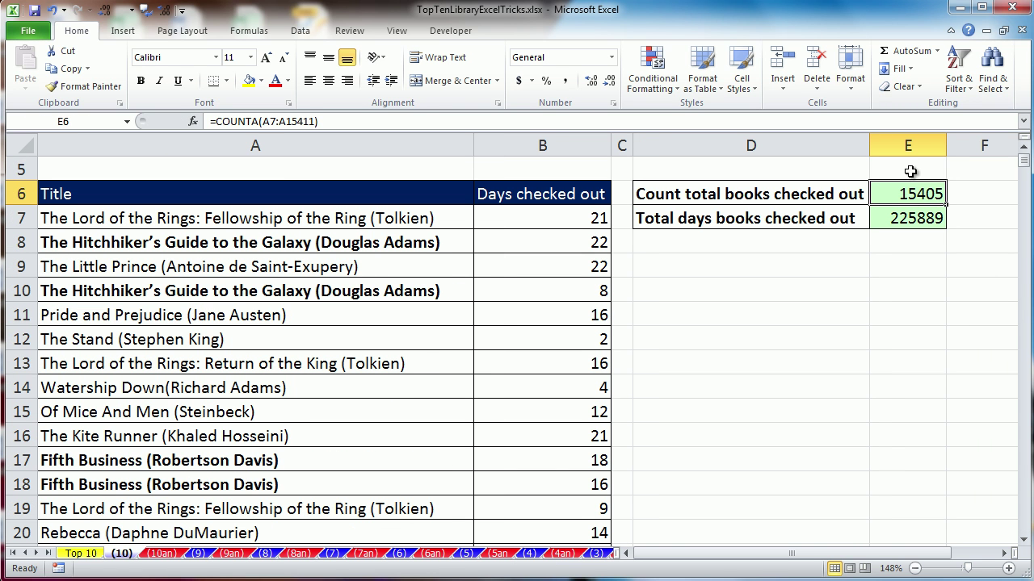
left_click(910, 167)
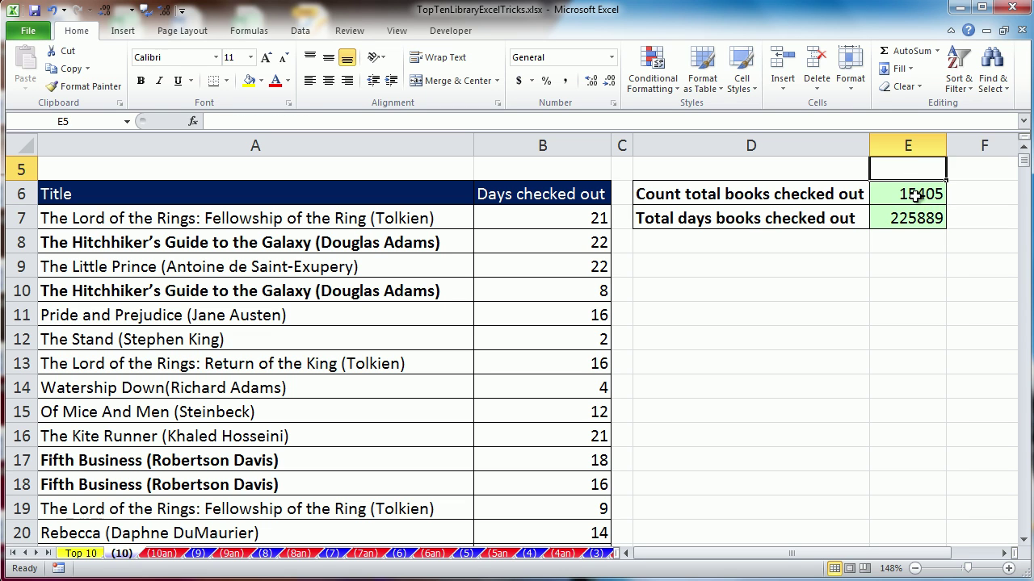
double_click(911, 193)
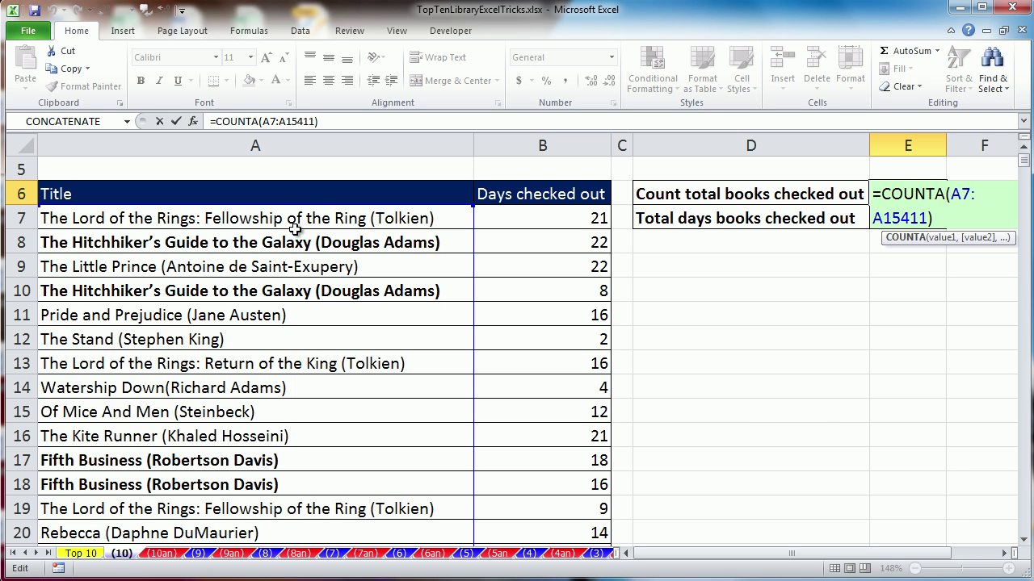
key("Return")
double_click(908, 222)
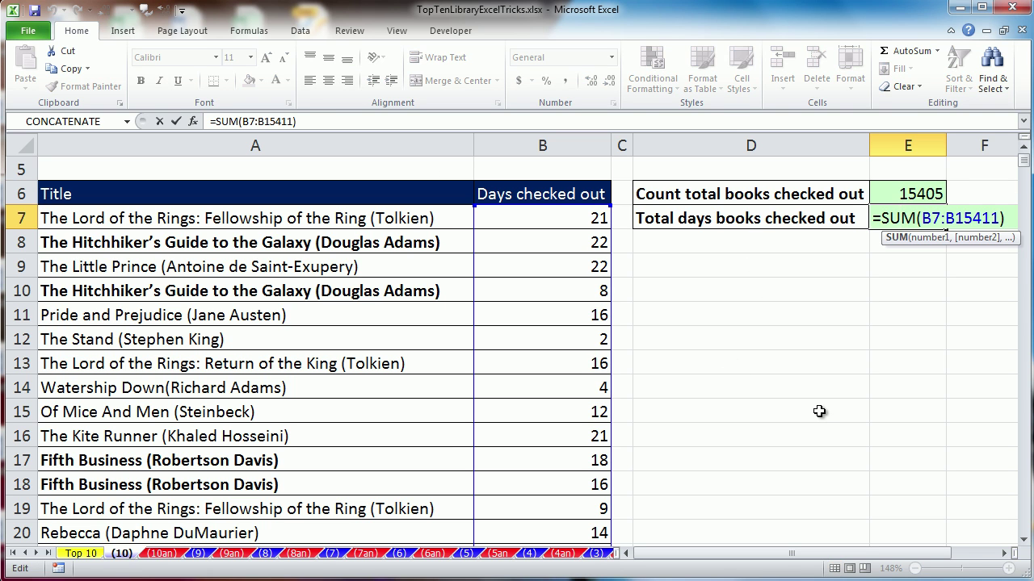
key("Escape")
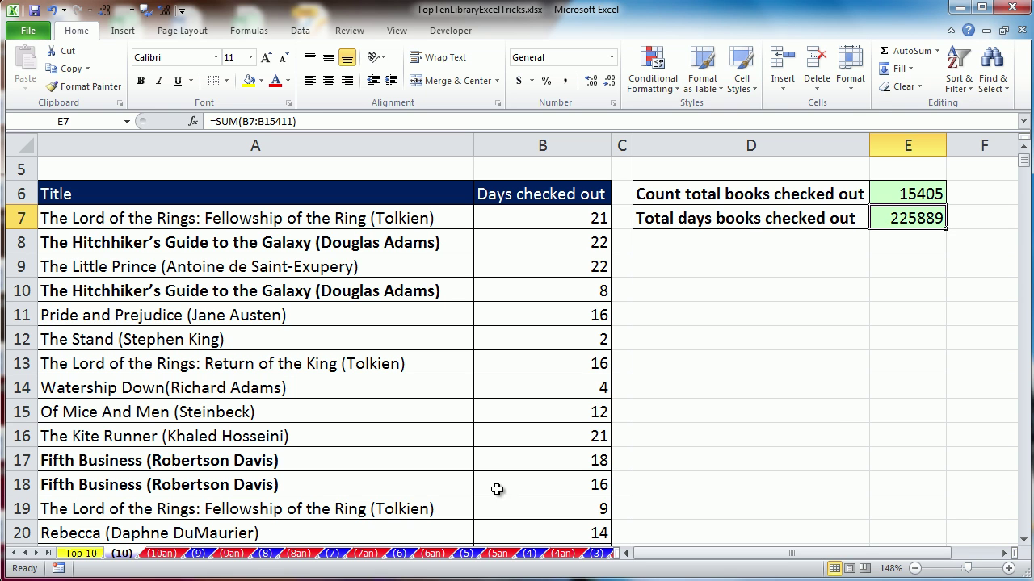
scroll(226, 452, "up", 2)
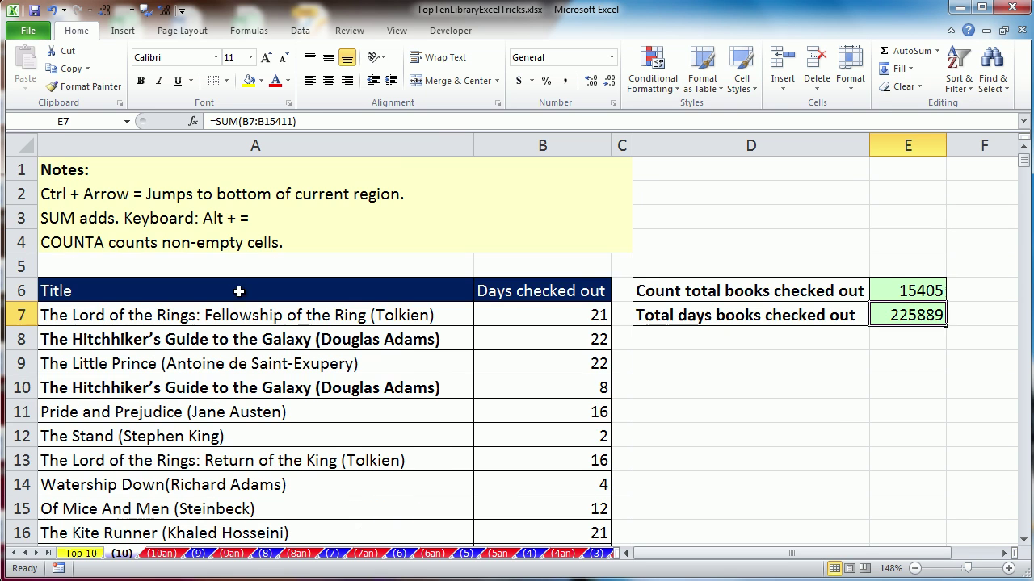
Step: Open the (9) worksheet and look over the entries in the Card Number column
left_click(198, 554)
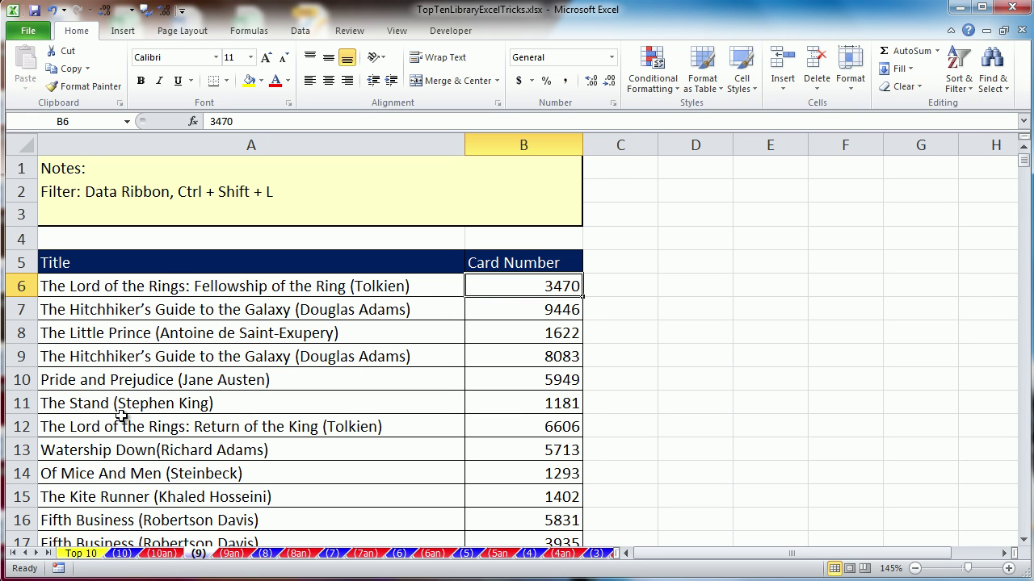
left_click(505, 338)
left_click(516, 407)
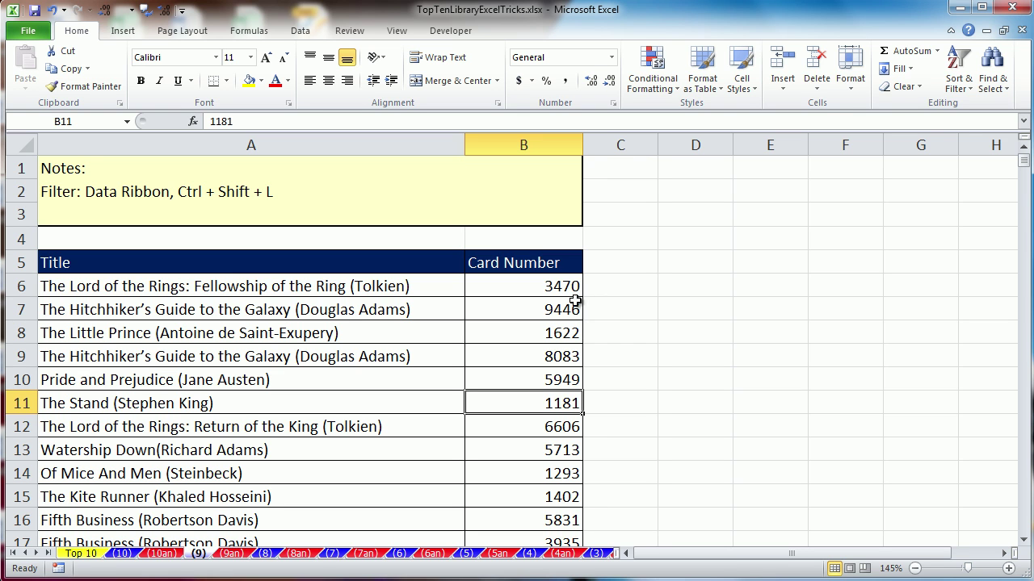
left_click(501, 311)
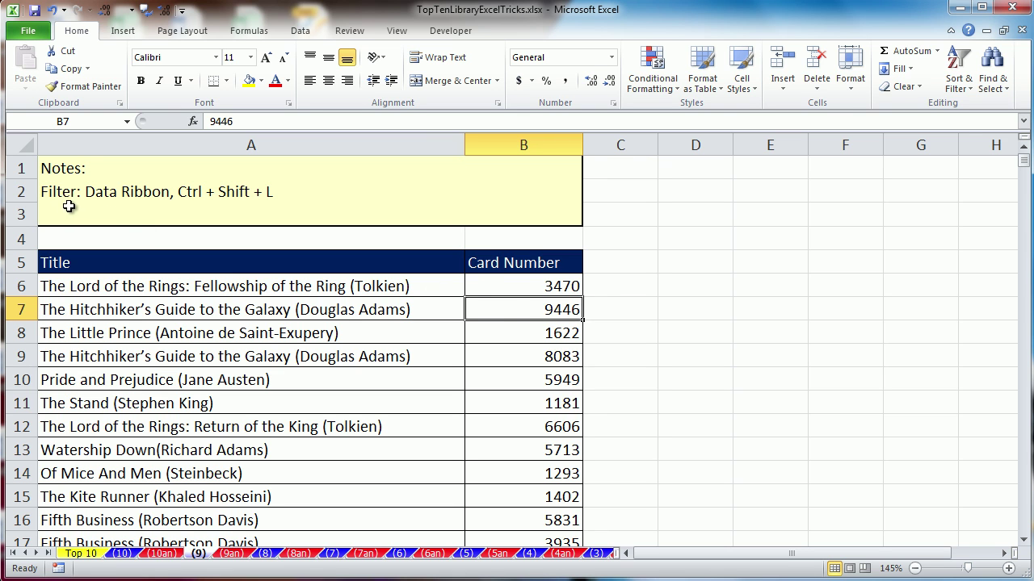
Step: Look over the Title and Card Number headers and the first book records on the (9) worksheet
left_click(86, 263)
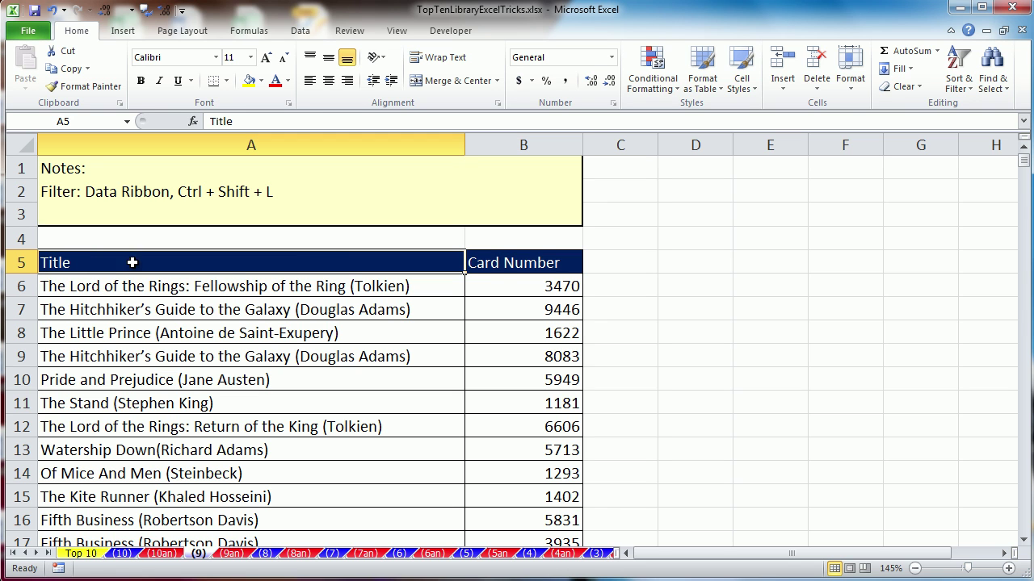
left_click(500, 264)
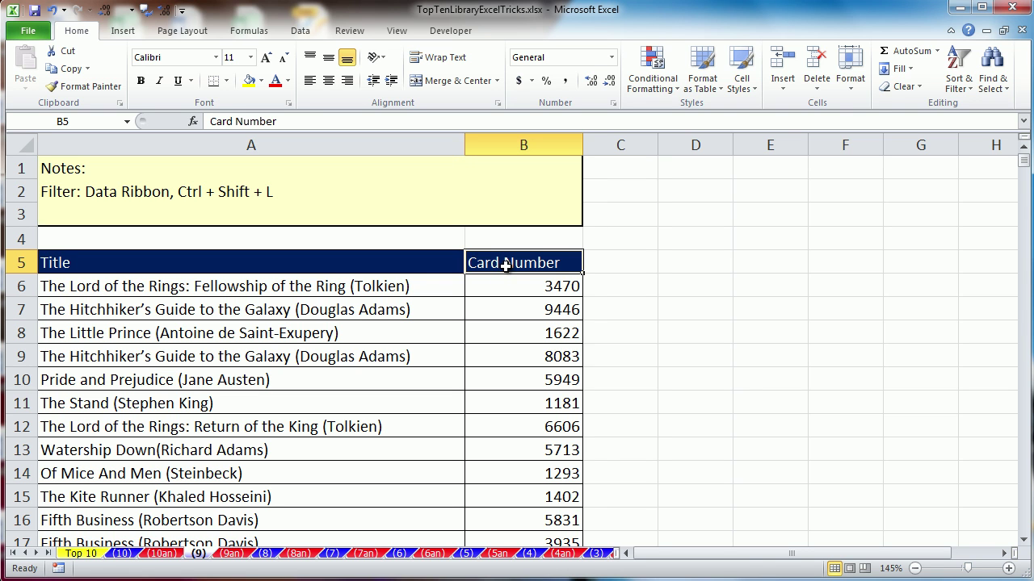
left_click_drag(395, 286, 472, 288)
left_click_drag(411, 314, 506, 318)
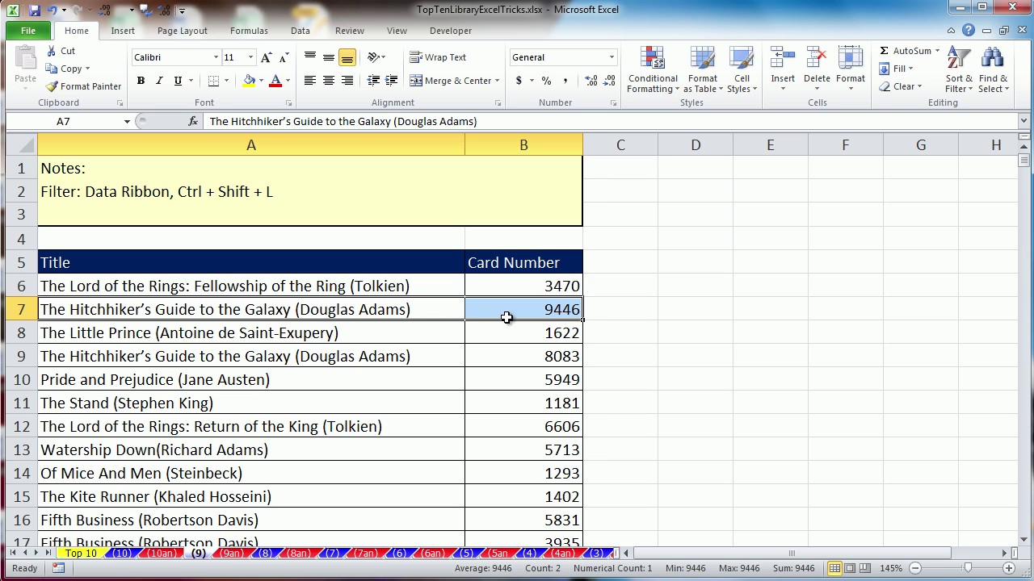
left_click(409, 262)
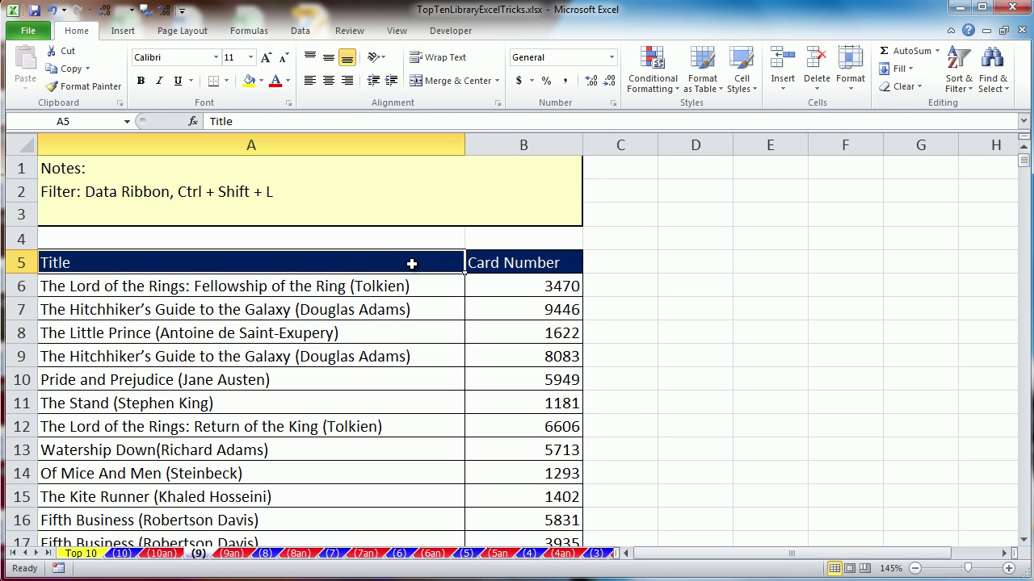
Step: Turn on filtering for the Title and Card Number headers, switching it off and on again to compare
left_click(305, 35)
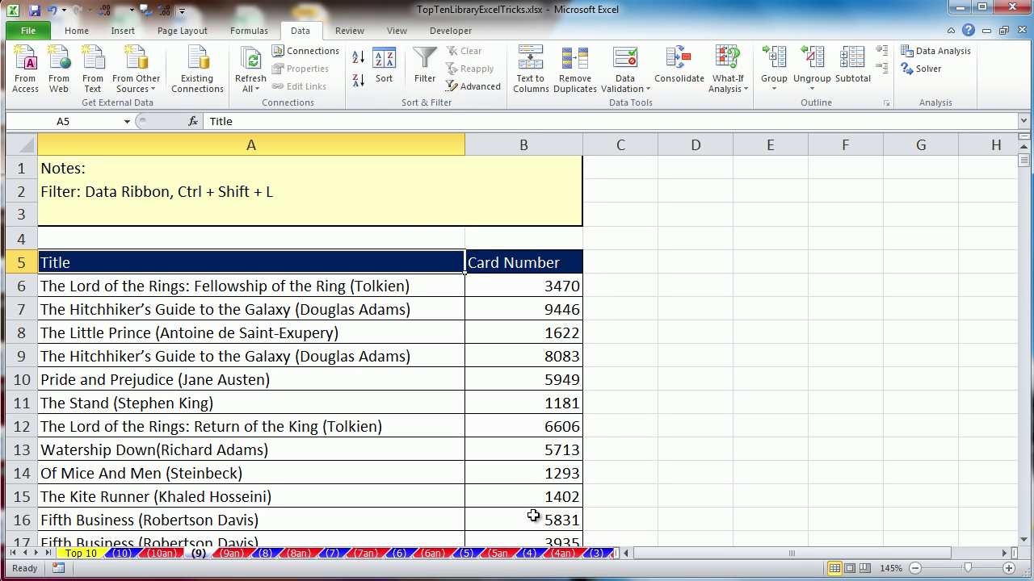
key("ctrl+shift+l")
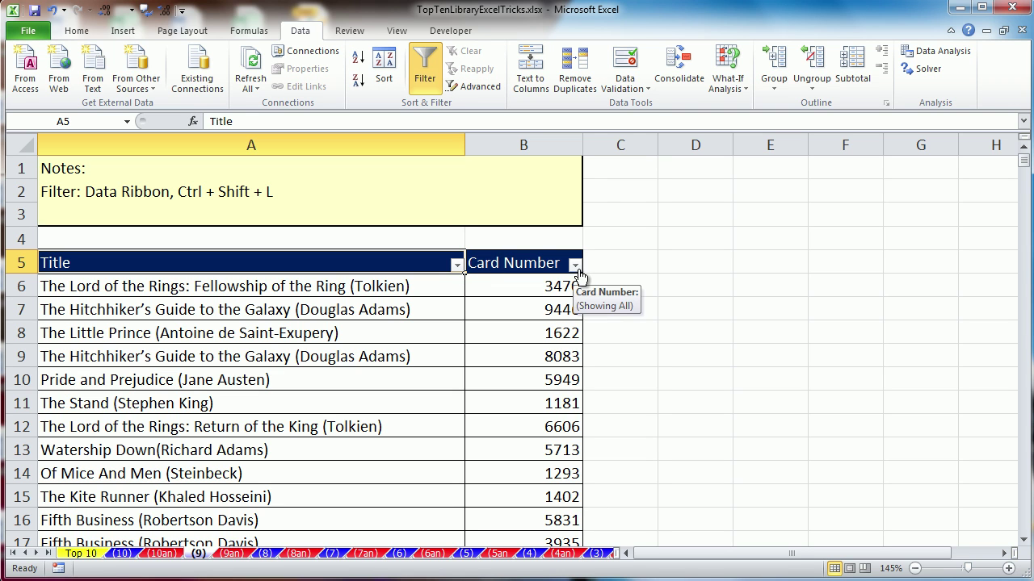
left_click(423, 74)
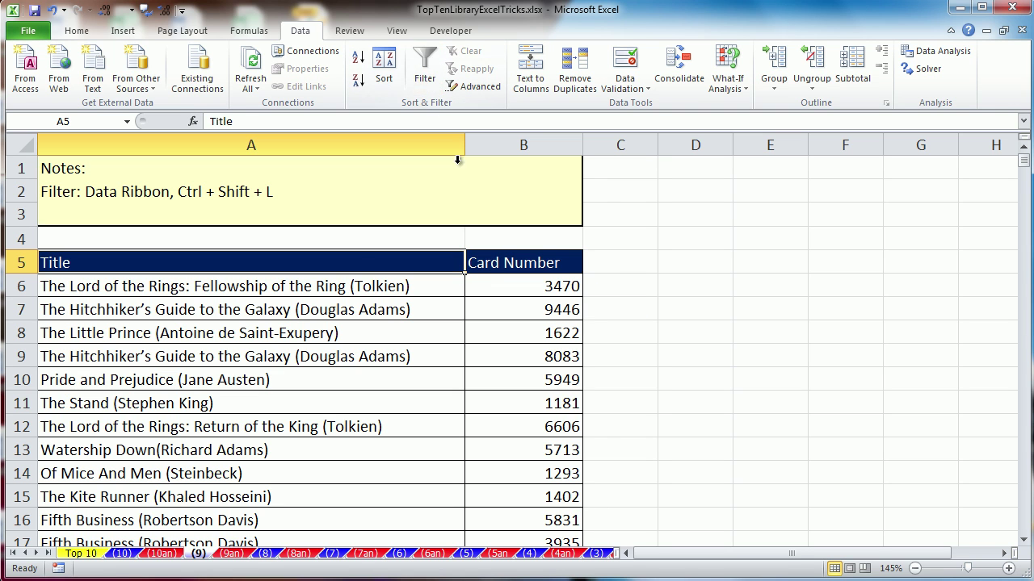
left_click(421, 80)
left_click(426, 72)
key("ctrl+shift+l")
key("ctrl+shift+l")
key("ctrl+shift+l")
left_click(529, 270)
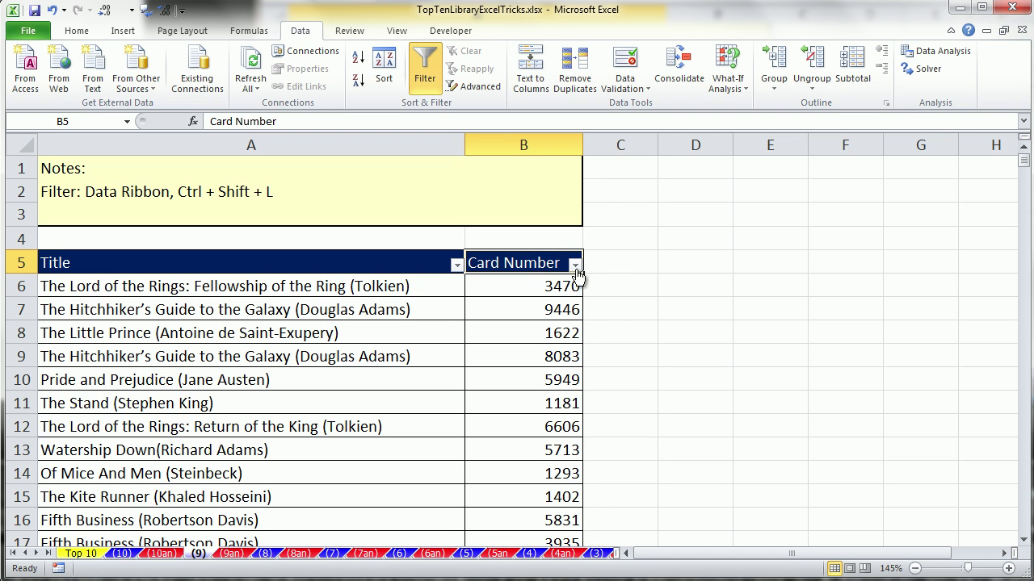
Step: Filter the Card Number column to only the card number shown in B7 by ticking it in the value list, and clear the filter
left_click(574, 265)
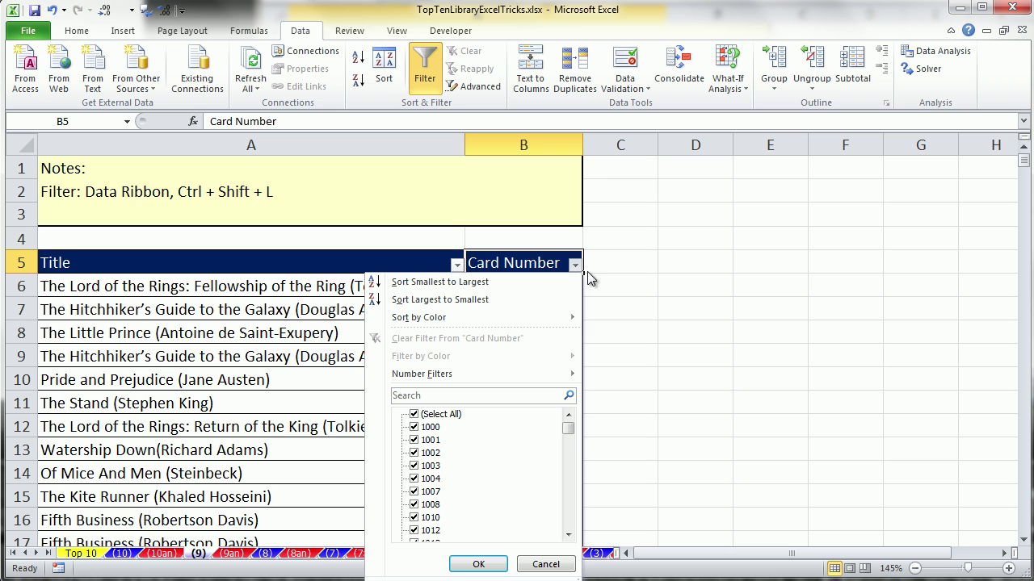
left_click(414, 415)
left_click_drag(570, 433, 570, 526)
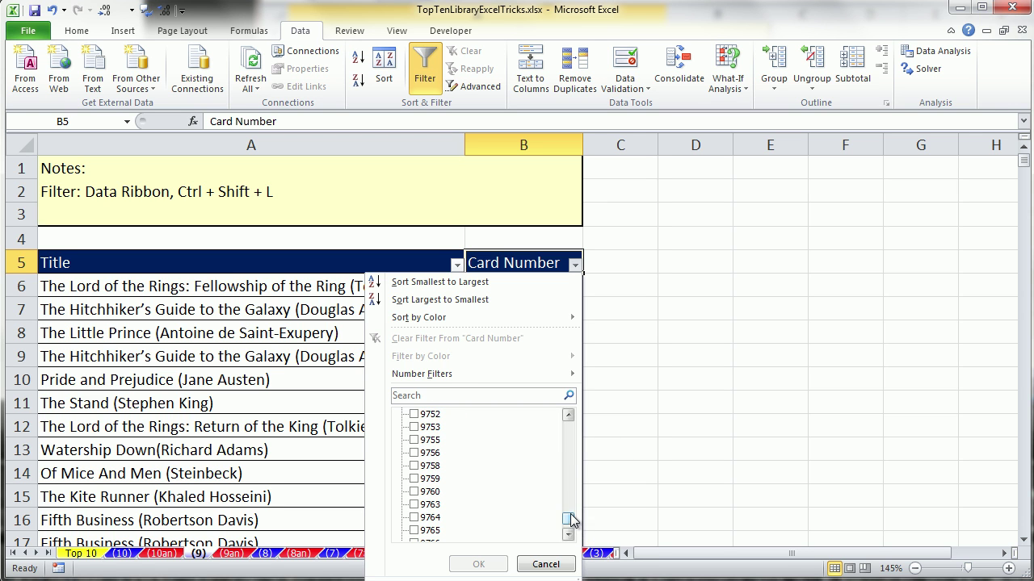
left_click_drag(569, 417, 568, 417)
left_click_drag(568, 519, 569, 517)
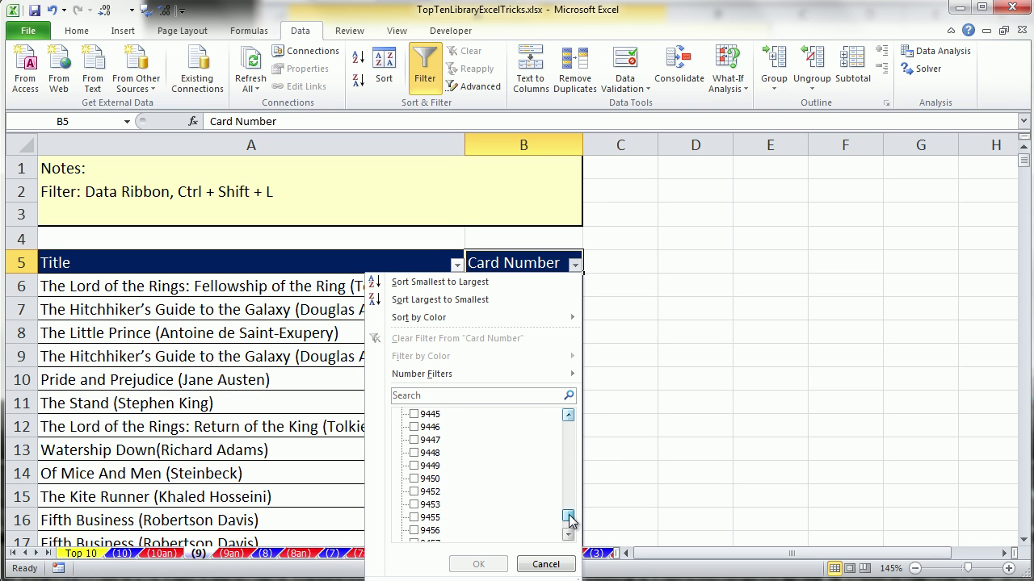
left_click(415, 429)
left_click(475, 564)
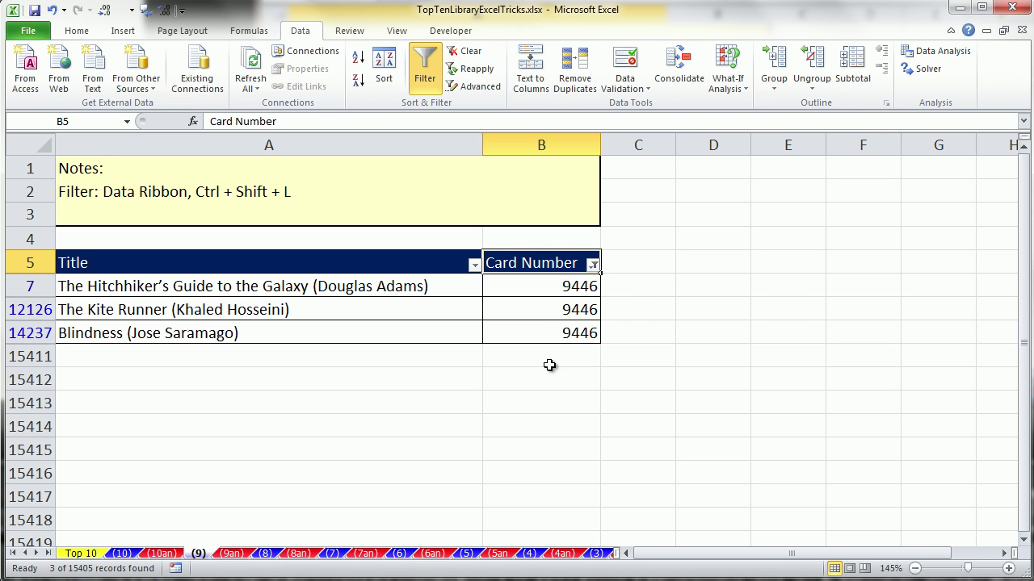
left_click(593, 267)
left_click(446, 340)
Step: Filter the Card Number column by searching for the card number shown in B7, and clear the filter
left_click(574, 266)
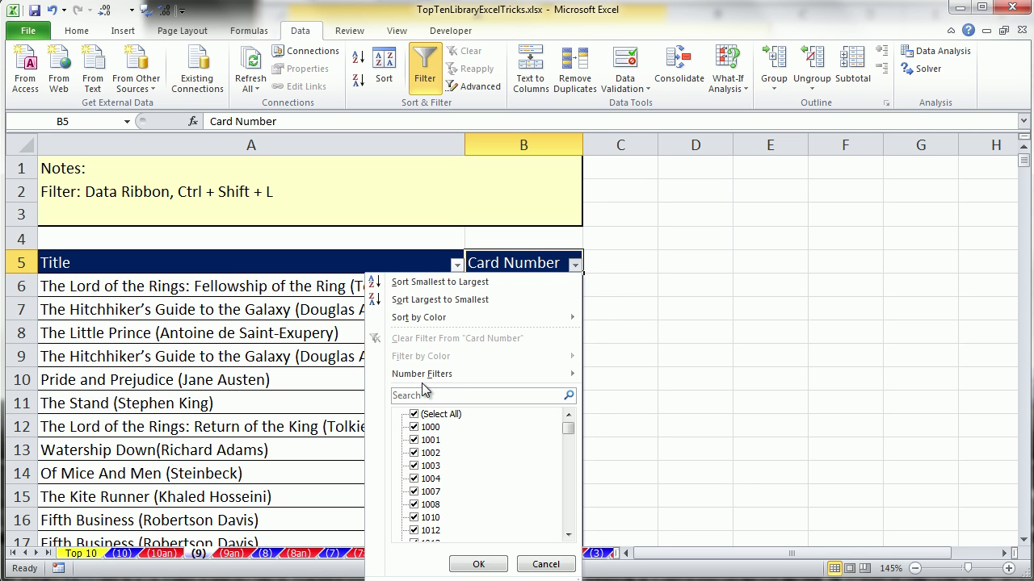
type("9446")
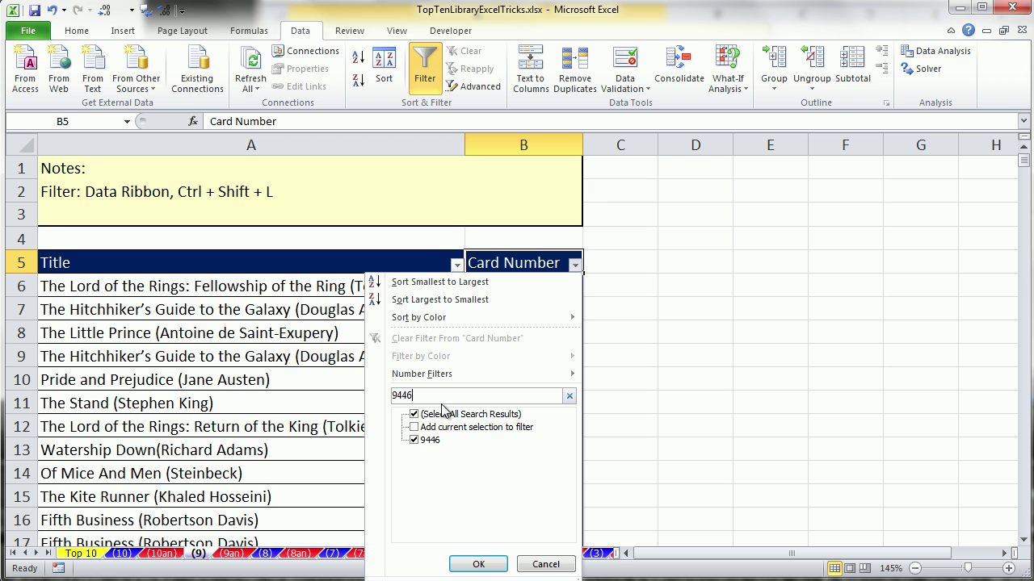
left_click(468, 562)
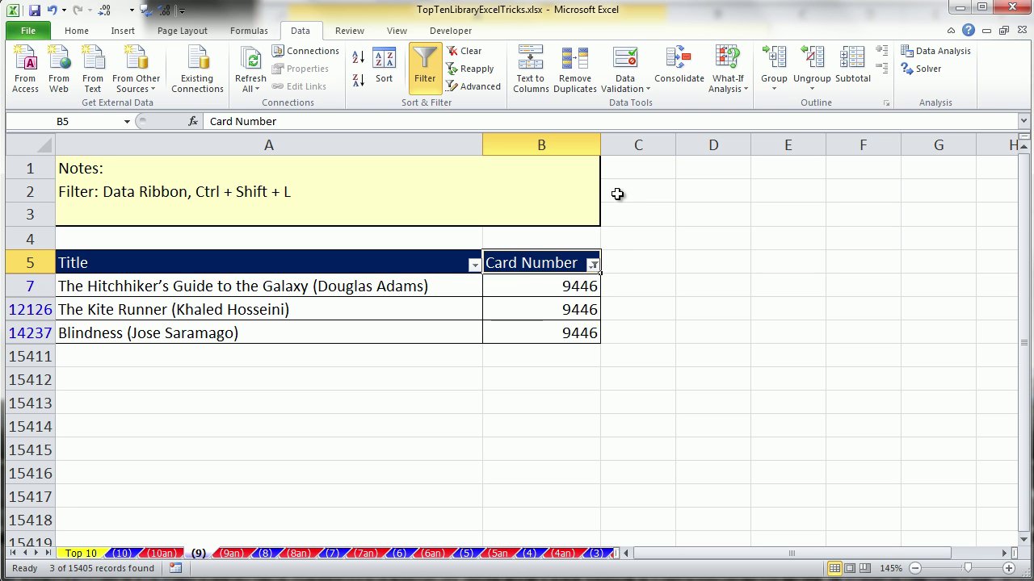
left_click(594, 266)
left_click(427, 333)
Step: Filter the Title column with the search text "angel", and remove filtering from the whole table
left_click(457, 265)
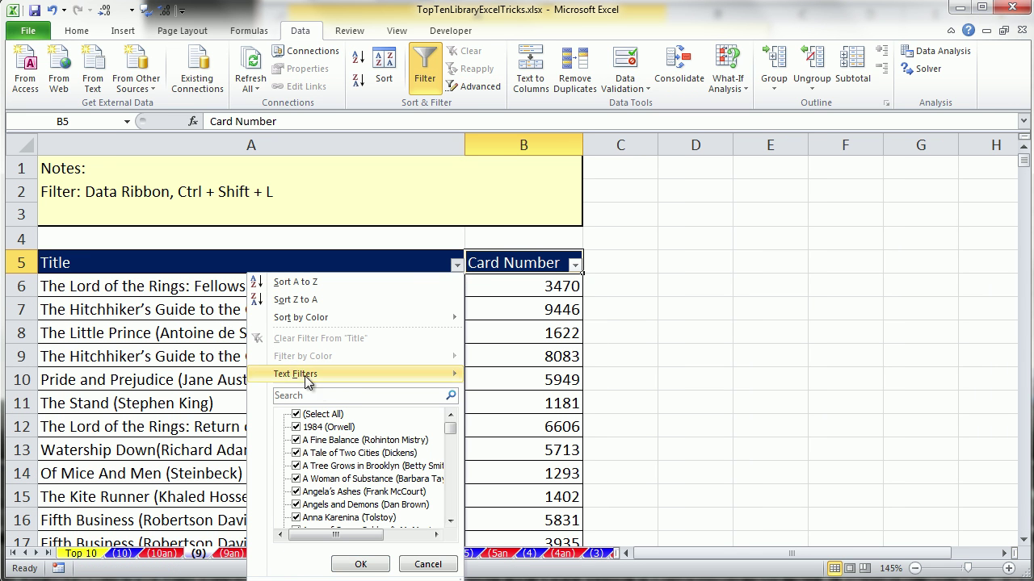
left_click(339, 397)
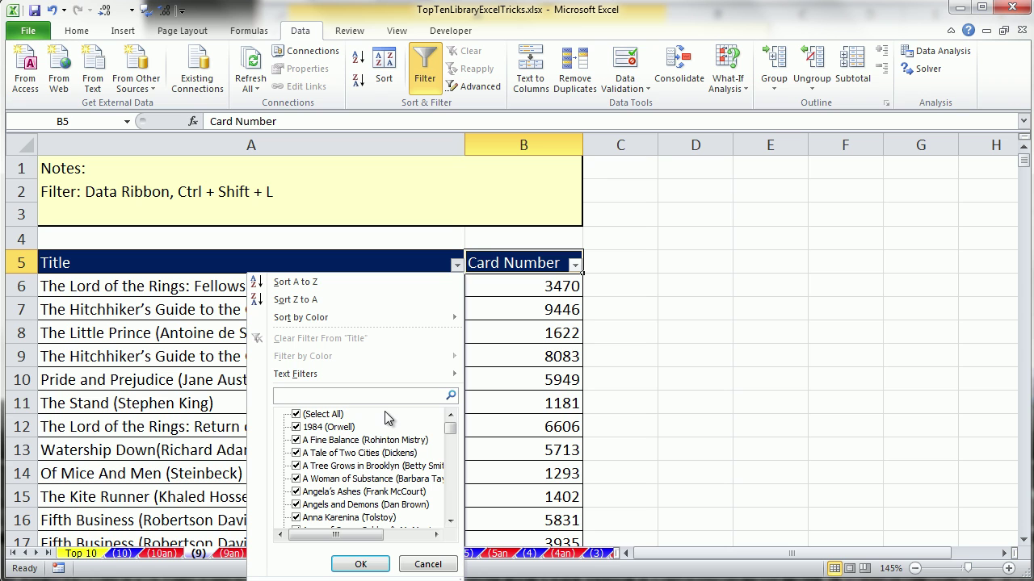
type("angel")
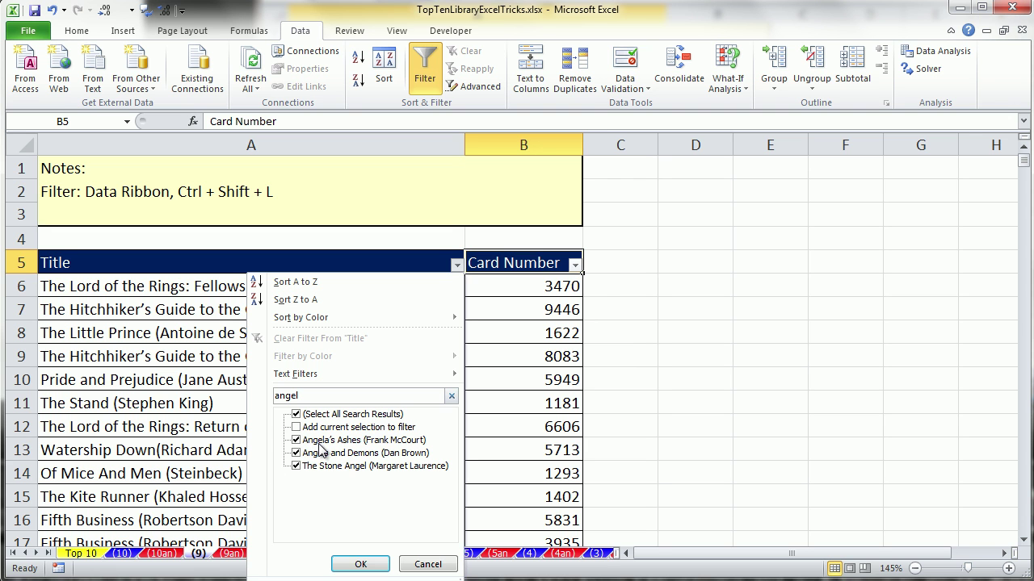
left_click(360, 564)
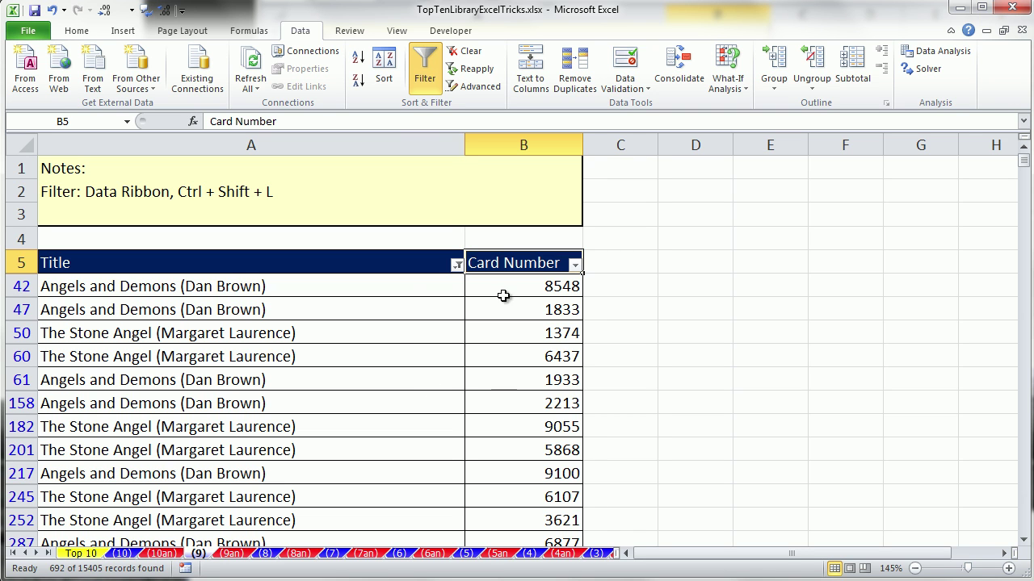
left_click(457, 265)
left_click(397, 192)
key("ctrl+shift+l")
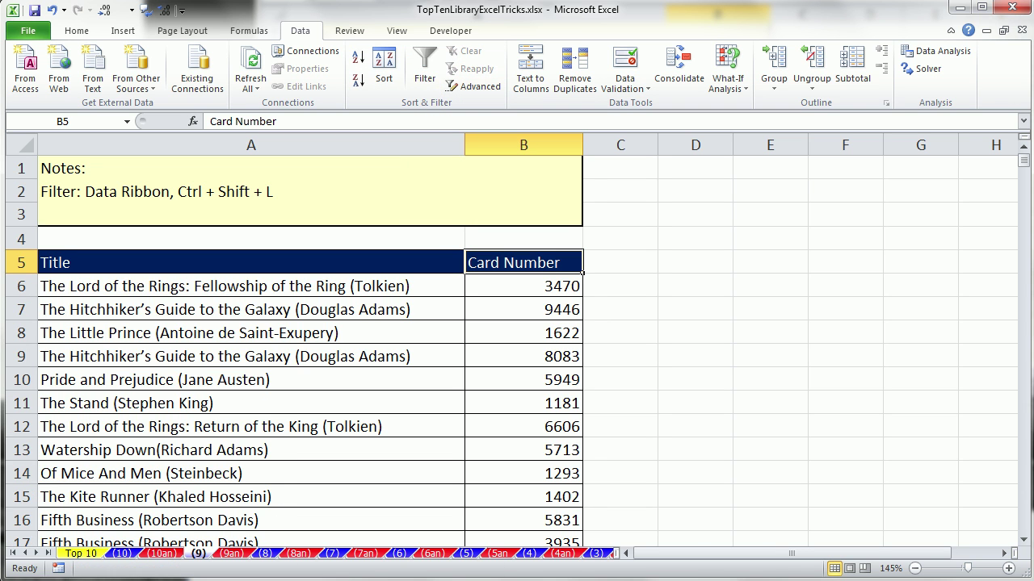
Step: Open the (8) worksheet and enter the date 5/13/2013 in A7 under the Date header
left_click(266, 554)
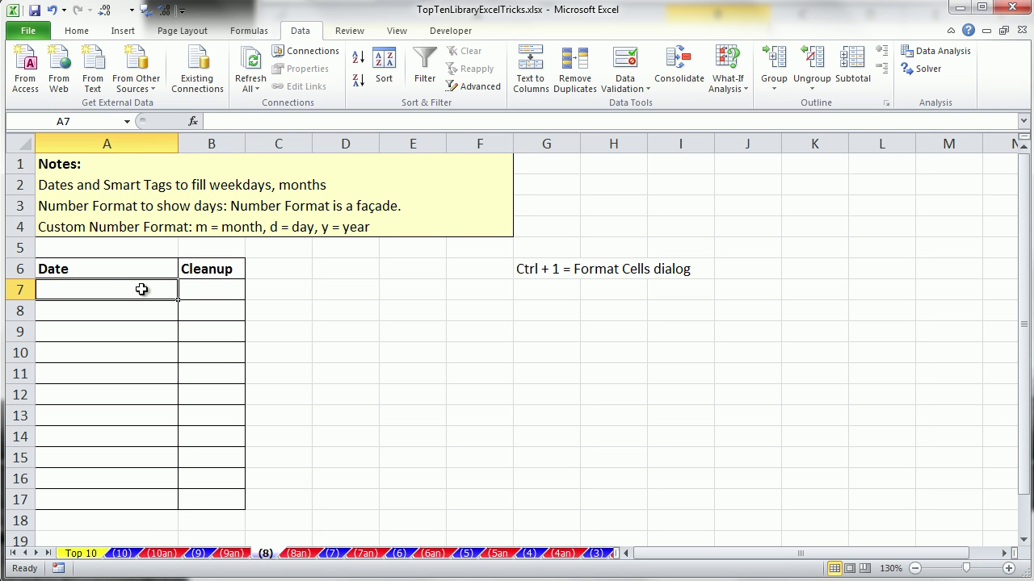
left_click_drag(141, 289, 150, 397)
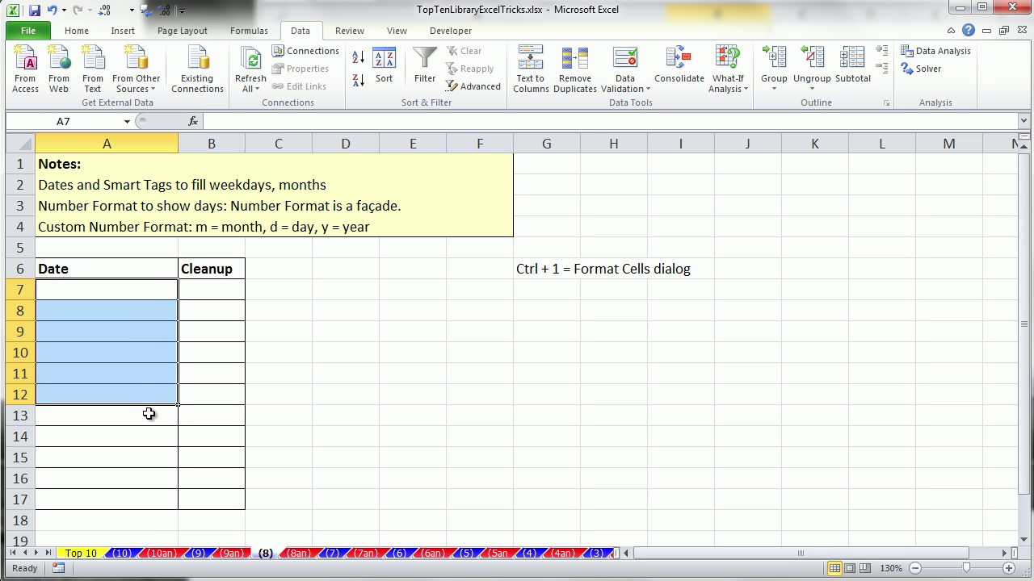
left_click(150, 289)
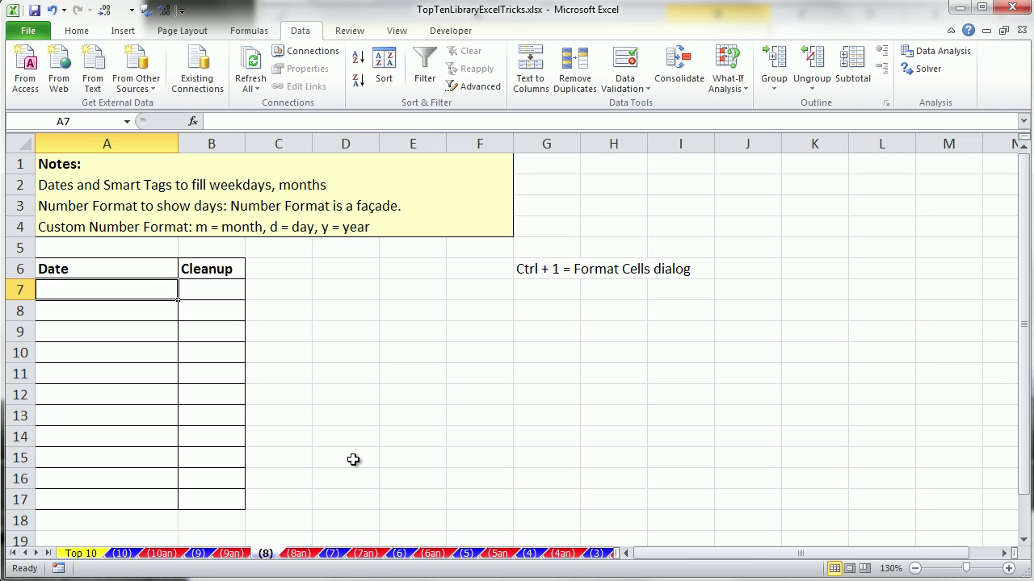
type("5/13/2013")
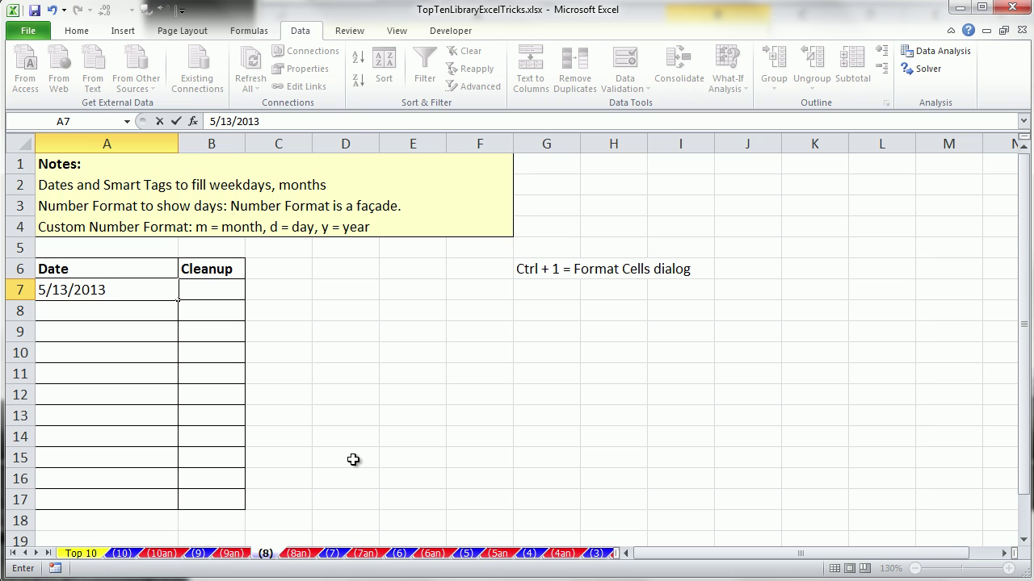
key("ctrl+Return")
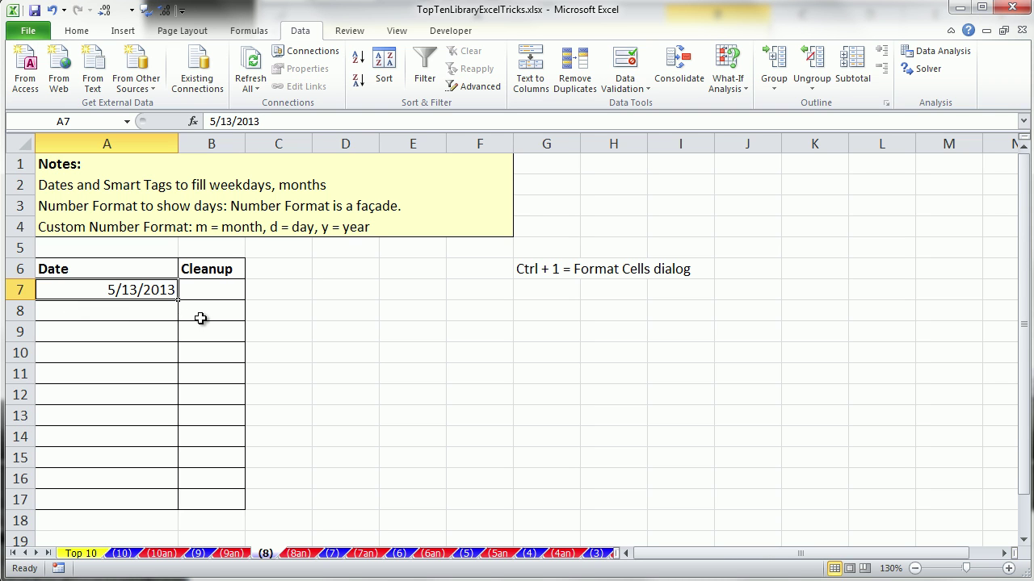
Step: Fill the date in A7 down through A17 using the Fill Weekdays option
left_click(420, 306)
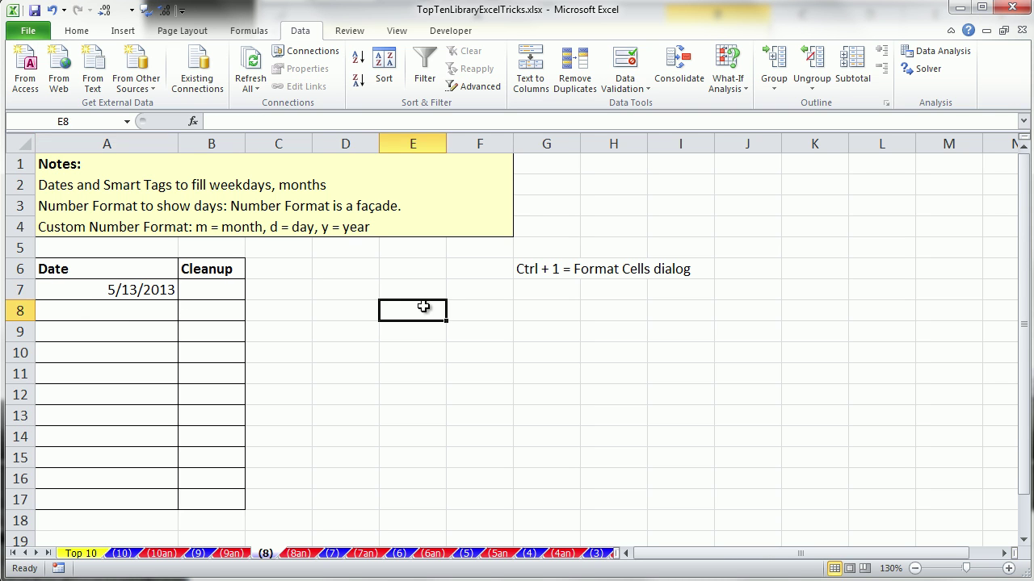
left_click(478, 334)
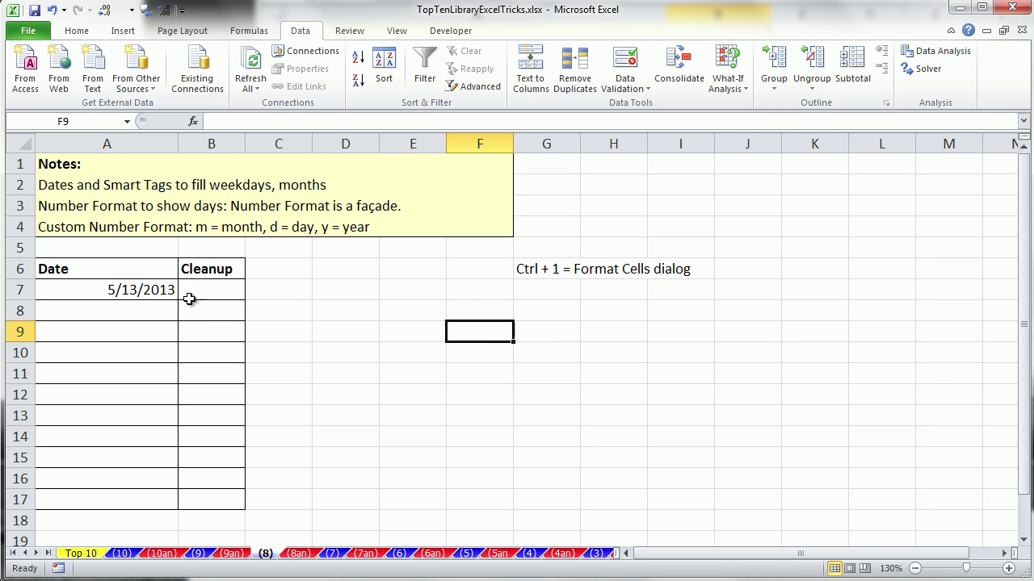
left_click(147, 294)
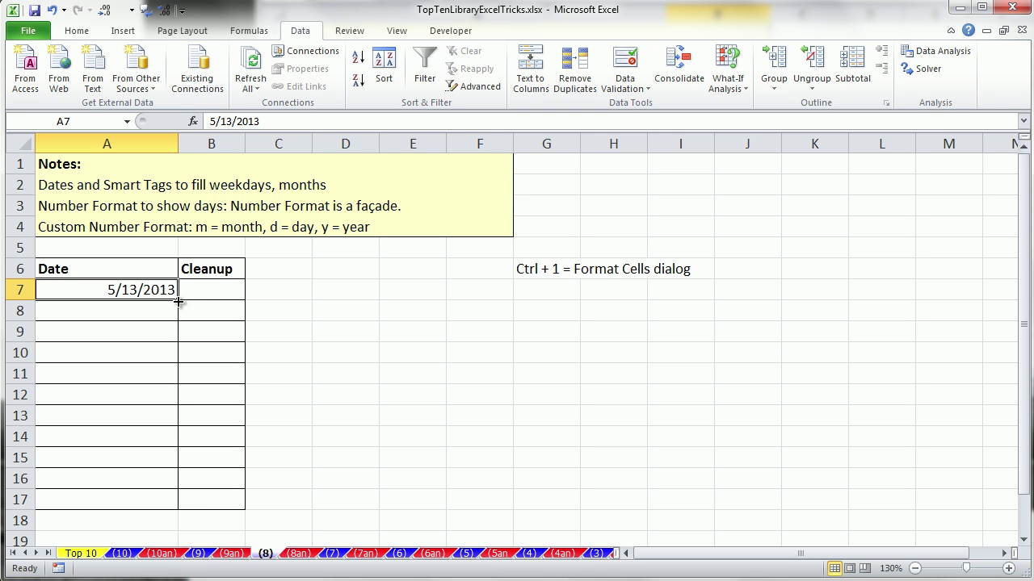
left_click_drag(178, 301, 172, 501)
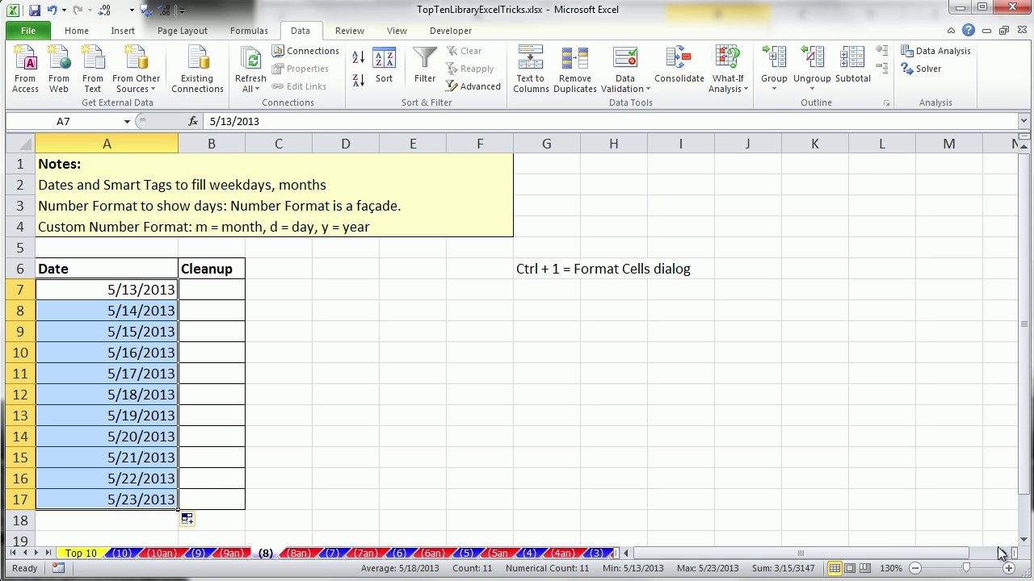
left_click(1023, 541)
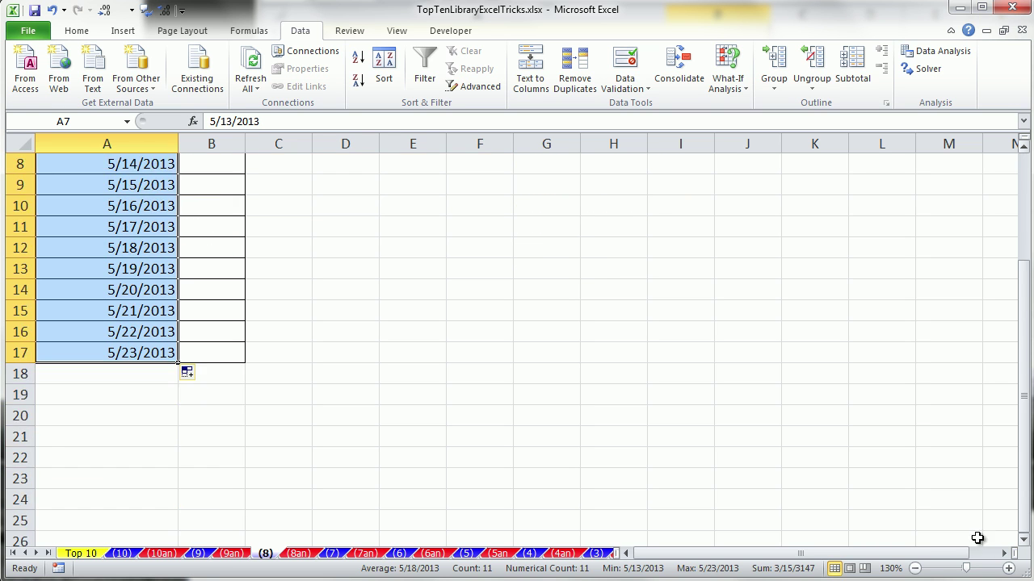
left_click(201, 375)
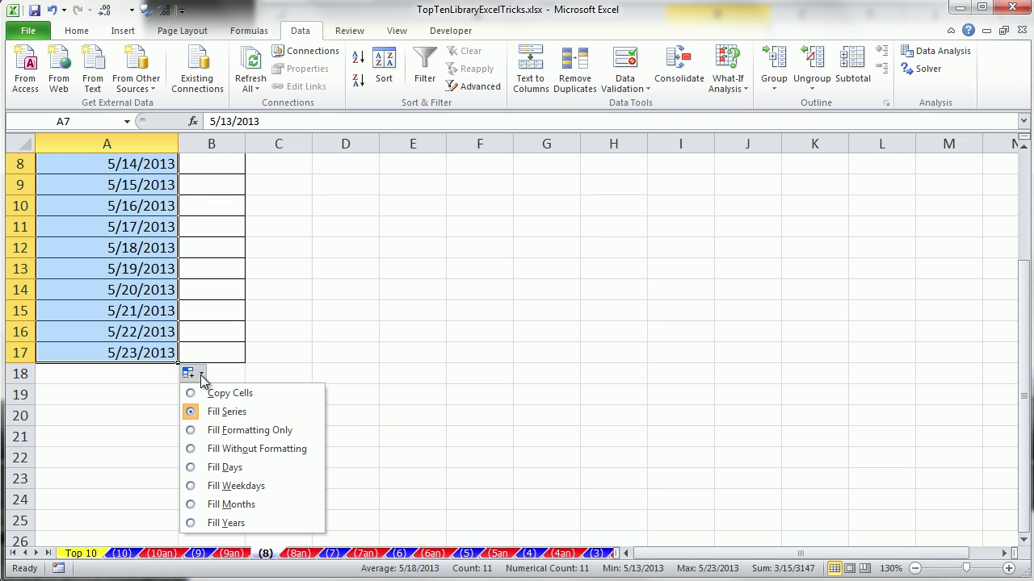
left_click(231, 486)
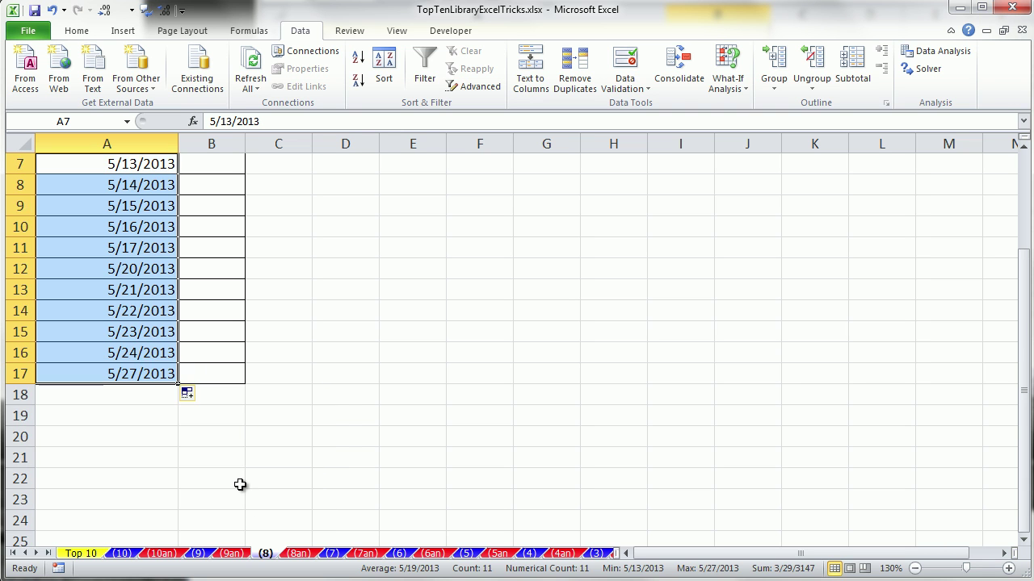
Step: Review the number formats available for the dates in A7:A17
scroll(210, 279, "up", 1)
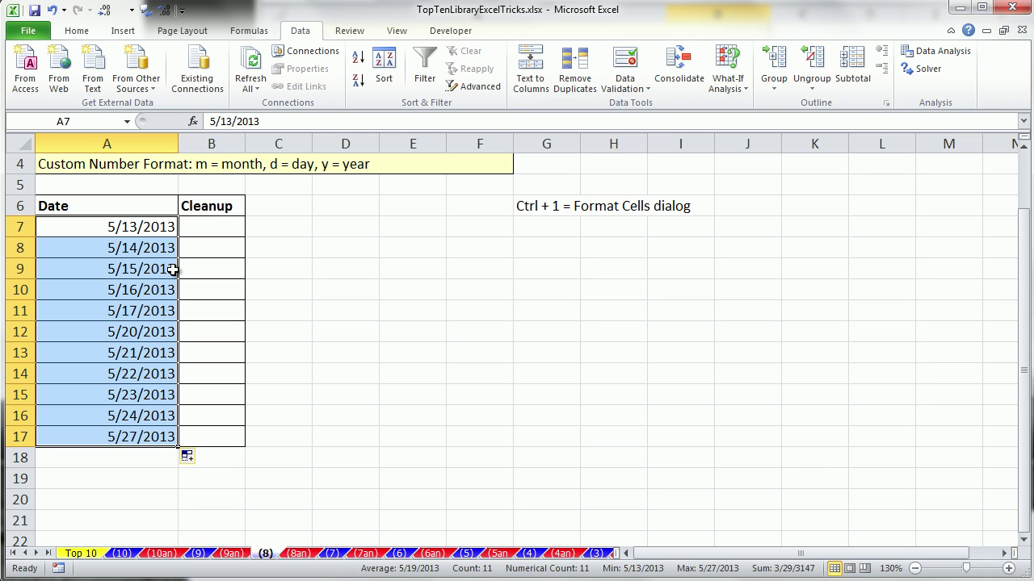
scroll(172, 269, "up", 1)
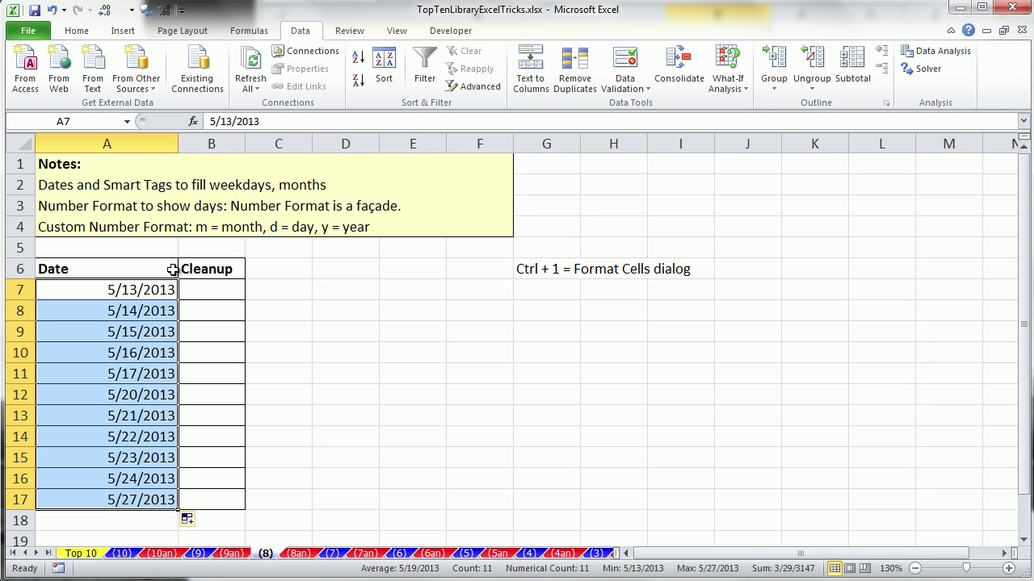
left_click(77, 30)
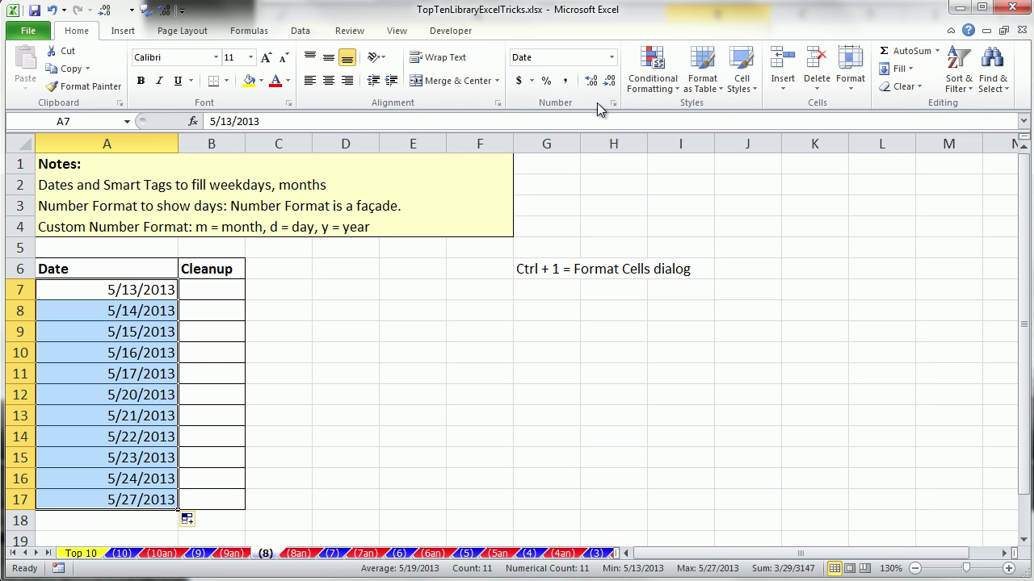
left_click(614, 57)
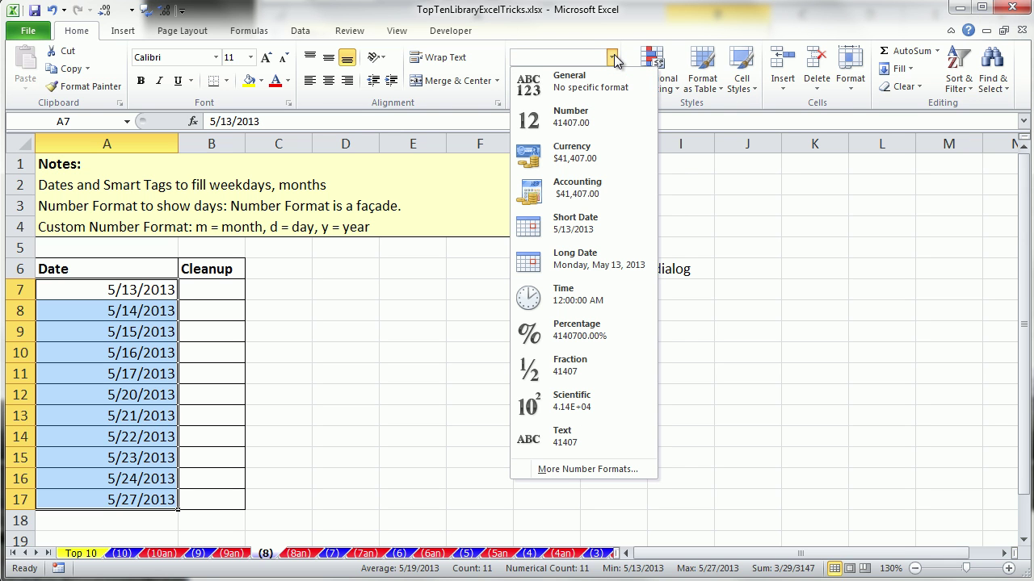
key("Escape")
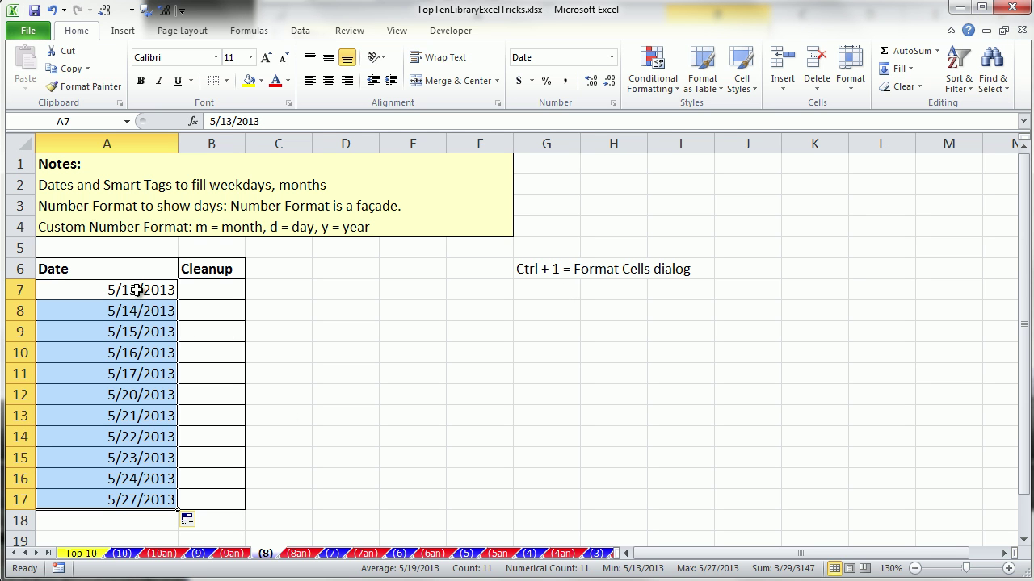
Step: Apply the custom number format "ddd, m/d/y" to the dates in A7:A17
key("ctrl+1")
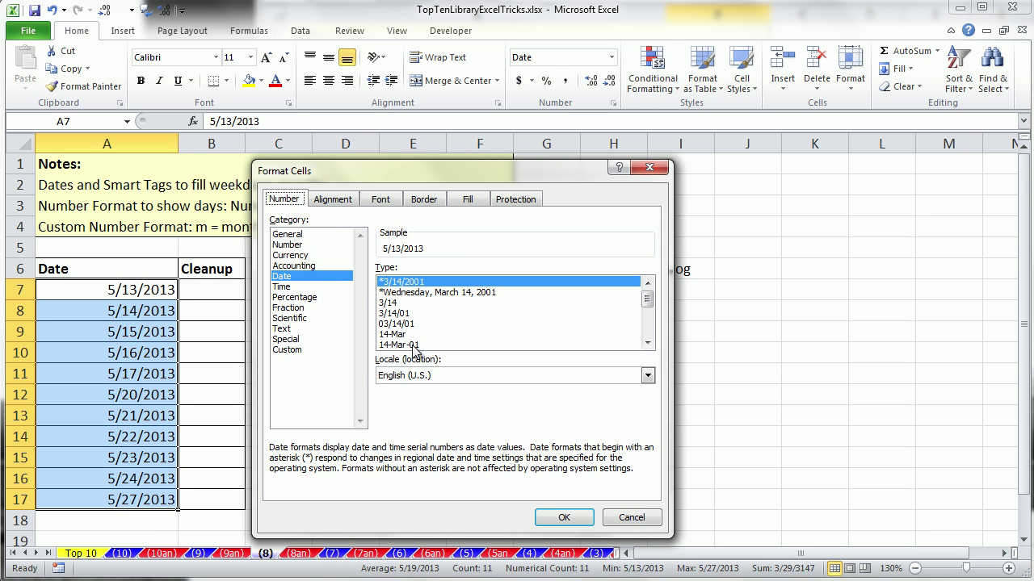
left_click(291, 355)
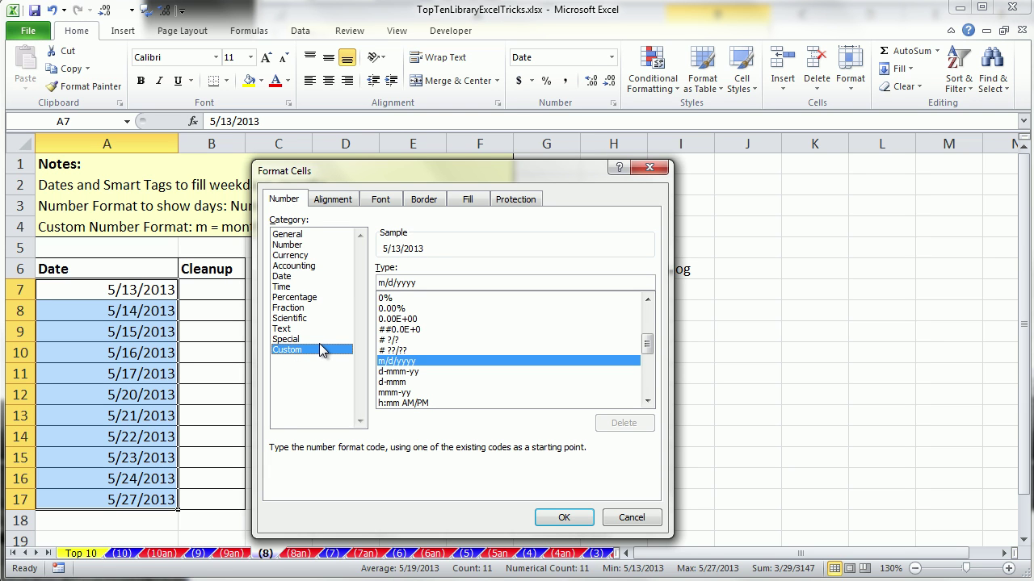
double_click(390, 282)
type("d")
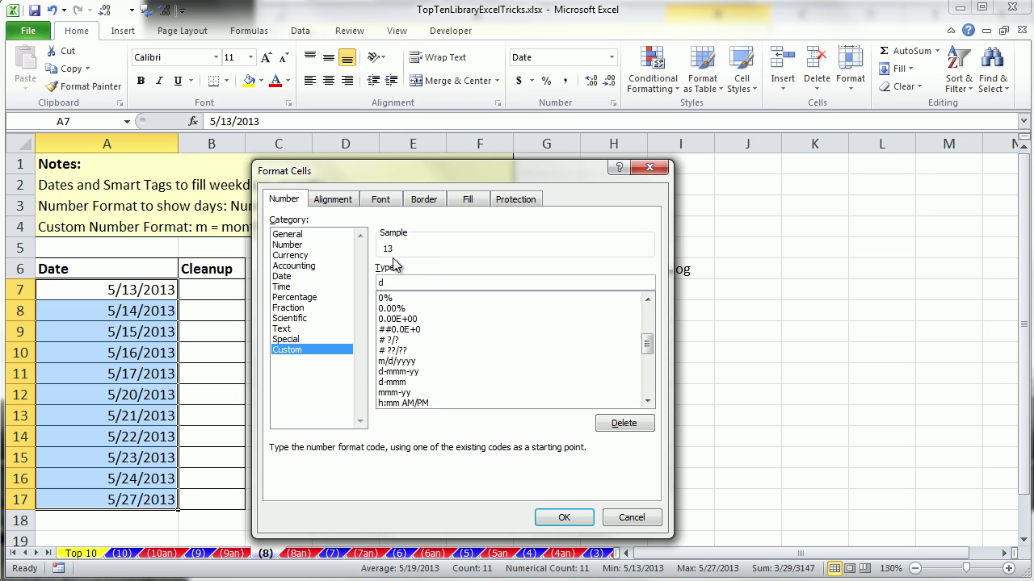
type("ddd")
type("/d/y")
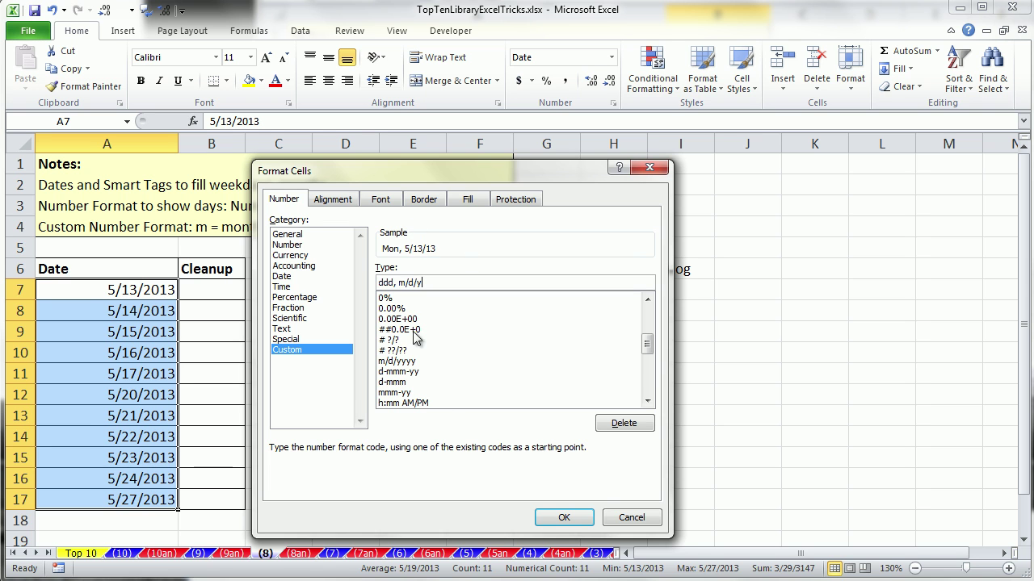
left_click(568, 523)
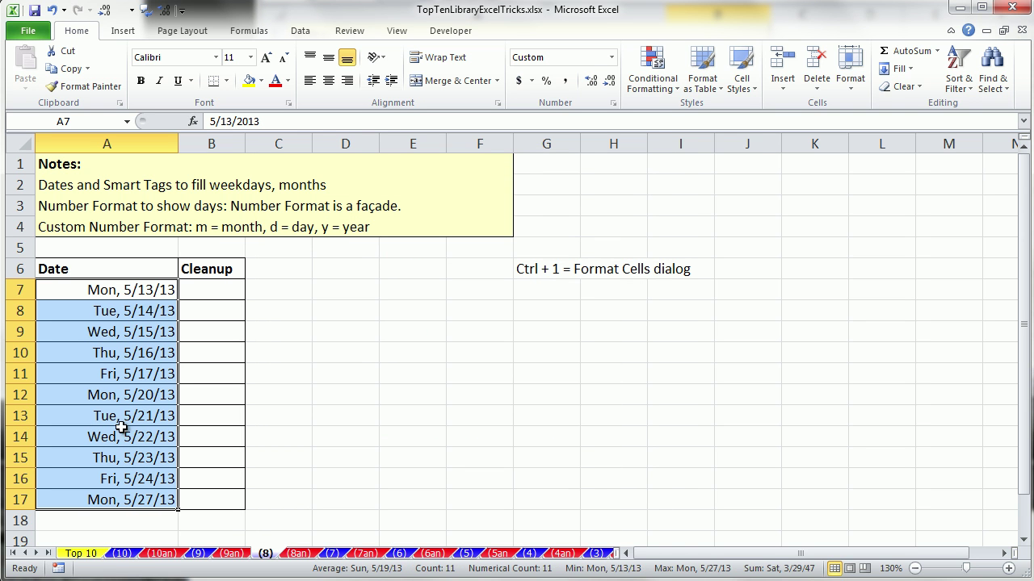
Step: Enter a first name for each of the first three dates in B7:B9 under Cleanup, and select the dates in A7:A17
left_click(223, 288)
type("Sue")
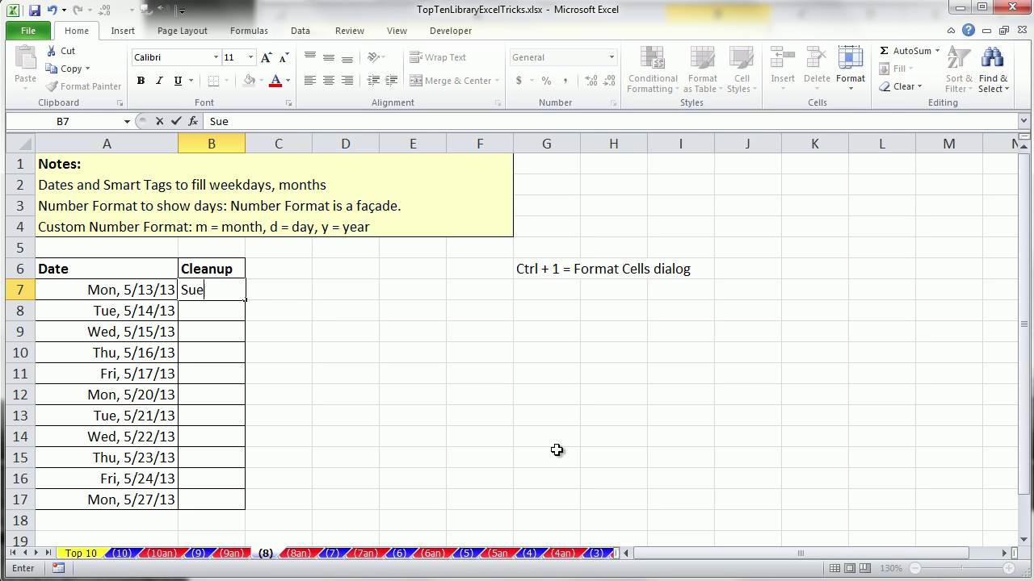
key("Return")
type("Tod")
key("Return")
type("Chin")
key("Up")
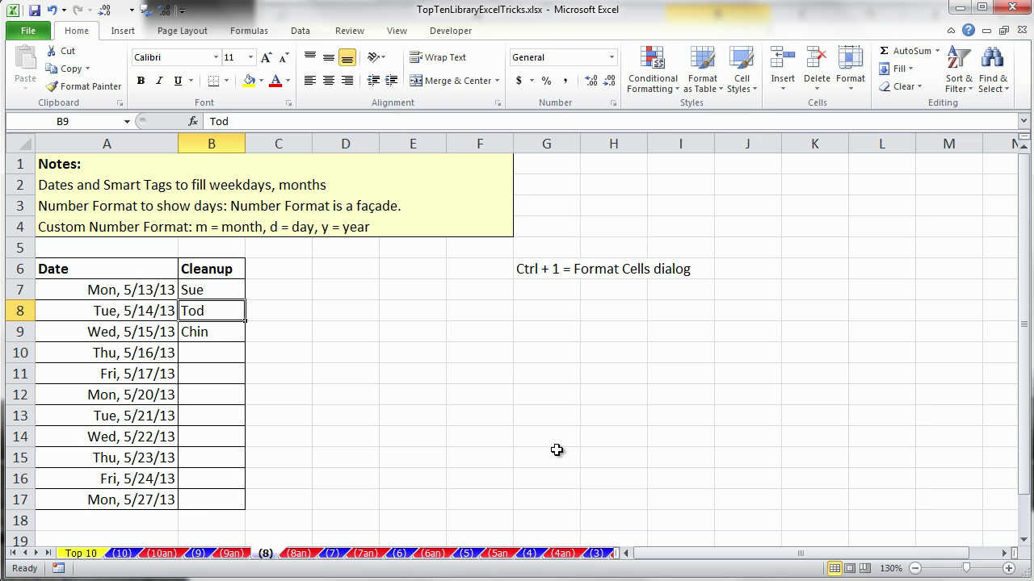
key("Down")
key("Down")
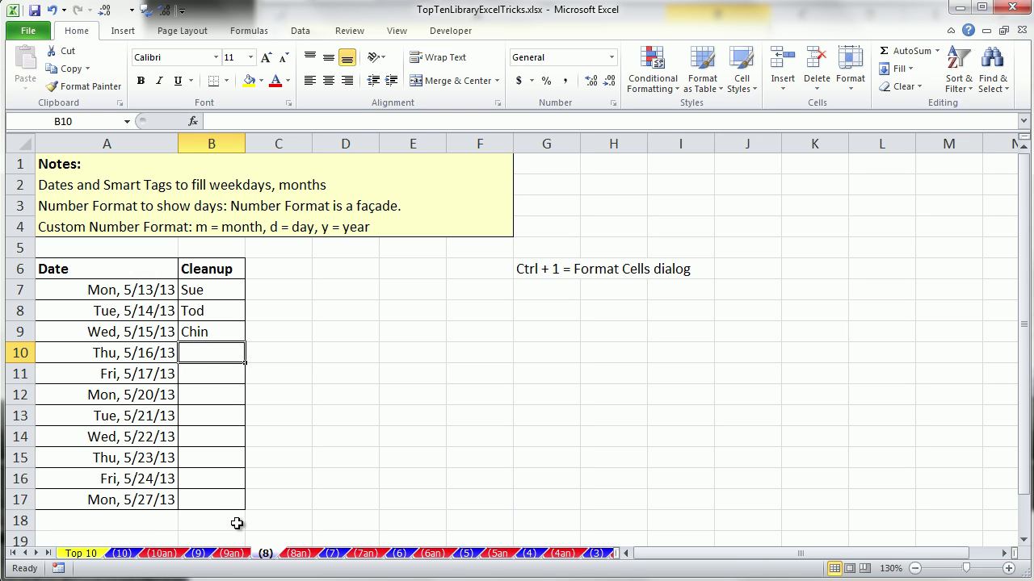
left_click_drag(143, 296, 146, 494)
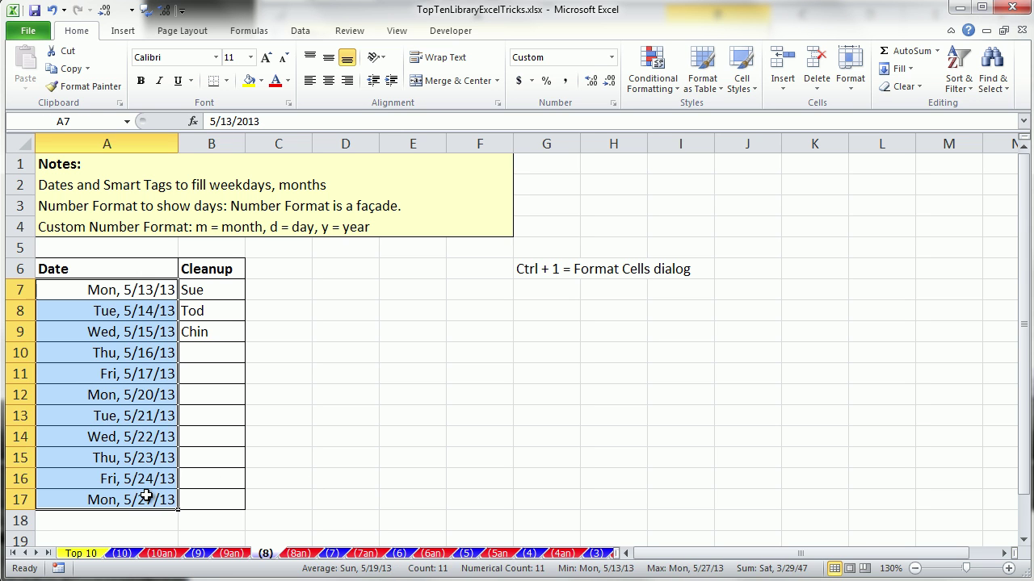
Step: Open the (7) worksheet and examine the Revenue cells, the Expense cells and the assumed expense percentage cell B14
left_click(339, 554)
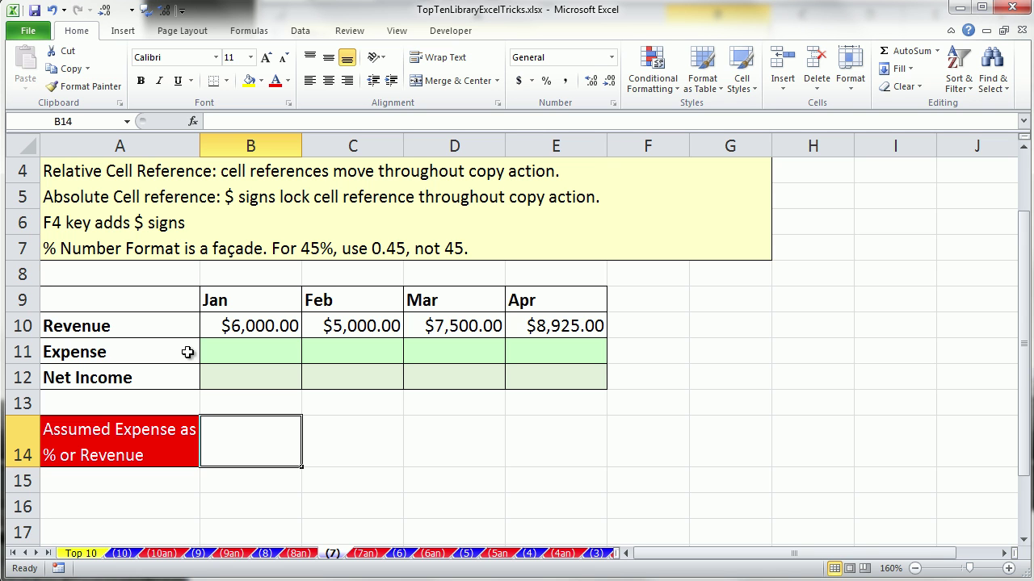
left_click(246, 323)
left_click(355, 325)
left_click(441, 327)
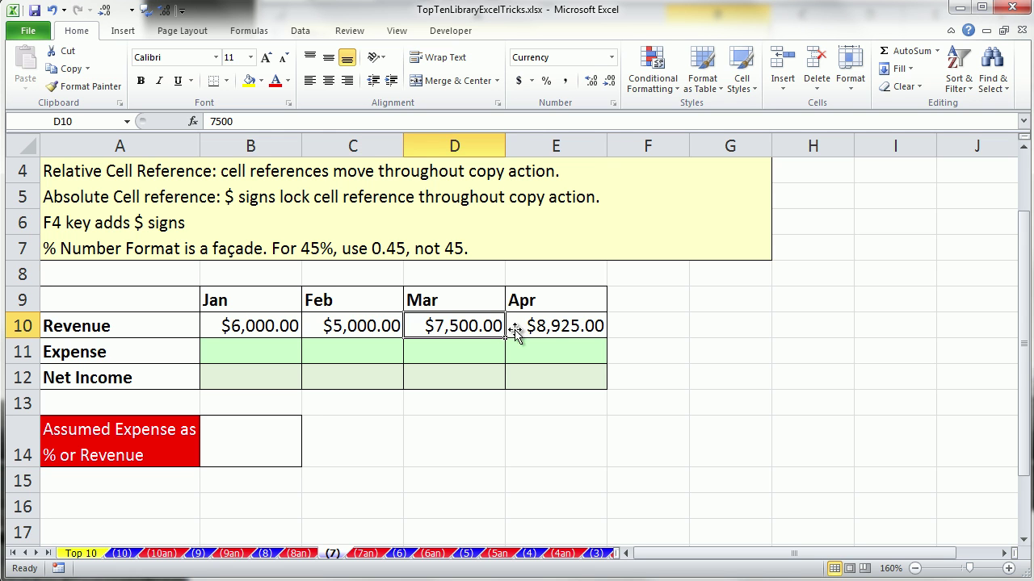
left_click(556, 327)
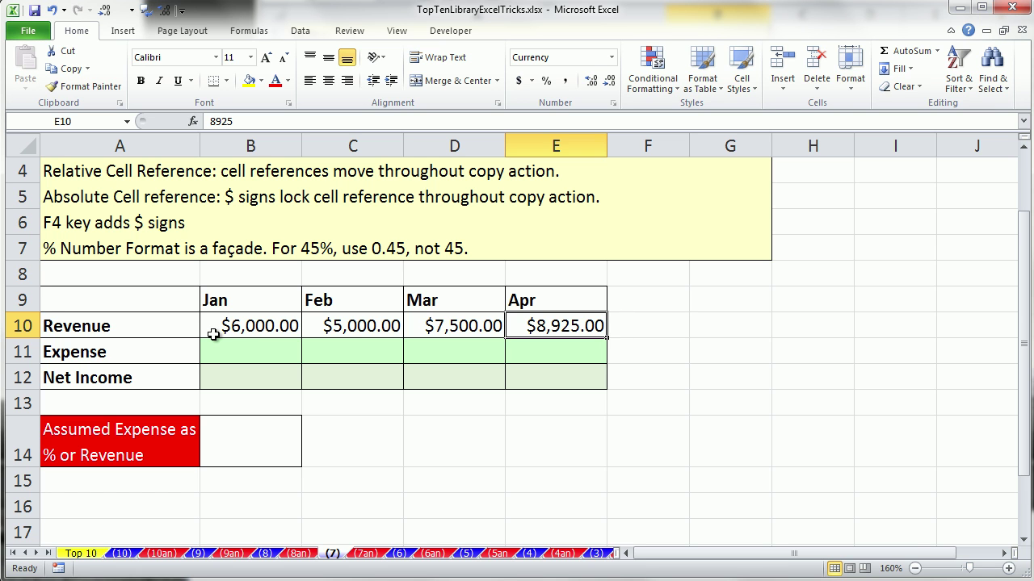
left_click(234, 356)
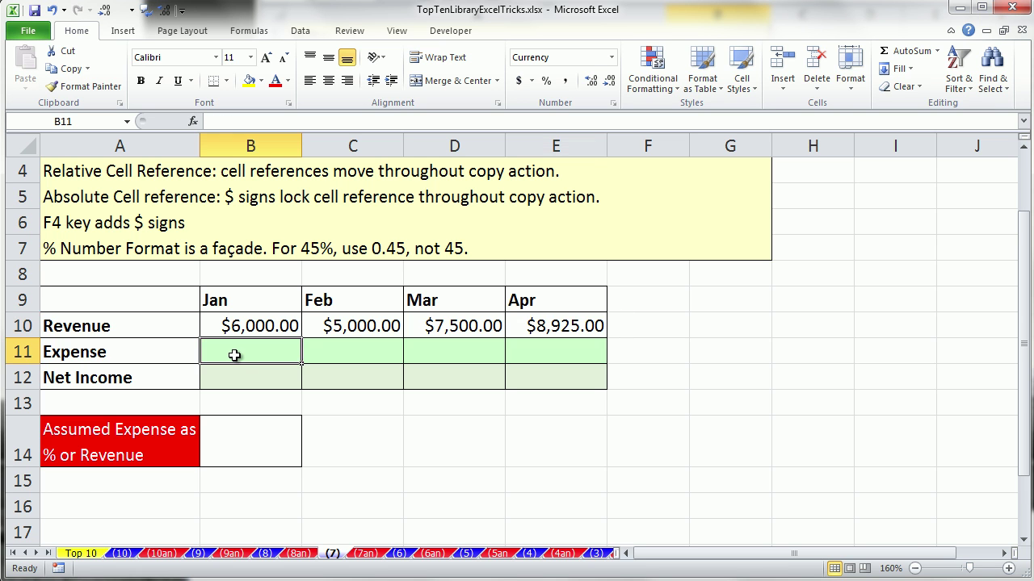
left_click(334, 355)
left_click(473, 352)
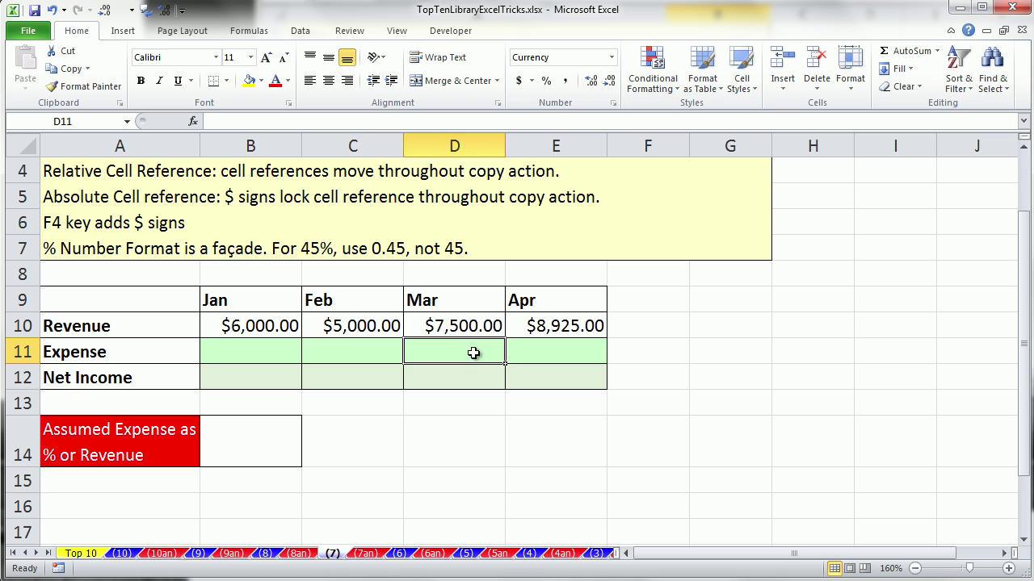
left_click(536, 349)
left_click(245, 436)
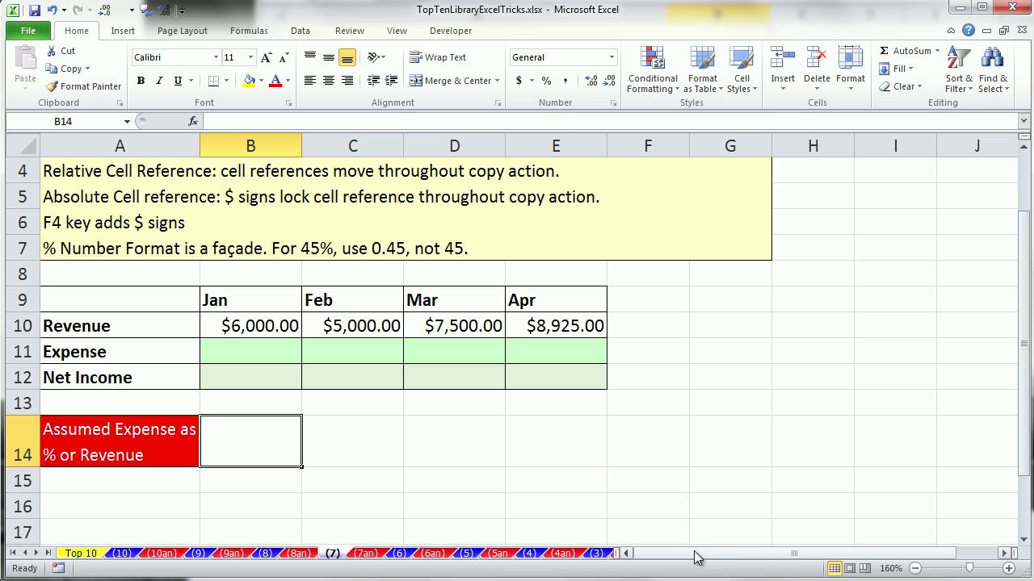
Step: Enter the number 2 in D14, keeping that cell selected
left_click(413, 436)
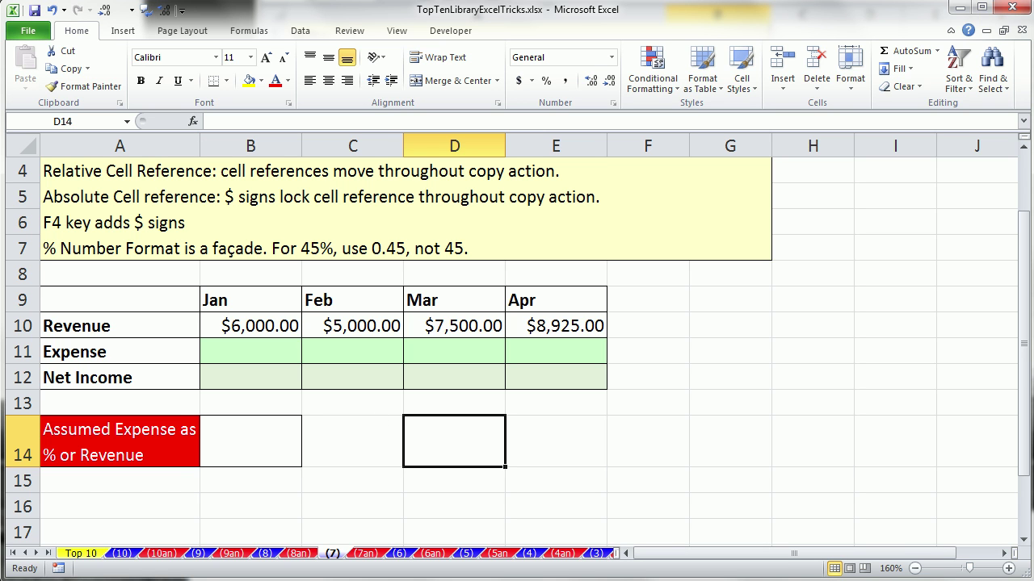
type("2")
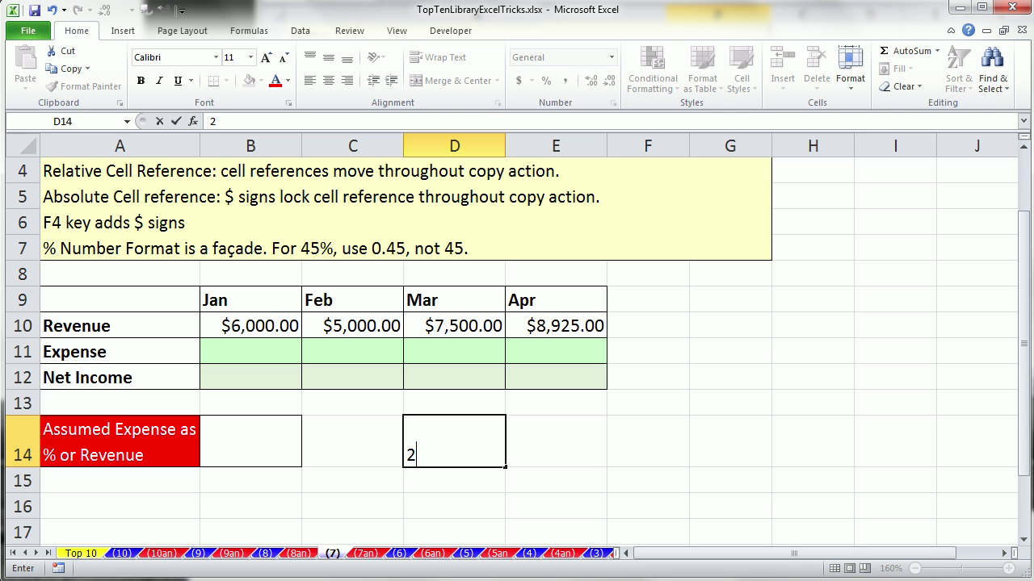
key("ctrl+Return")
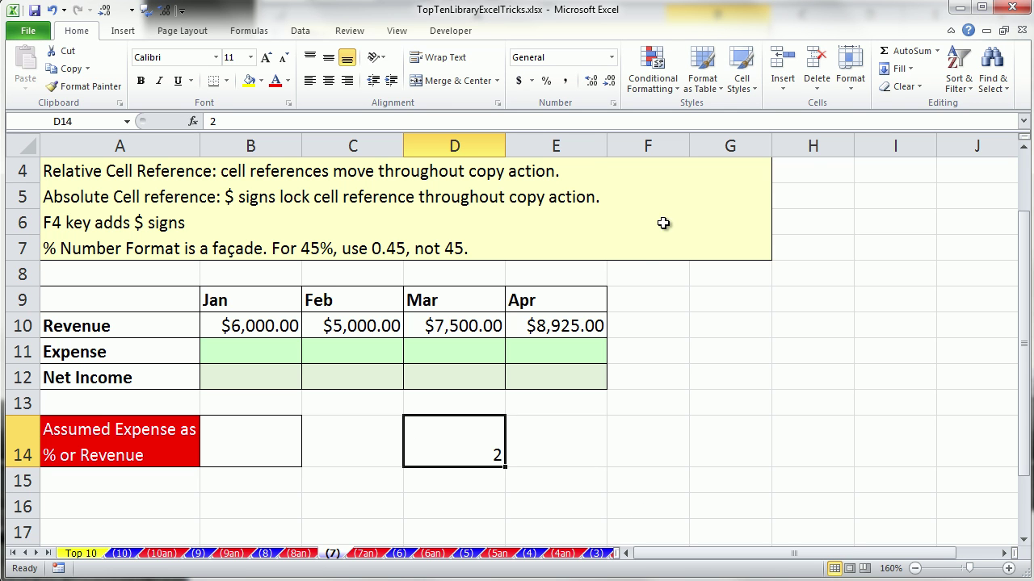
Step: Review the number formats for D14 and preview the Percentage category in Format Cells without applying it
left_click(612, 58)
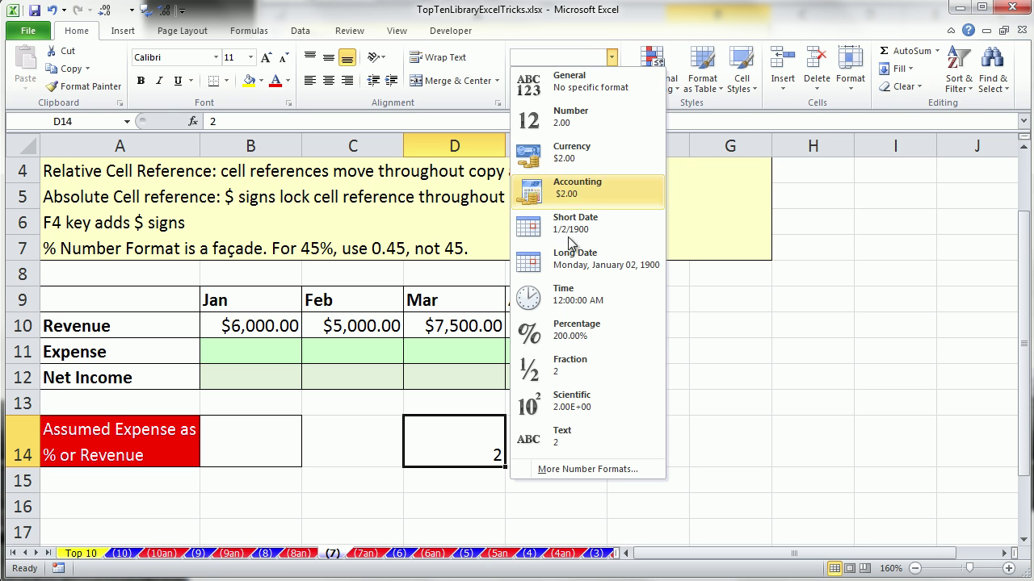
key("Escape")
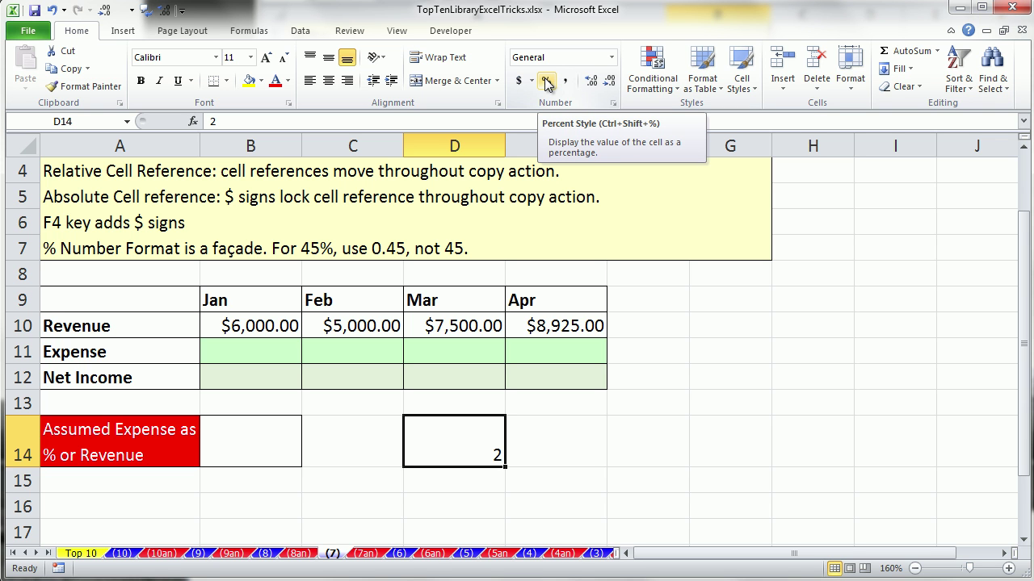
key("ctrl+1")
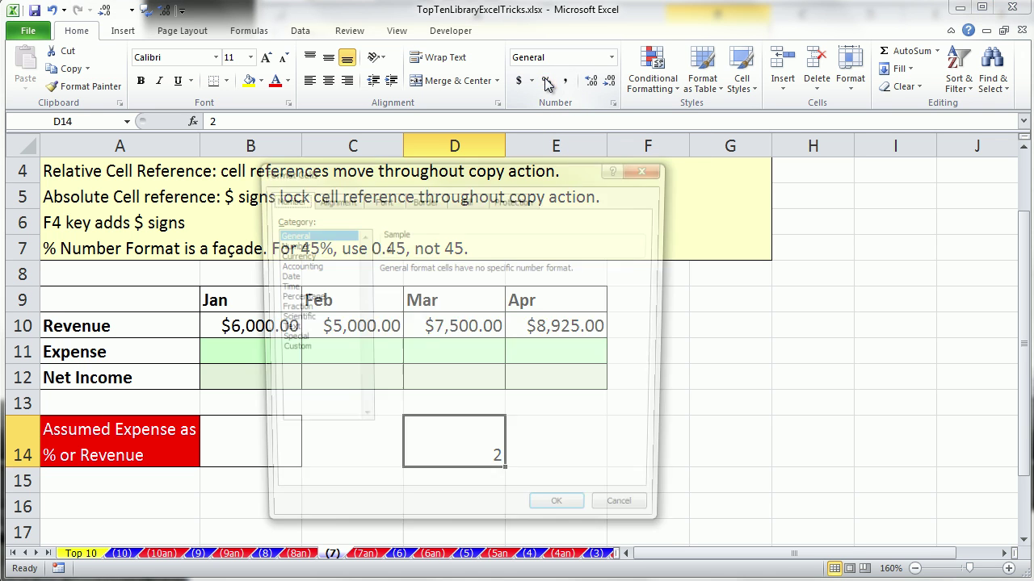
left_click(292, 297)
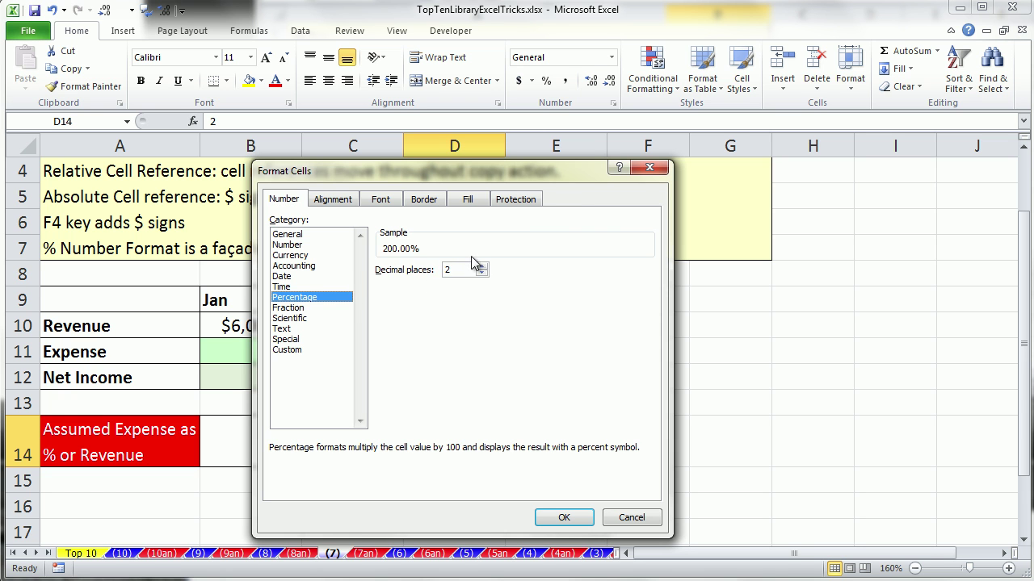
key("Escape")
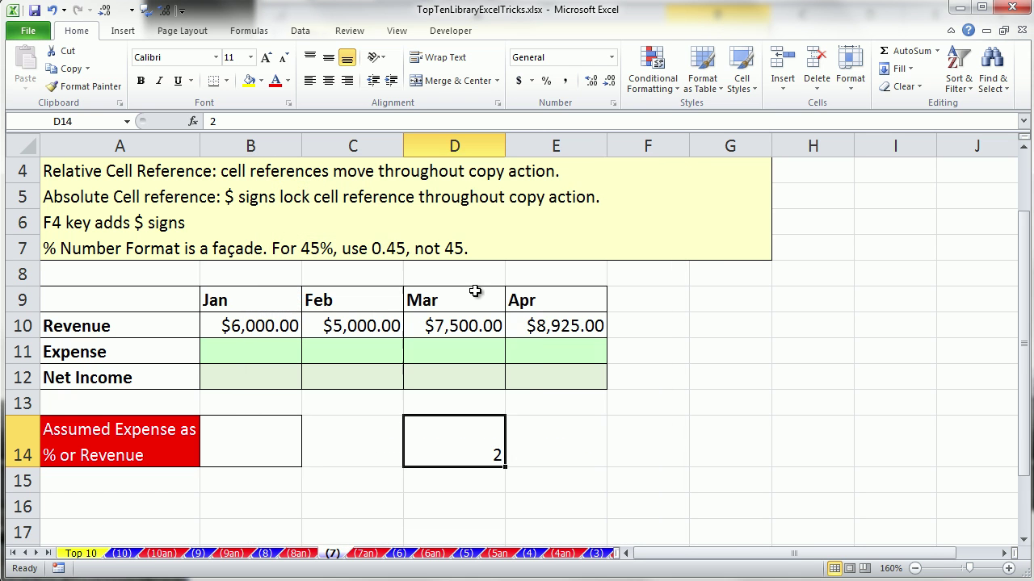
Step: Try the Percentage number format on D14, and set the cell back to General
left_click(611, 58)
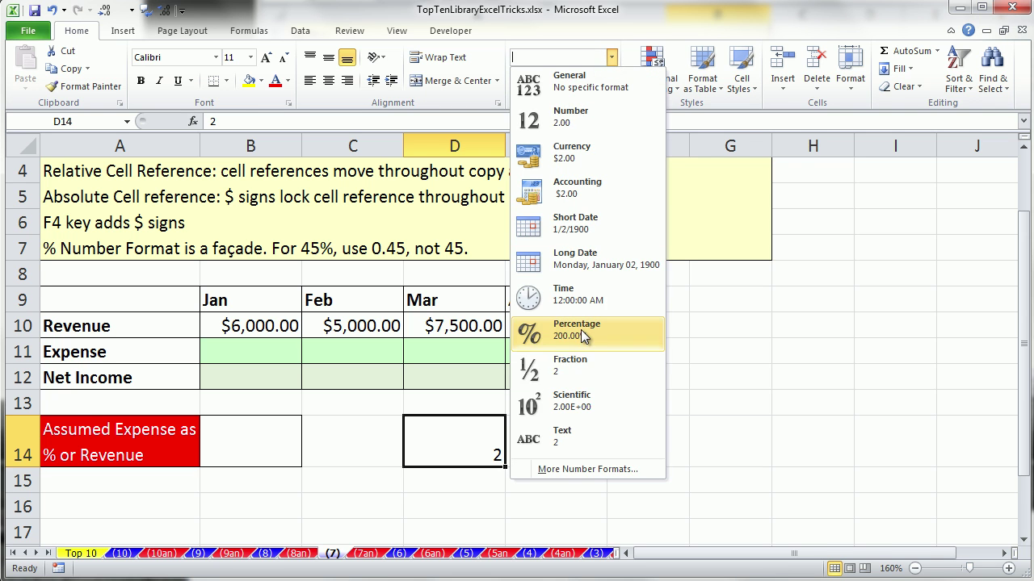
left_click(602, 391)
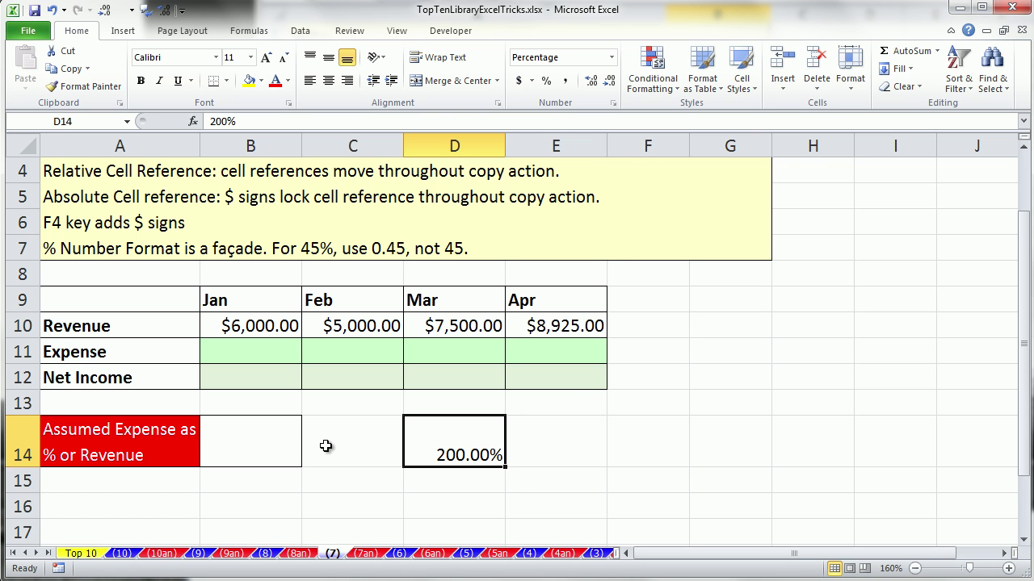
left_click(612, 58)
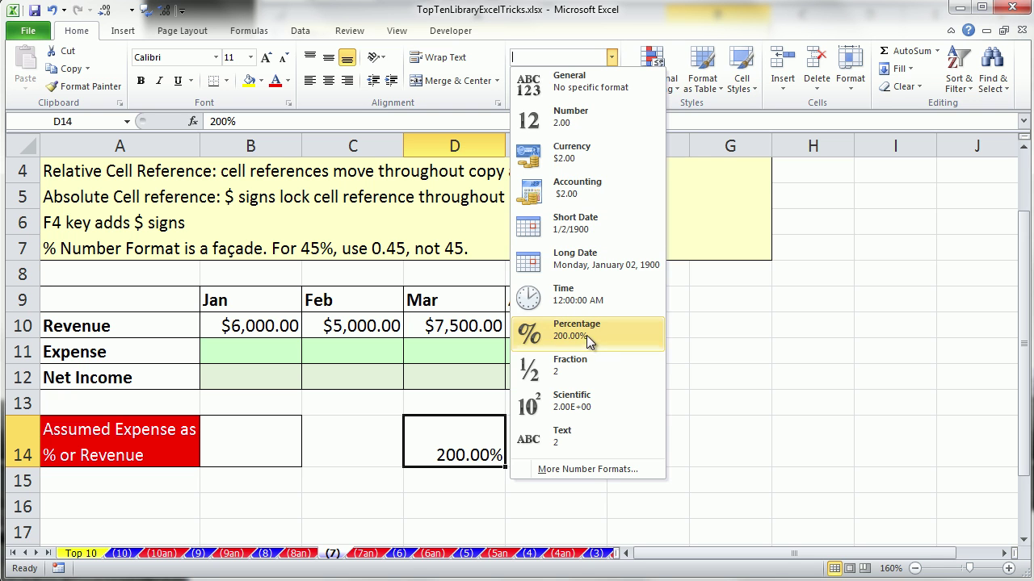
left_click(587, 94)
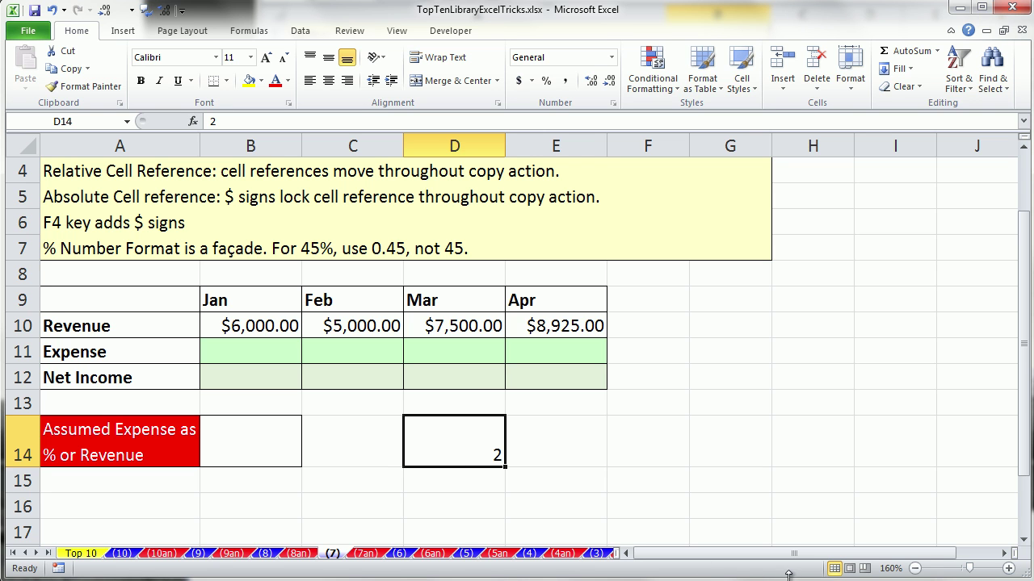
Step: Enter .02 in D14 and apply the Percentage number format to that cell
type(".02")
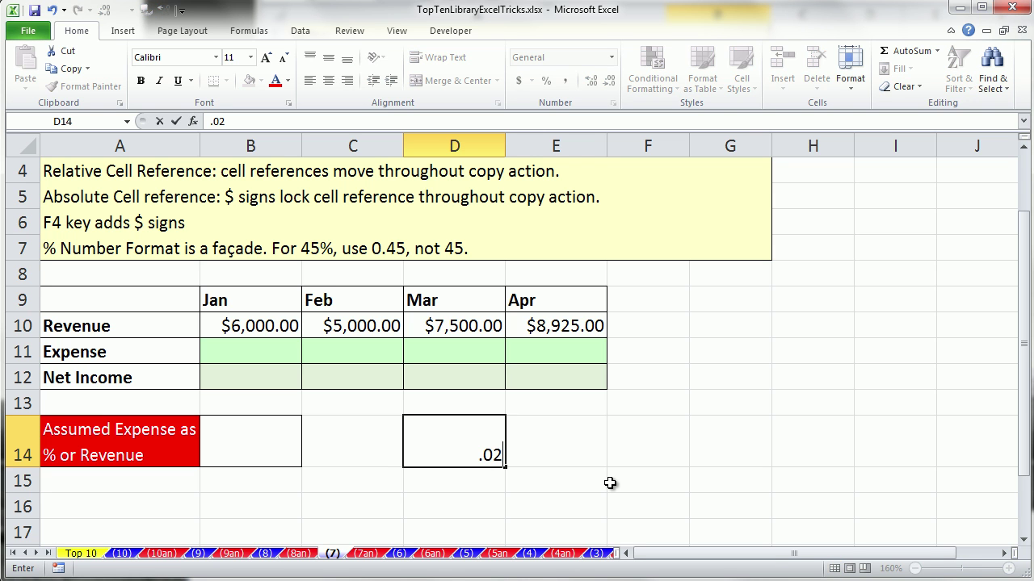
key("ctrl+Return")
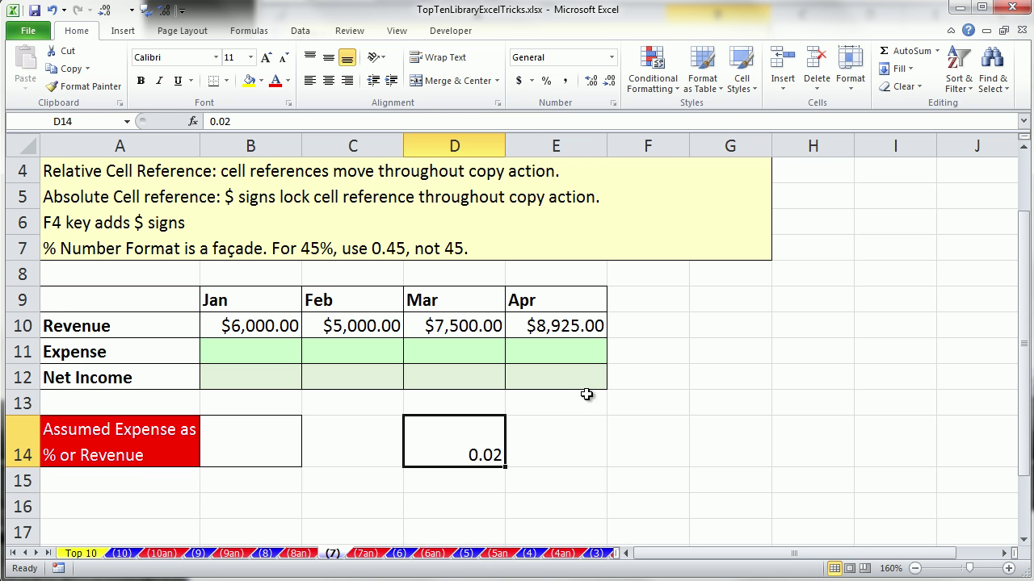
left_click(612, 58)
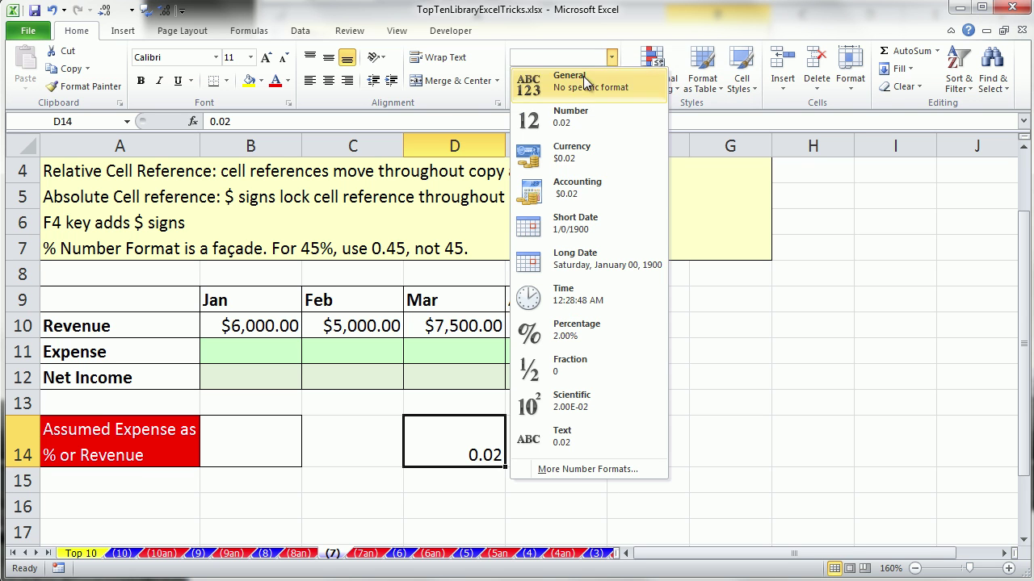
left_click(600, 336)
Step: Enter .45 as the assumed expense percentage in B14 and format the cell as Percentage
left_click(281, 449)
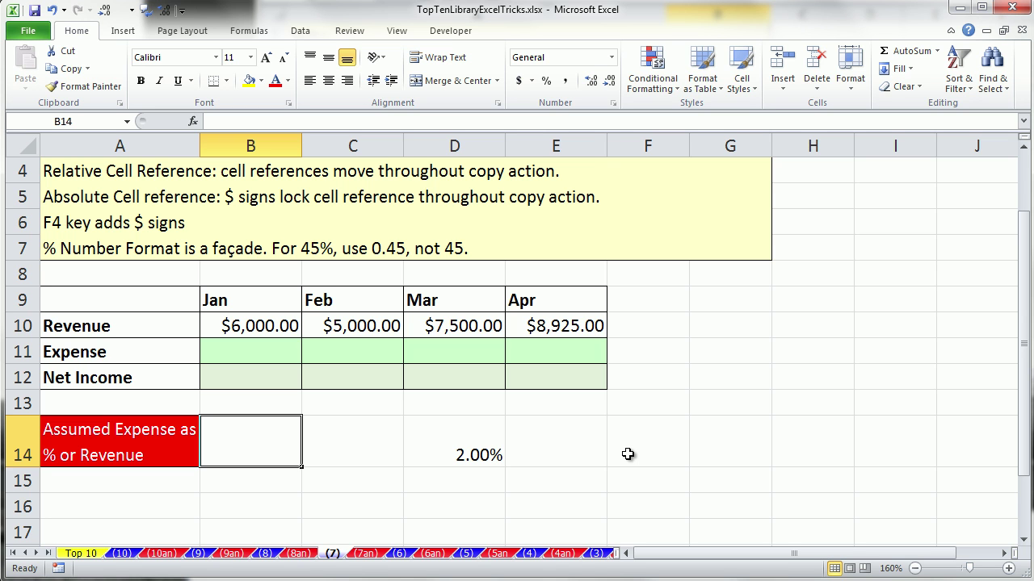
type(".45")
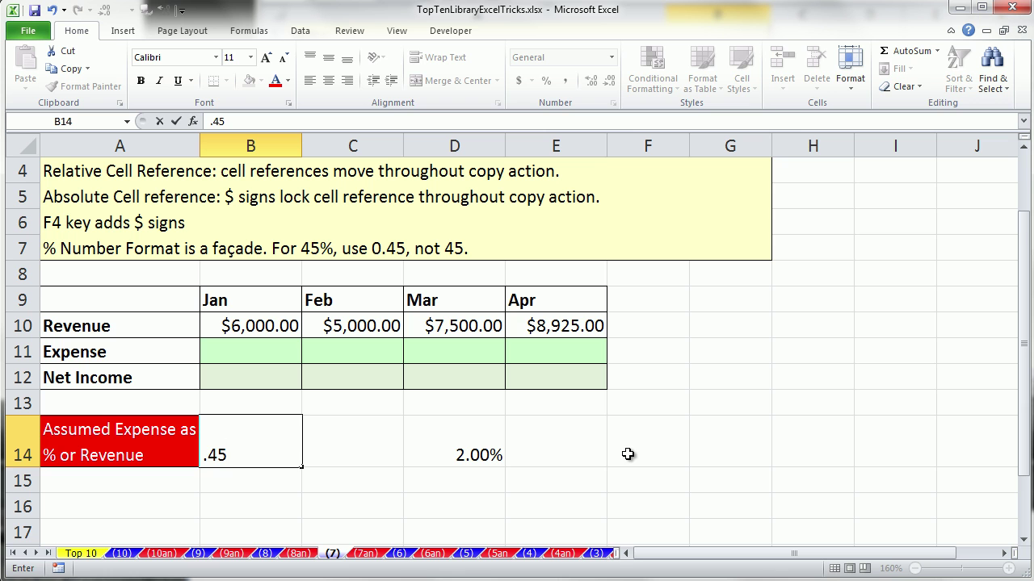
key("ctrl+Return")
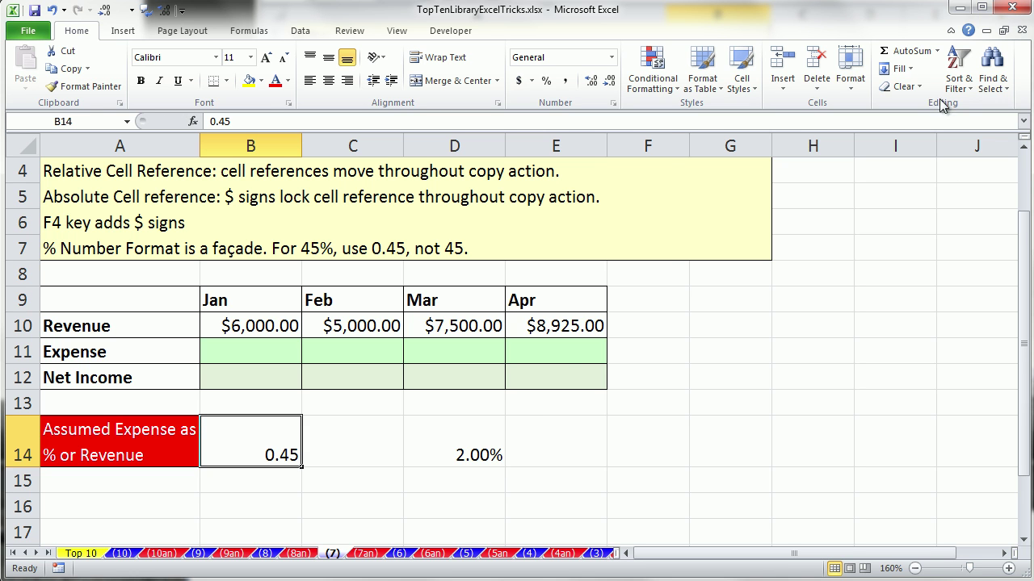
left_click(611, 58)
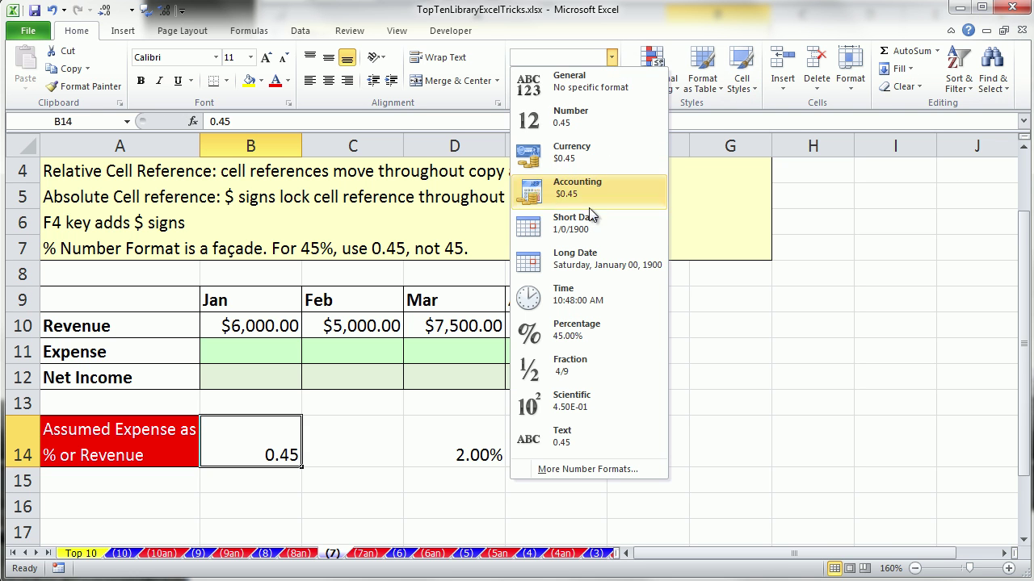
left_click(588, 329)
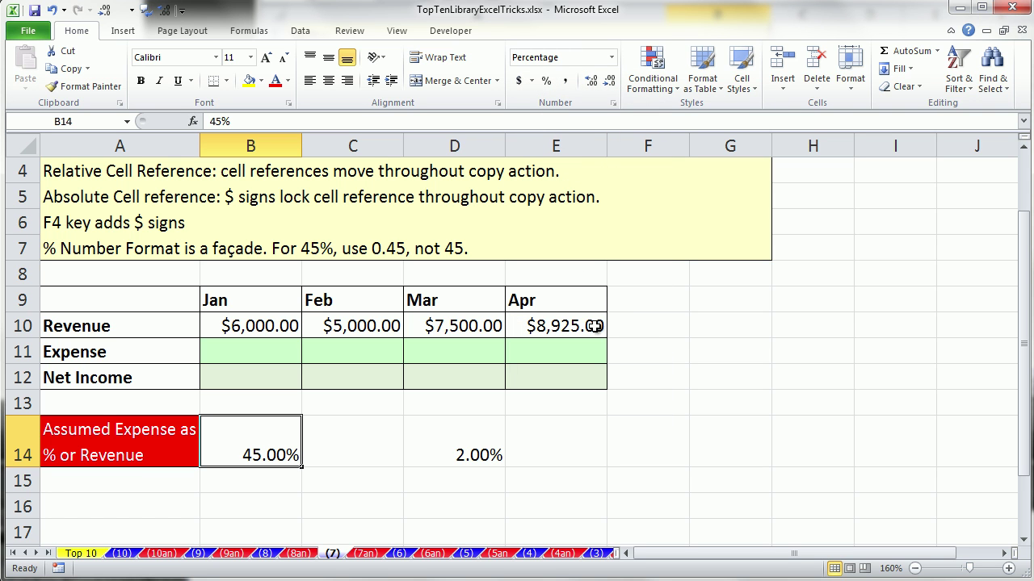
Step: Enter 45.00% in B15 and set that cell's number format to General
left_click(265, 488)
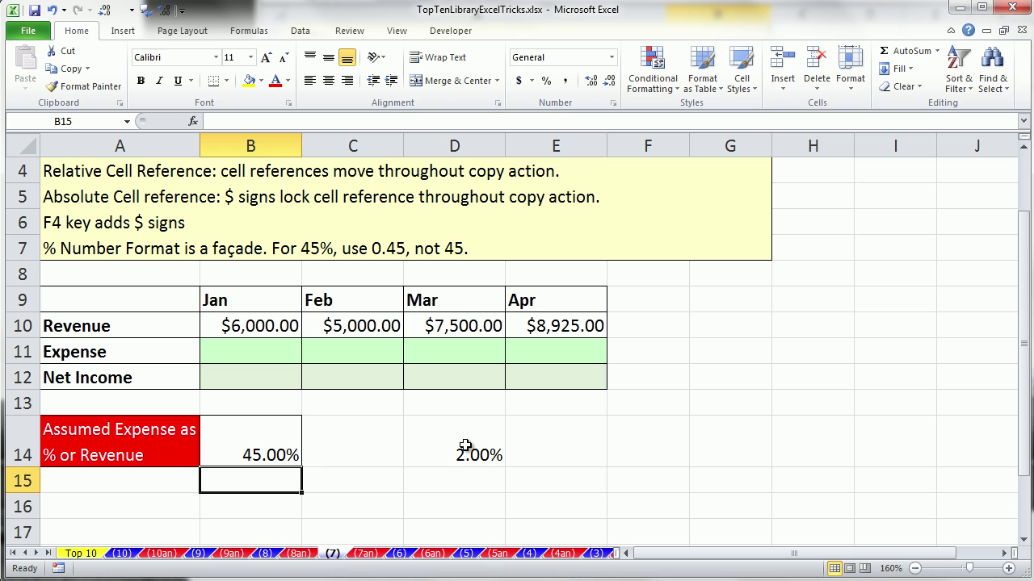
type("45.00")
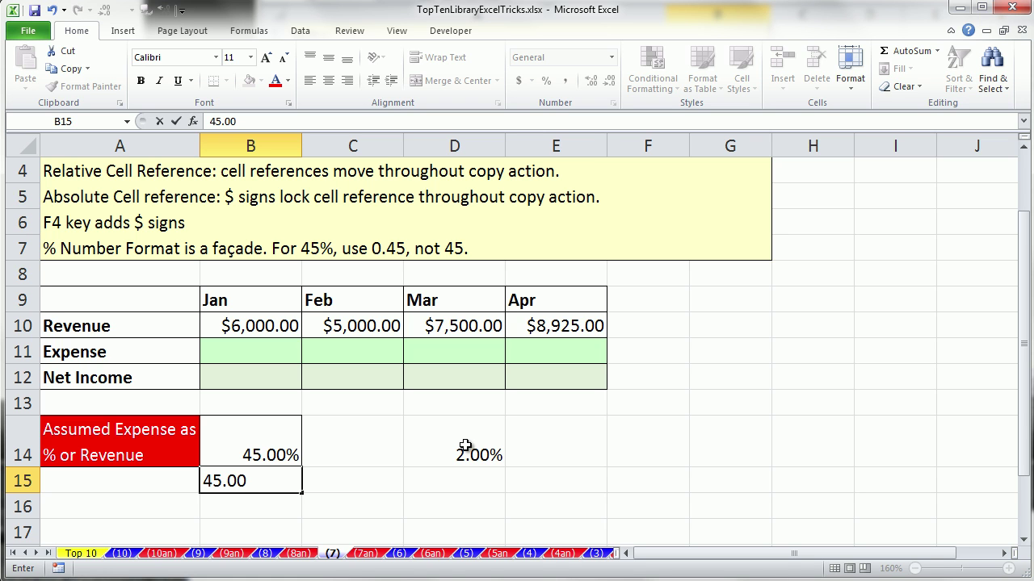
type("%")
key("ctrl+Return")
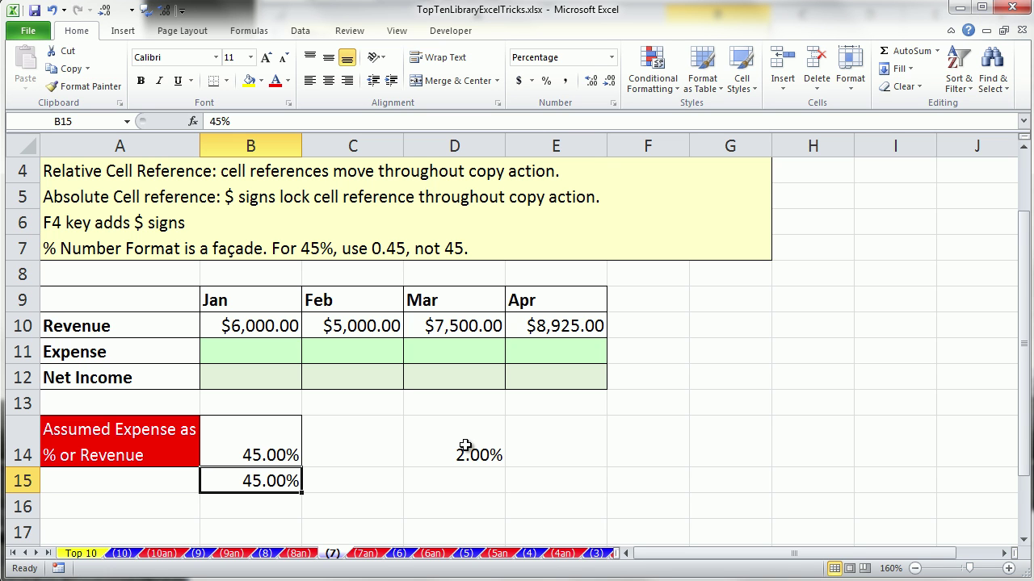
left_click(611, 57)
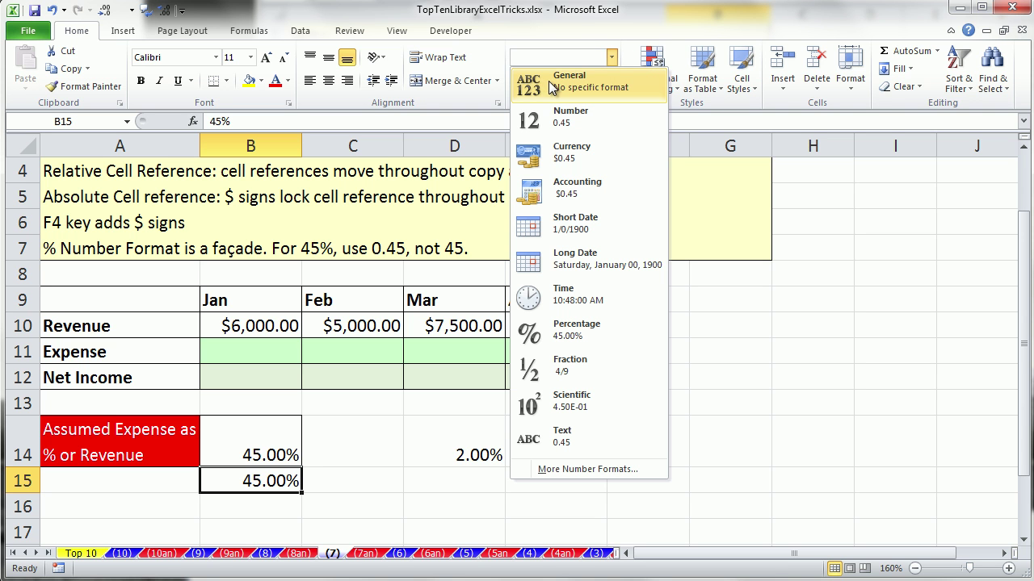
left_click(549, 81)
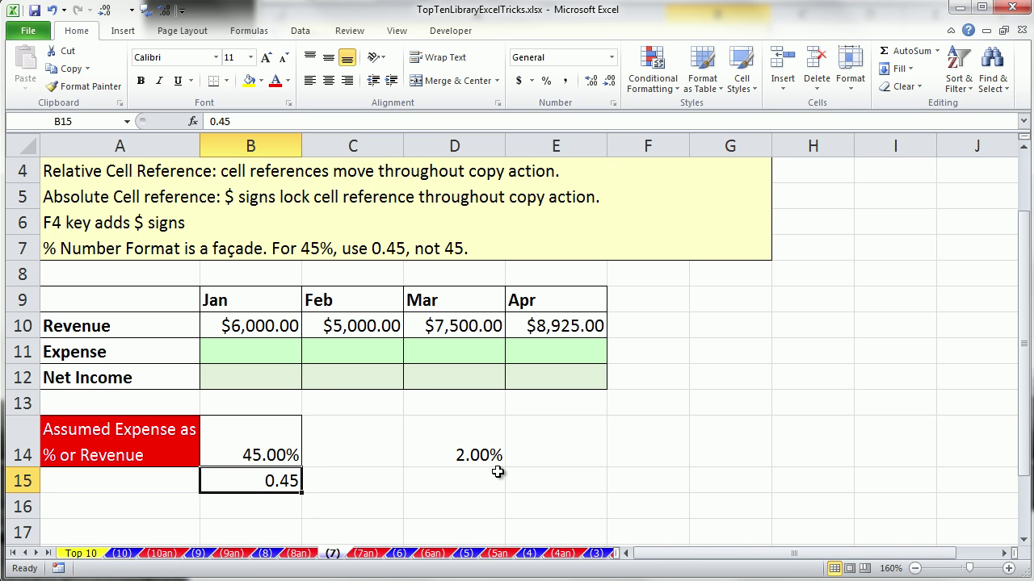
Step: Calculate the January Expense in B11 with the formula =B10*B14
left_click(243, 351)
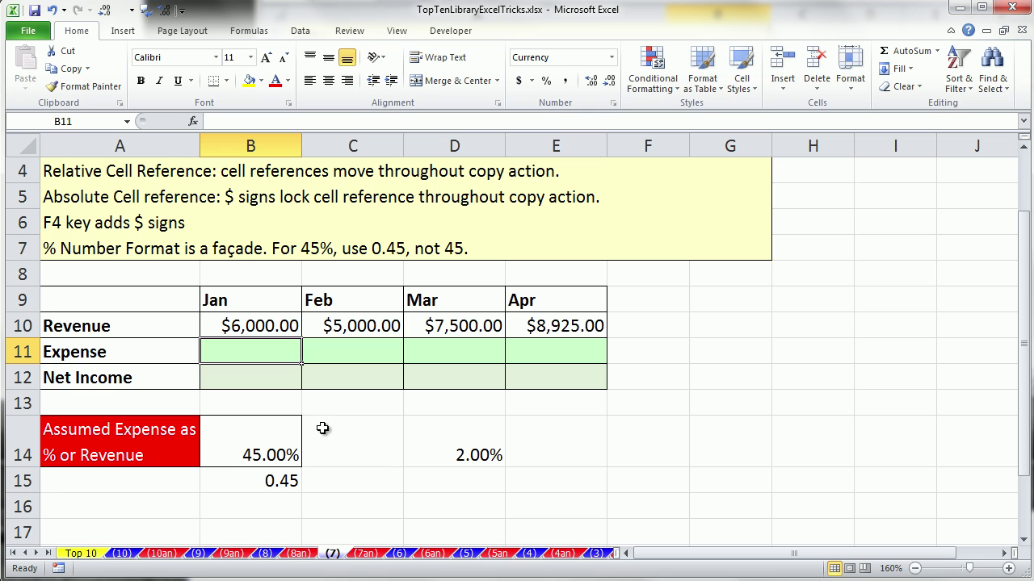
type("=")
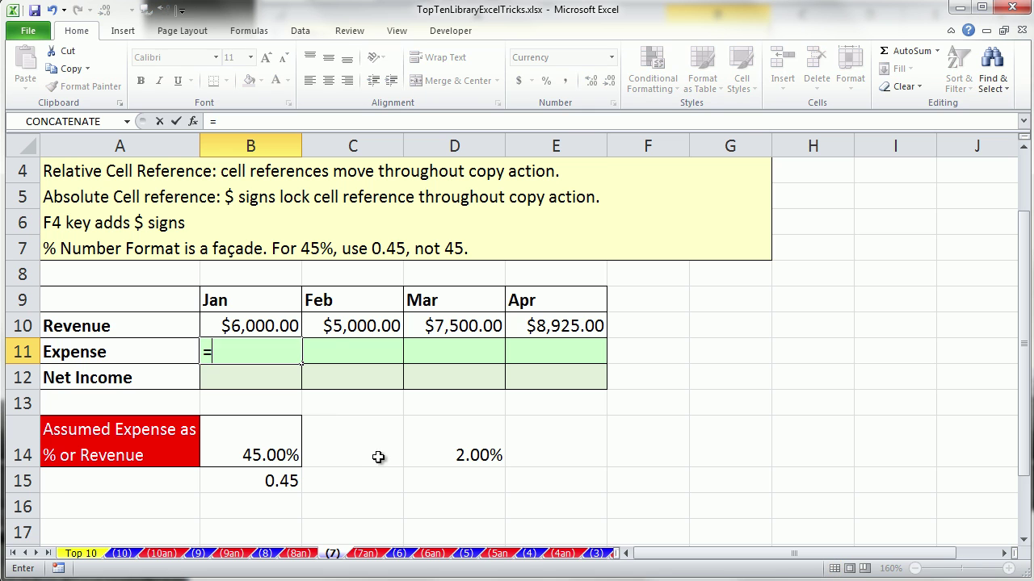
left_click(229, 328)
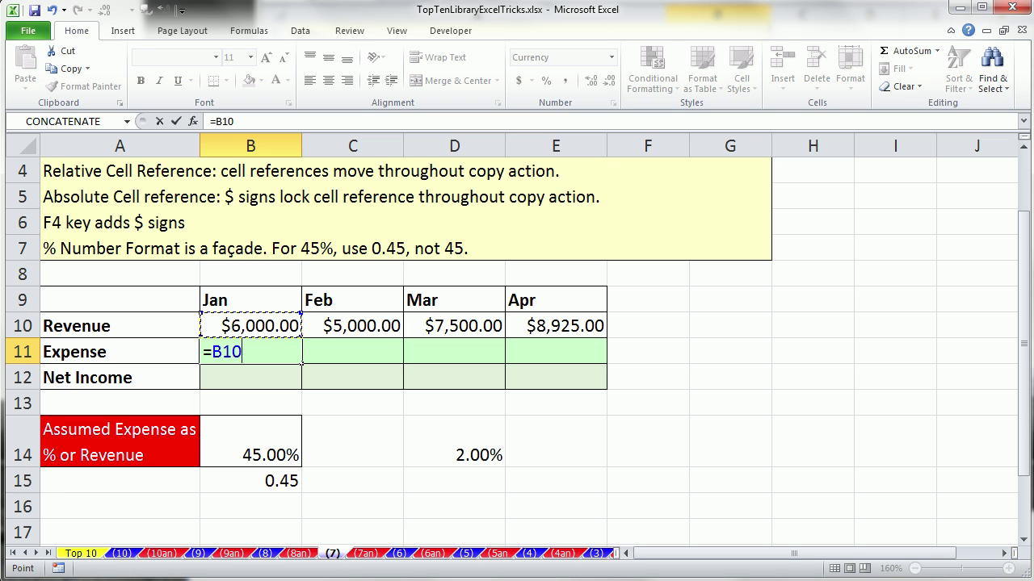
type("*")
left_click(253, 454)
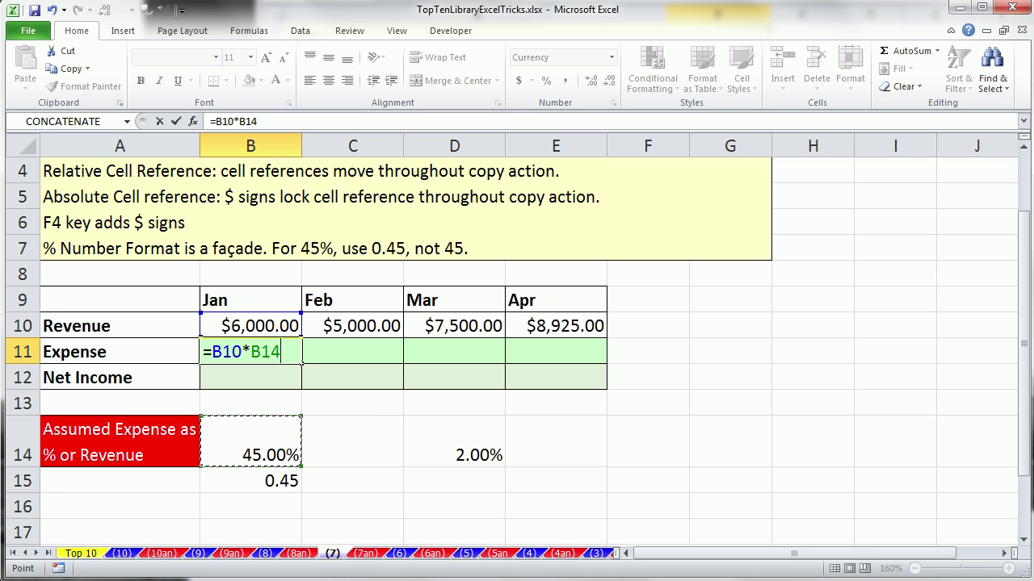
key("Tab")
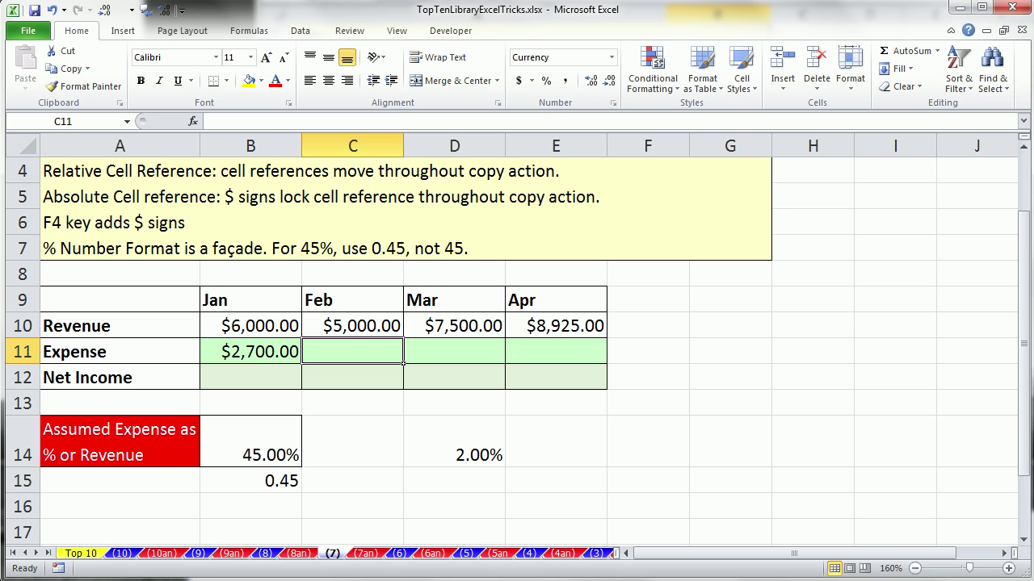
Step: Change the assumed expense percentage in B14 to 55%, keeping that cell selected
left_click(274, 457)
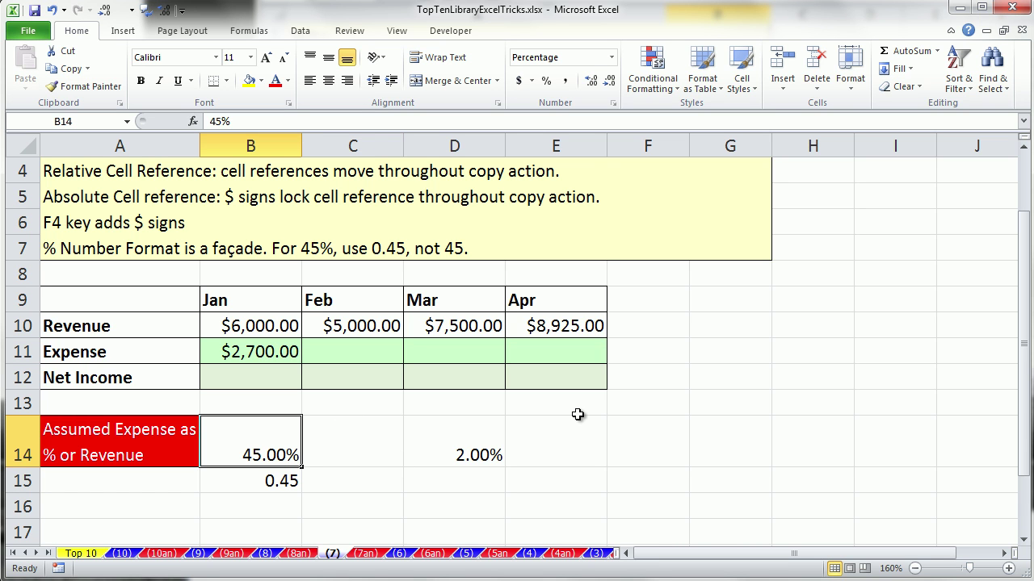
type("55")
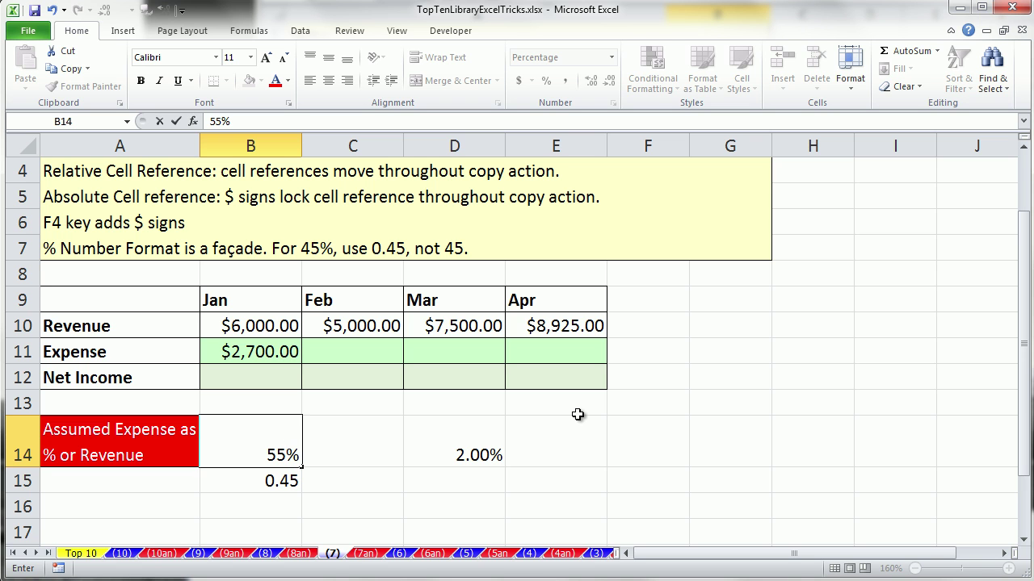
key("ctrl+Return")
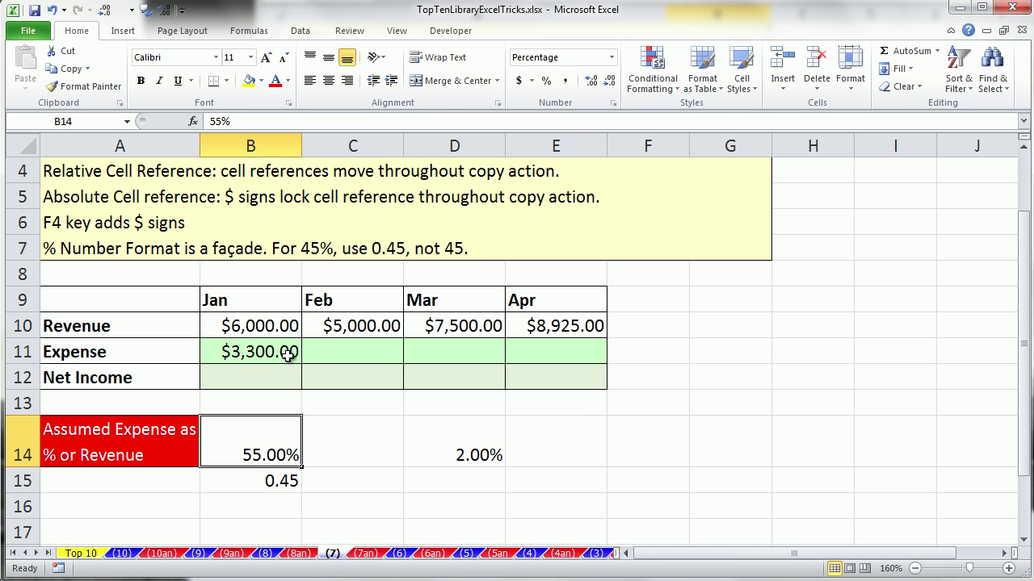
Step: Enter the Expense formulas individually for February and March: =C10*B14 in C11 and =D10*B14 in D11
left_click(355, 354)
type("=")
left_click(354, 328)
type("*")
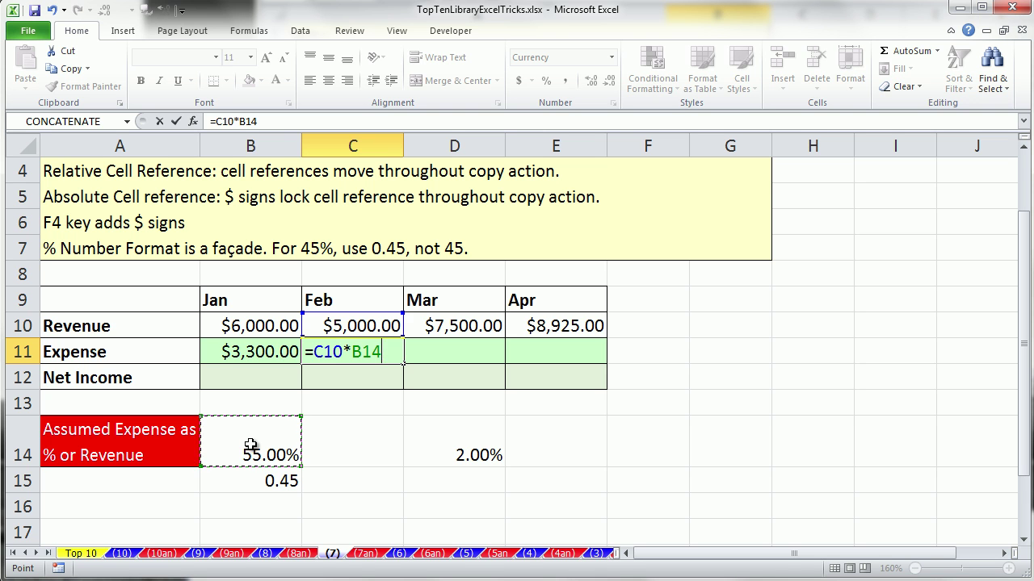
key("Tab")
type("=")
left_click(480, 326)
type("*")
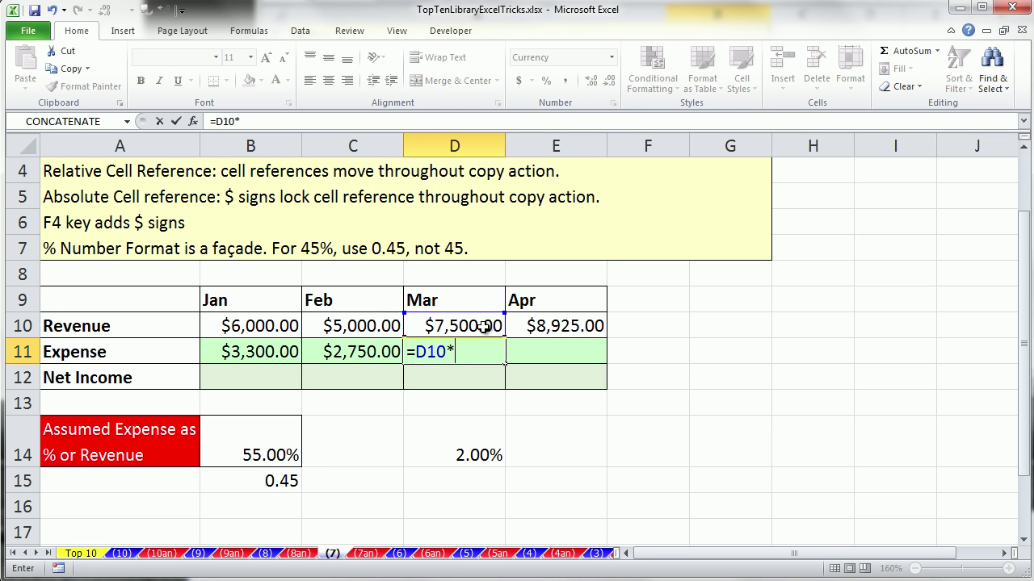
left_click(225, 454)
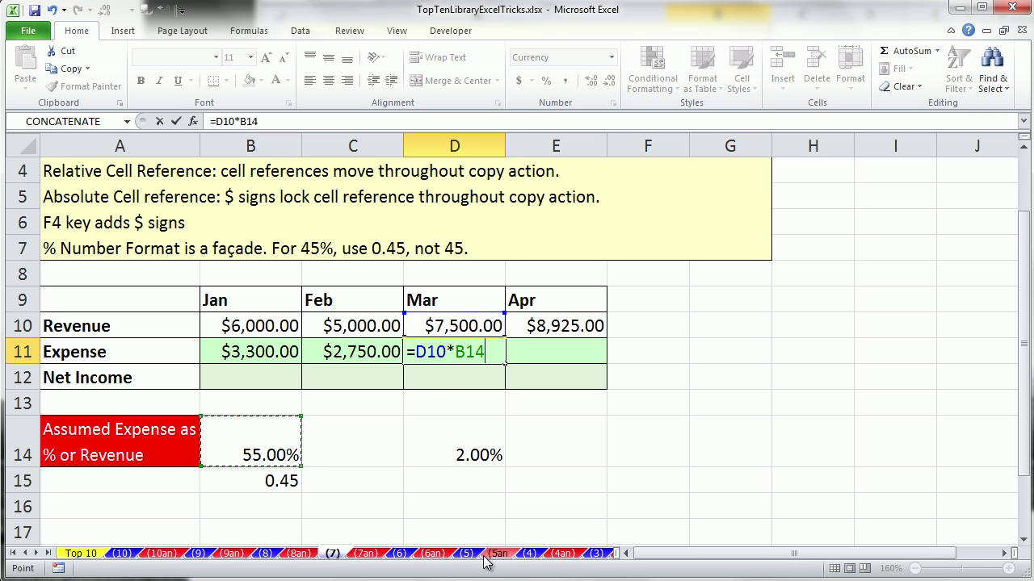
key("Tab")
type("=E10*")
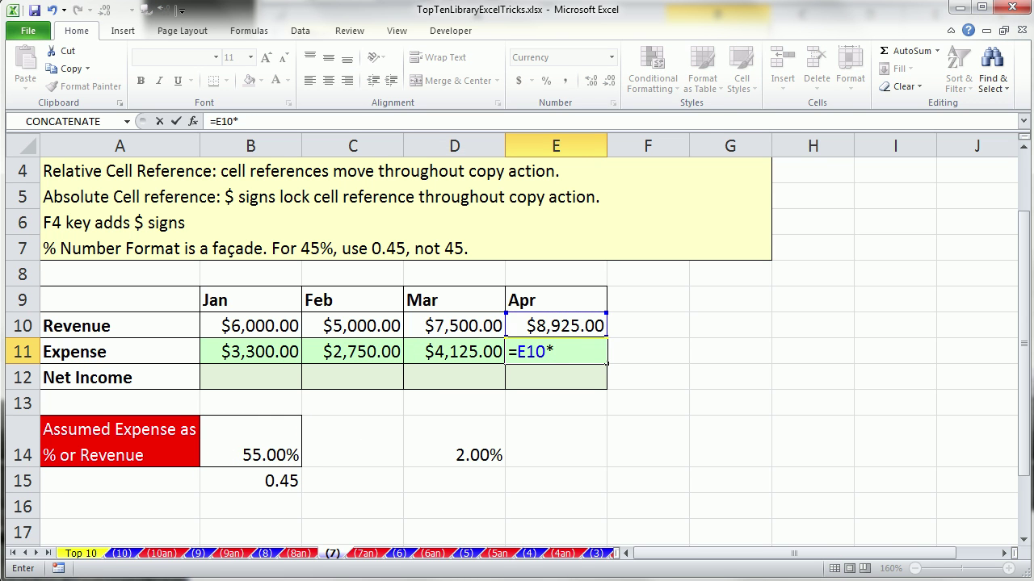
left_click(269, 435)
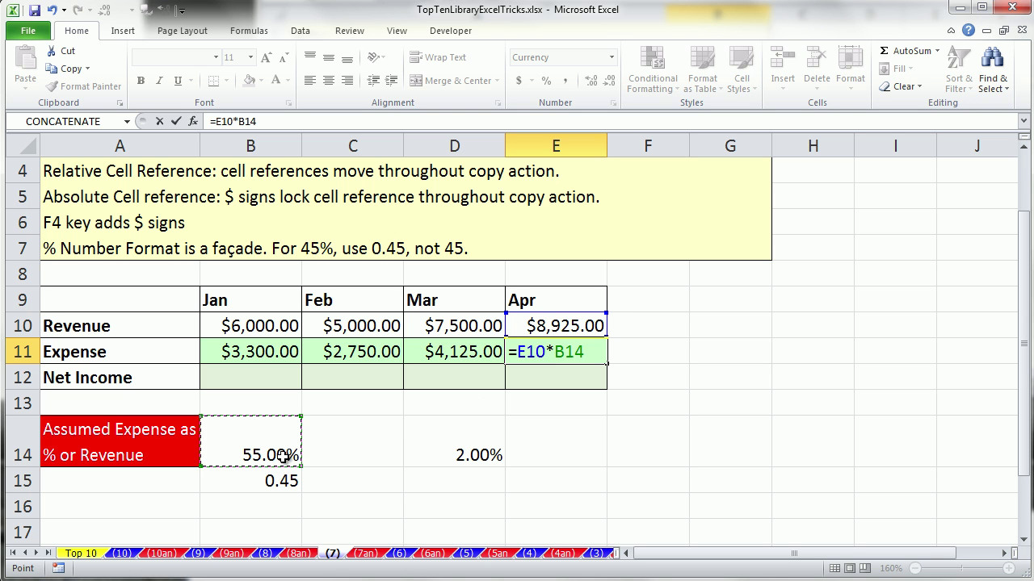
key("Escape")
Step: Clear the contents of the Expense cells B11:E11
left_click(269, 356)
left_click_drag(356, 356, 526, 351)
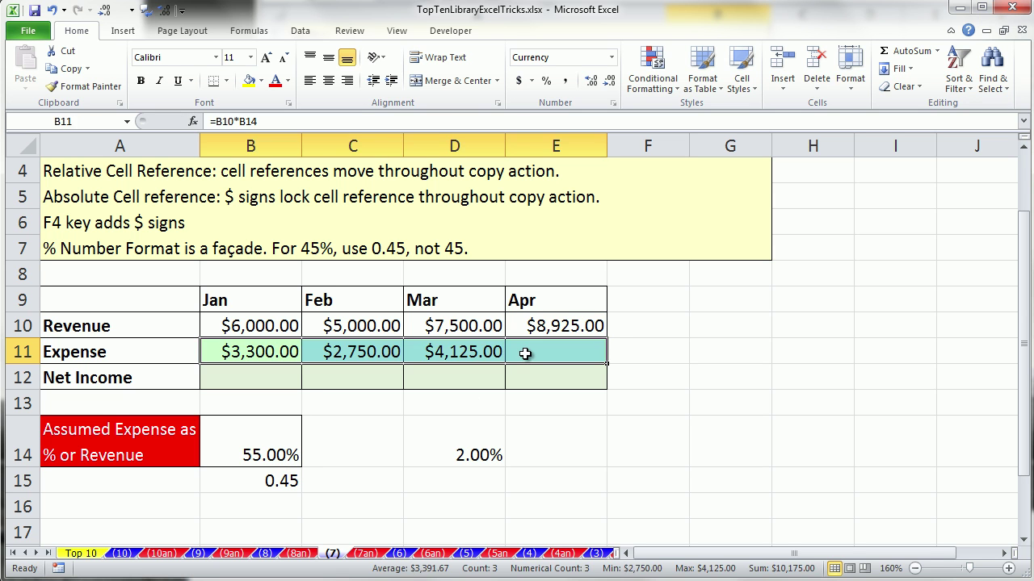
key("Delete")
Step: Enter the relative-reference formula =B10*B14 in the January Expense cell B11, keeping that cell selected
left_click(272, 355)
type("=")
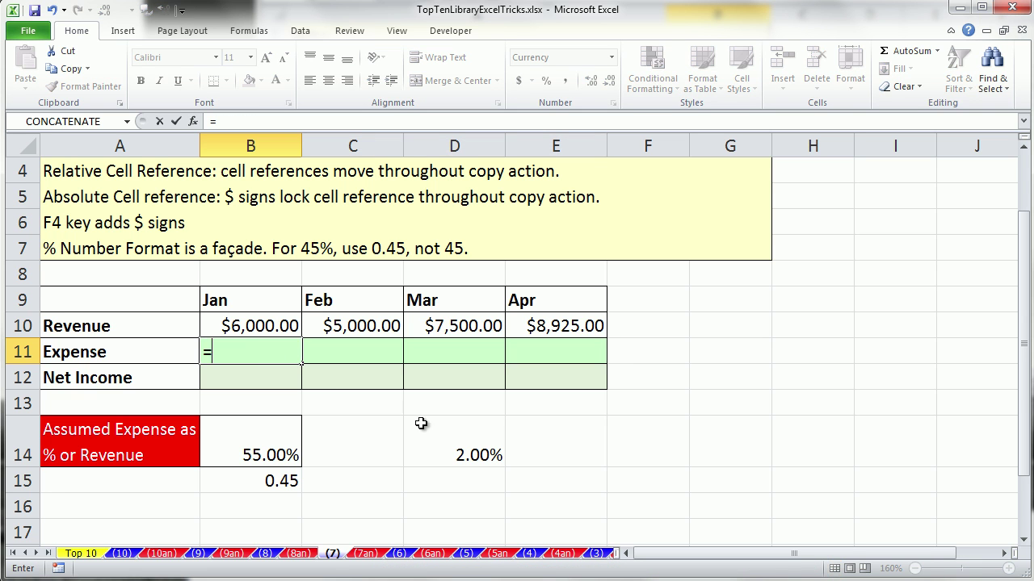
left_click(249, 327)
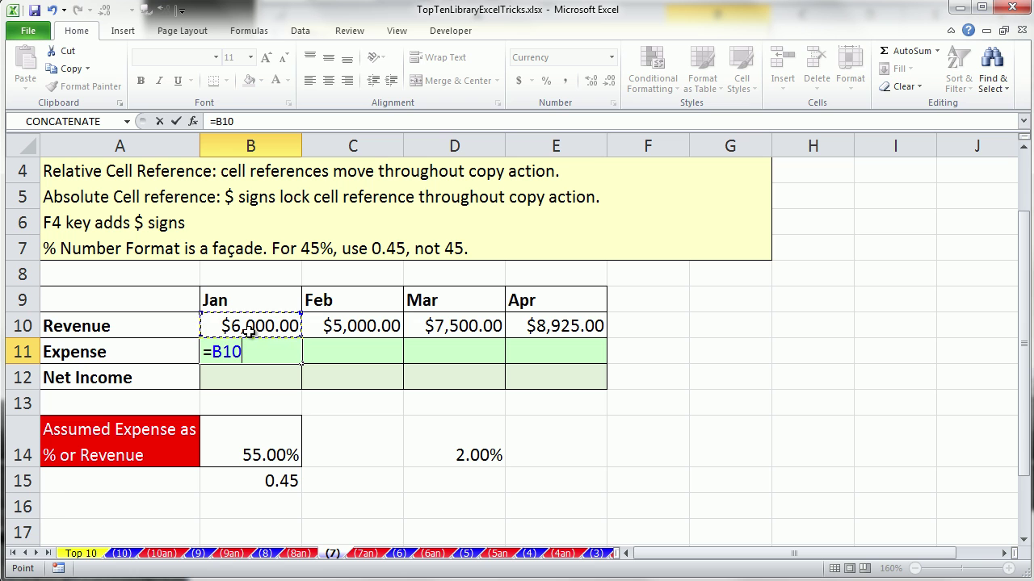
type("*")
left_click(253, 449)
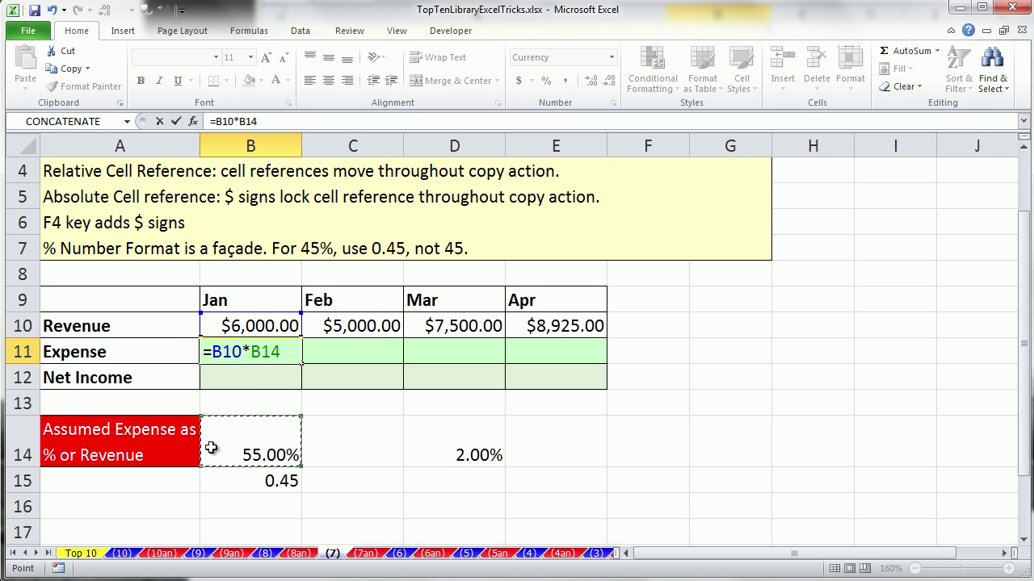
key("ctrl+Return")
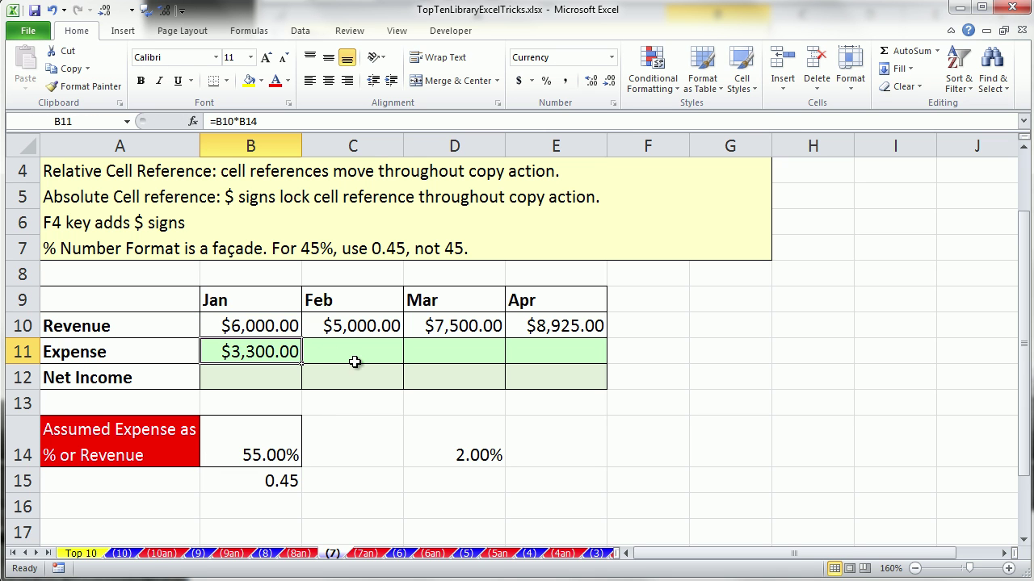
Step: Try filling the January Expense formula into C11, inspect the copied cell references, and clear C11, returning to B11
left_click_drag(301, 365, 361, 367)
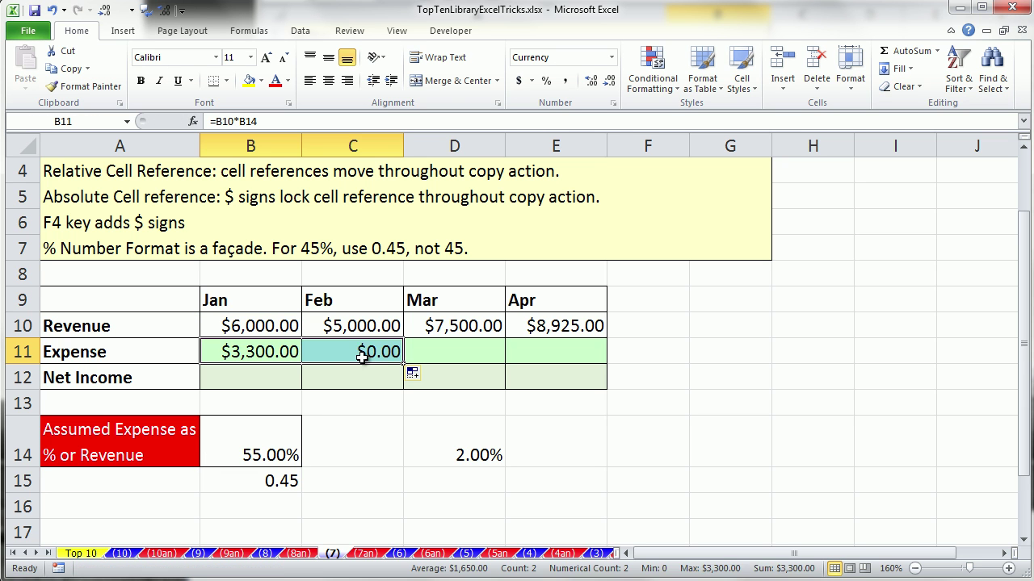
double_click(358, 352)
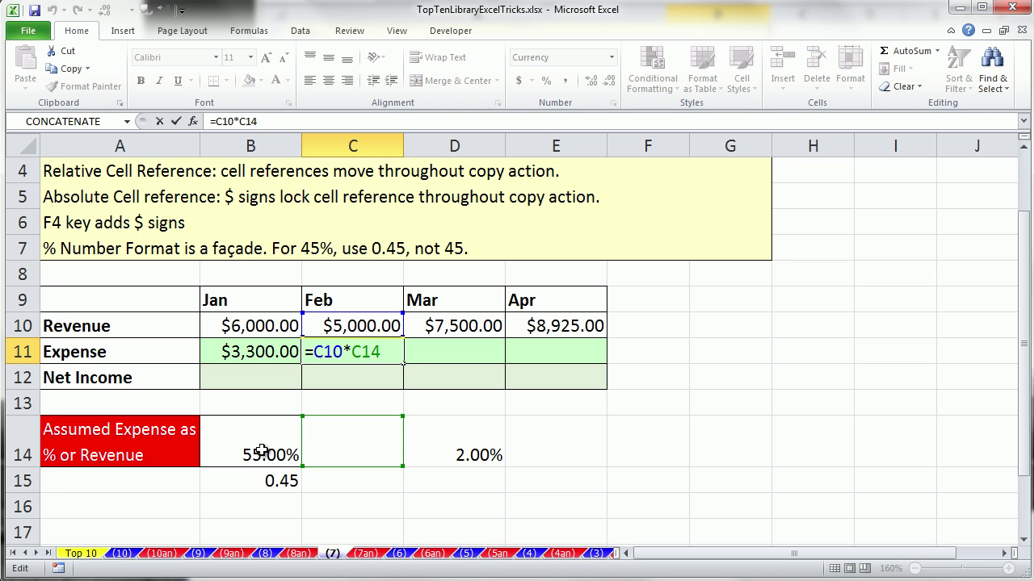
key("ctrl+Return")
key("Delete")
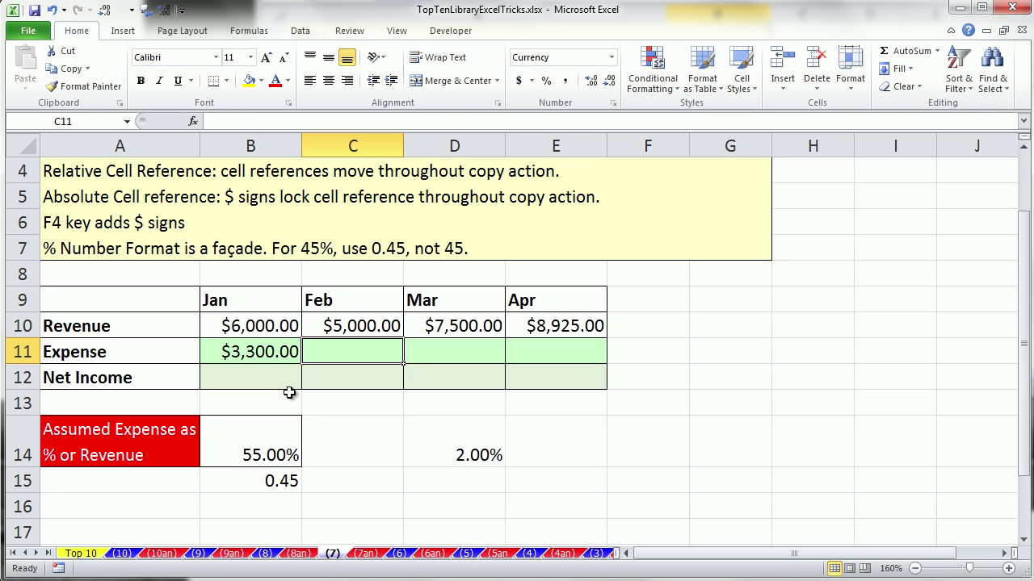
left_click(240, 352)
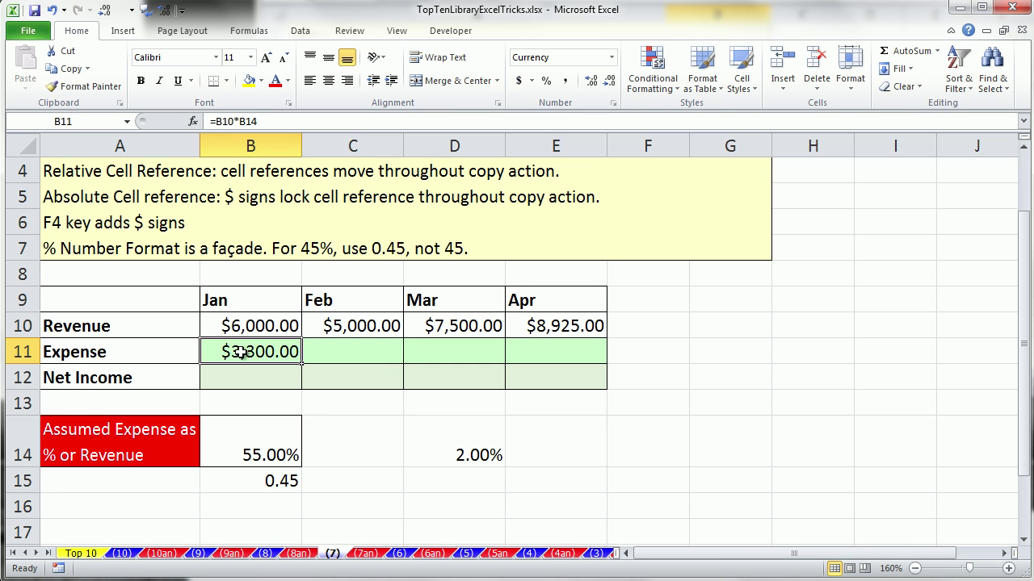
Step: Make the percentage reference absolute in the January Expense formula in B11, giving =B10*$B$14, and keep the cell selected
double_click(240, 352)
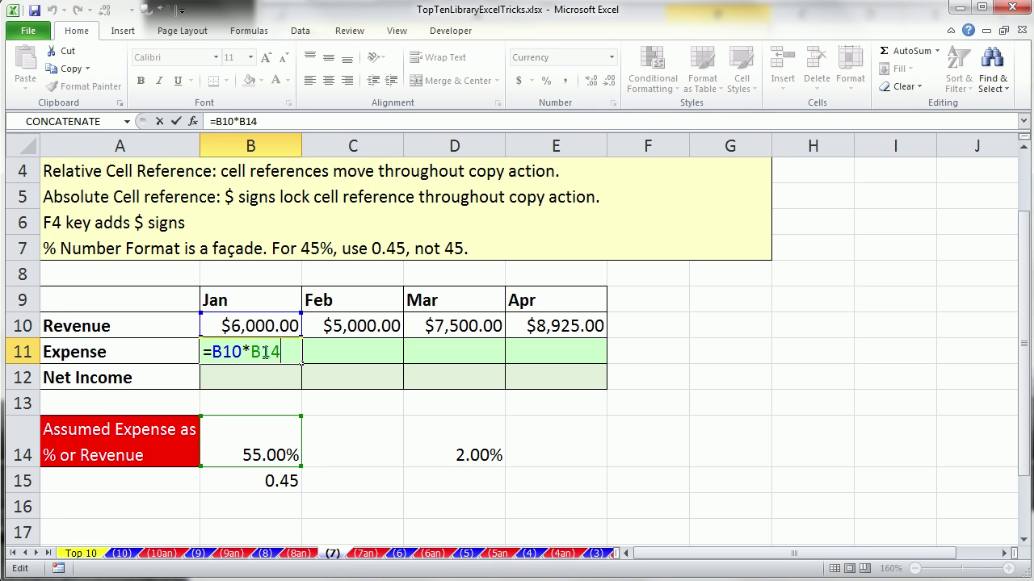
left_click(263, 352)
key("F4")
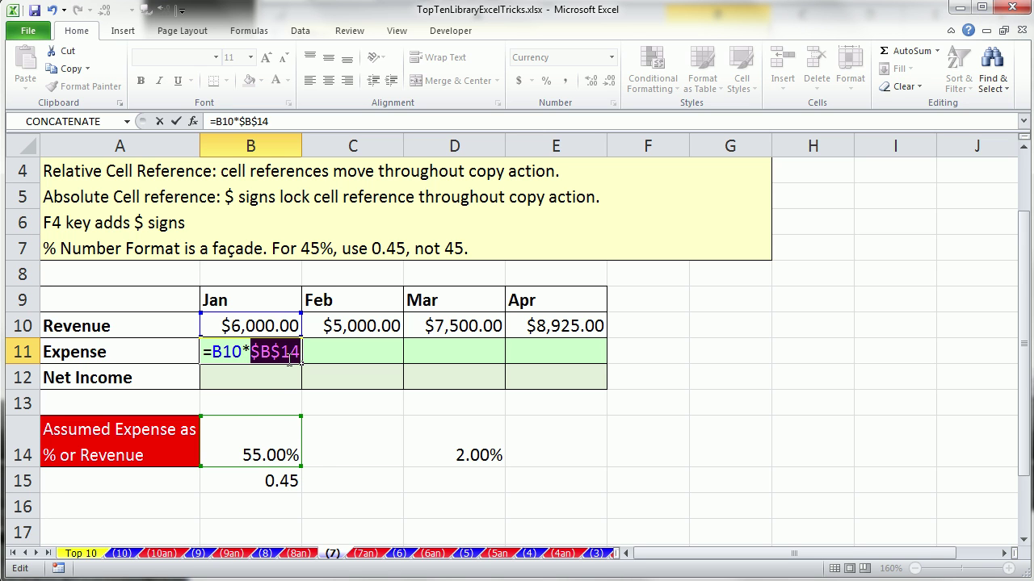
key("ctrl+Return")
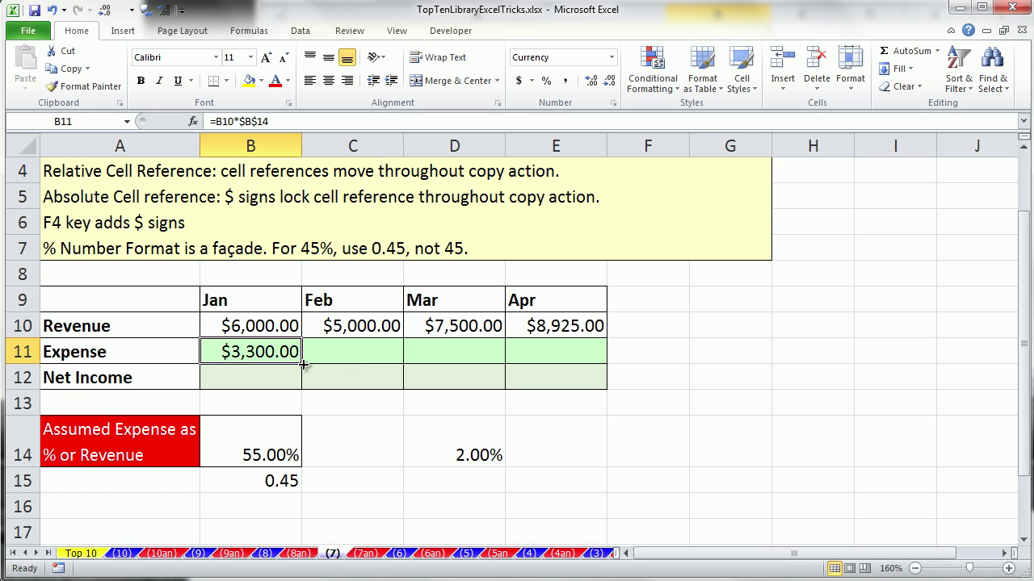
Step: Fill the January Expense formula across through April in E11 and check the copied cell references in E11
left_click_drag(303, 364, 593, 369)
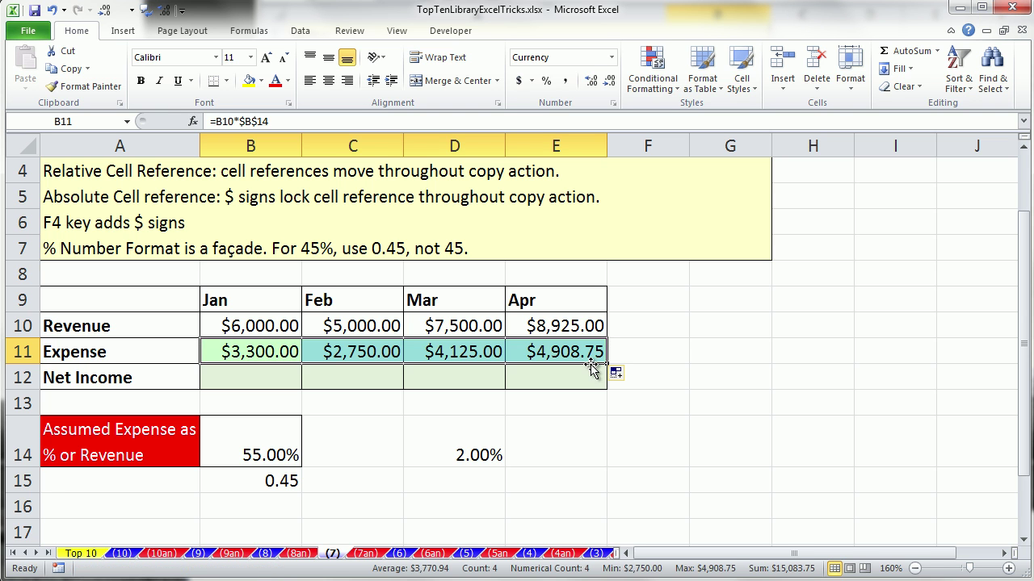
left_click(547, 349)
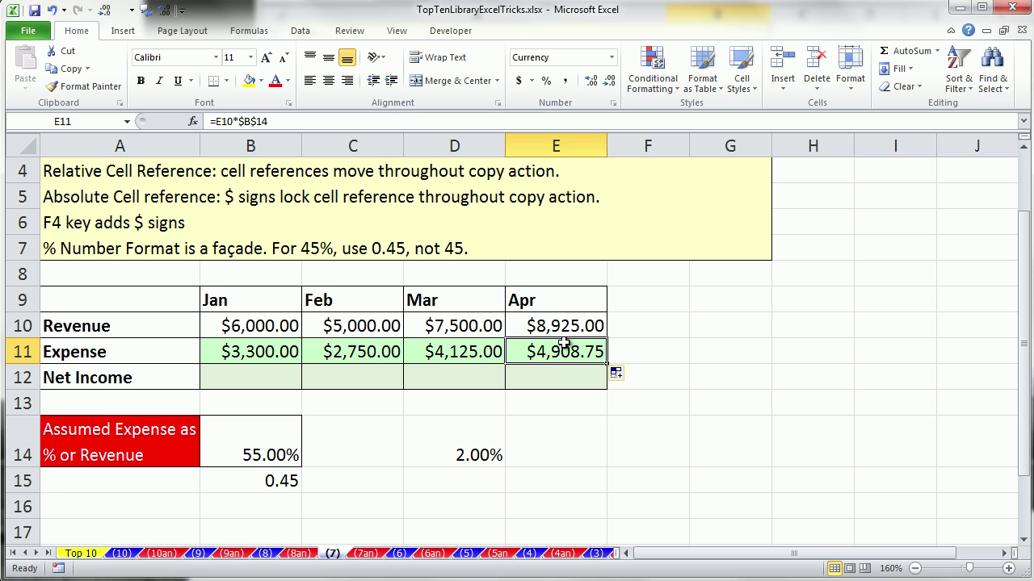
key("F2")
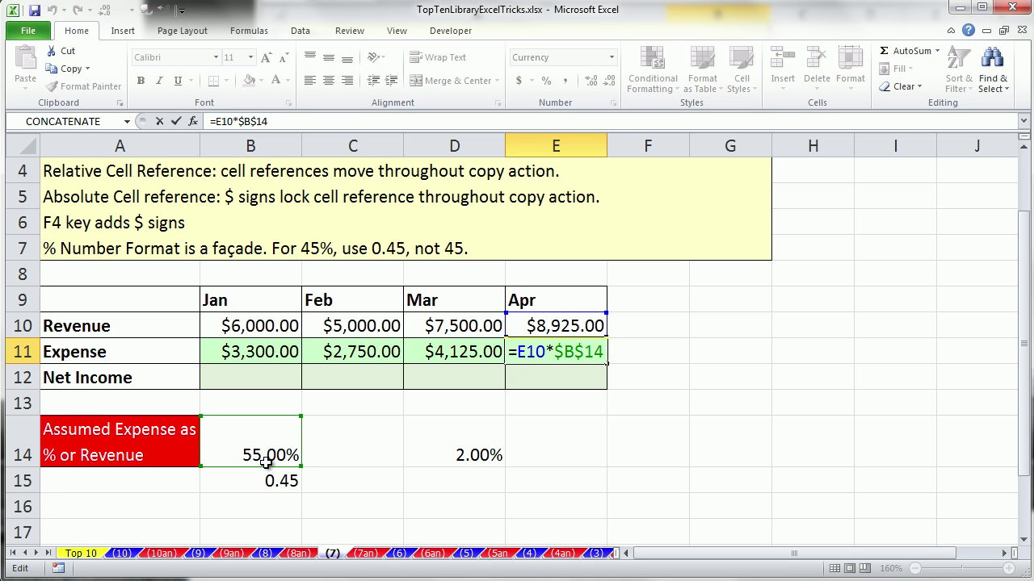
key("Return")
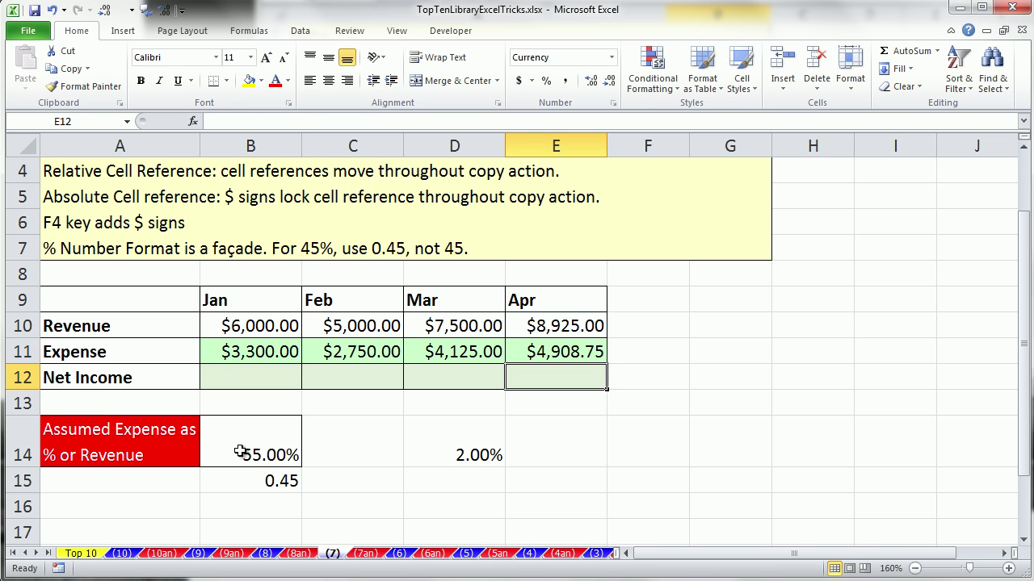
Step: Enter the January Net Income formula =B10-B11 in B12 and keep the cell selected
left_click(245, 381)
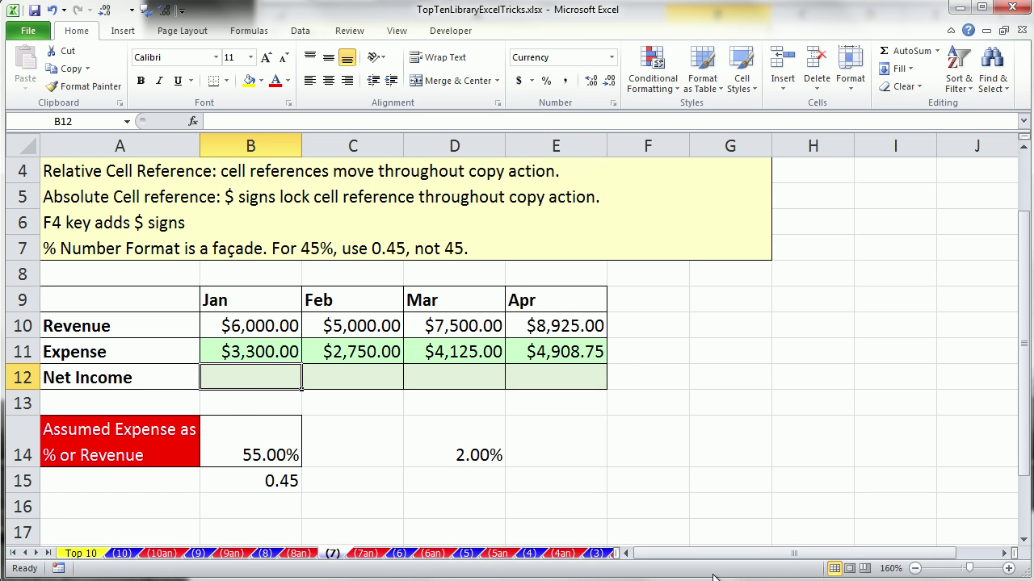
type("=")
key("Up")
key("Up")
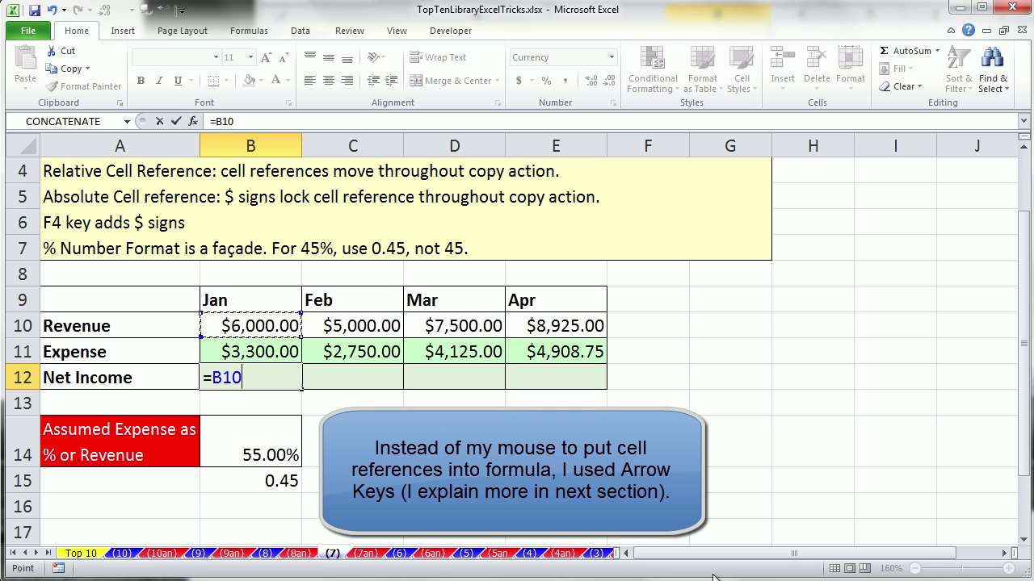
type("-")
key("Up")
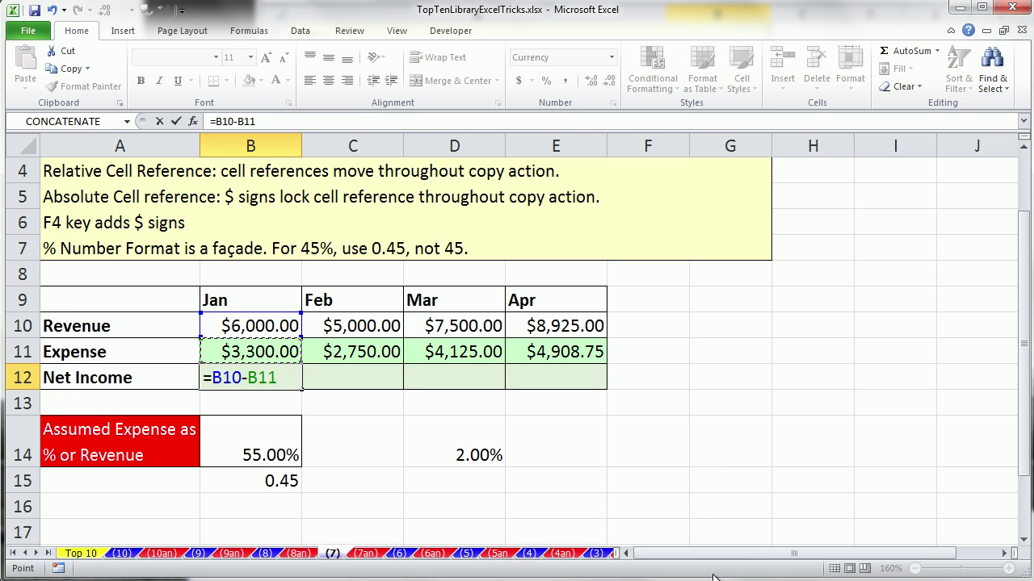
key("ctrl+Return")
Step: Fill the January Net Income formula across through April in E12 and check the copied cell references in E12
left_click_drag(303, 391, 570, 395)
left_click(560, 374)
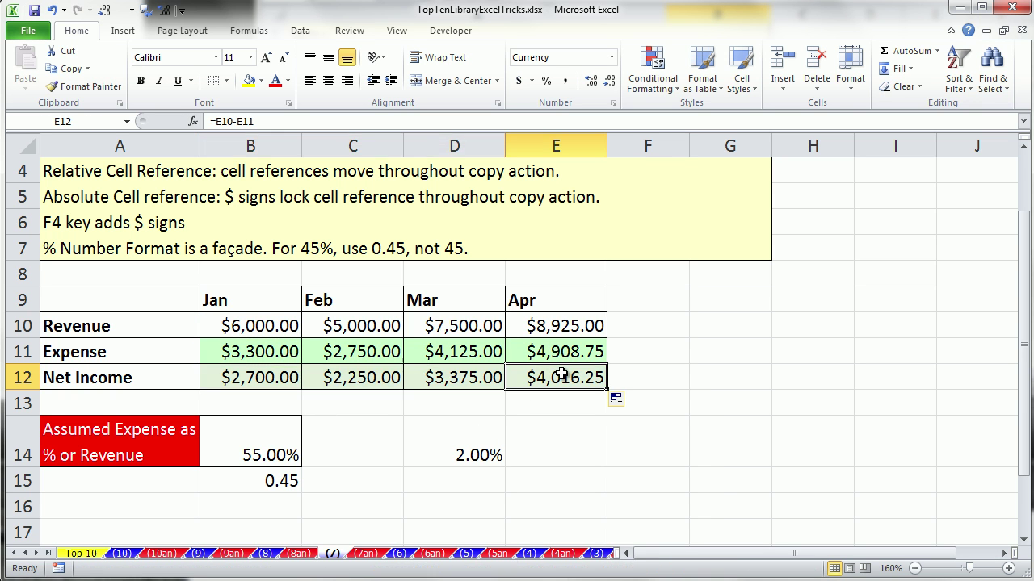
key("F2")
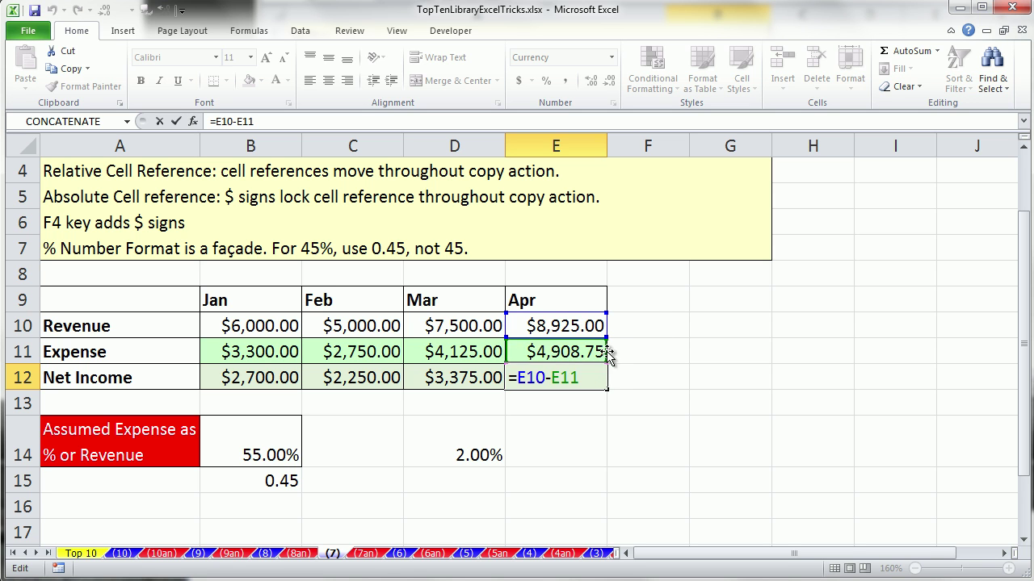
key("Escape")
Step: Set the assumed expense percentage in B14 to 75%
left_click(275, 436)
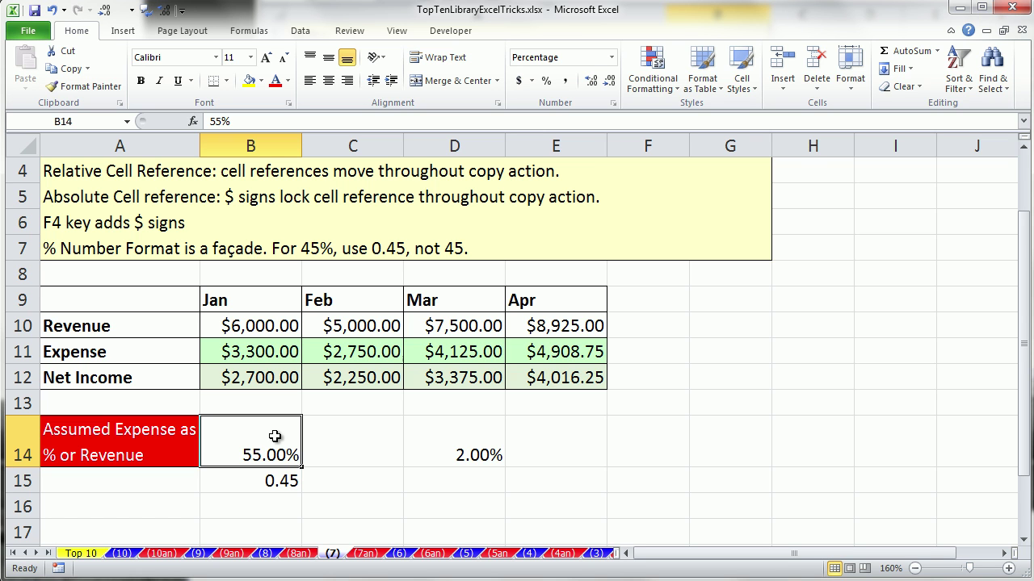
type("75")
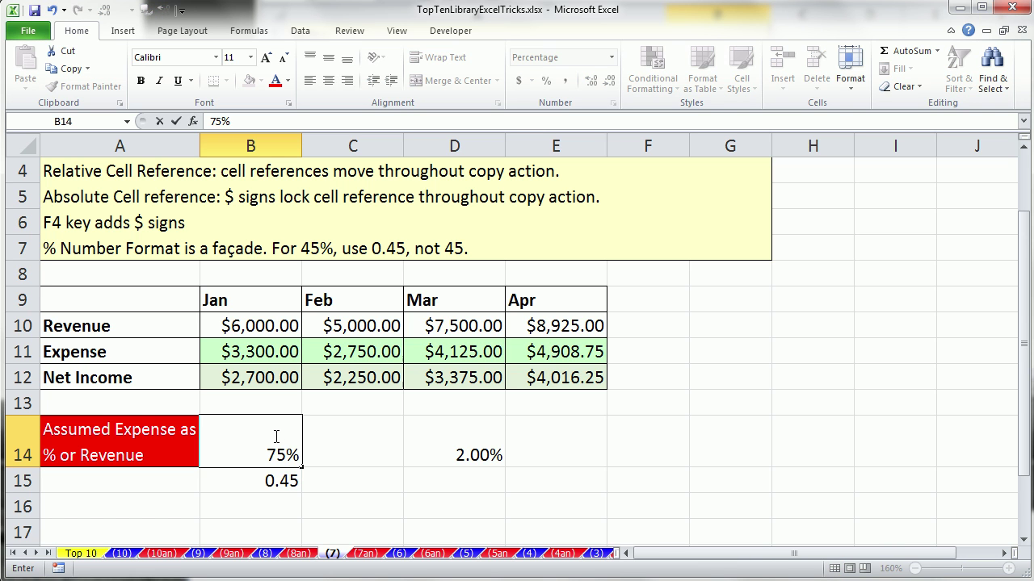
key("ctrl+Return")
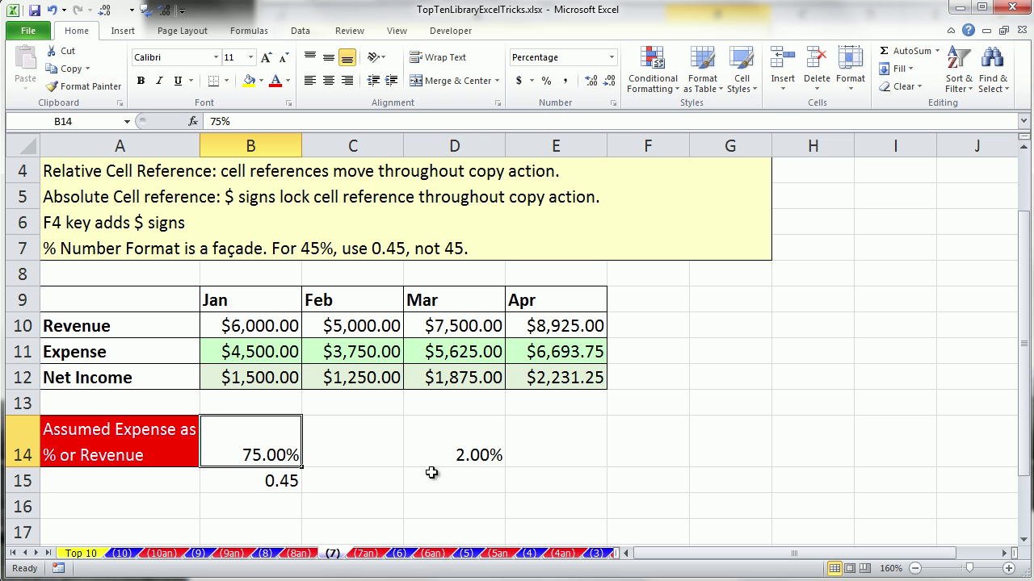
Step: Open worksheet (6) and review its Title and Days checked out columns along with the first few book records
left_click(399, 553)
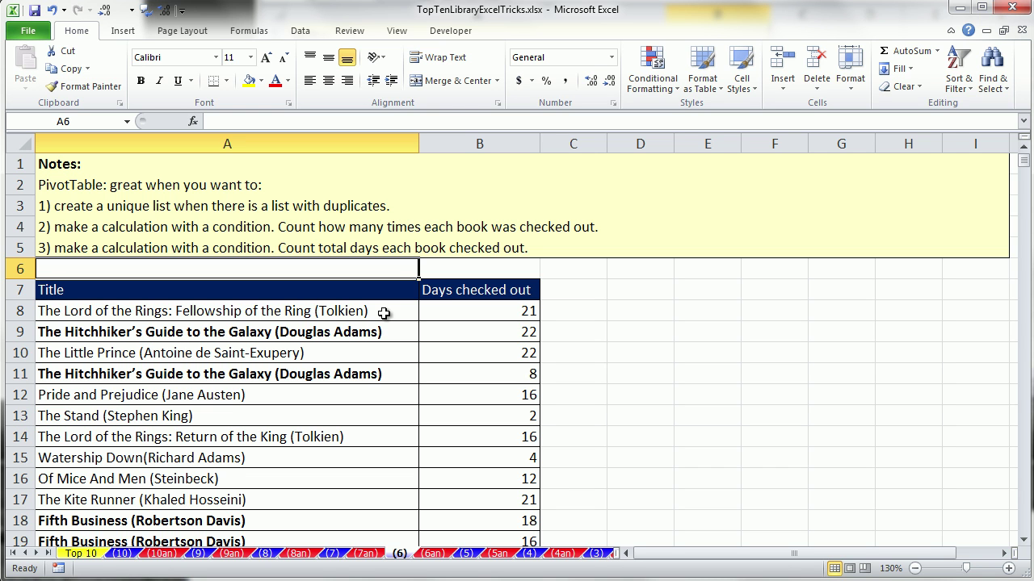
left_click(145, 290)
left_click(474, 293)
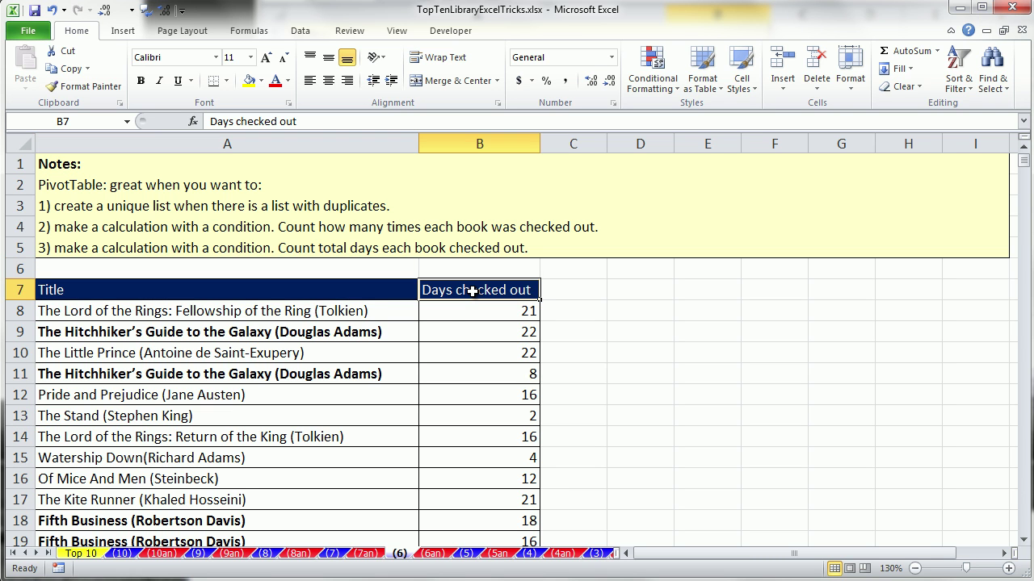
left_click_drag(324, 306, 457, 307)
left_click_drag(309, 335, 447, 338)
left_click(268, 355)
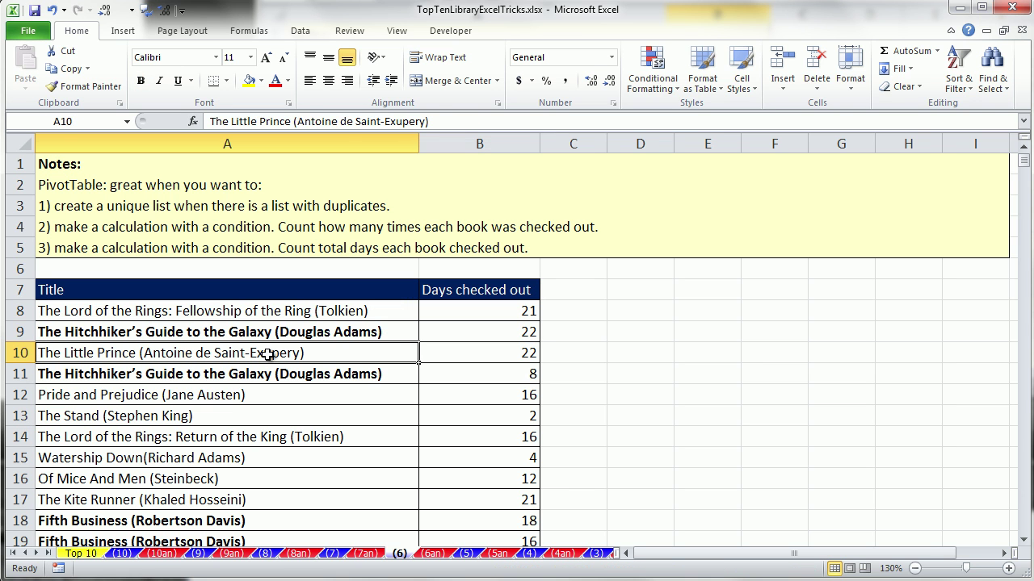
left_click(491, 352)
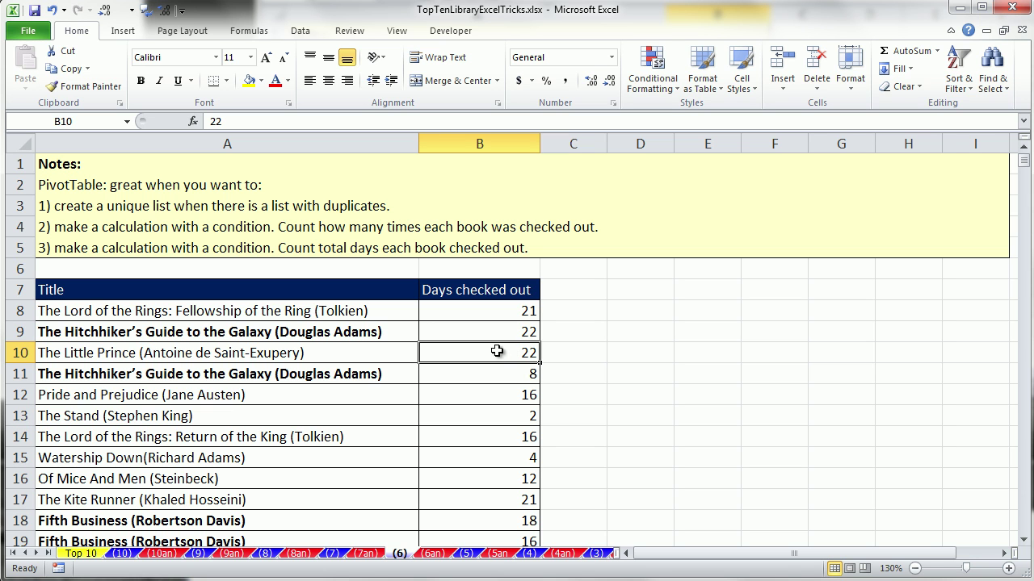
left_click(342, 311)
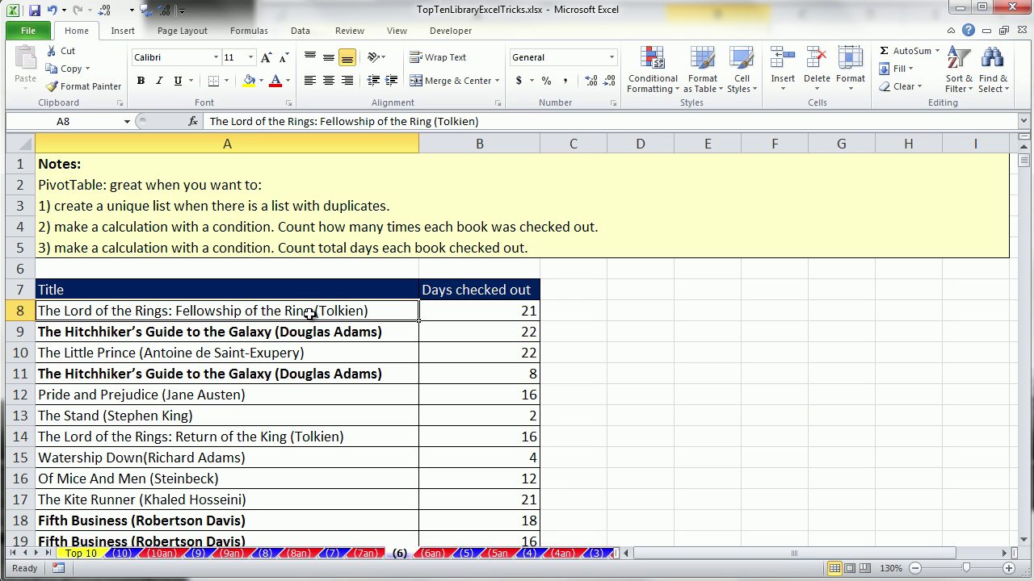
Step: Examine the Title column for duplicates, marking the repeated Hitchhiker's Guide entries in A9 and A11 and Fifth Business entries in A18 and A19
left_click_drag(298, 310, 302, 472)
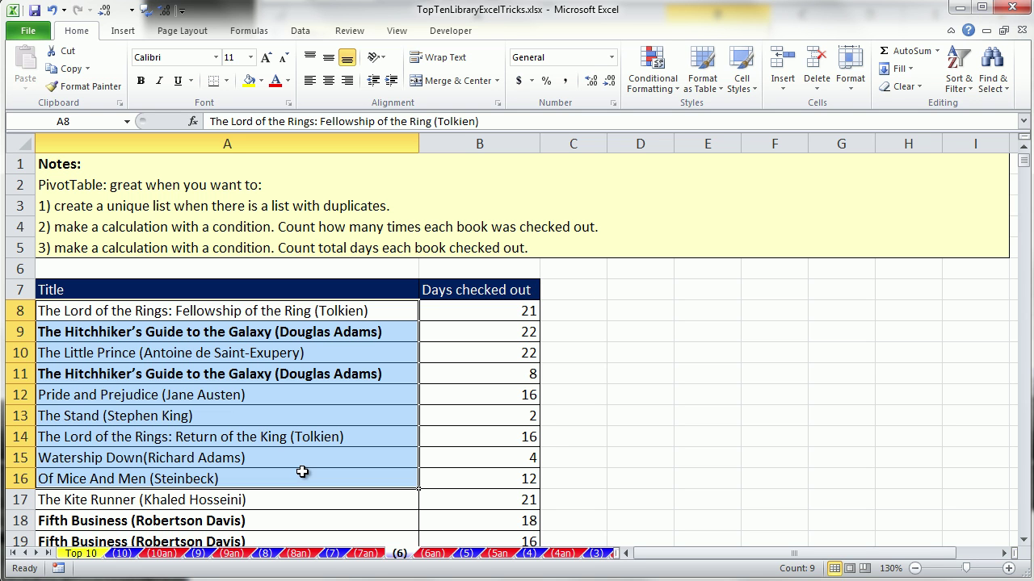
left_click(311, 377, "ctrl")
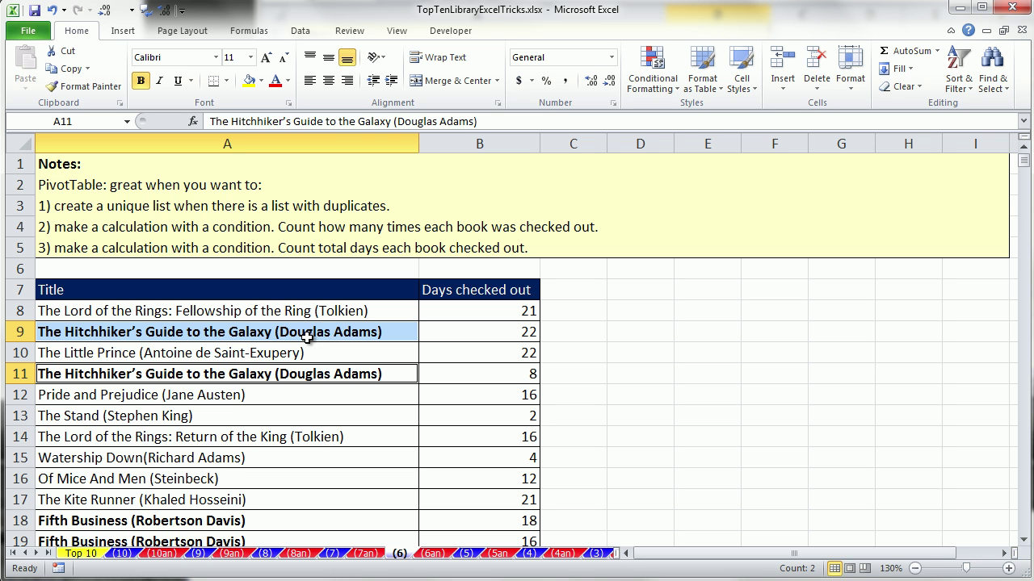
left_click_drag(290, 310, 278, 460)
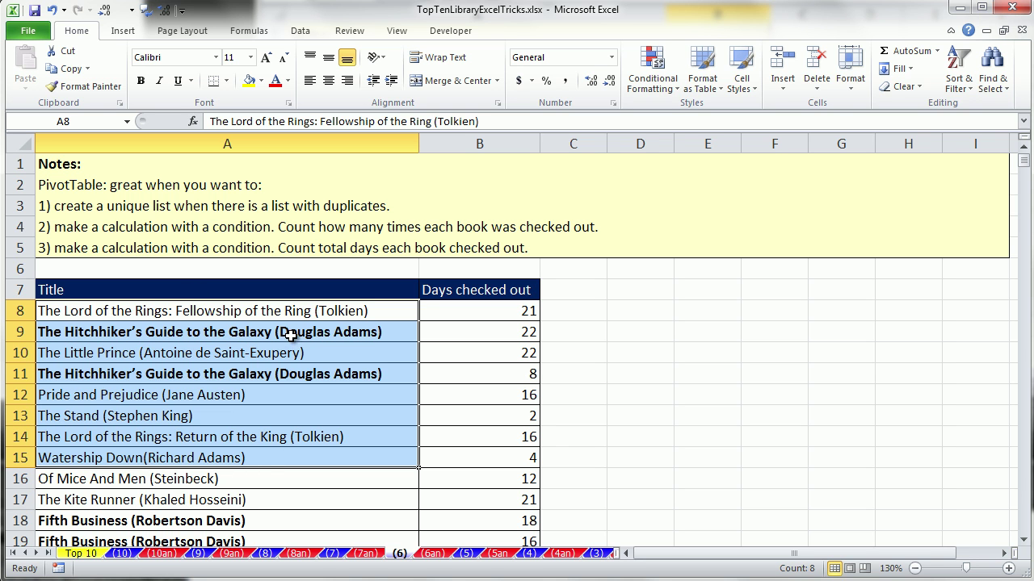
left_click(201, 337)
left_click(175, 373, "ctrl")
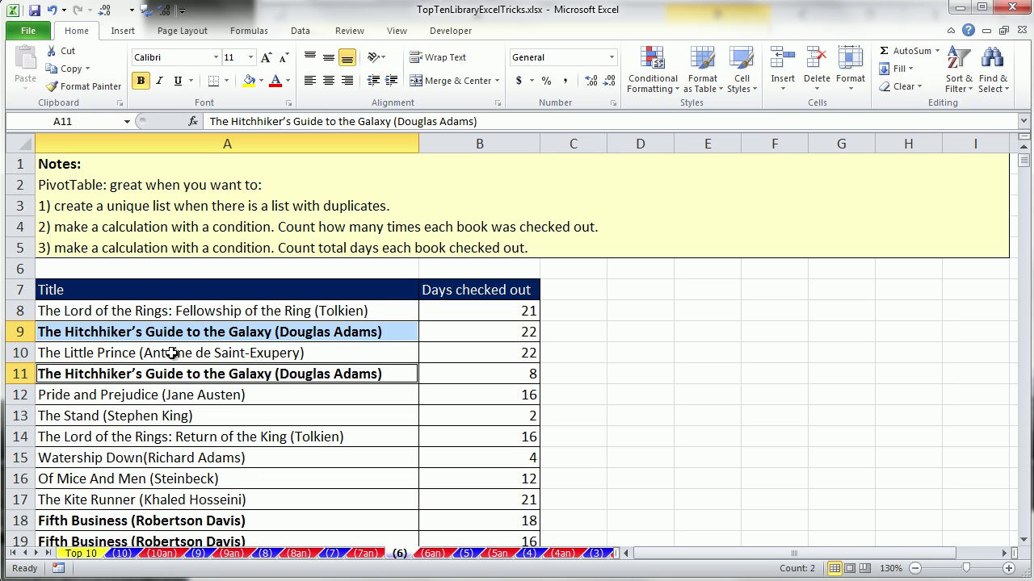
scroll(230, 439, "down", 1)
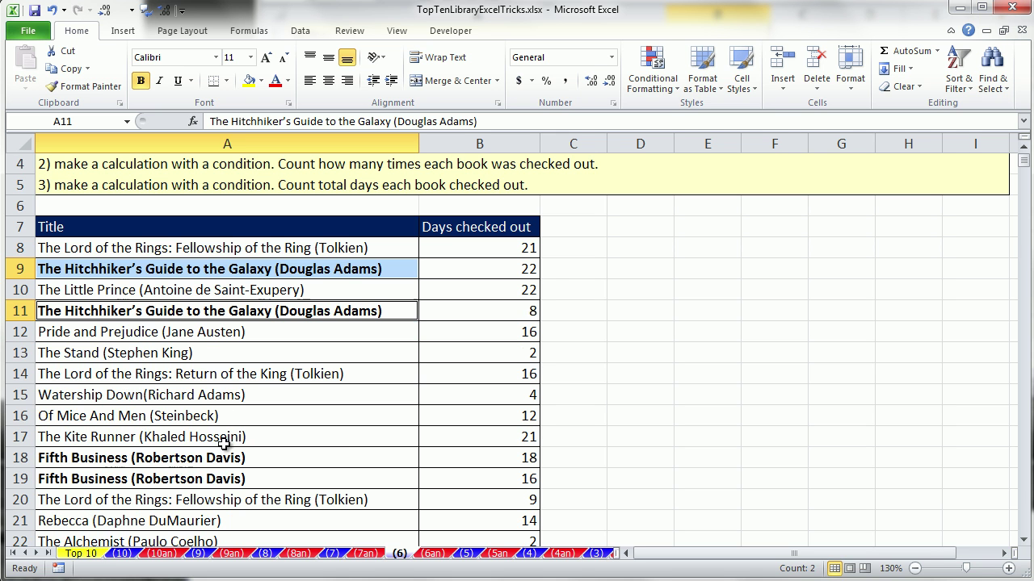
left_click(113, 458)
left_click(146, 479, "ctrl")
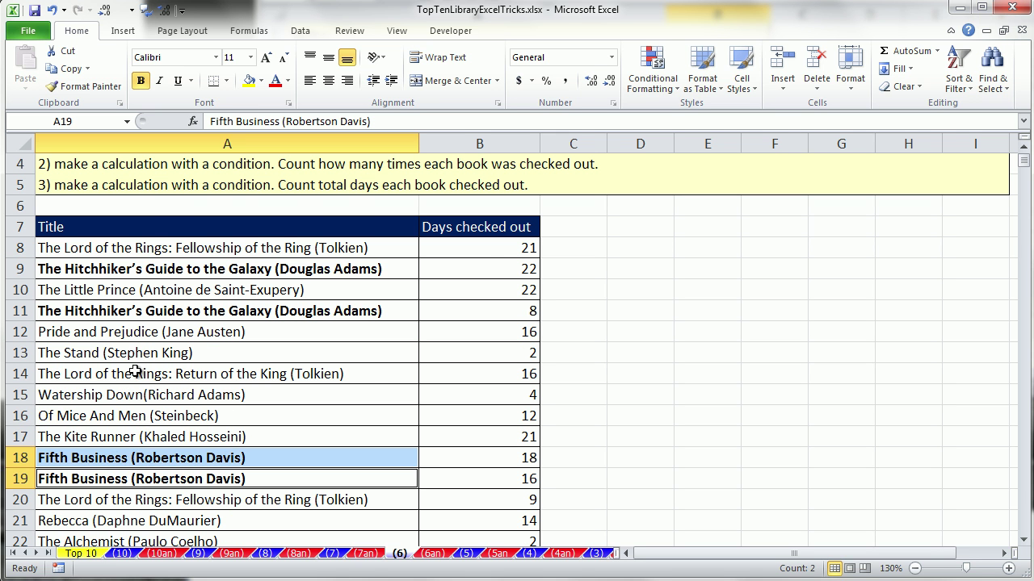
scroll(338, 459, "up", 1)
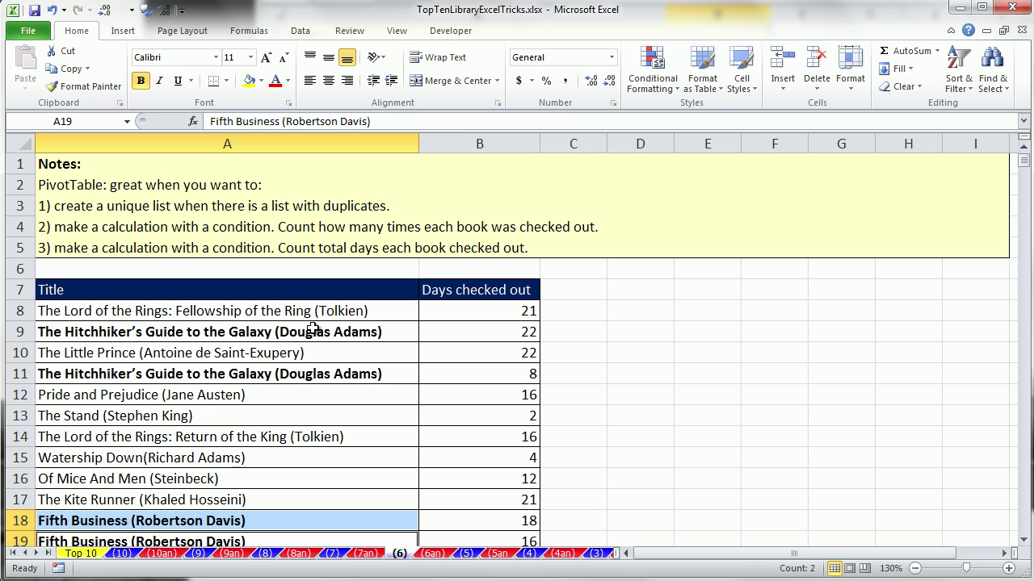
Step: Examine the Title field's two Hitchhiker's Guide to the Galaxy entries and the days checked out for the one in row 9
left_click(311, 329)
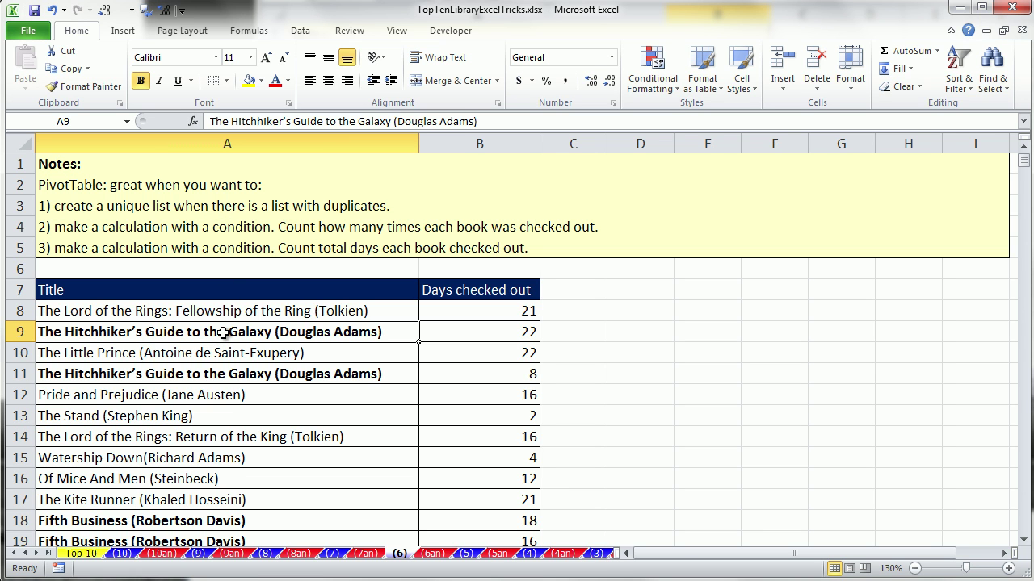
left_click(84, 295)
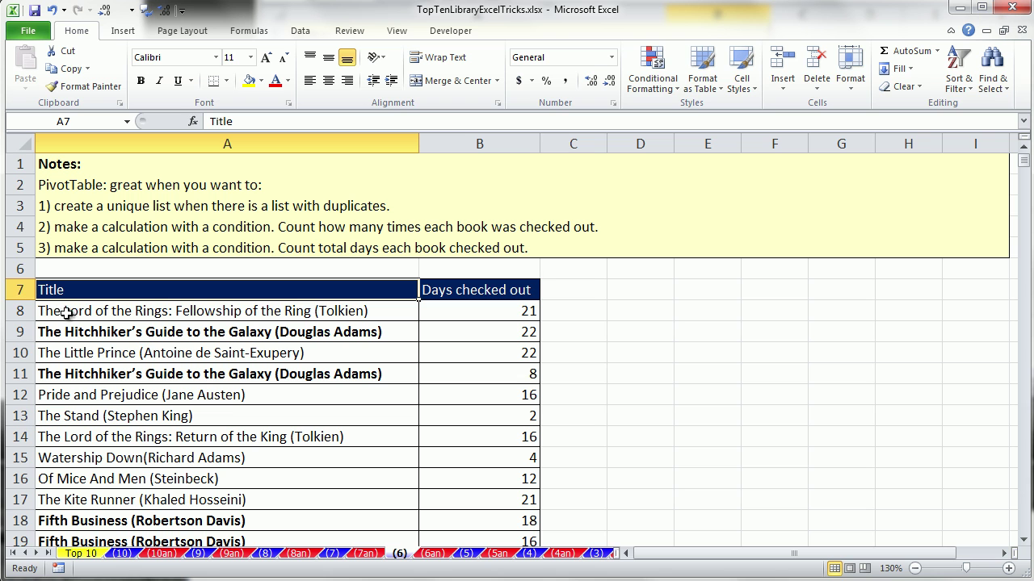
left_click(112, 334)
left_click(121, 377)
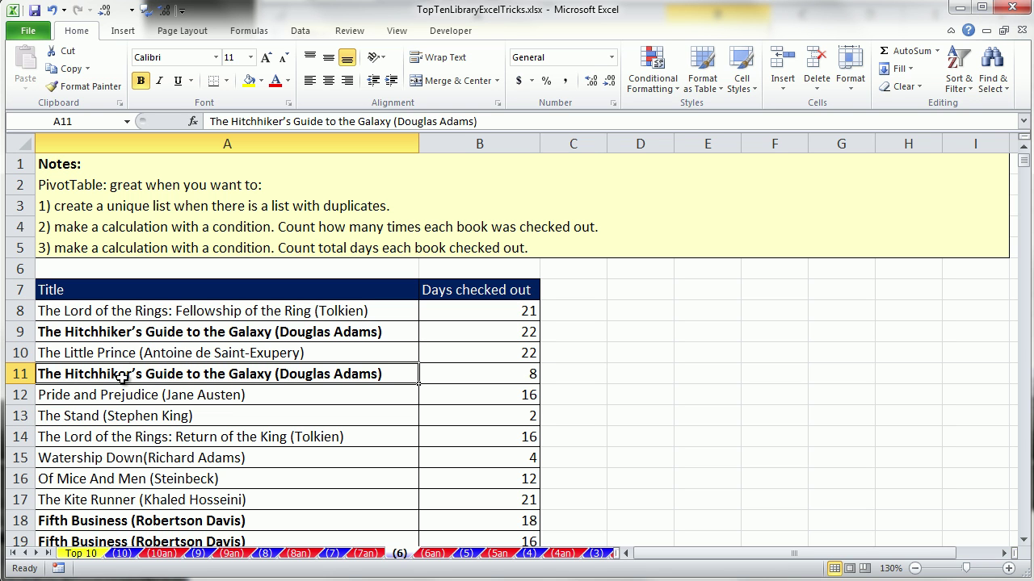
left_click_drag(121, 332, 130, 374)
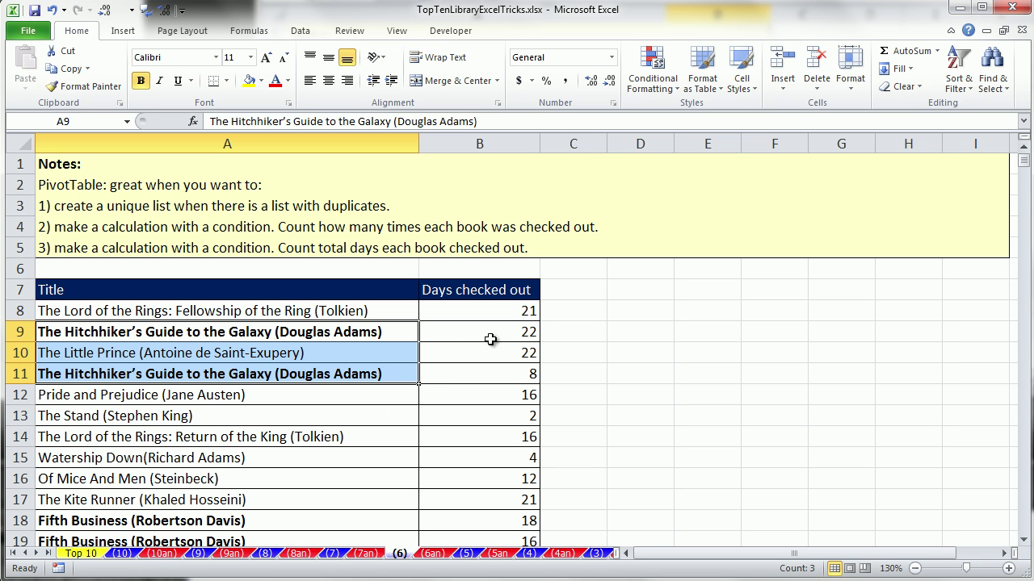
left_click(382, 334)
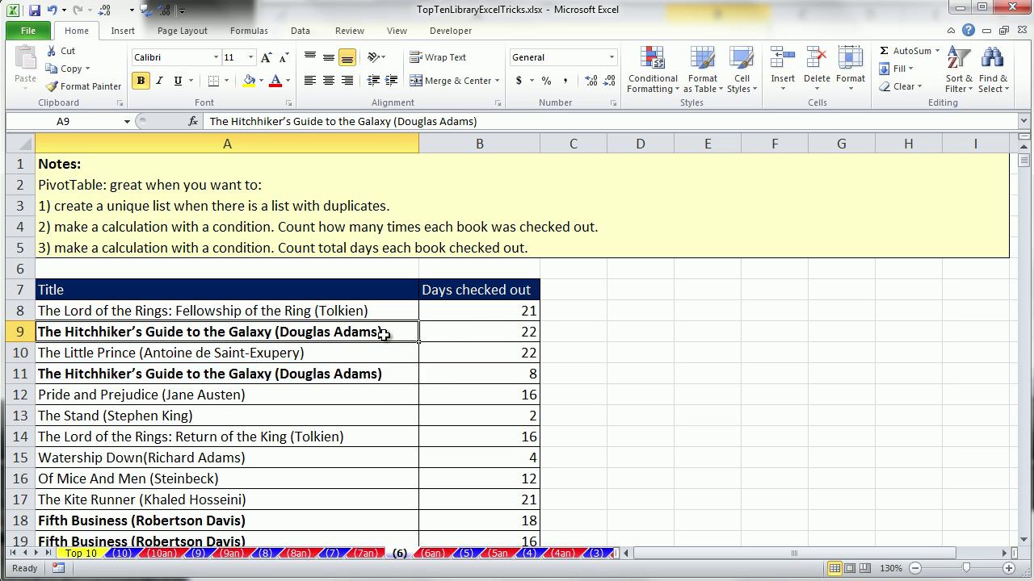
left_click(509, 336)
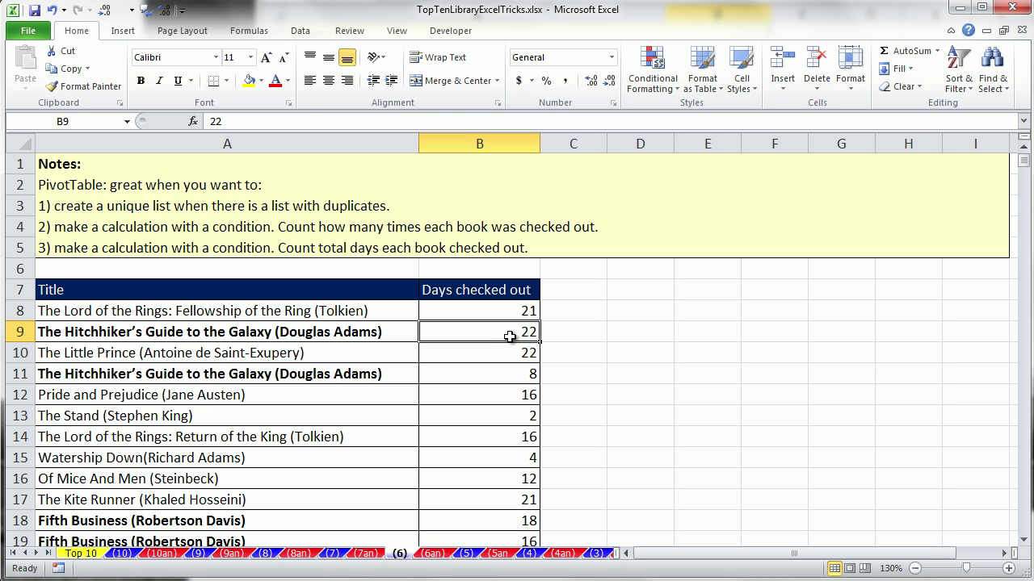
left_click(214, 334)
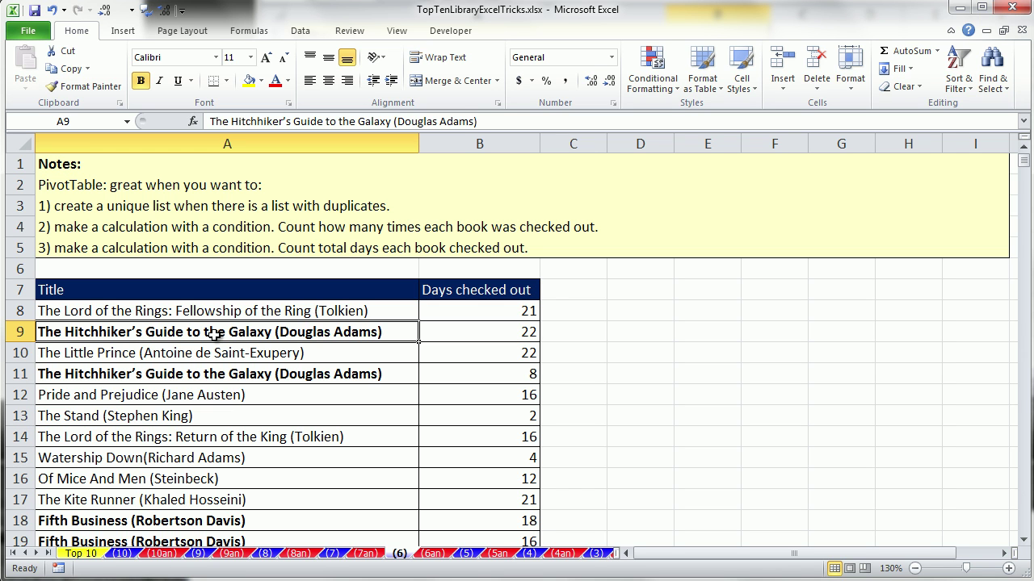
Step: Create a PivotTable on a new worksheet from the book checkout data in A7:B15412 of sheet (6)
left_click_drag(128, 268, 573, 519)
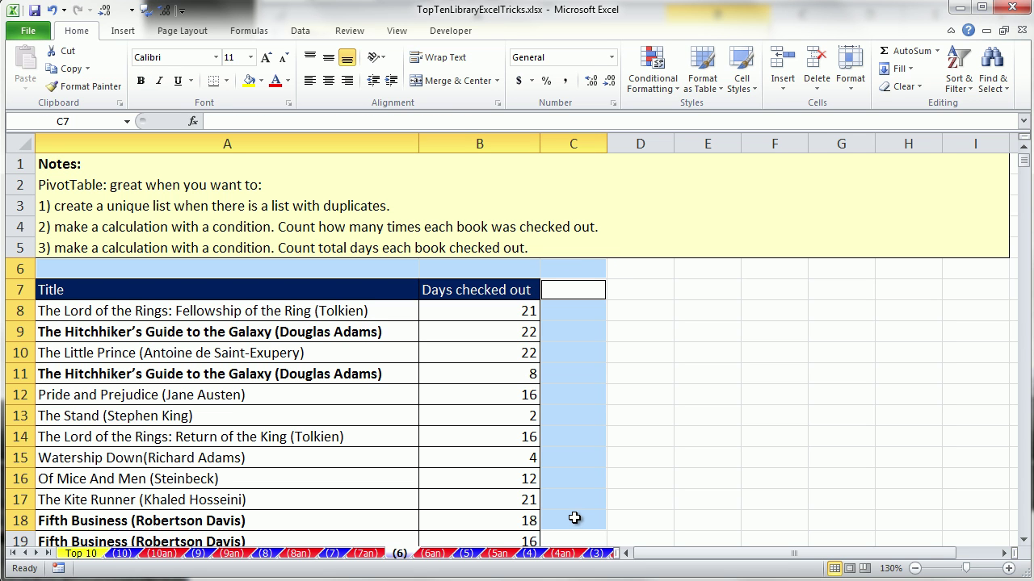
left_click(211, 360)
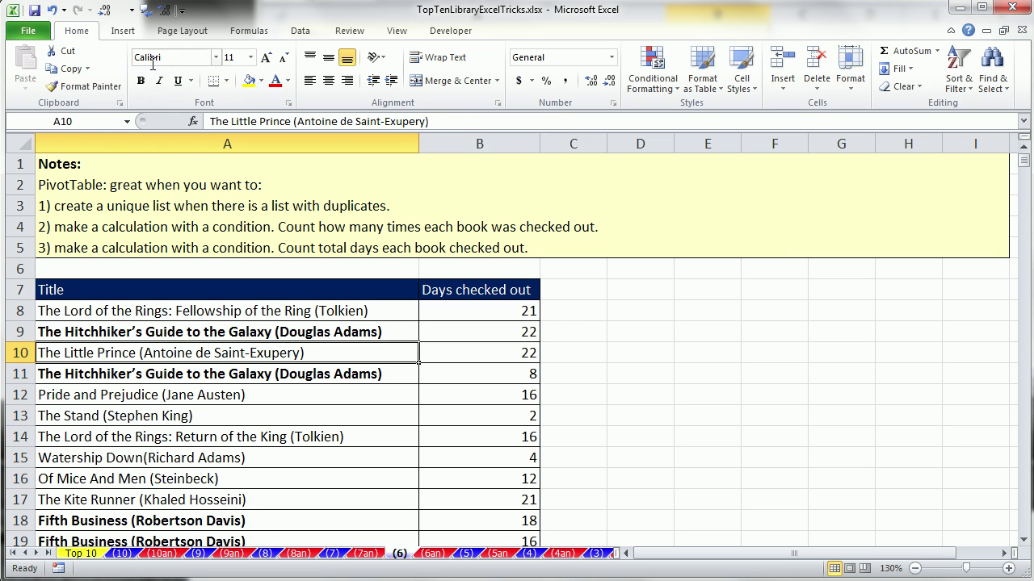
left_click(123, 31)
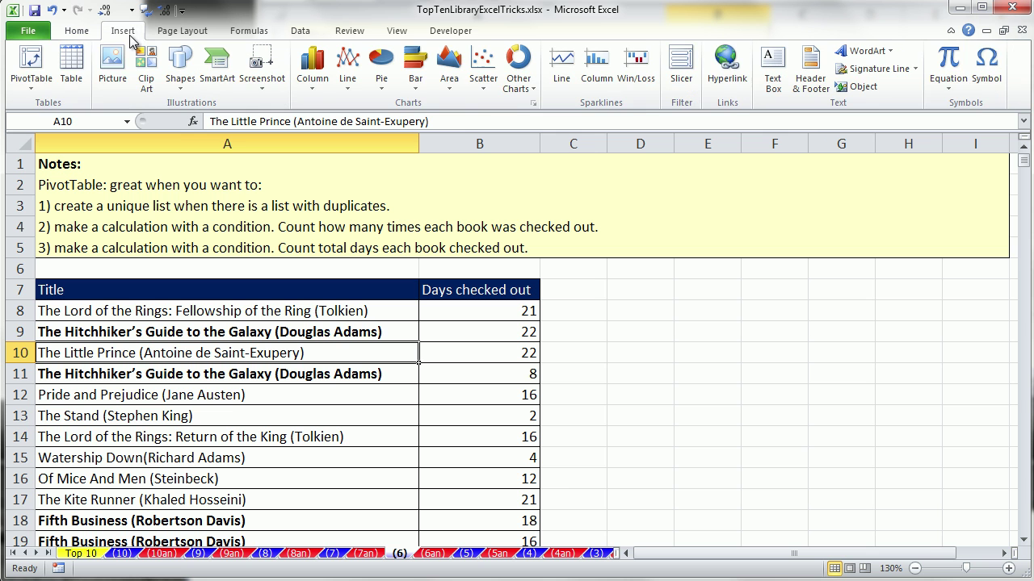
left_click(32, 64)
left_click_drag(455, 252, 609, 249)
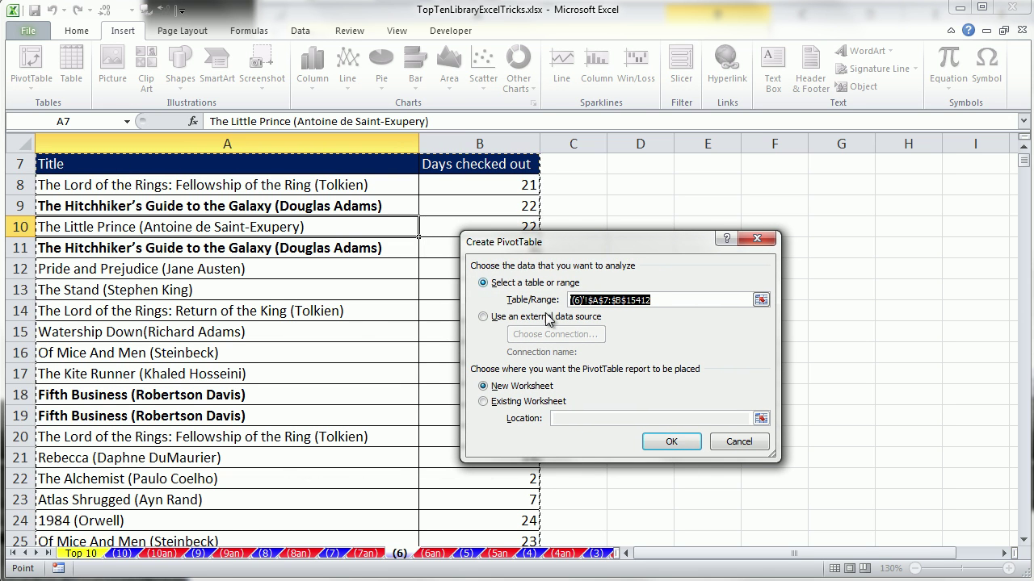
scroll(554, 464, "up", 2)
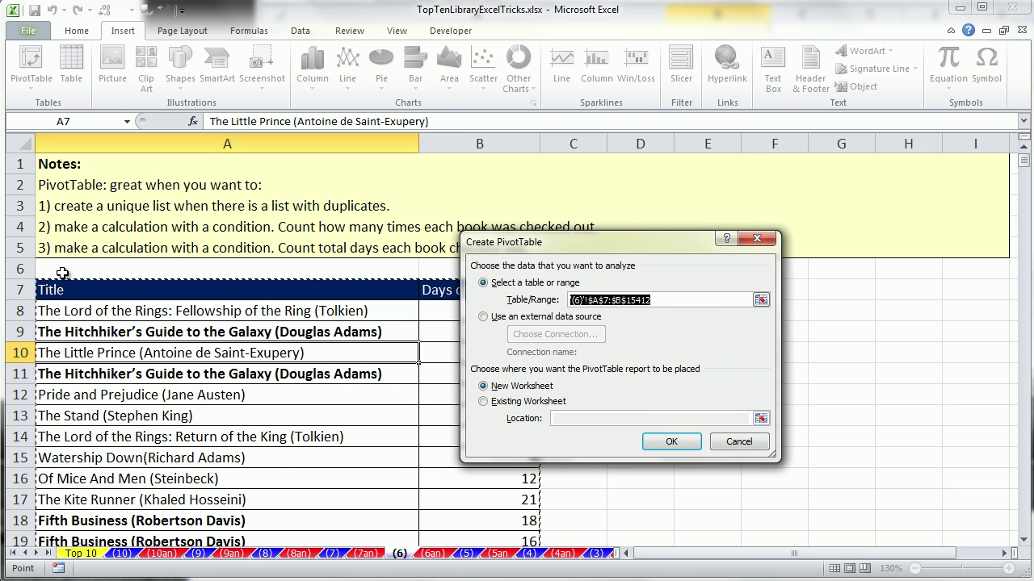
left_click_drag(561, 241, 569, 177)
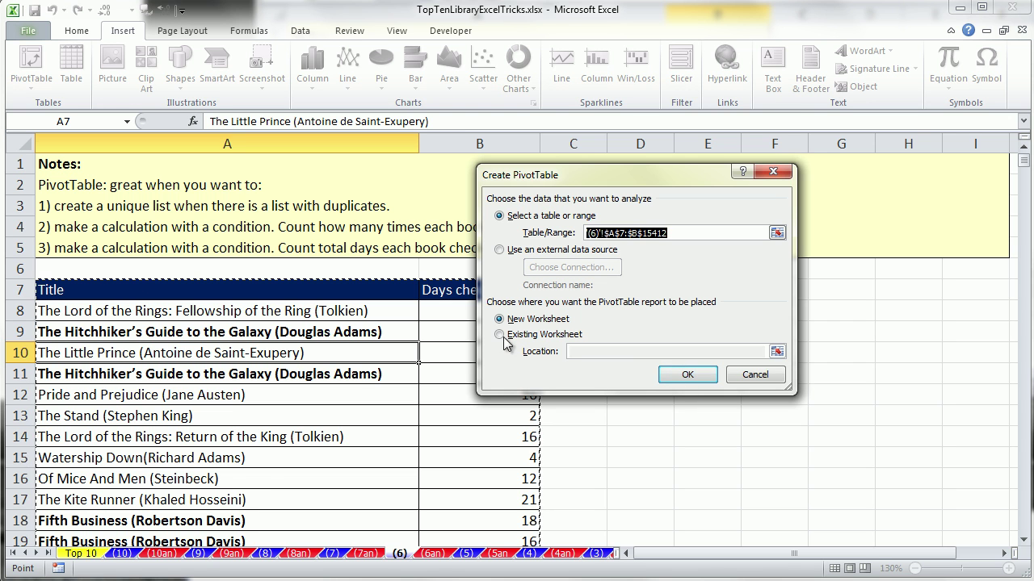
left_click(683, 376)
Step: Add the Title field to the PivotTable's row labels and move the field list clear of the report
left_click_drag(91, 173, 407, 196)
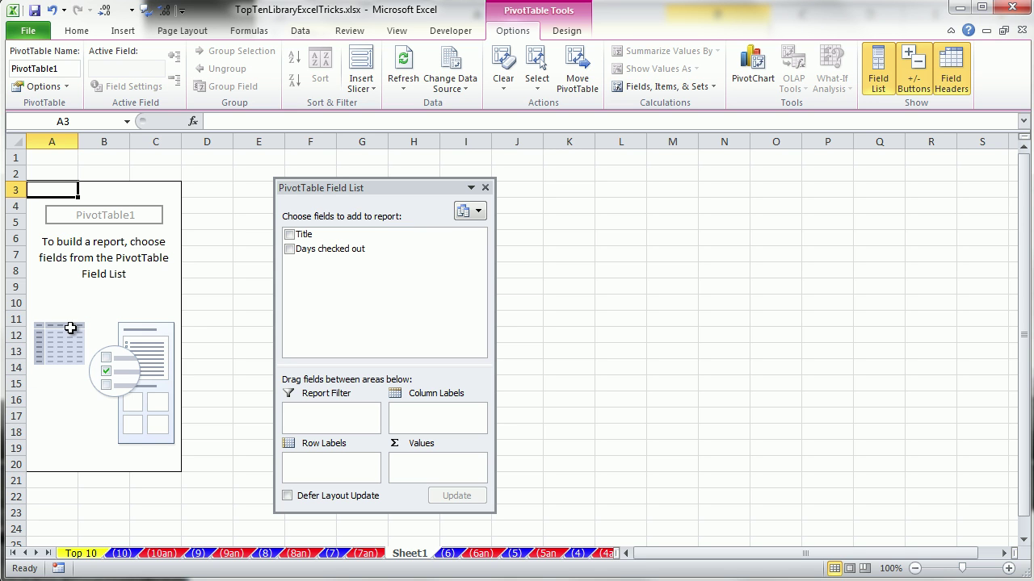
left_click_drag(352, 188, 331, 182)
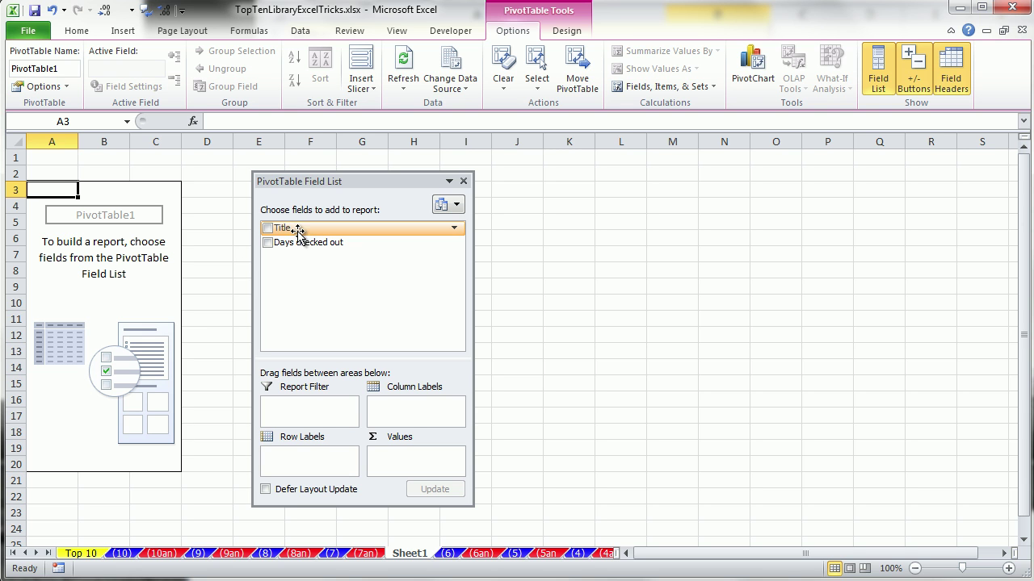
left_click_drag(286, 229, 308, 455)
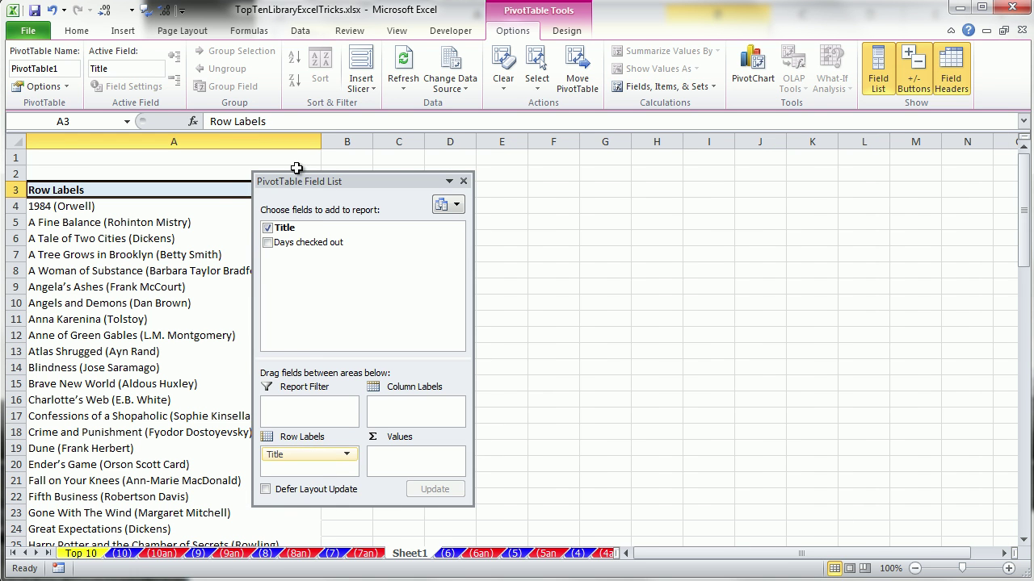
left_click_drag(304, 183, 526, 198)
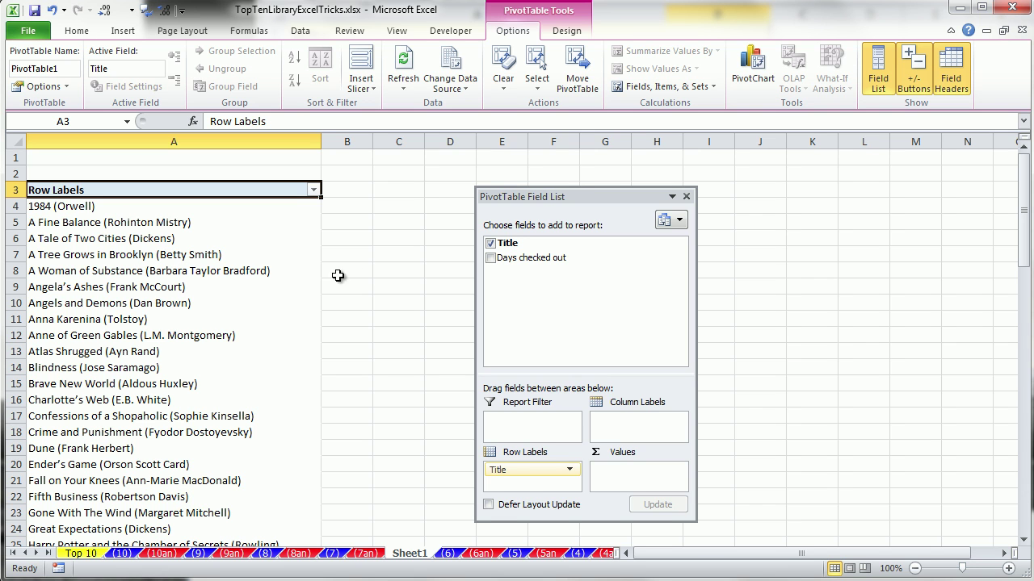
Step: Add the Title field to the PivotTable's values as a count of checkouts per book
left_click_drag(517, 195, 493, 175)
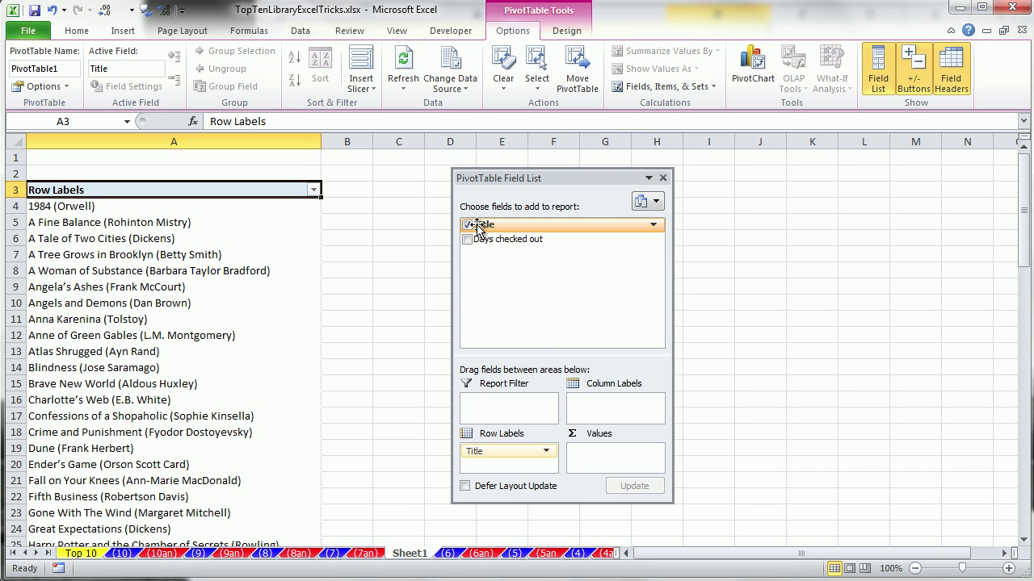
left_click_drag(473, 224, 588, 462)
mouse_move(347, 201)
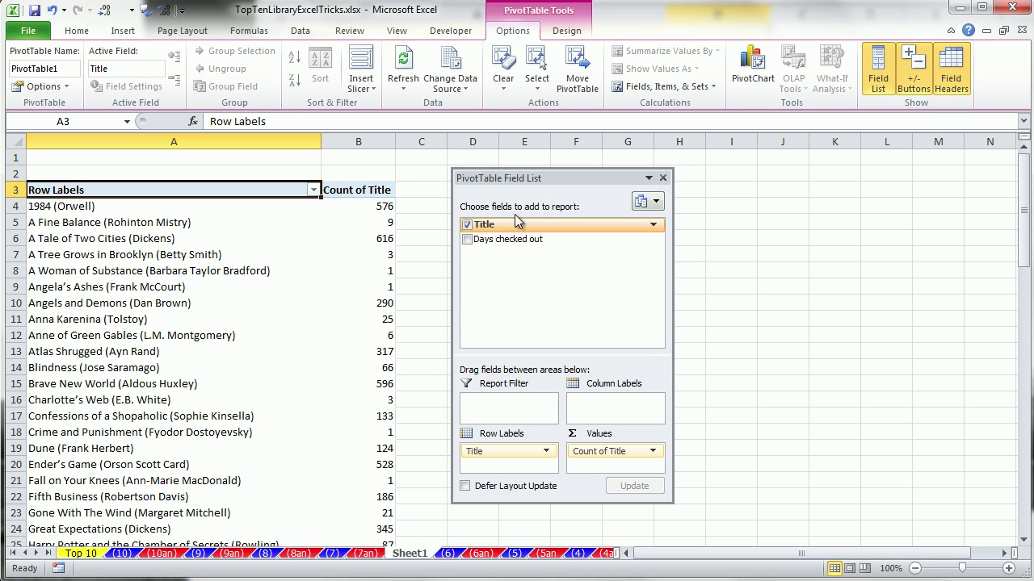
left_click_drag(517, 183, 569, 186)
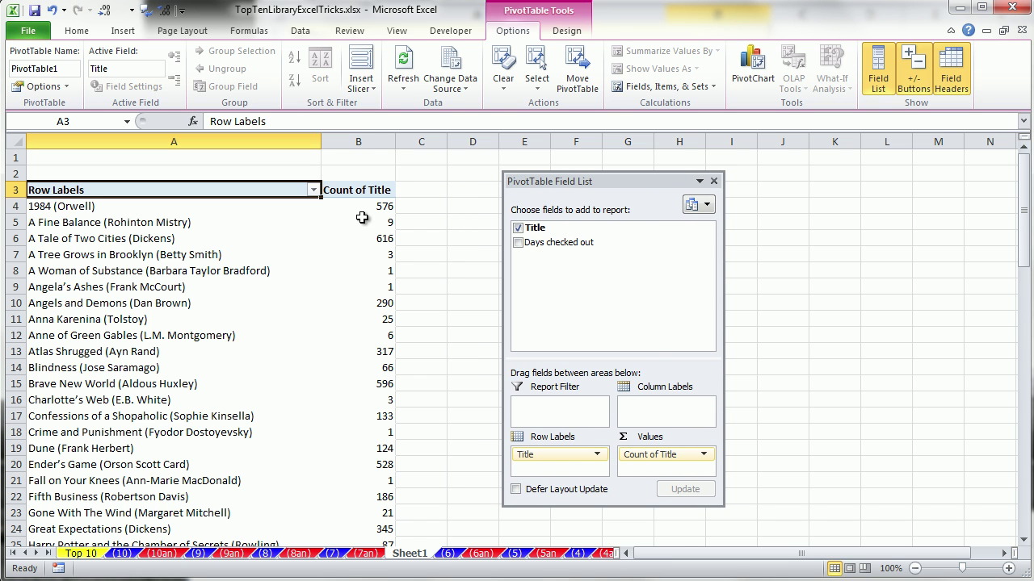
Step: Add the Days checked out field to the PivotTable's values as a sum, keeping the field list clear of the report
mouse_move(362, 216)
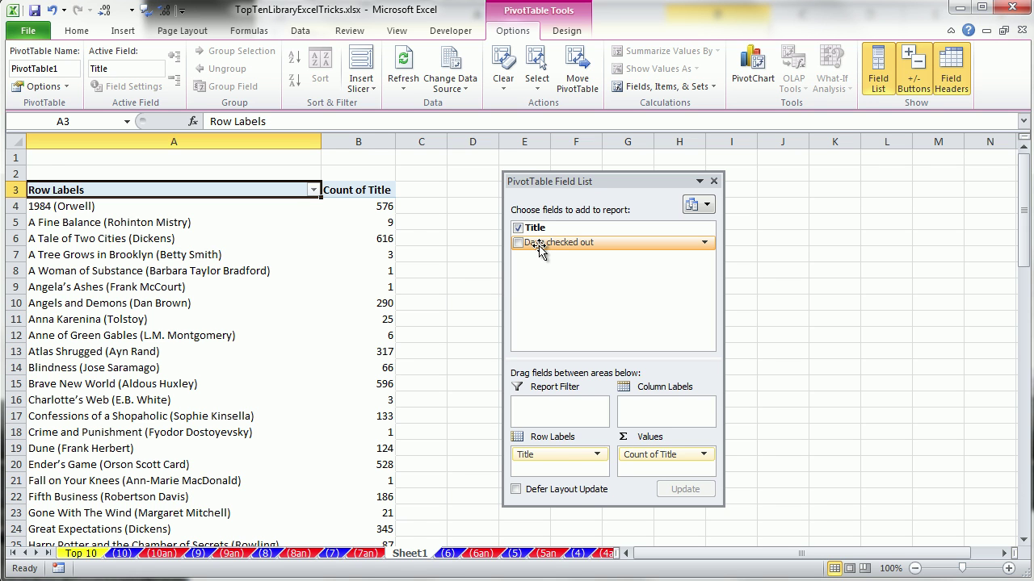
left_click_drag(539, 250, 657, 472)
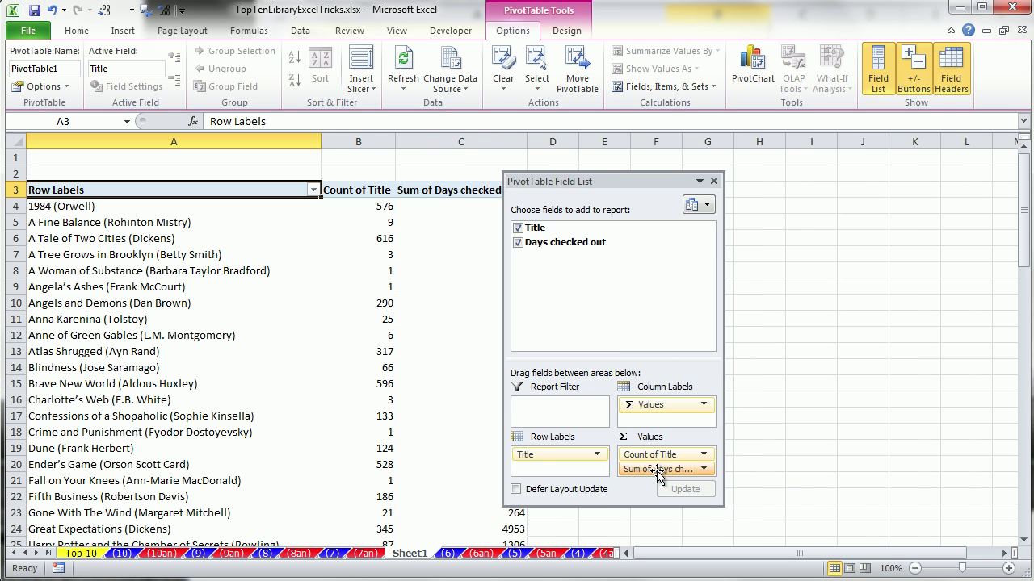
left_click_drag(567, 182, 708, 194)
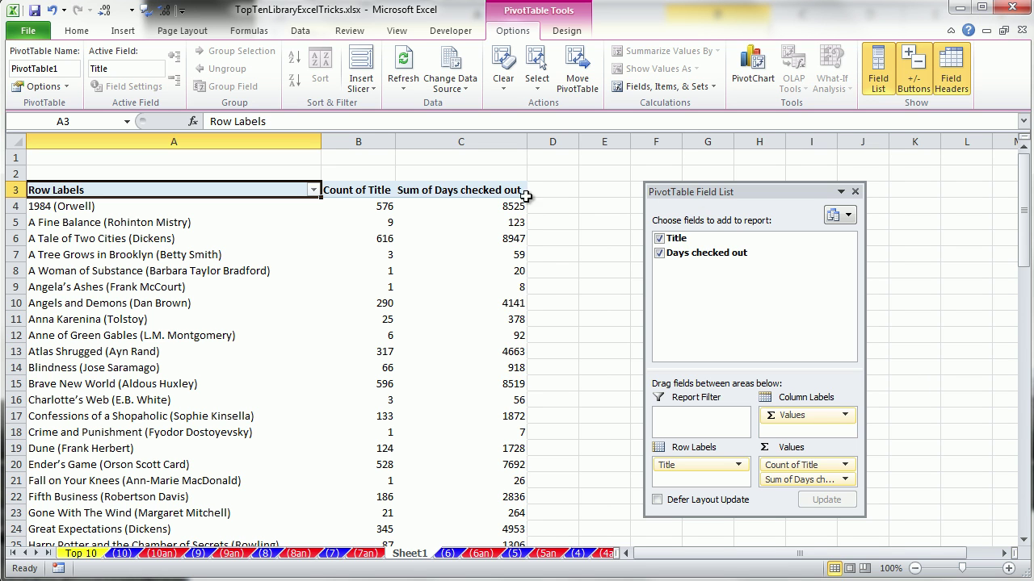
Step: Examine the checkout count and total days checked out for 1984 and A Fine Balance
left_click(476, 209)
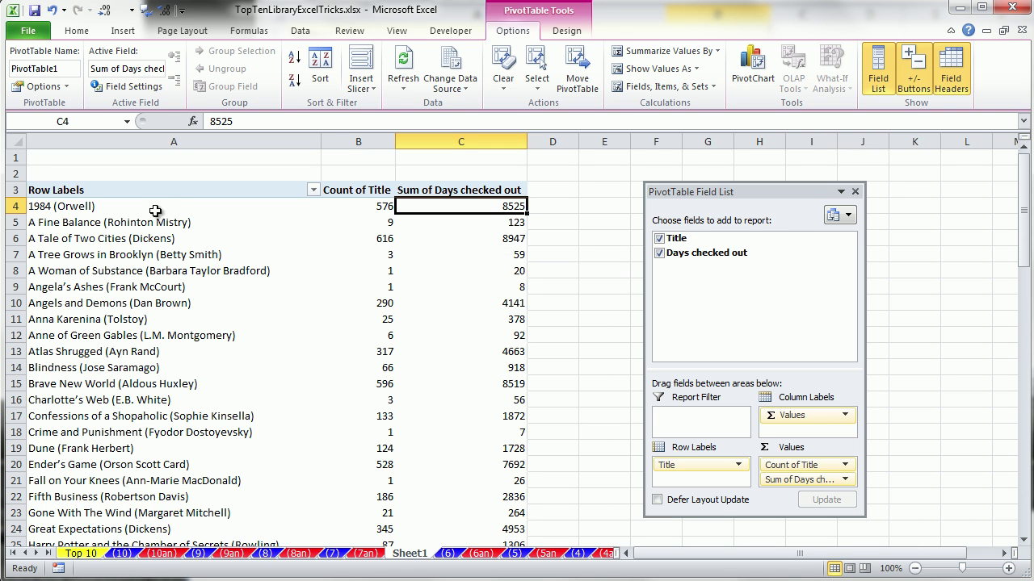
left_click(363, 208)
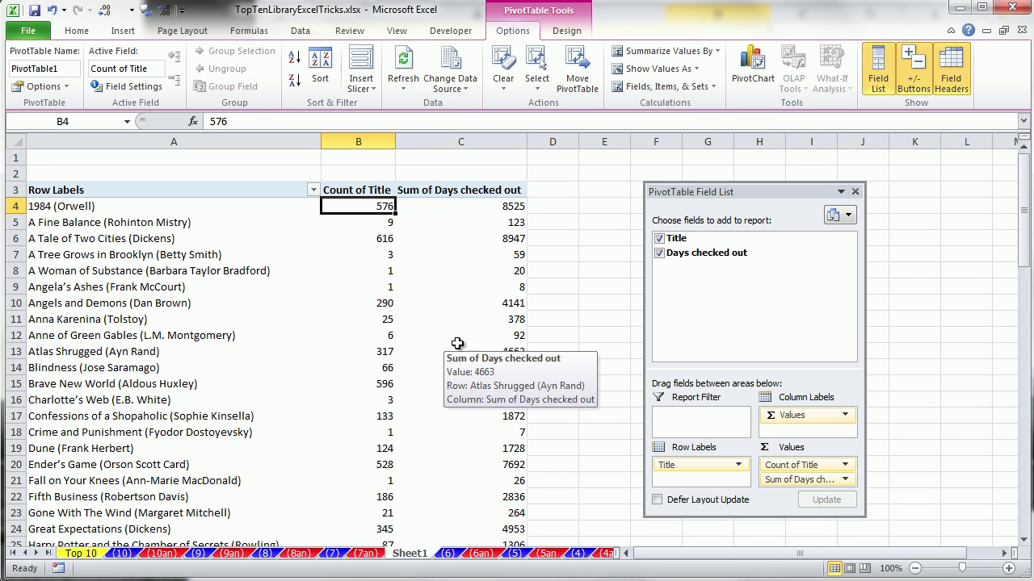
left_click(494, 209)
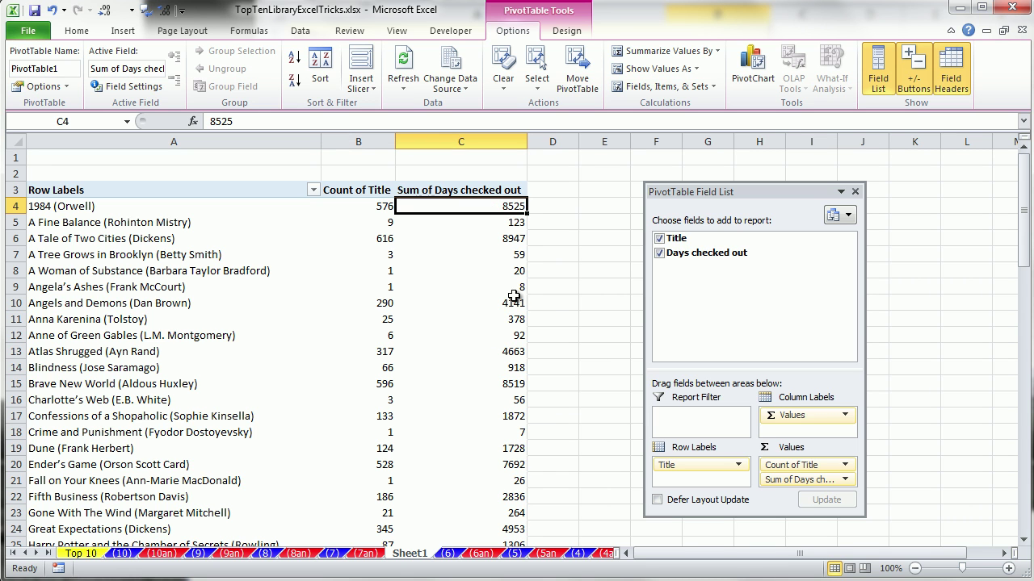
mouse_move(514, 295)
left_click(365, 220)
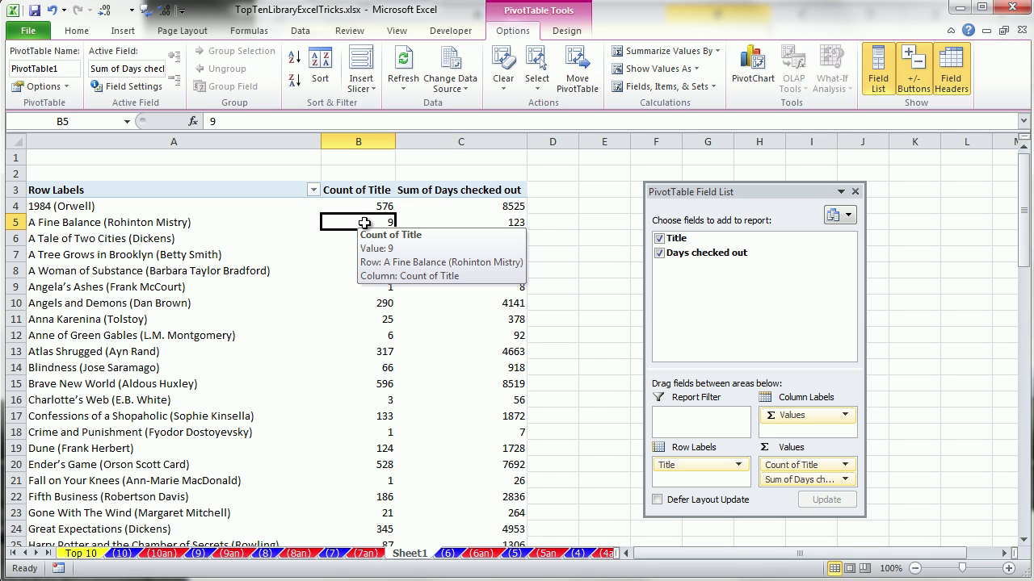
left_click(462, 223)
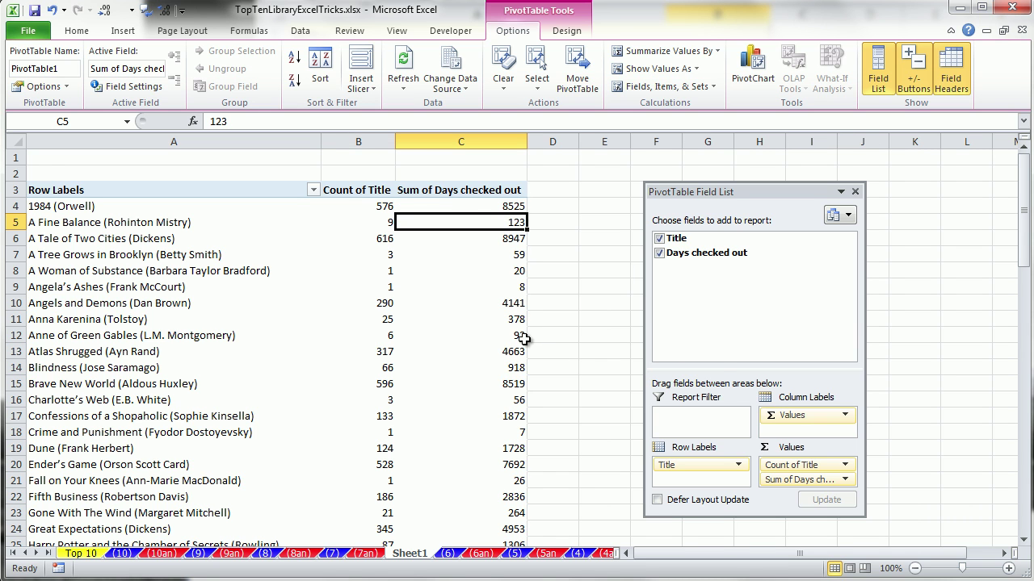
mouse_move(522, 338)
Step: Revisit the source checkout list on worksheet (6) and return to the PivotTable sheet
left_click(333, 555)
left_click(409, 555)
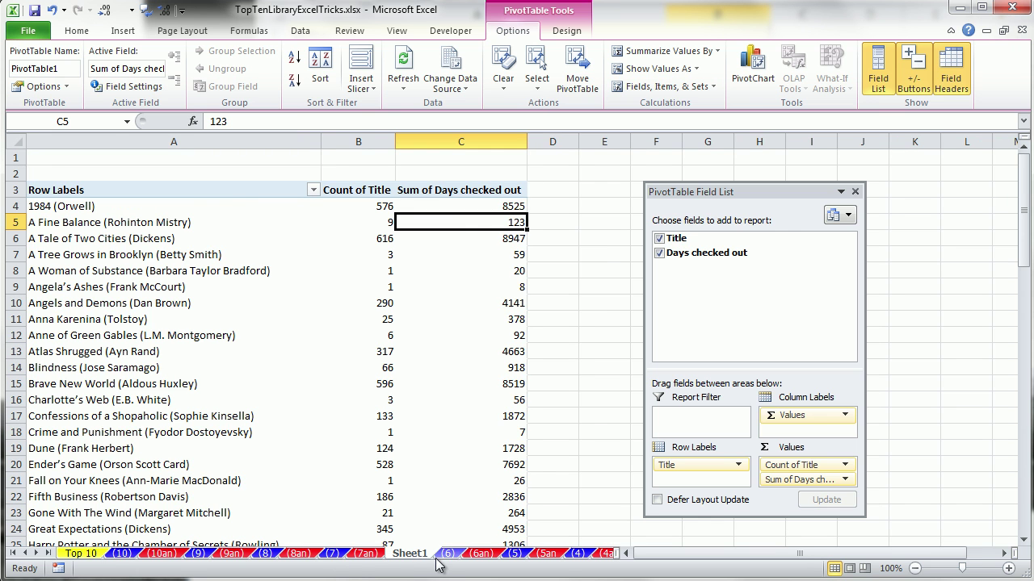
left_click(447, 554)
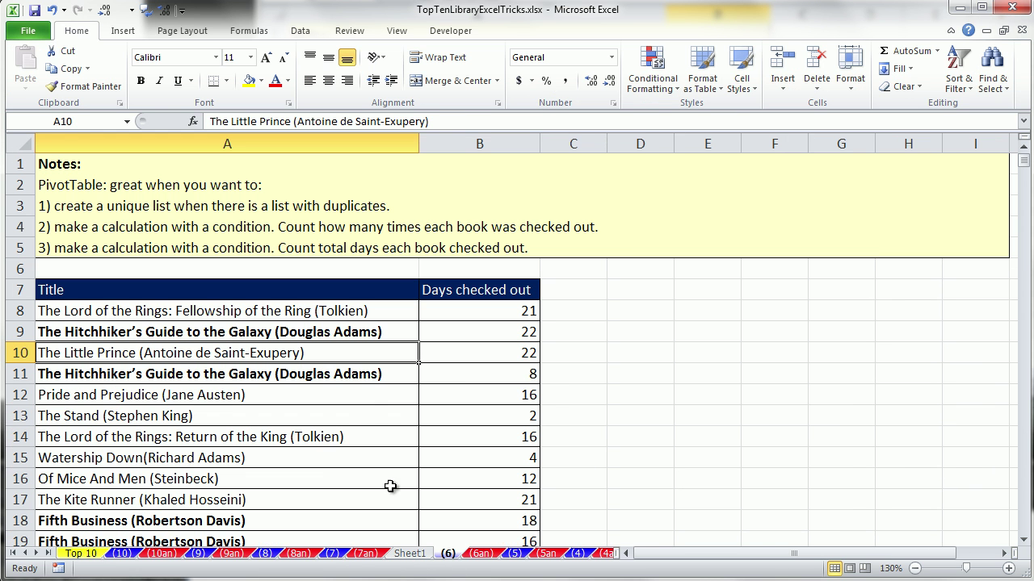
left_click(412, 555)
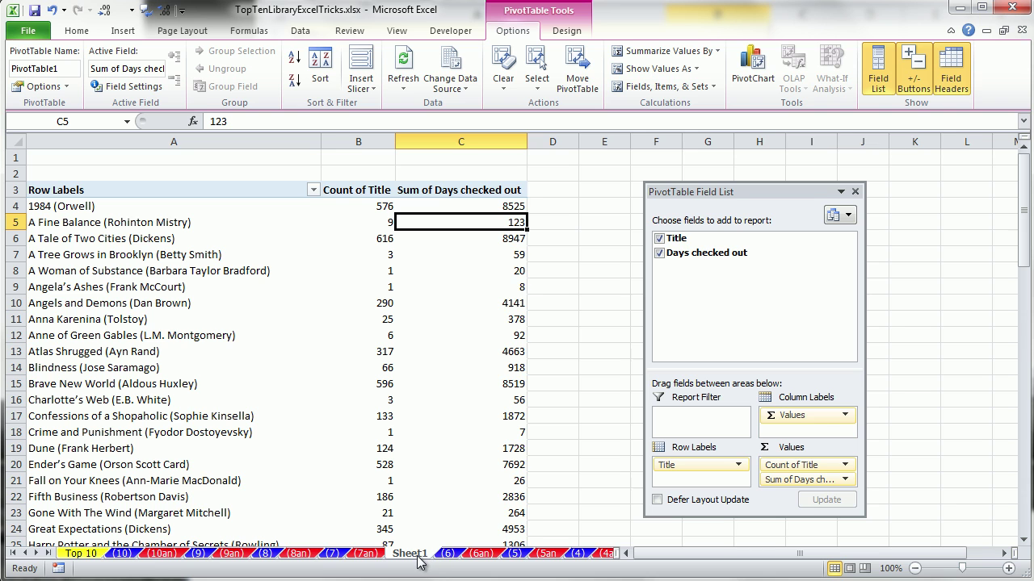
Step: Rename the PivotTable worksheet as PT
right_click(415, 560)
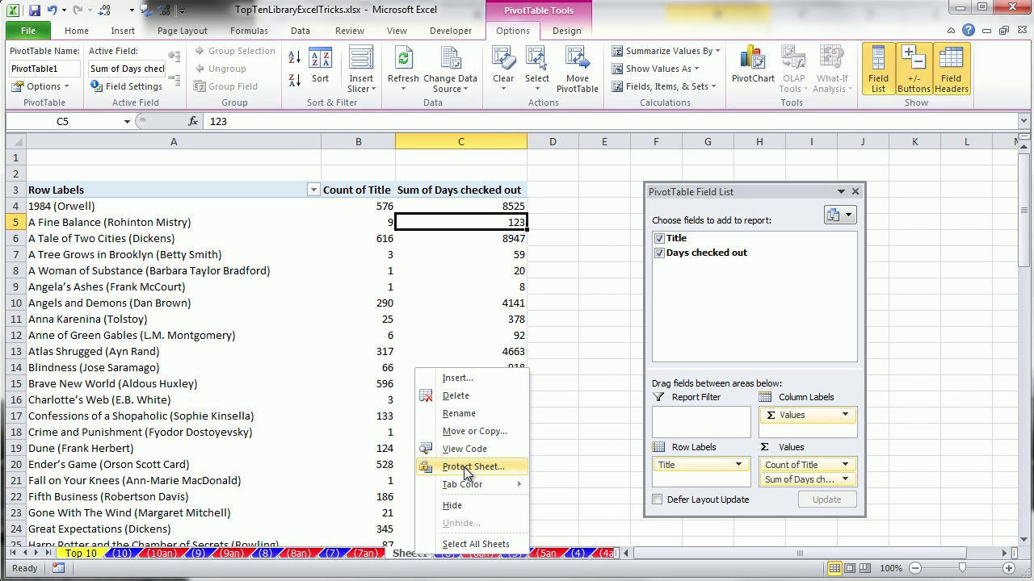
left_click(474, 421)
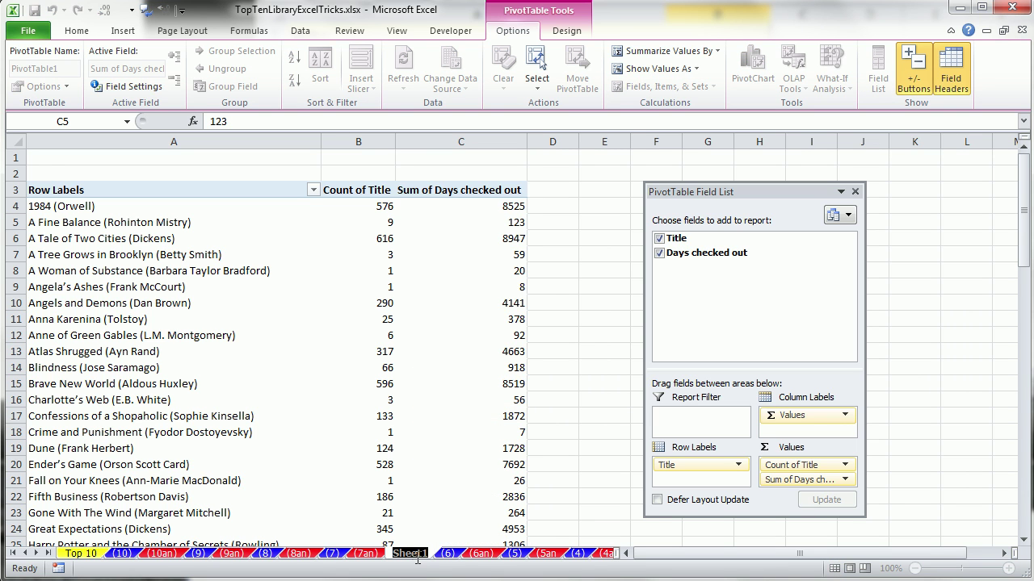
type("PT")
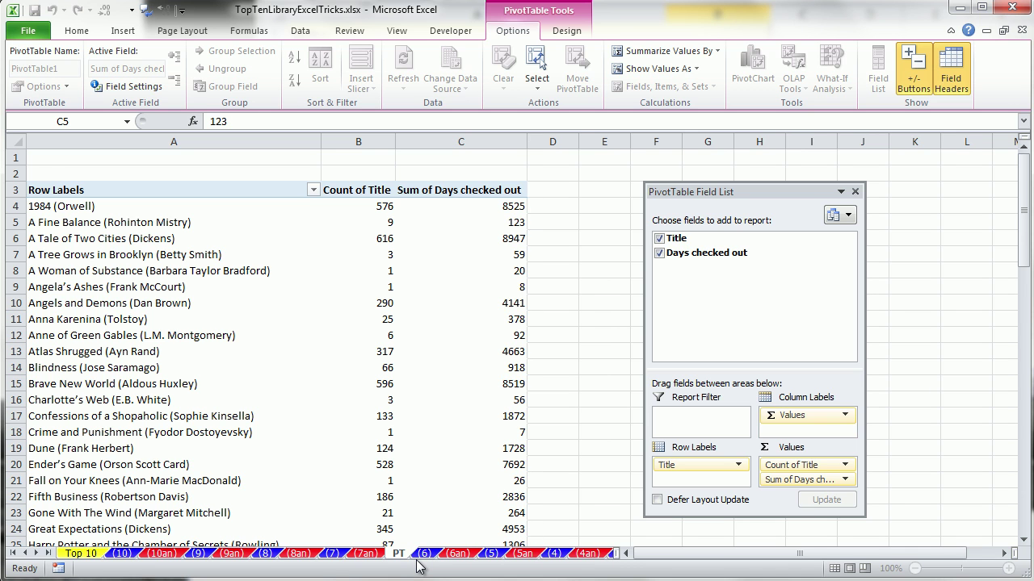
key("Return")
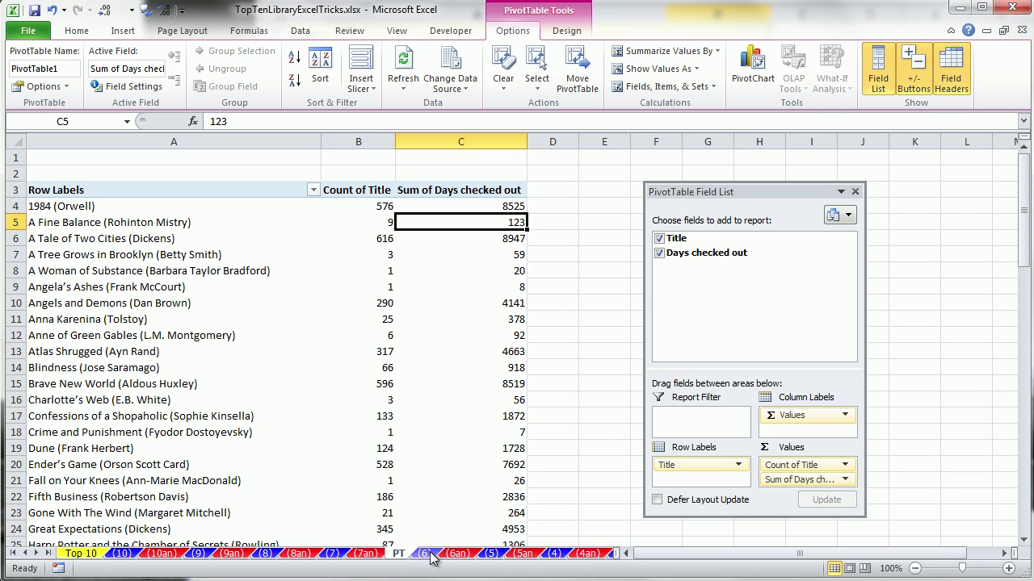
Step: Open worksheet (5) and review its books, due dates, and the empty Today and Days Past Due columns
left_click(490, 553)
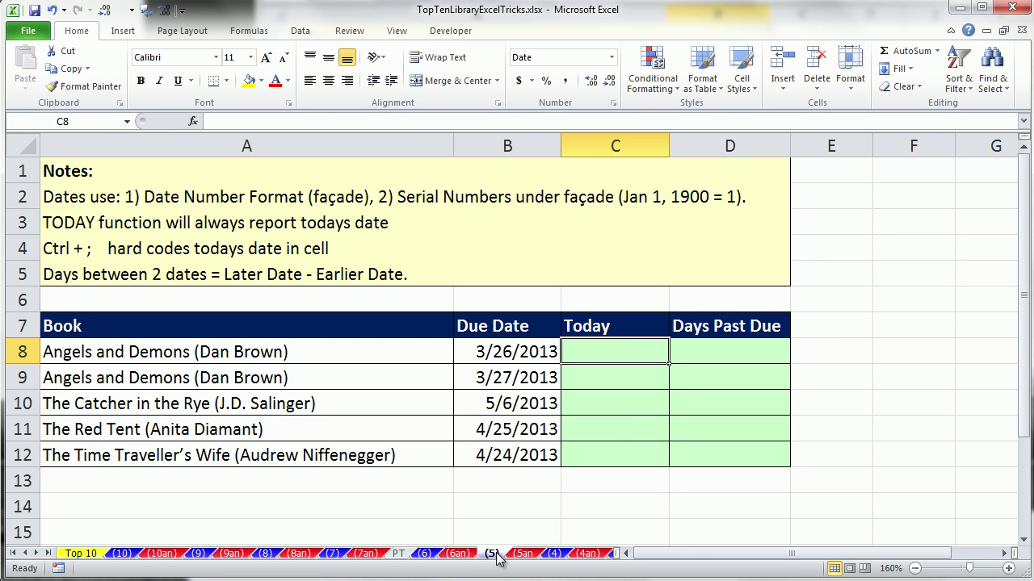
left_click(356, 357)
key("Down")
key("Down")
key("Down")
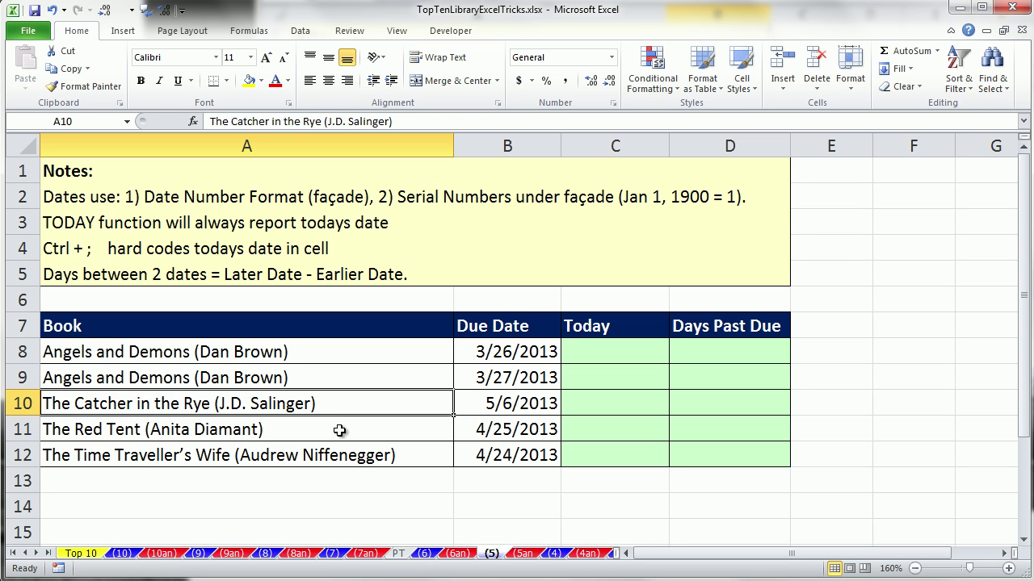
left_click(500, 352)
key("Down")
key("Down")
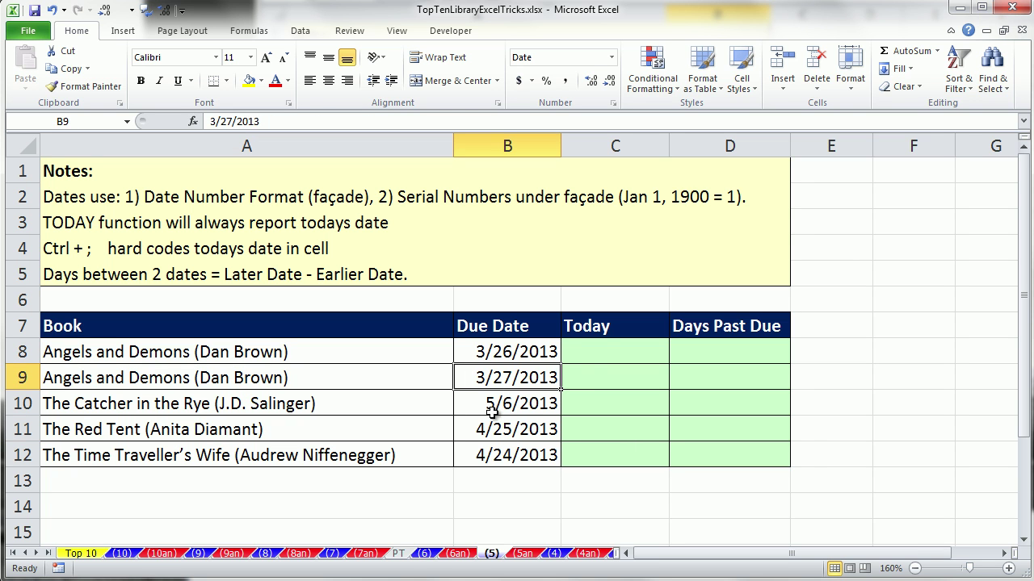
left_click_drag(595, 350, 595, 455)
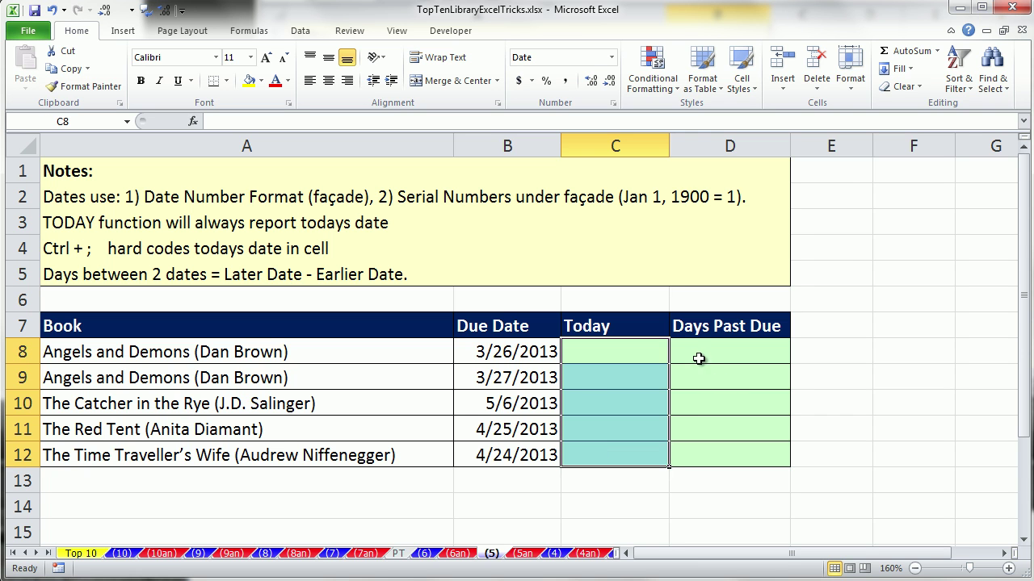
left_click_drag(699, 349, 705, 453)
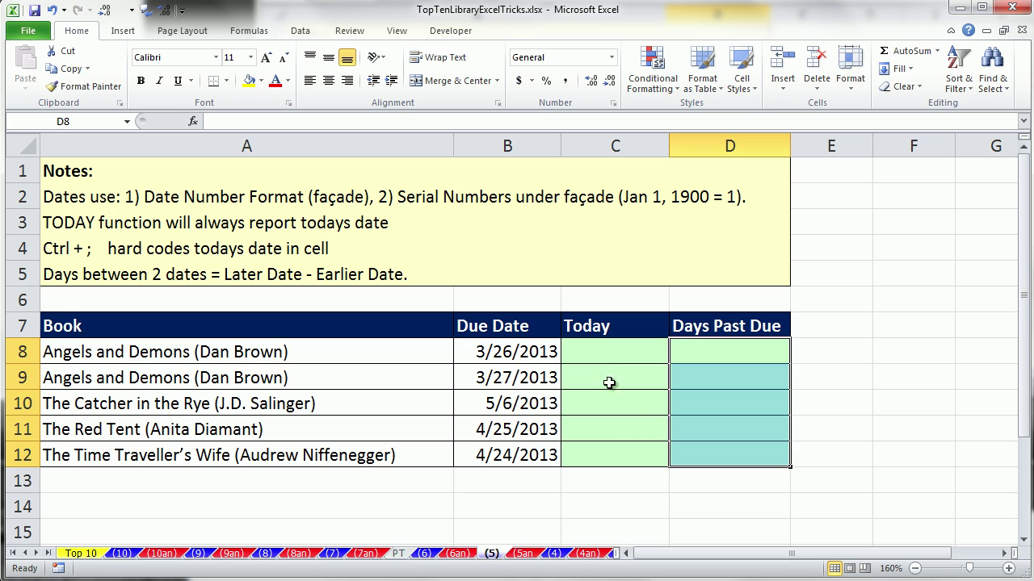
Step: Enter =TODAY() in C8 and copy it down the Today column through C12
left_click(597, 356)
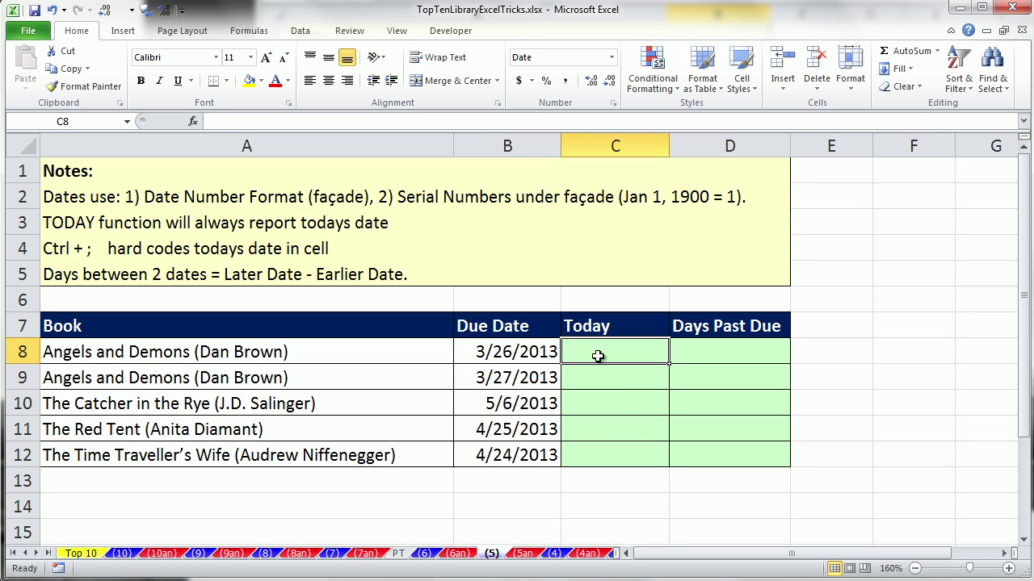
type("=")
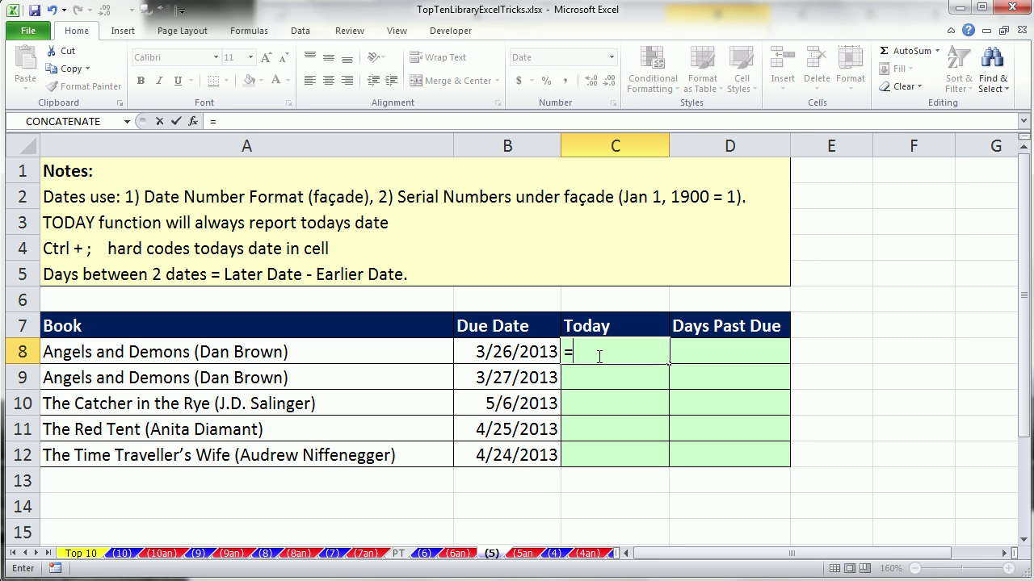
type("today")
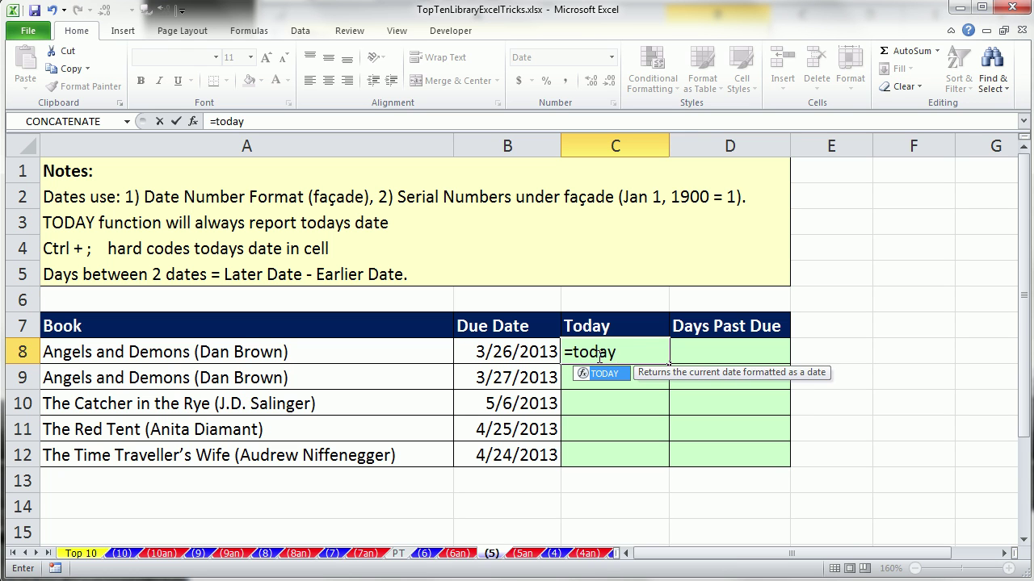
key("Tab")
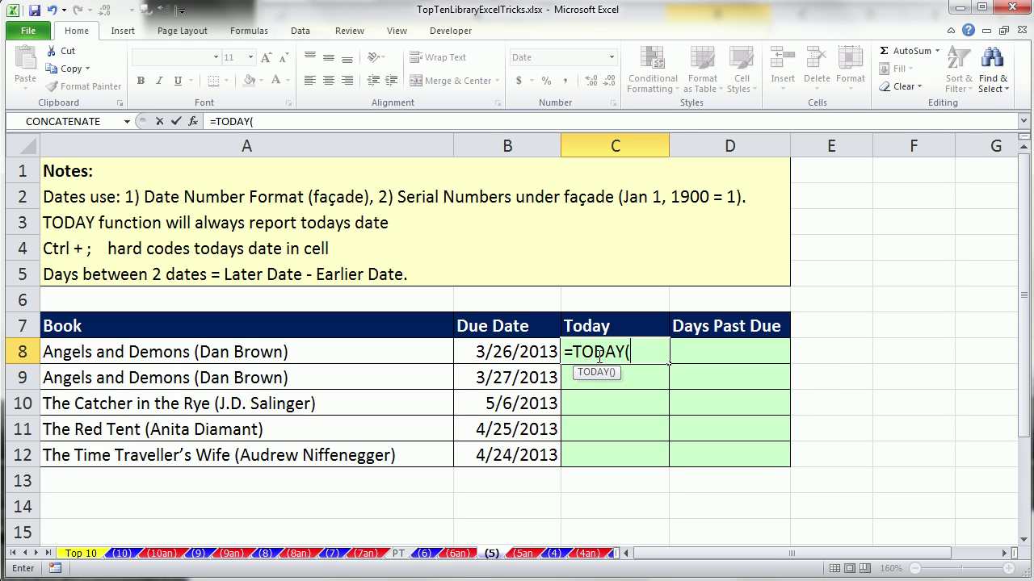
type(")")
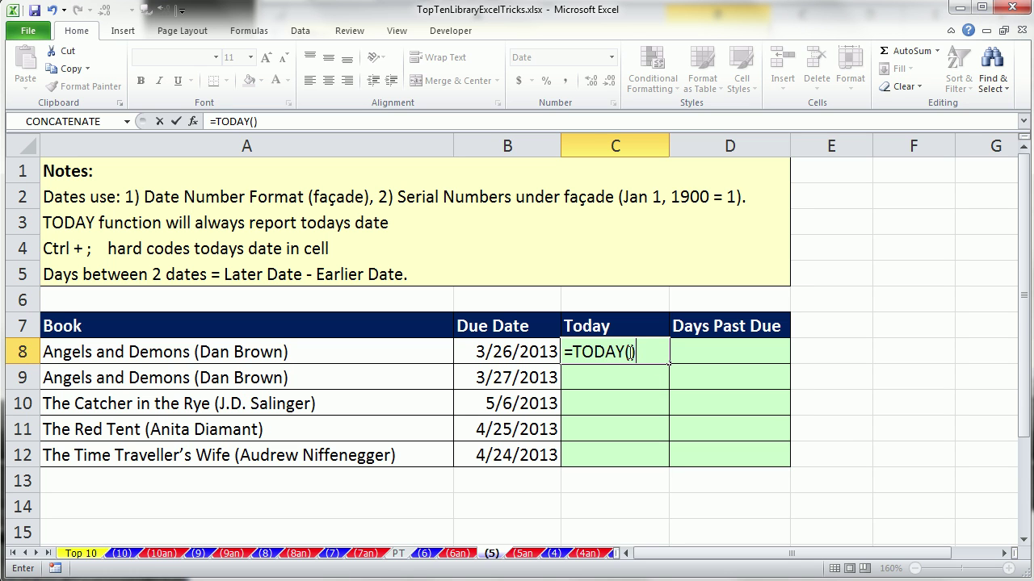
key("ctrl+Return")
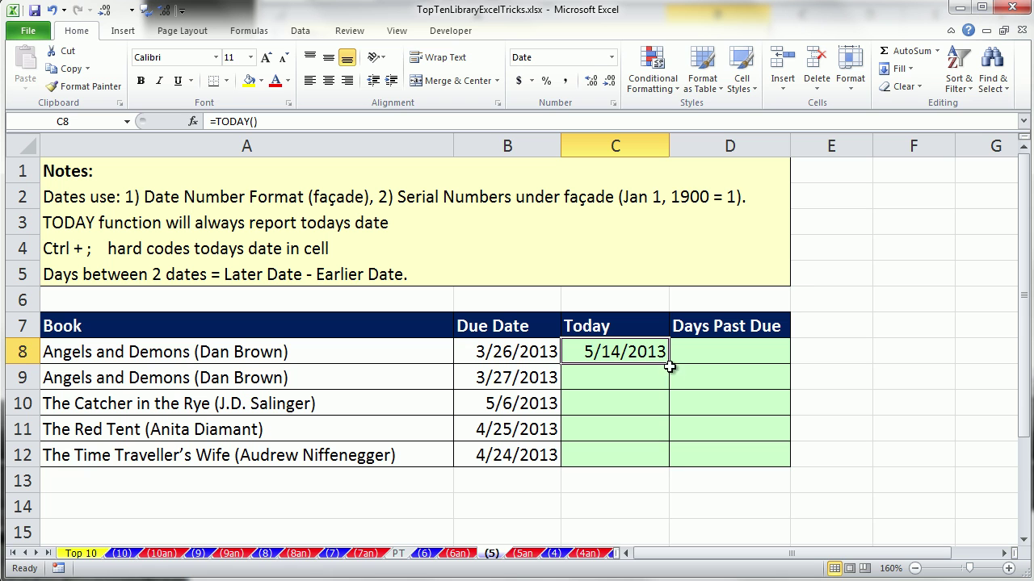
left_click_drag(669, 364, 660, 468)
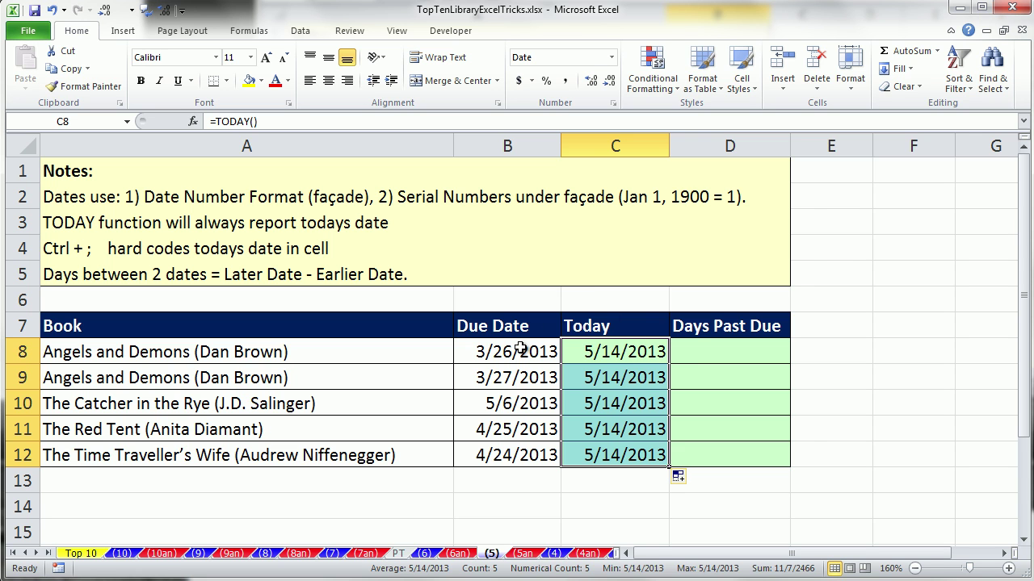
left_click(695, 354)
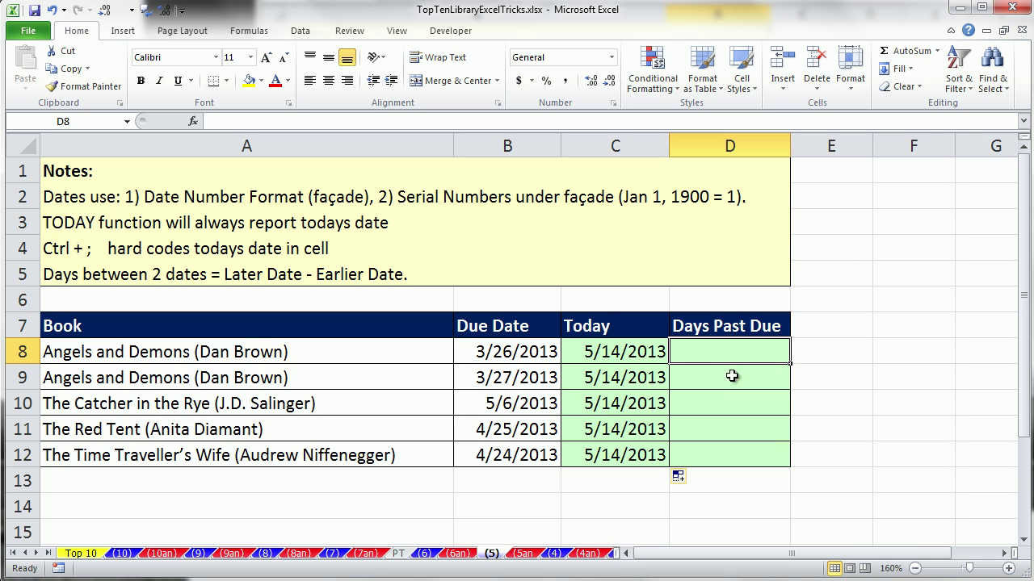
type("=")
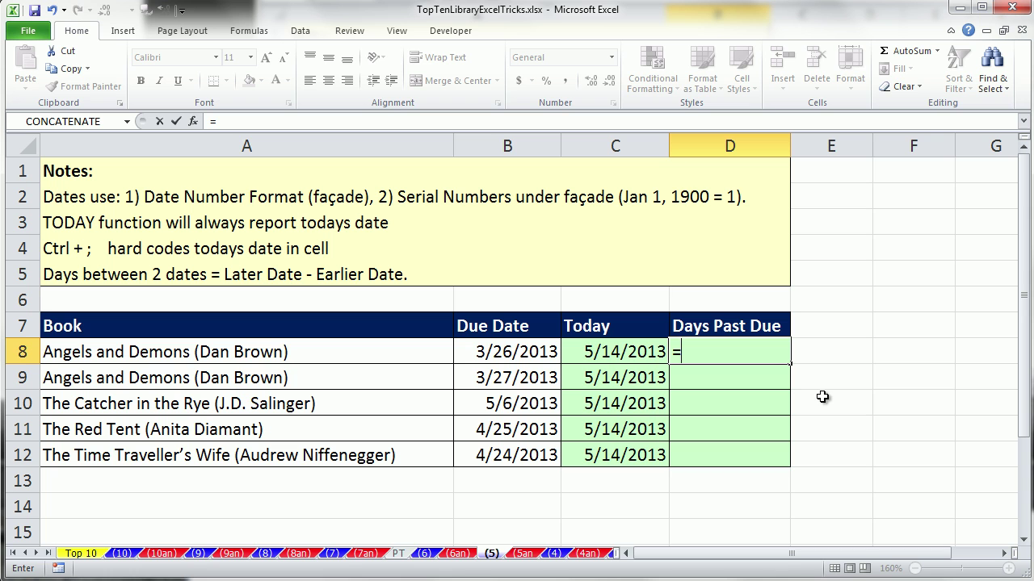
left_click(592, 352)
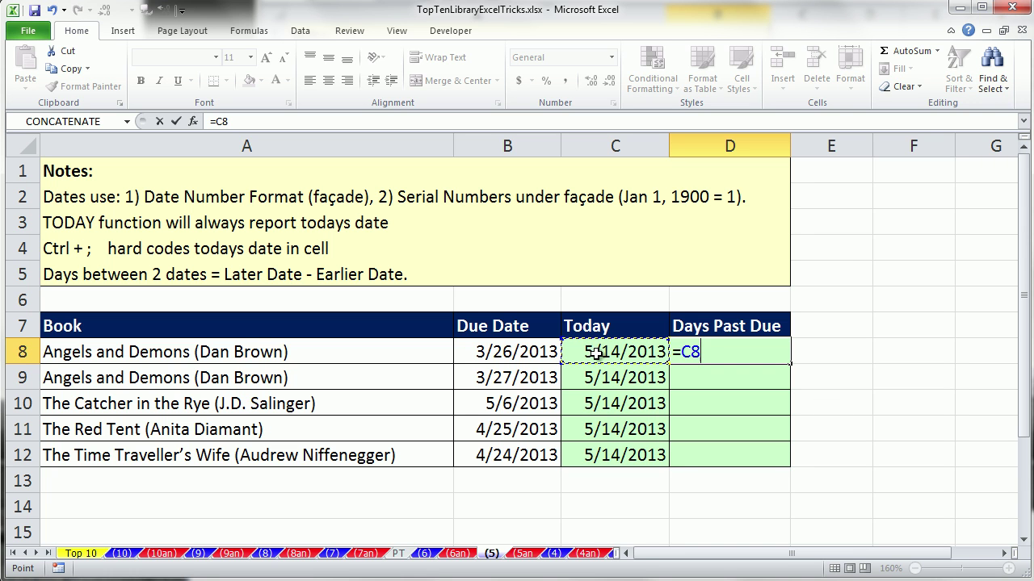
type("-")
left_click(507, 358)
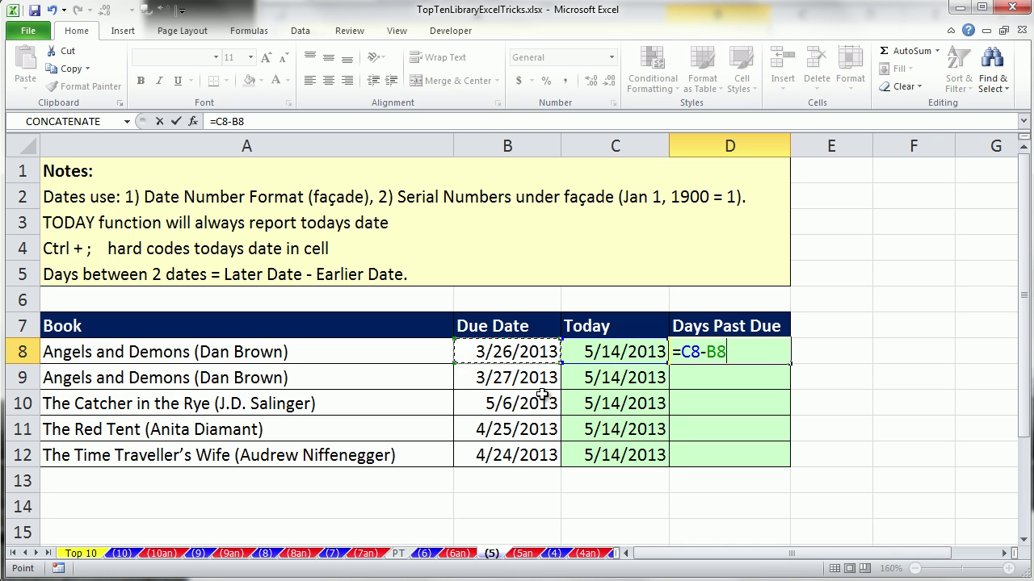
key("Escape")
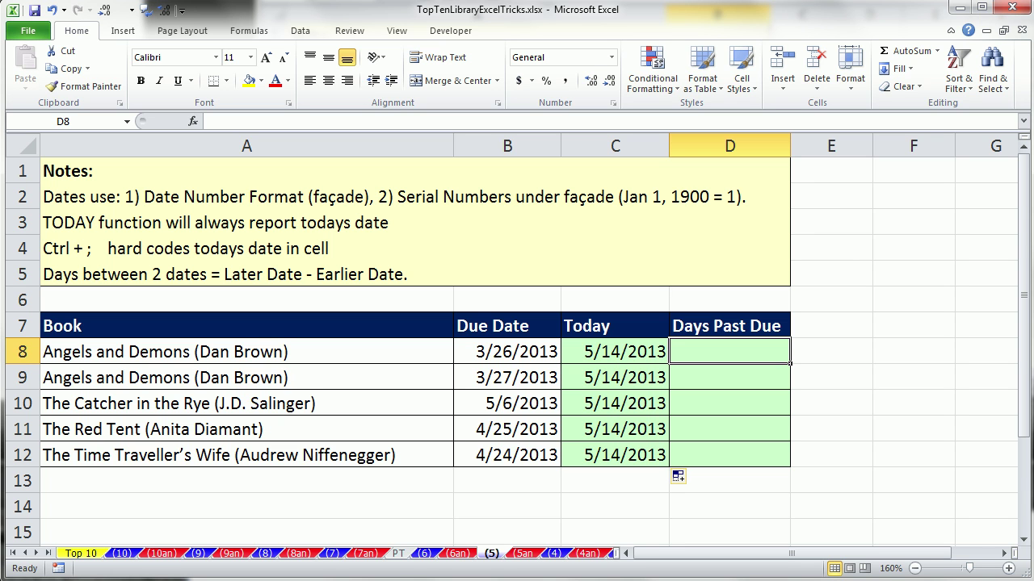
Step: Calculate the first book's days past due in D8 with the formula =C8-B8
type("=")
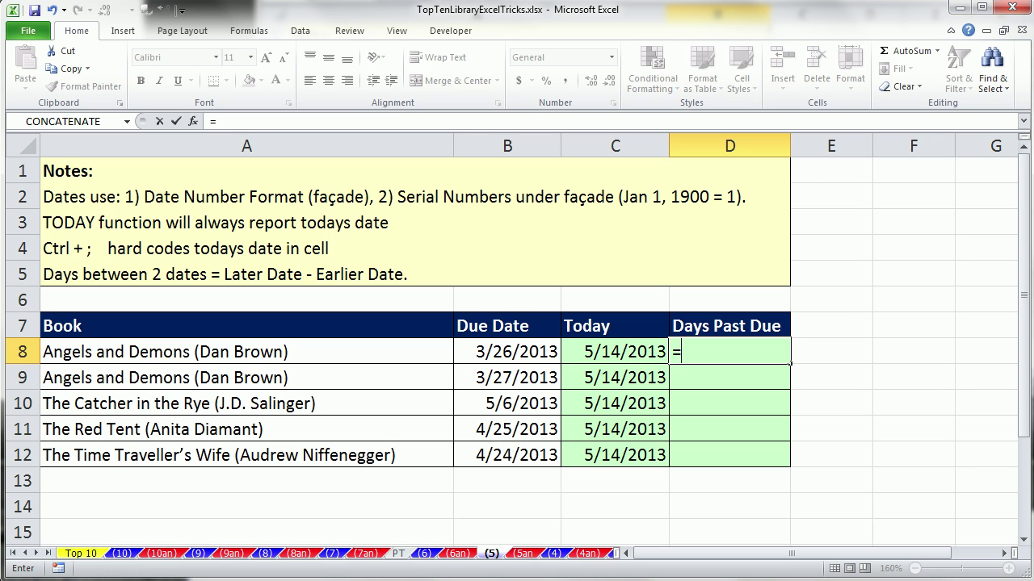
type("C8-C8")
key("Left")
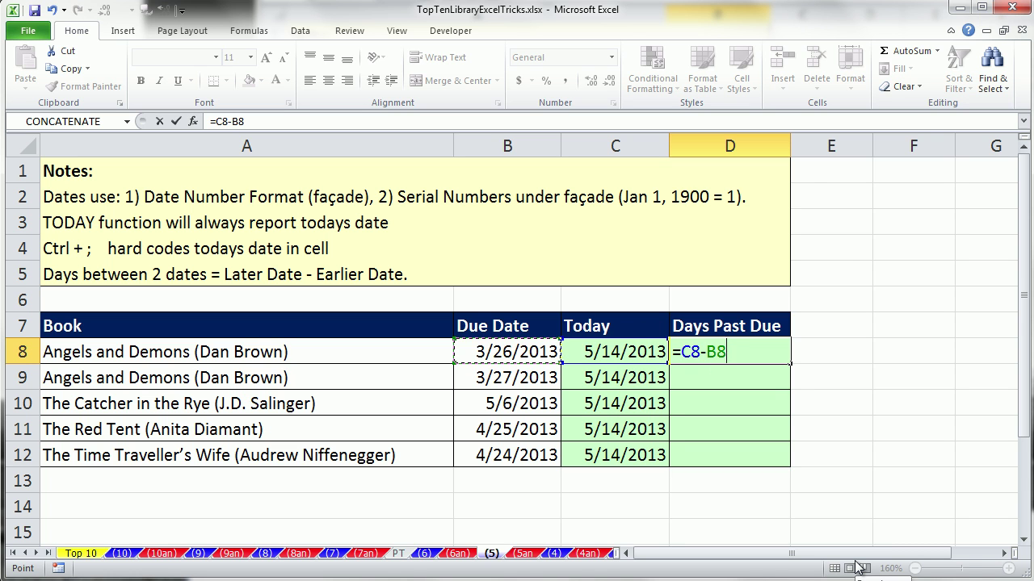
key("ctrl+Return")
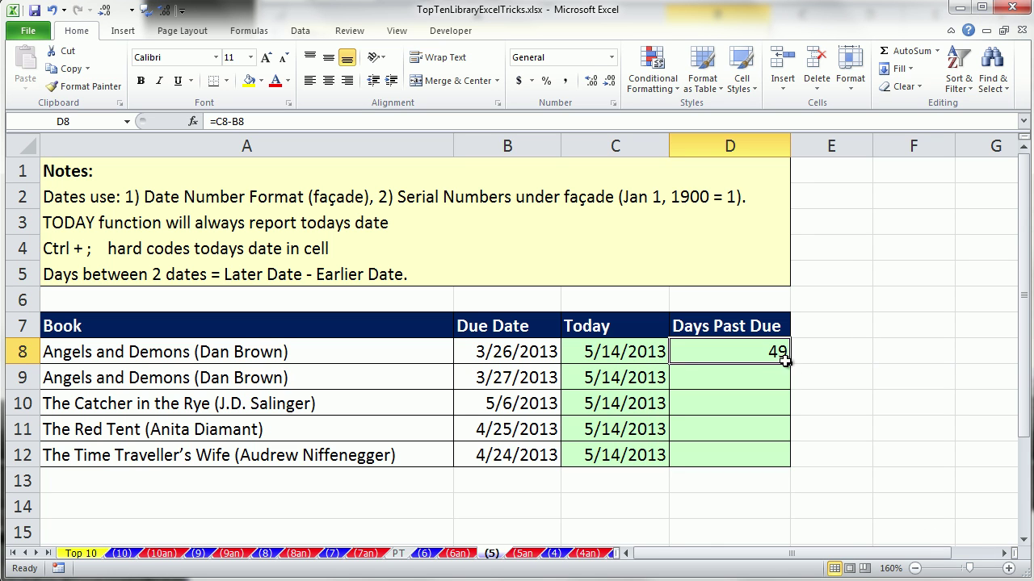
mouse_move(792, 364)
left_mouse_down()
mouse_move(782, 457)
mouse_move(780, 361)
left_mouse_up()
Step: Check the formula in each cell of the Today column, from C8 to C12
left_click(639, 362)
left_click(637, 386)
left_click(635, 407)
left_click(638, 440)
left_click(639, 453)
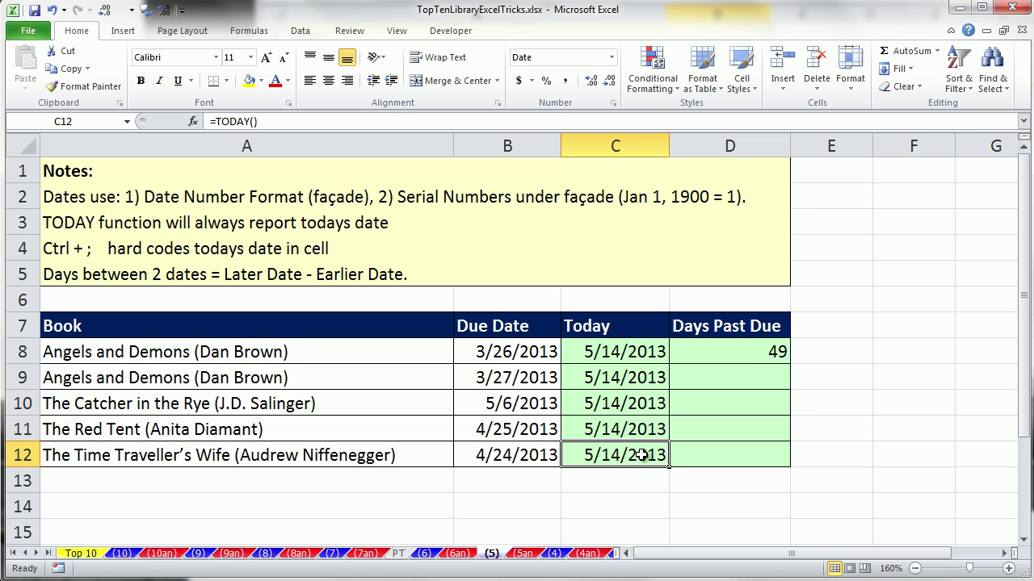
Step: Copy the Days Past Due formula from D8 down through D12 and check the cell references in D12
left_click(756, 356)
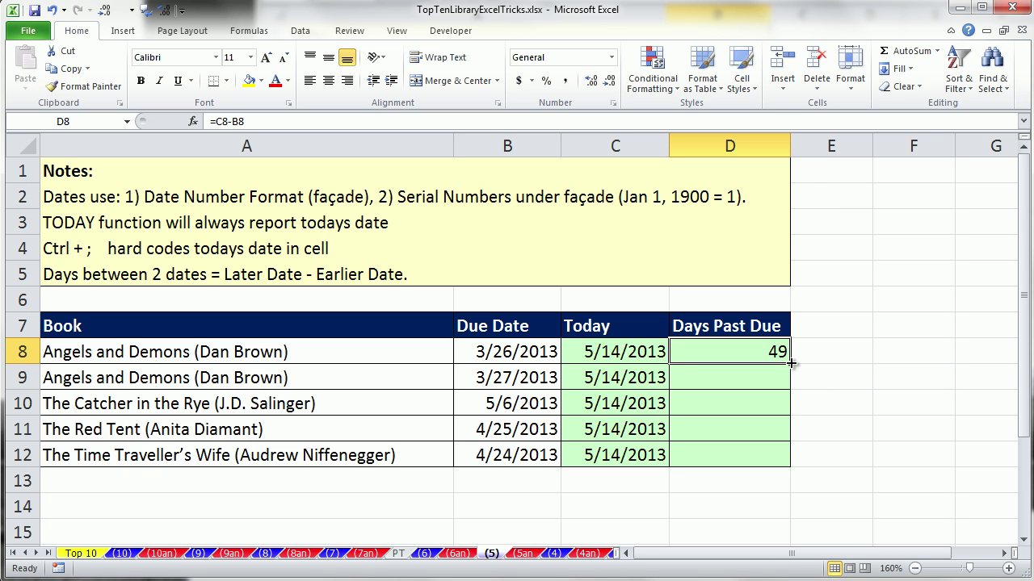
double_click(791, 364)
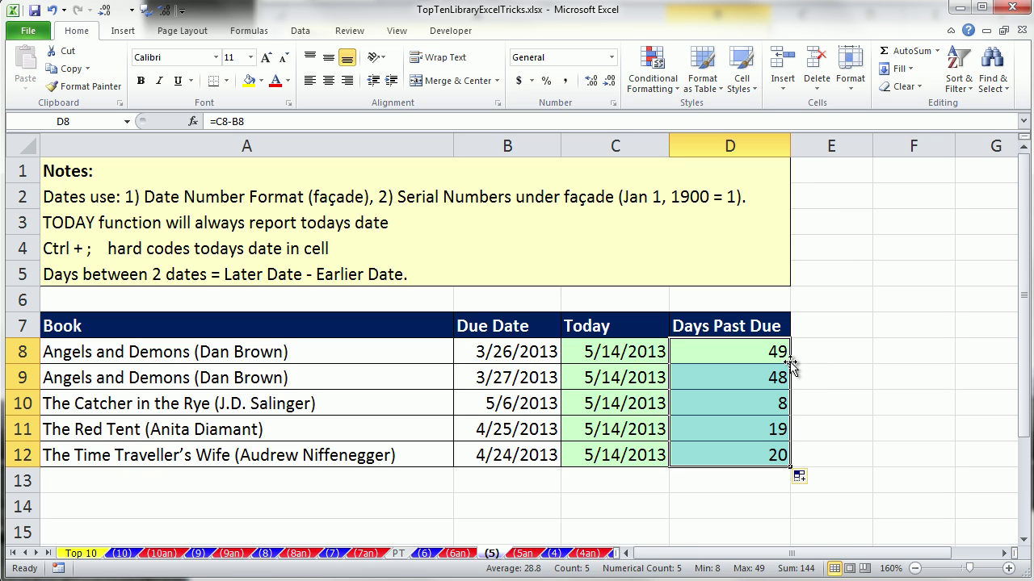
left_click(722, 455)
key("F2")
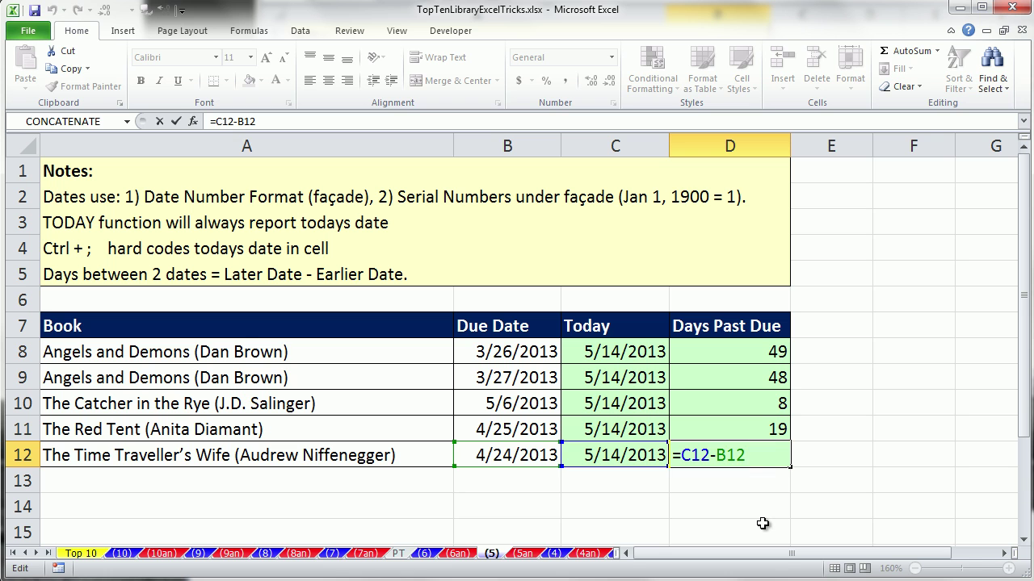
key("Return")
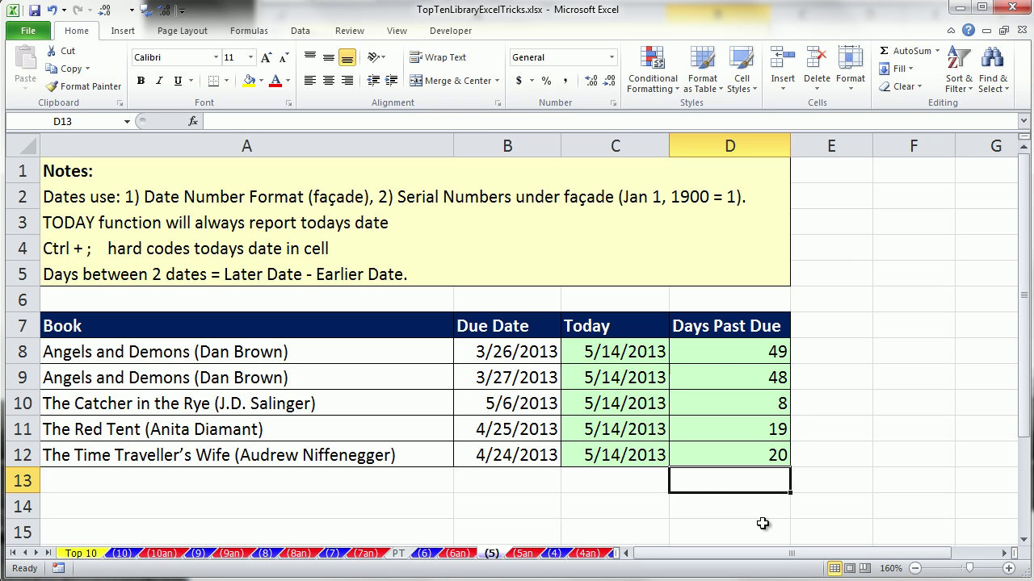
left_click(726, 353)
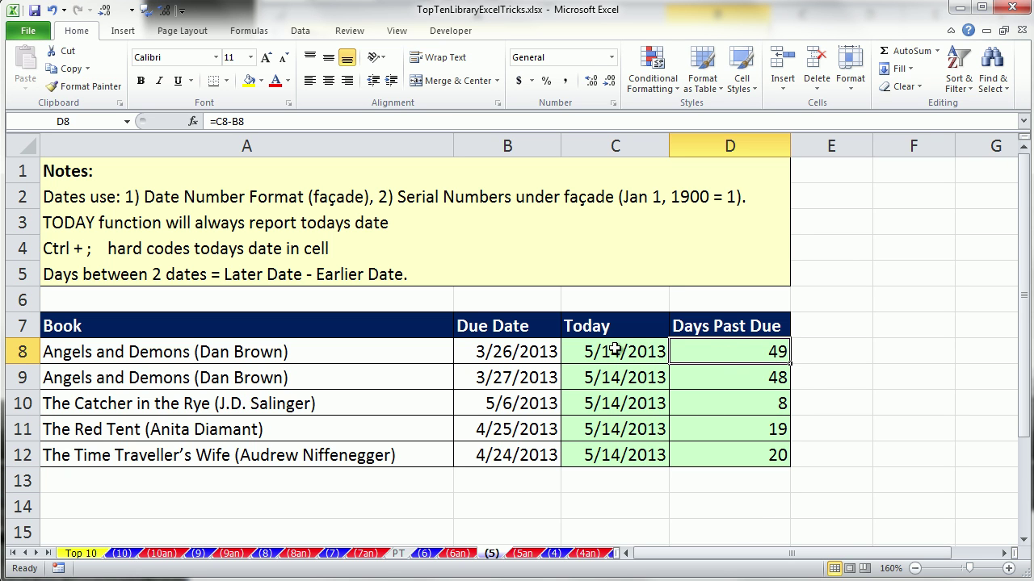
Step: Enter the date 3/26/2013 in cell B14 below the due date column
left_click_drag(518, 355, 607, 458)
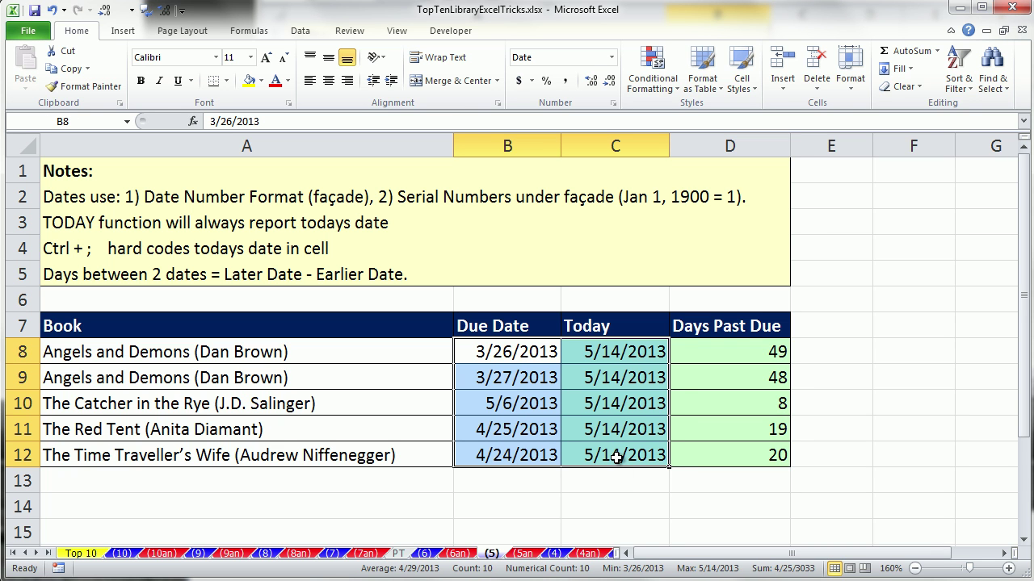
left_click(482, 503)
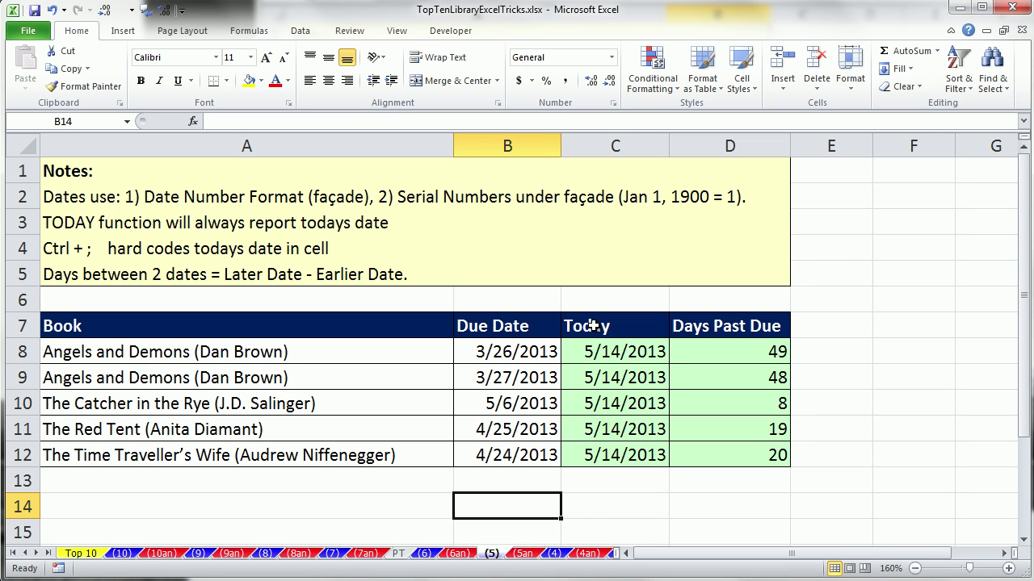
left_click(524, 351)
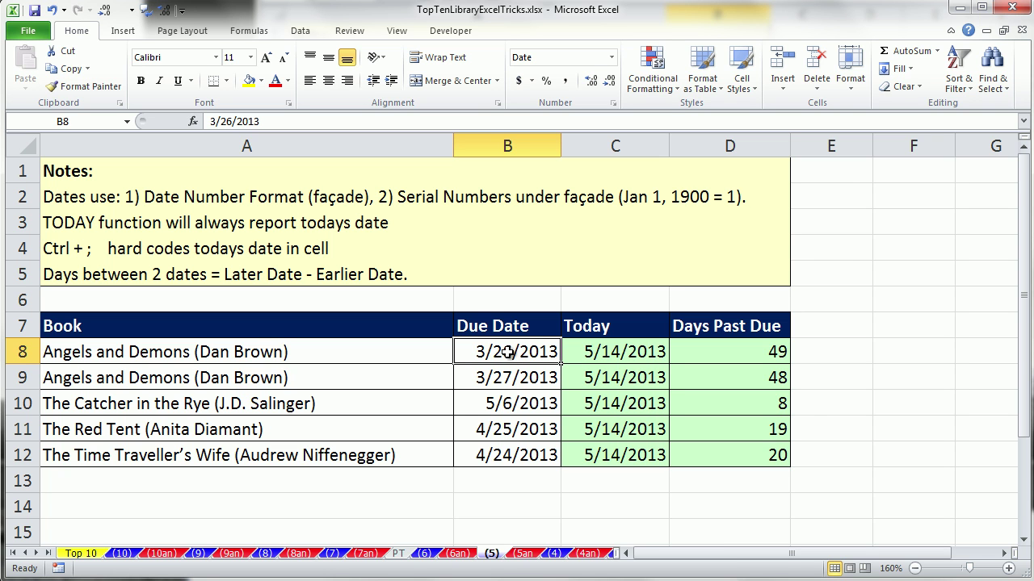
left_click(503, 504)
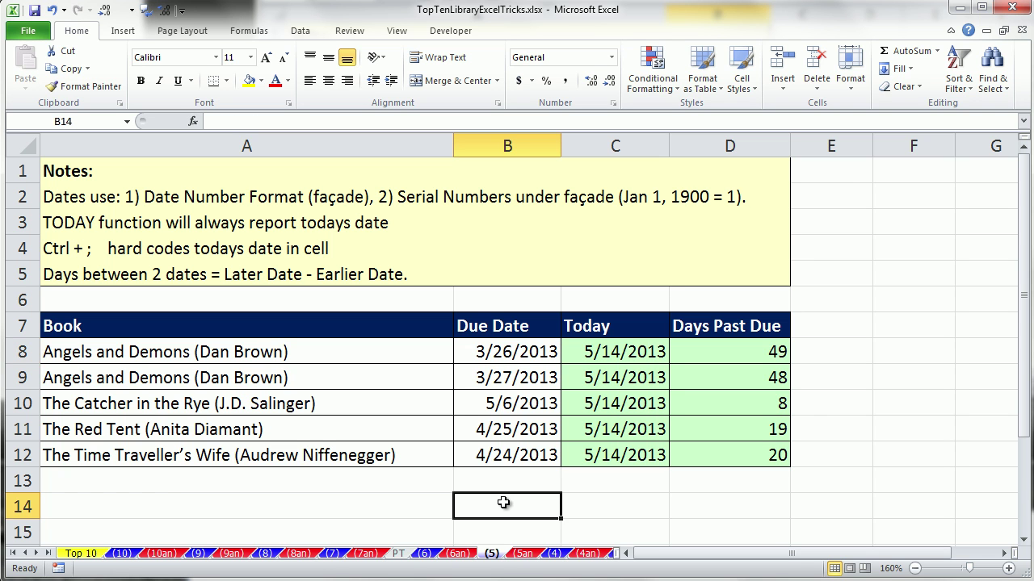
type("3/")
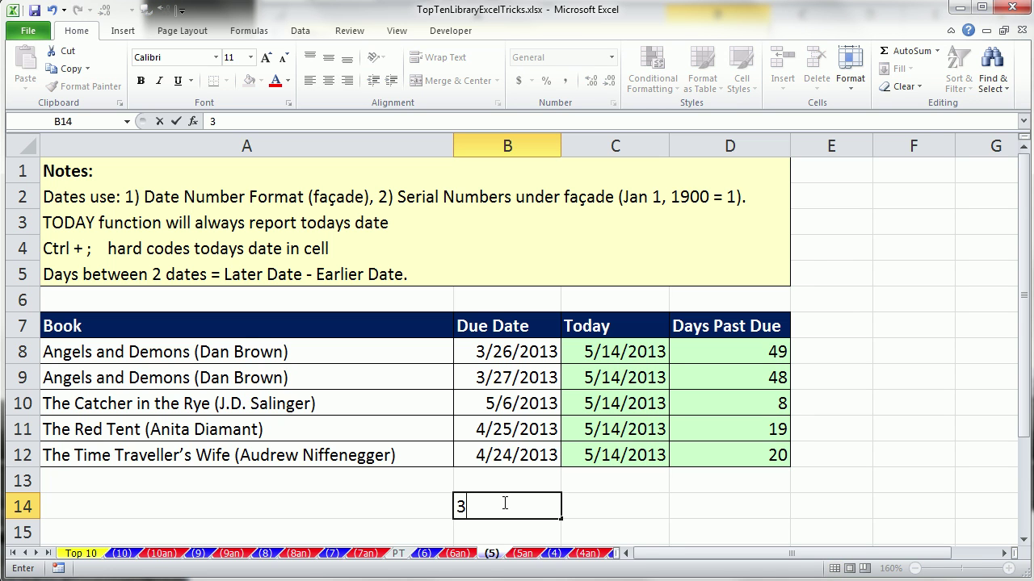
type("/26/2013")
key("ctrl+Return")
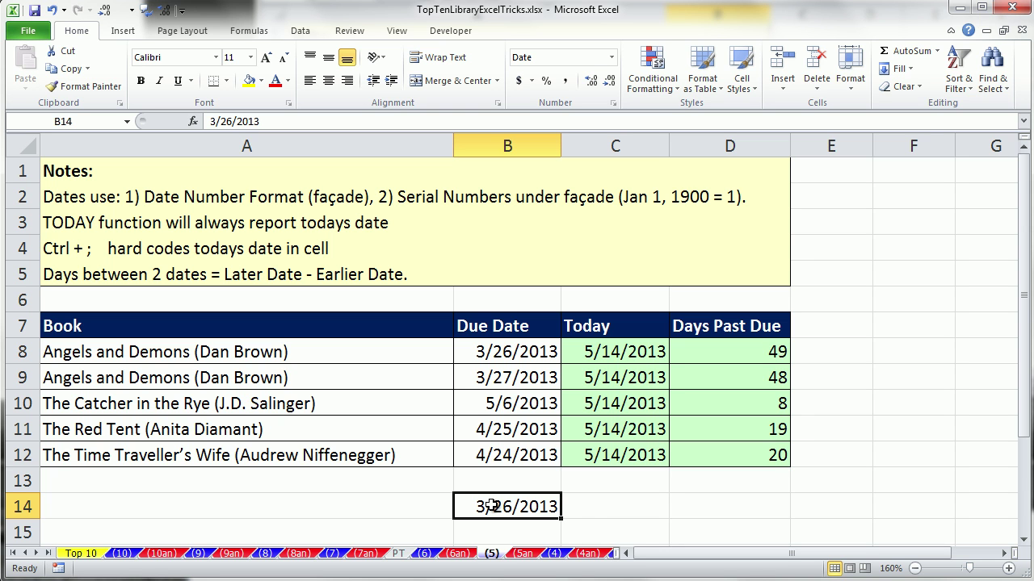
Step: Change the number format of the date in cell B14 to General
left_click(615, 58)
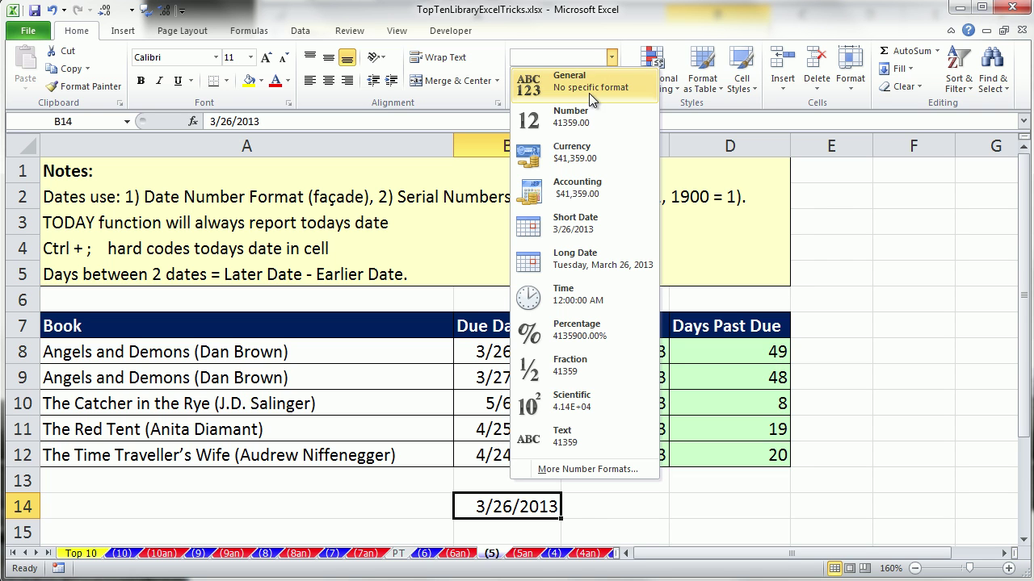
left_click(622, 220)
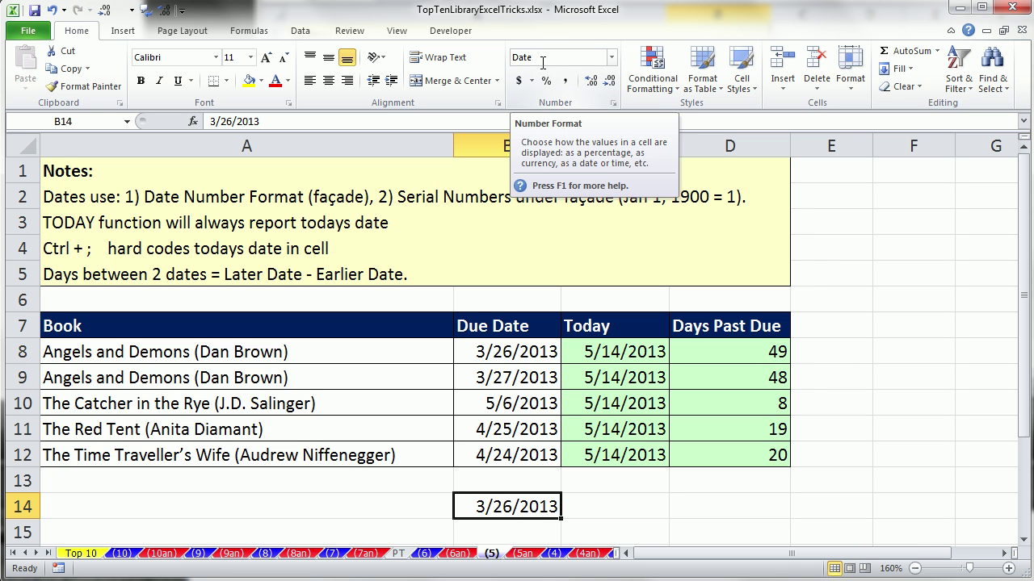
left_click(611, 57)
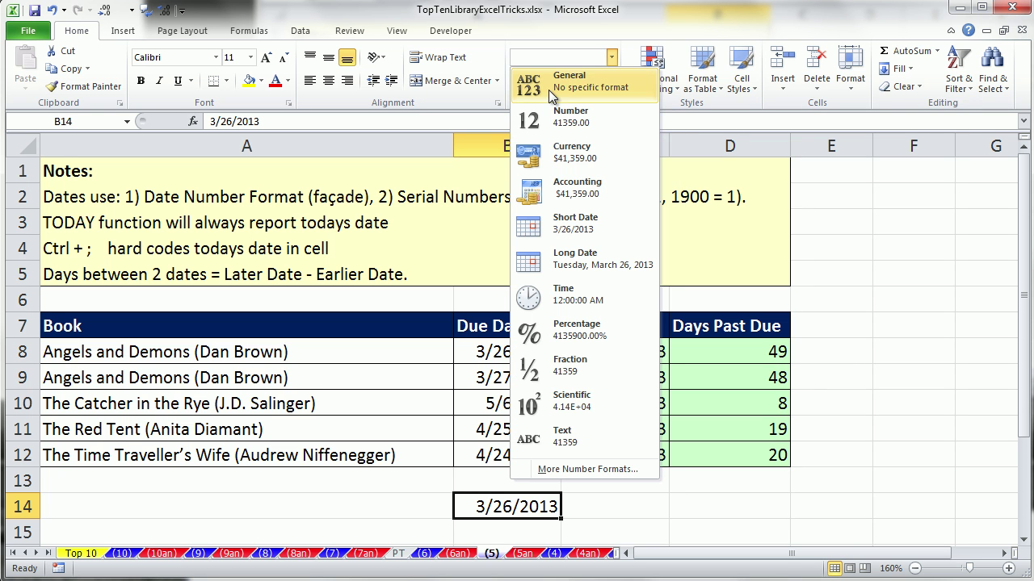
left_click(548, 89)
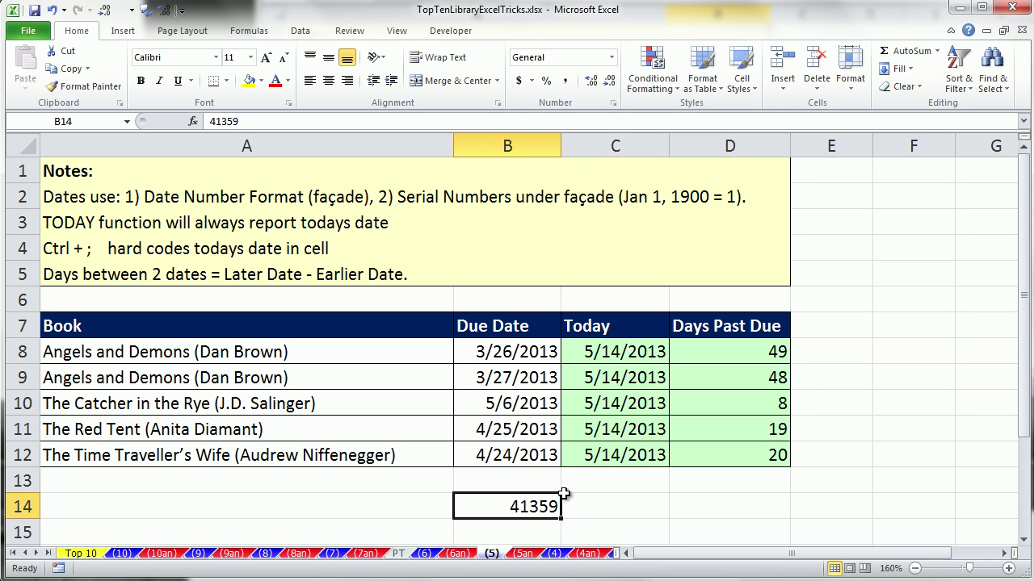
Step: Enter the date 5/14/2013 in cell C14 and format the cell as General
left_click(618, 506)
type("5/1")
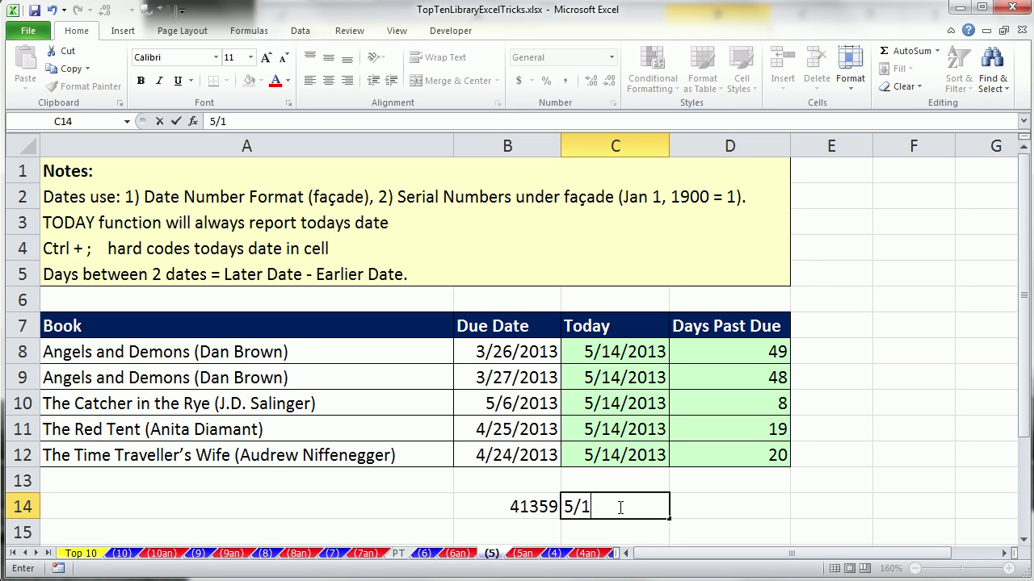
type("4/2013")
key("ctrl+Return")
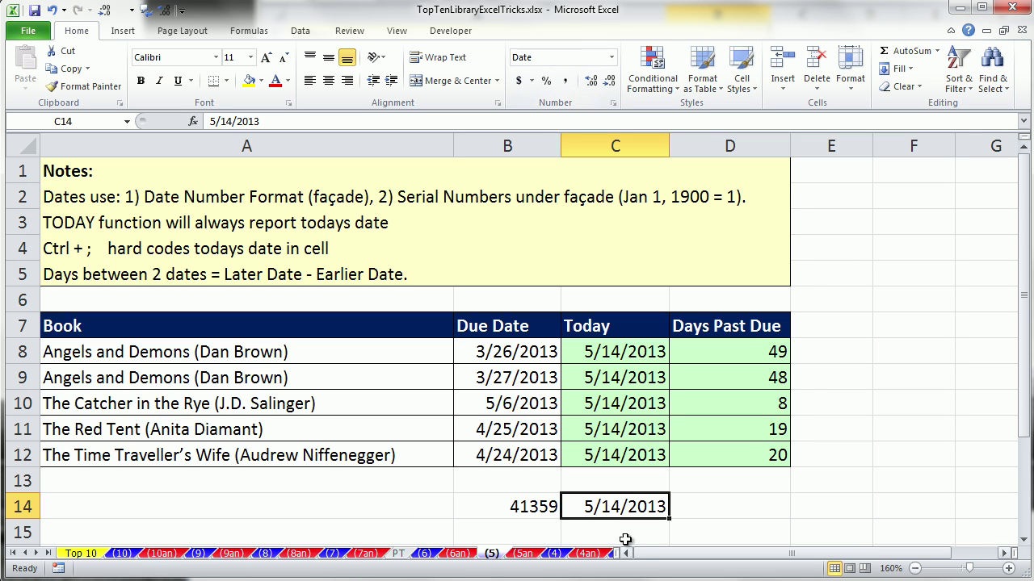
left_click(614, 60)
left_click(554, 78)
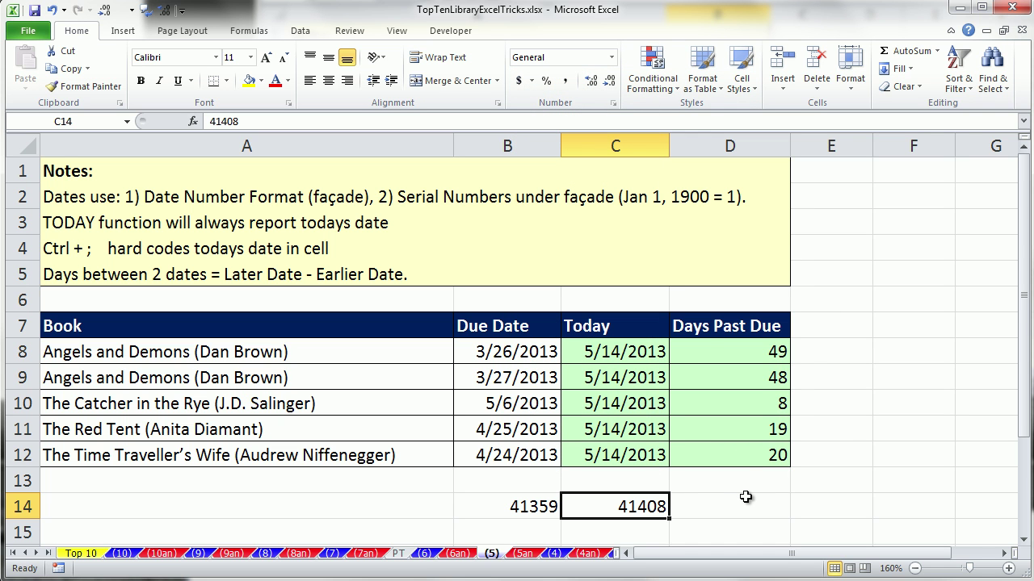
Step: Calculate the days between the two dates in cell D14 with the formula =C14-B14
left_click(733, 504)
type("=")
left_click(646, 507)
type("-")
left_click(493, 506)
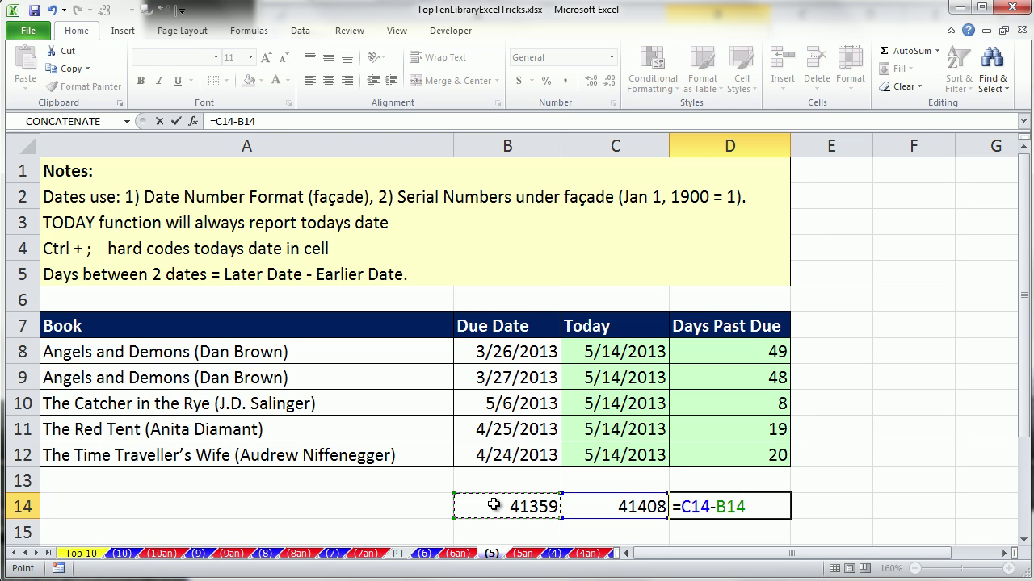
key("ctrl+Return")
left_click_drag(485, 507, 581, 510)
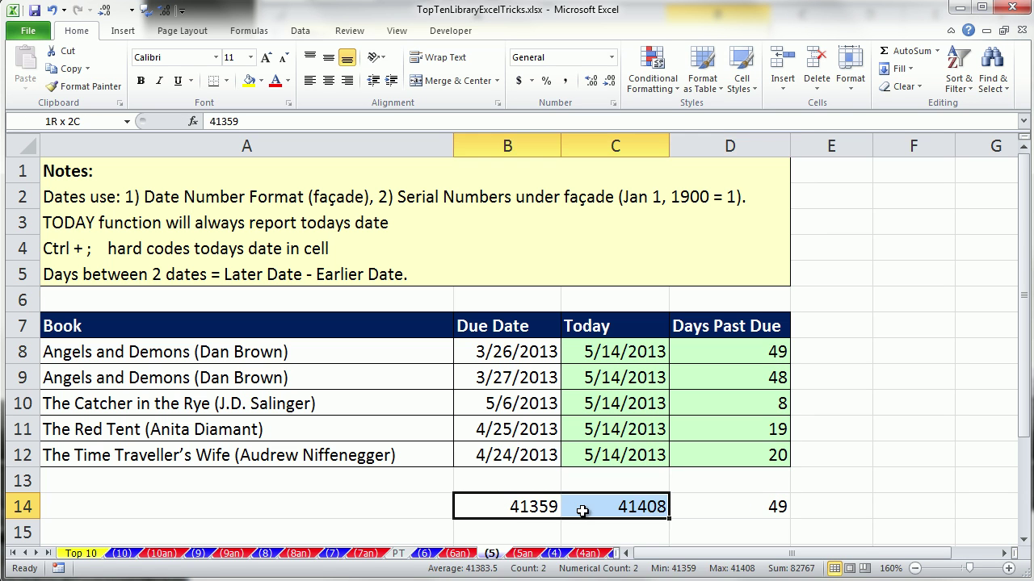
left_click_drag(493, 357, 607, 472)
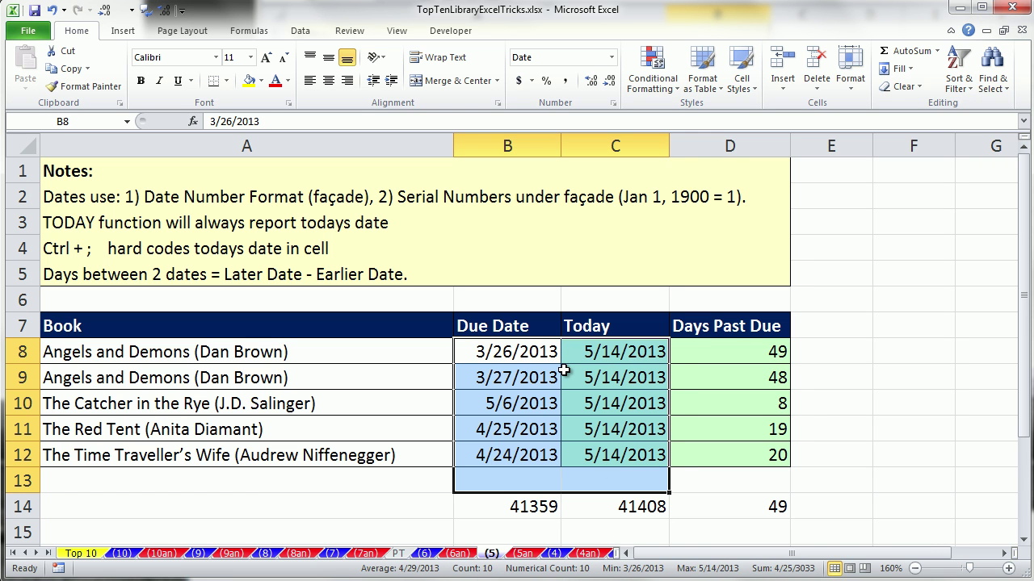
left_click_drag(529, 353, 611, 464)
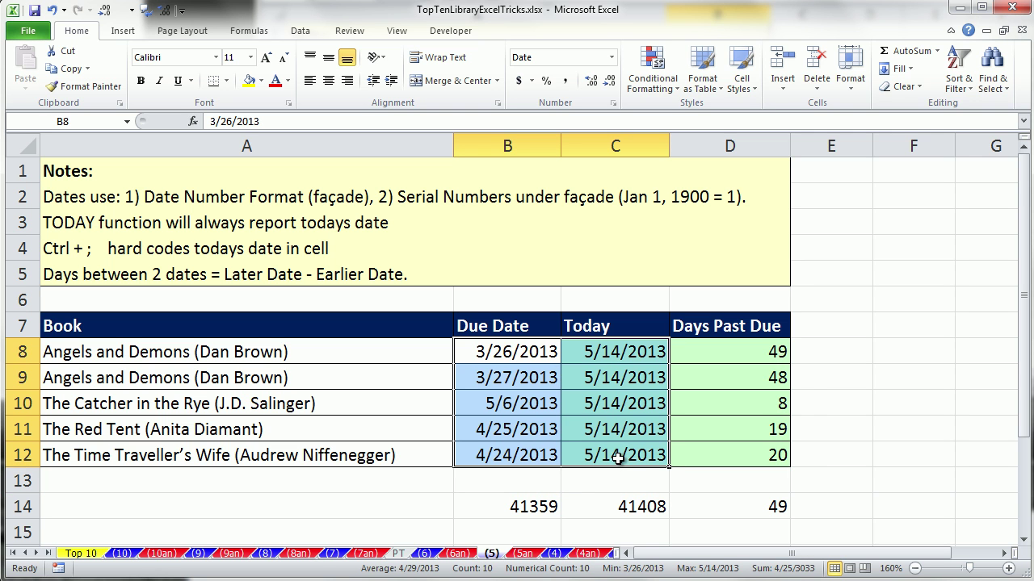
left_click_drag(526, 504, 617, 512)
left_click(732, 507)
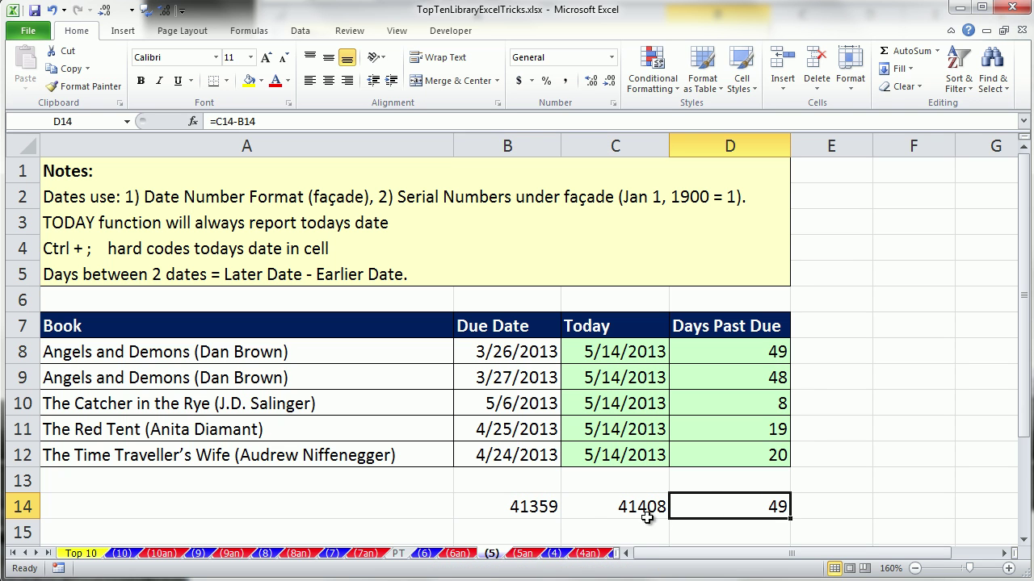
Step: Switch to the (4) worksheet, bring the remaining sheet tabs into view and reduce the zoom to 160%
left_click(557, 555)
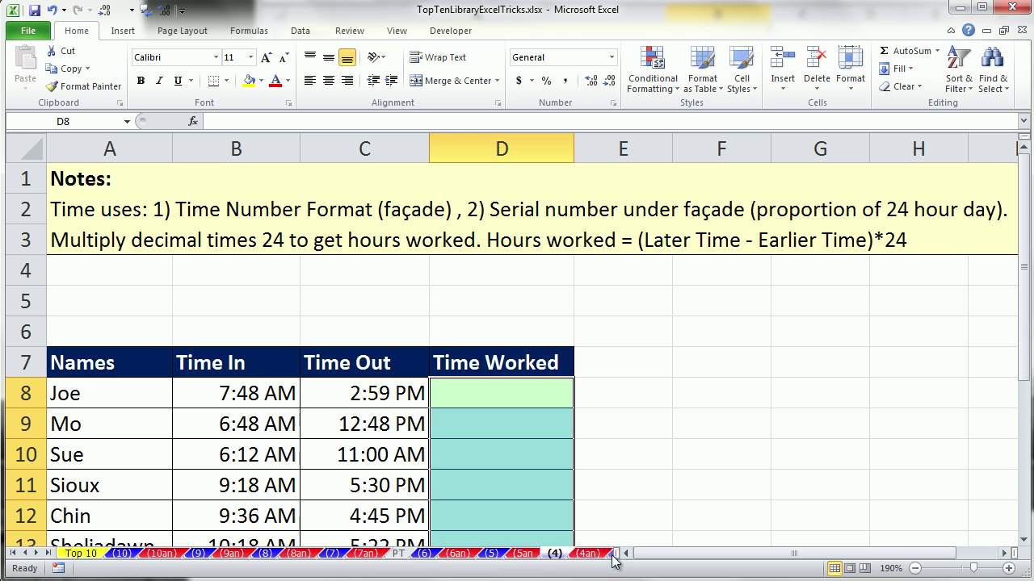
left_click(38, 554)
left_click(38, 554)
left_click(38, 554)
left_click(38, 553)
left_click(38, 554)
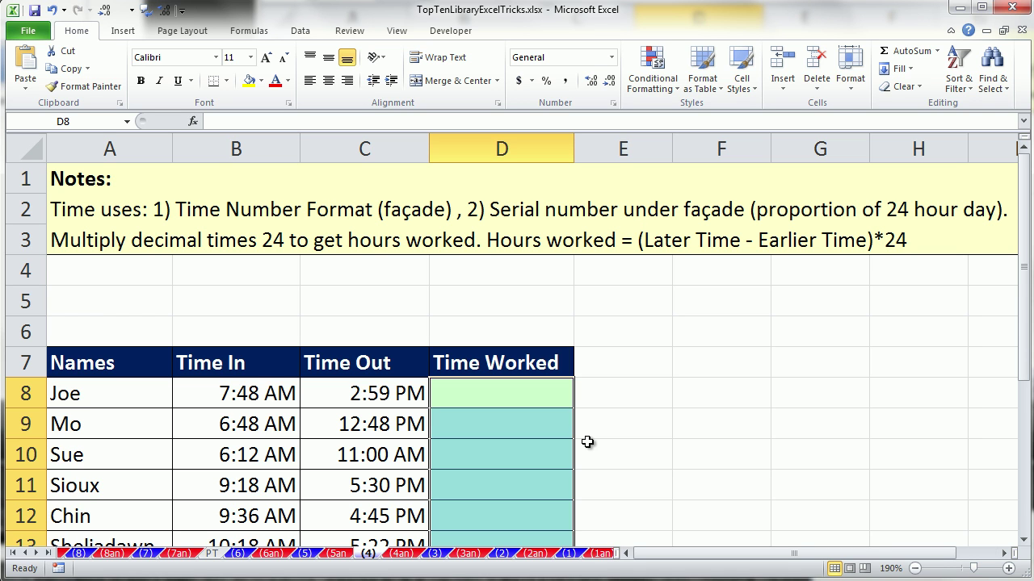
scroll(577, 450, "down", 4)
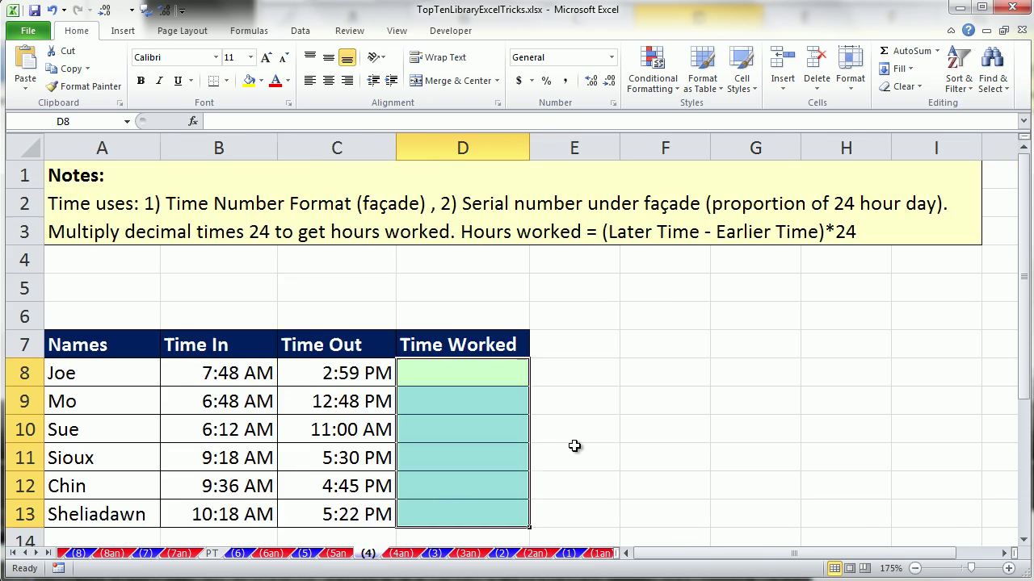
scroll(574, 445, "up", 1)
scroll(574, 446, "down", 3)
scroll(574, 446, "up", 2)
scroll(574, 446, "down", 1)
scroll(574, 446, "up", 3)
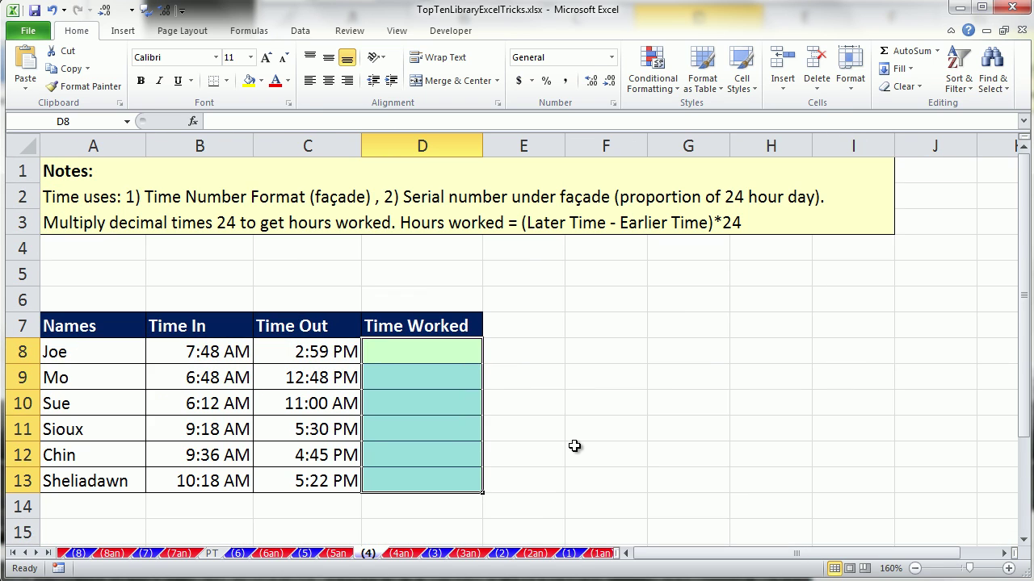
Step: Enter the time 8:00 AM in cell G7, beside the time sheet table
left_click(239, 354)
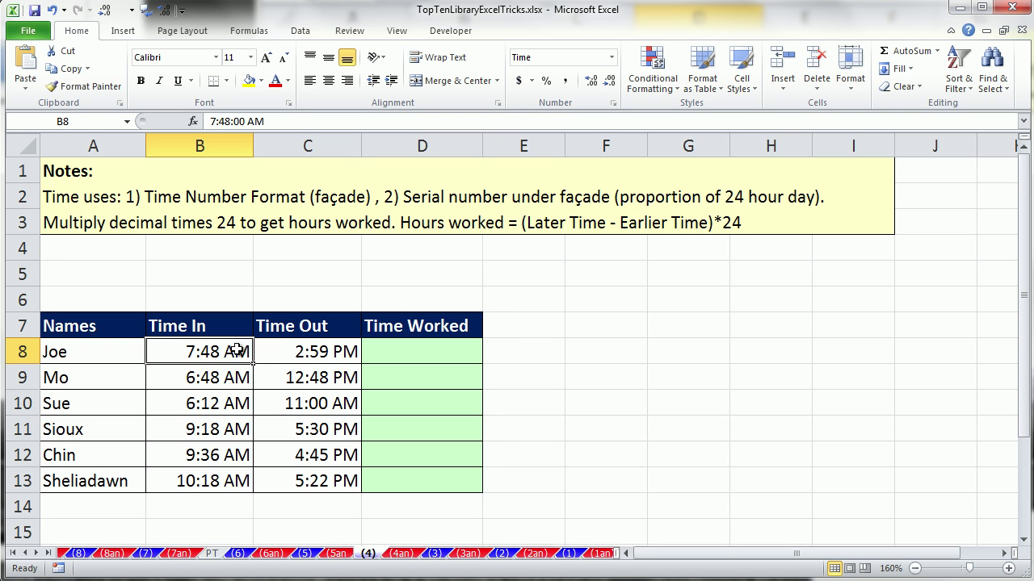
left_click(348, 357)
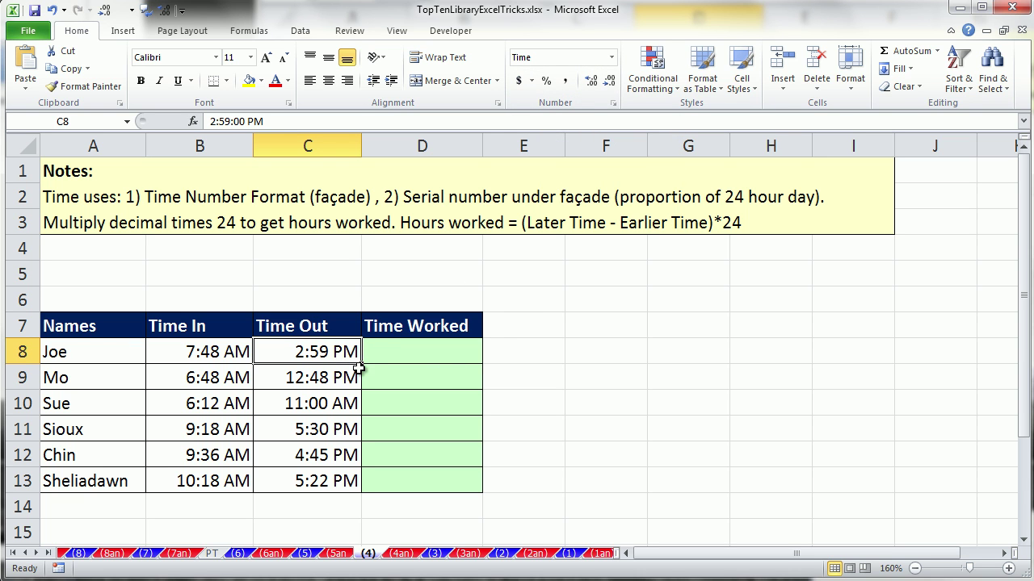
left_click(215, 360)
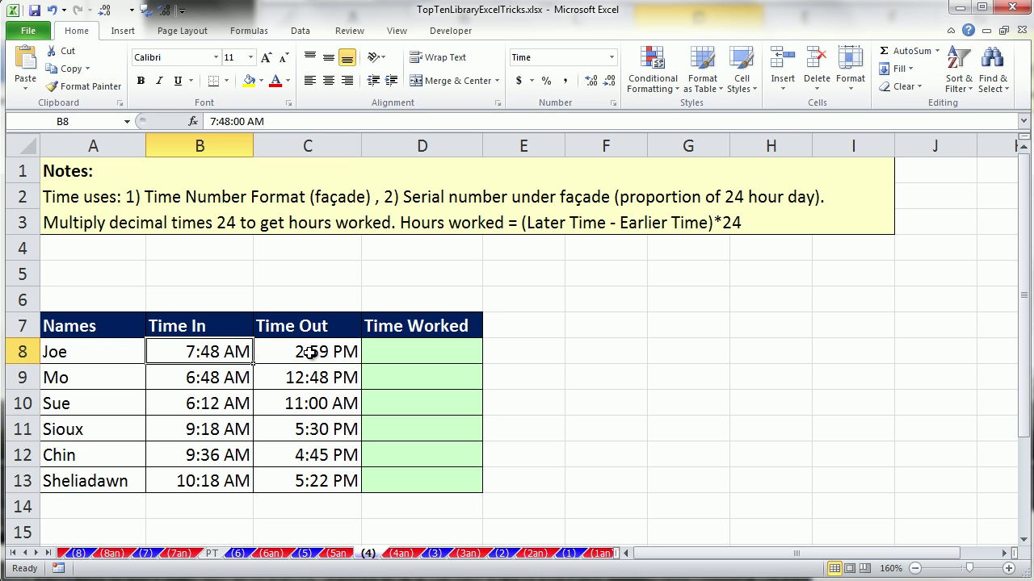
left_click(675, 331)
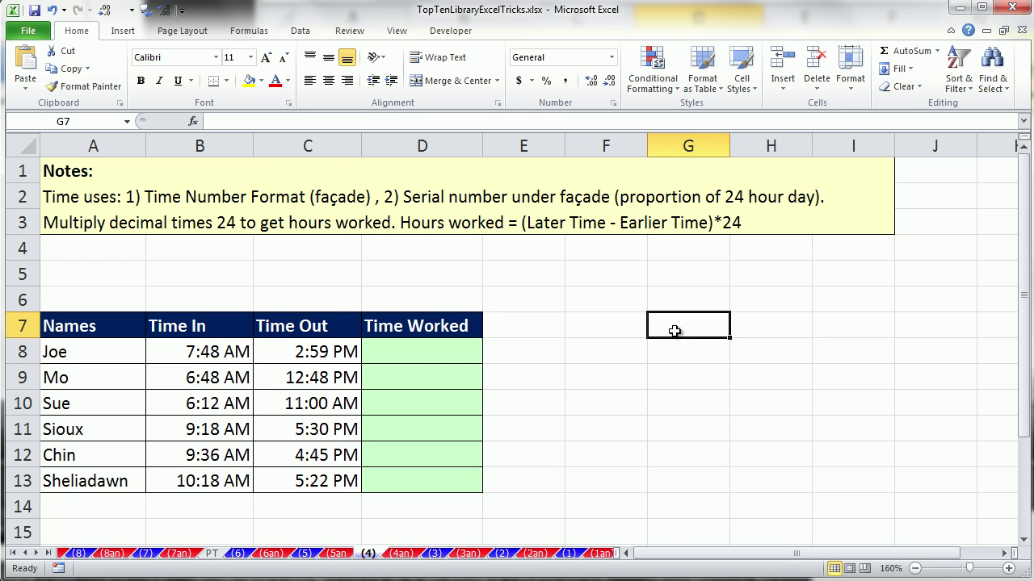
left_click(306, 356)
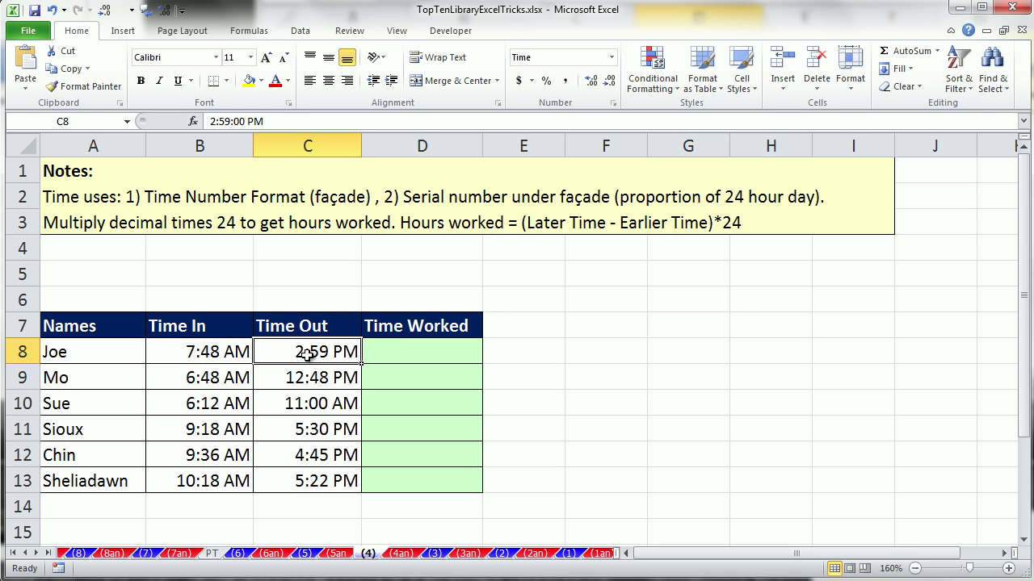
left_click(675, 318)
type("8")
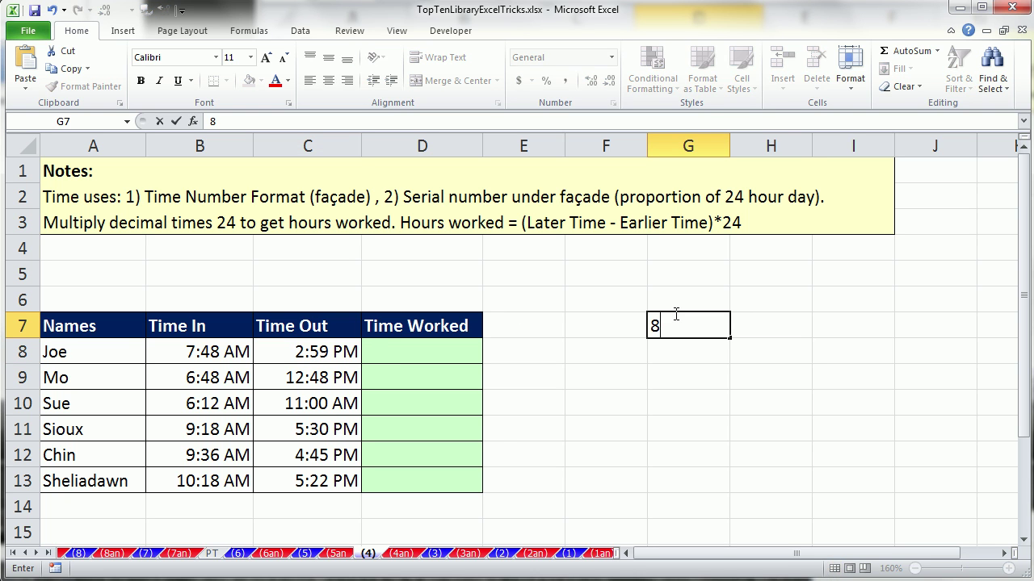
type(":00 PM")
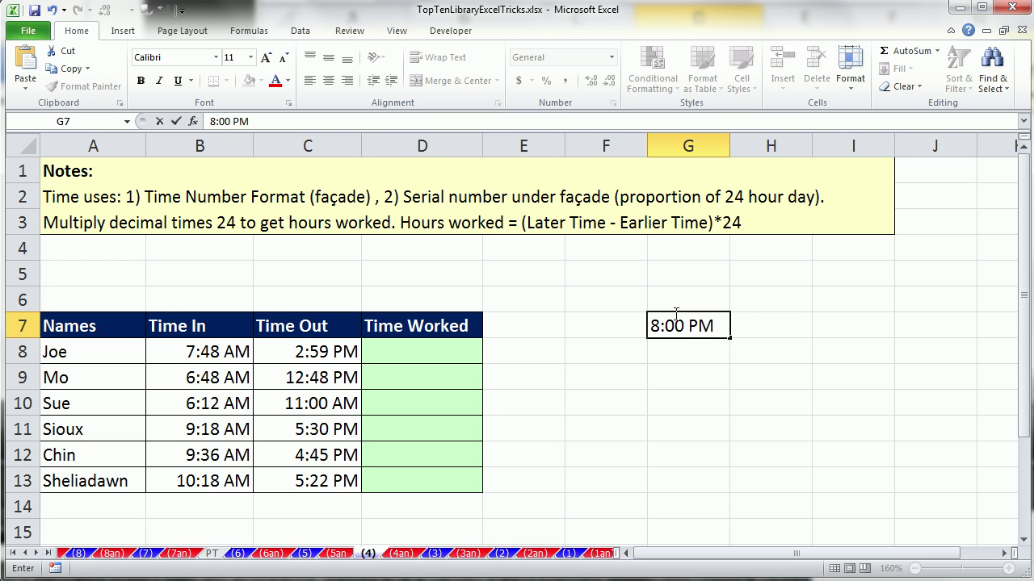
key("BackSpace")
key("BackSpace")
type("AM")
key("Return")
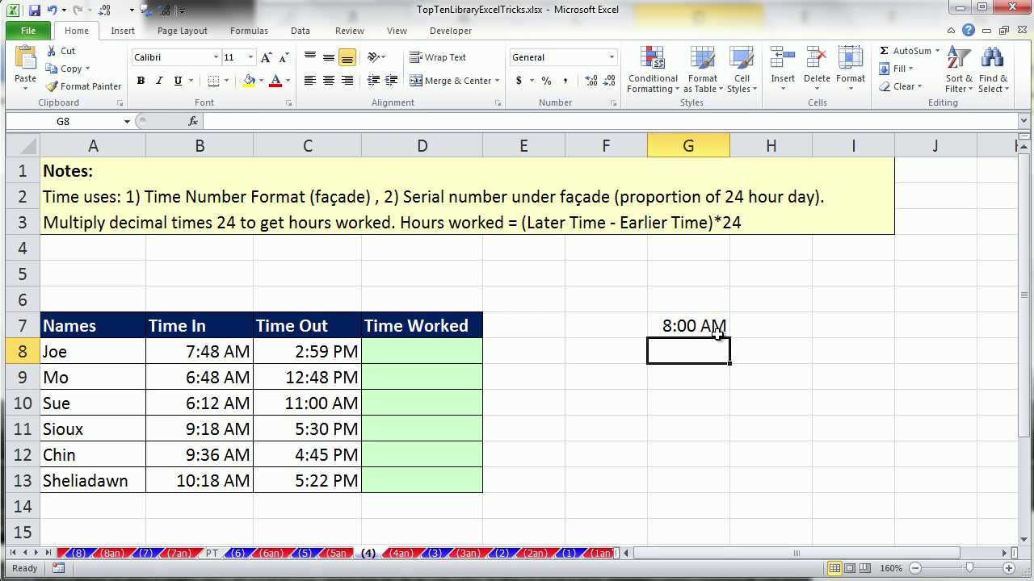
Step: Enter the time 5:00 PM in cell G8, directly below the 8:00 AM time
type("5:")
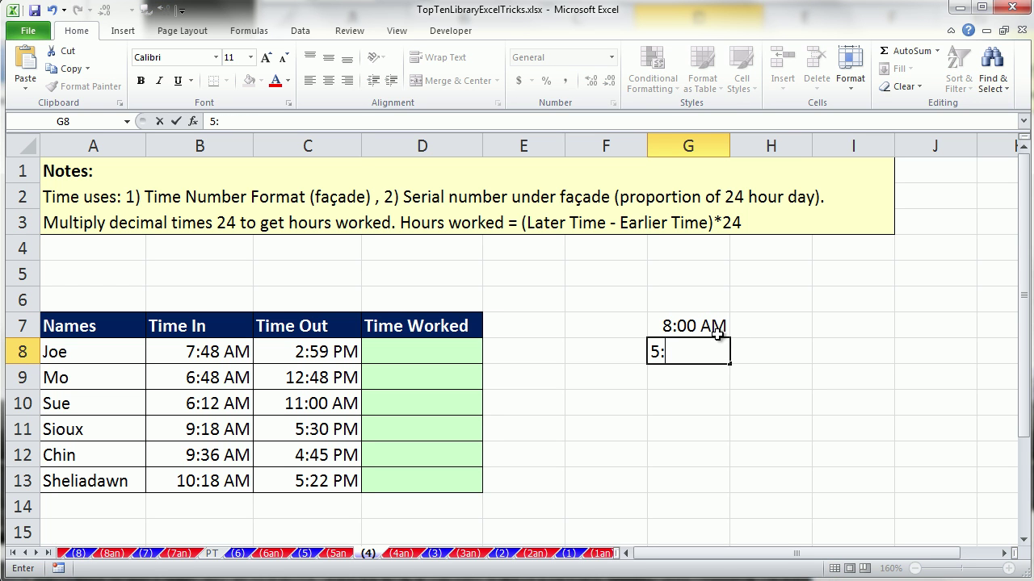
type("00 PM")
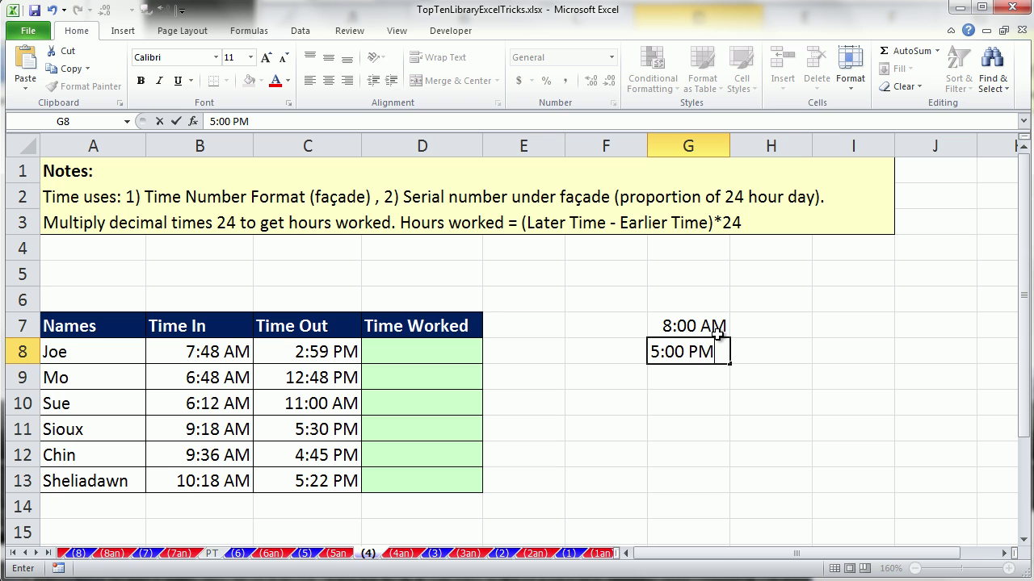
key("Return")
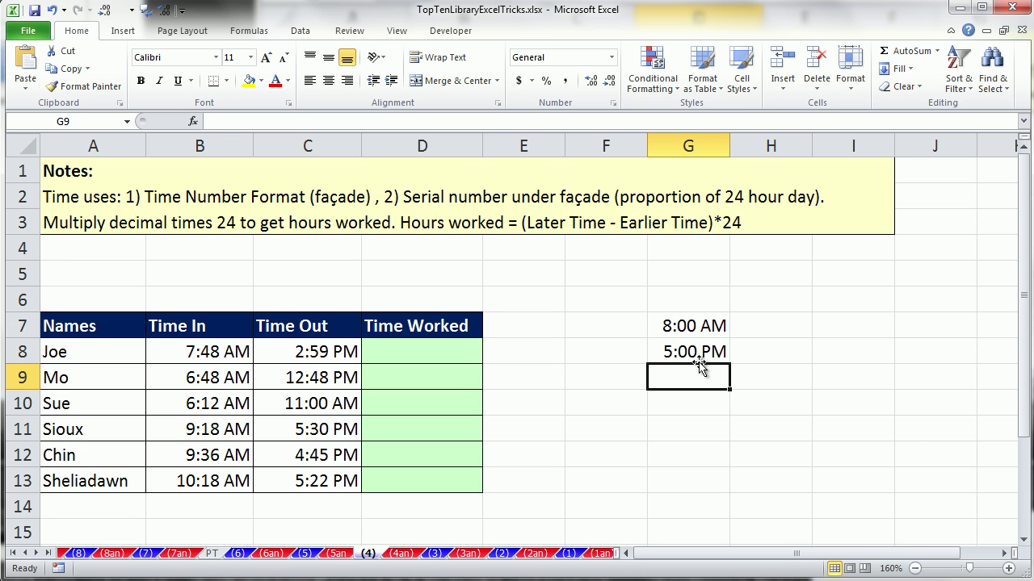
Step: Calculate 8:00 AM as a proportion of the 24-hour day in cell H7 with the formula =8/24
left_click(765, 327)
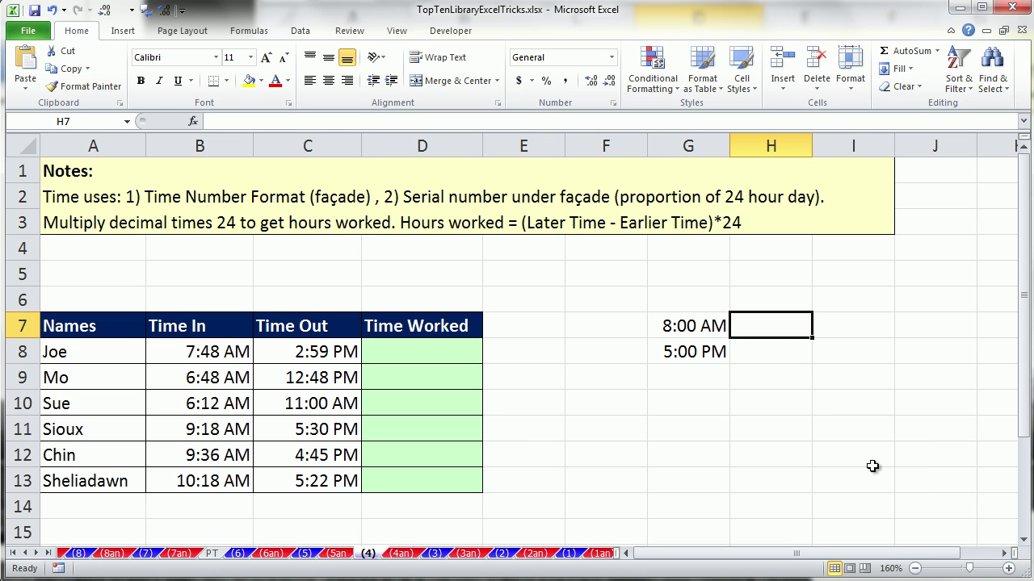
type("=")
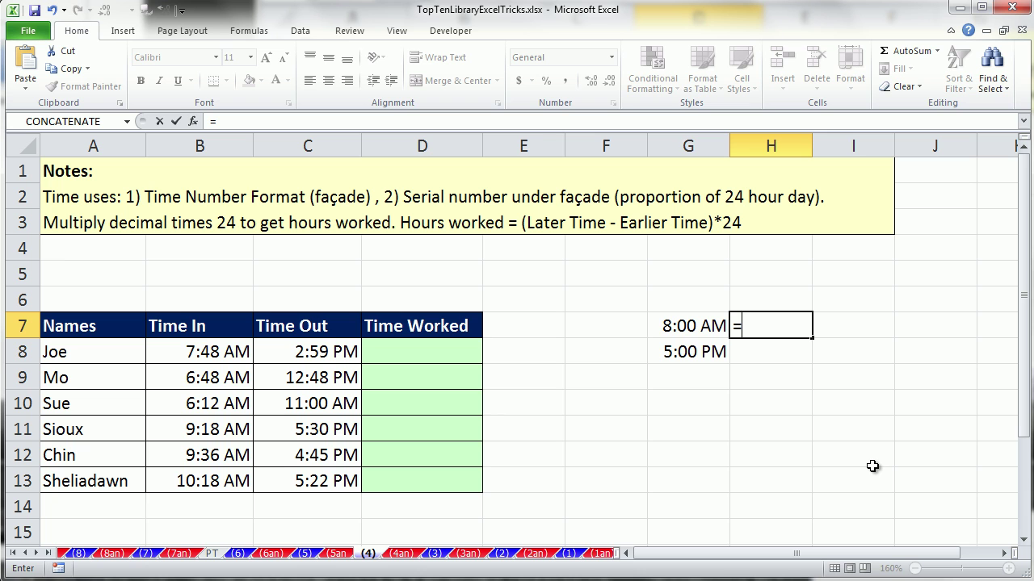
type("8/24")
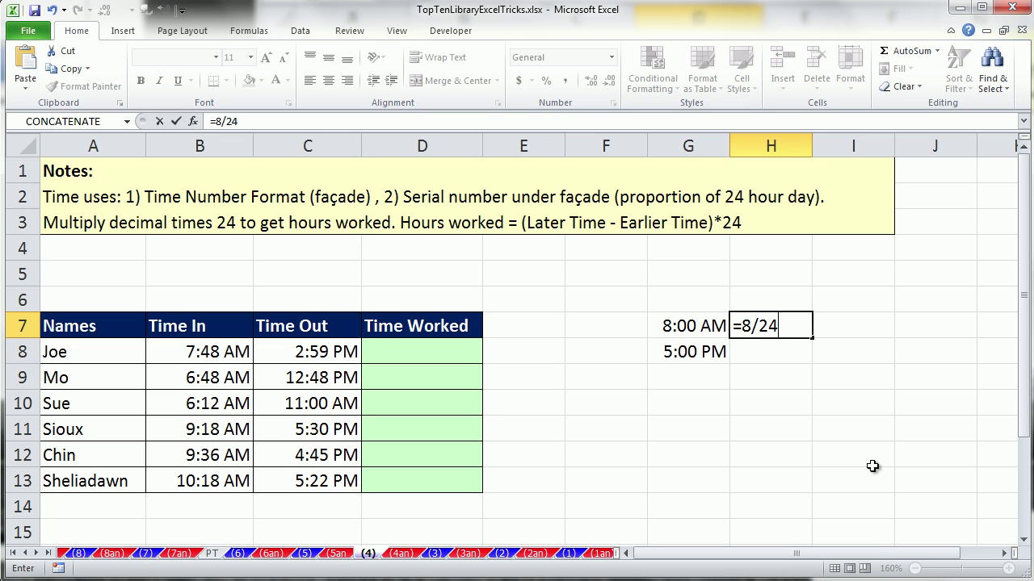
key("ctrl+Return")
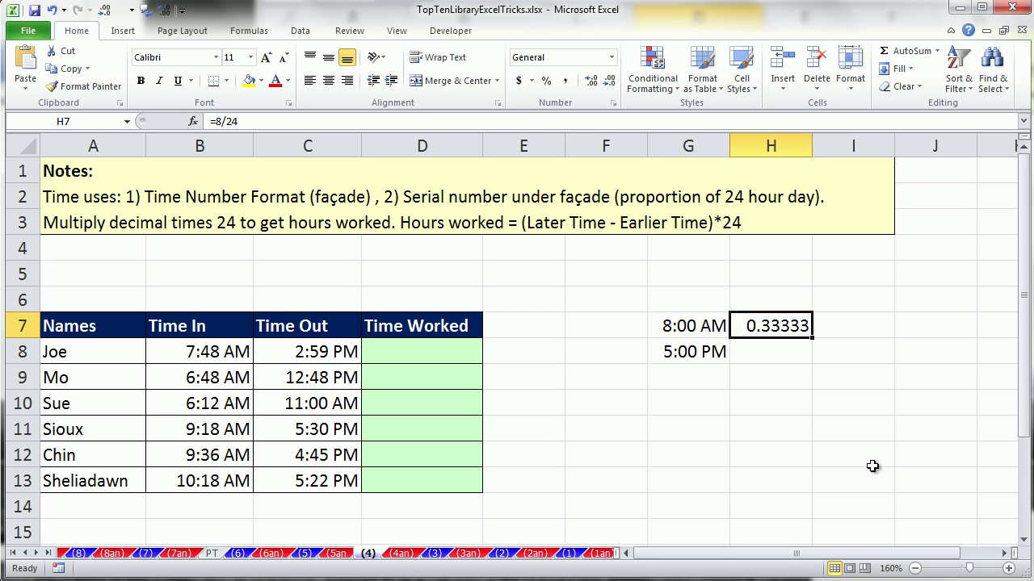
Step: Calculate 5:00 PM as a proportion of the day in cell H8 with the formula =17/24
left_click(748, 350)
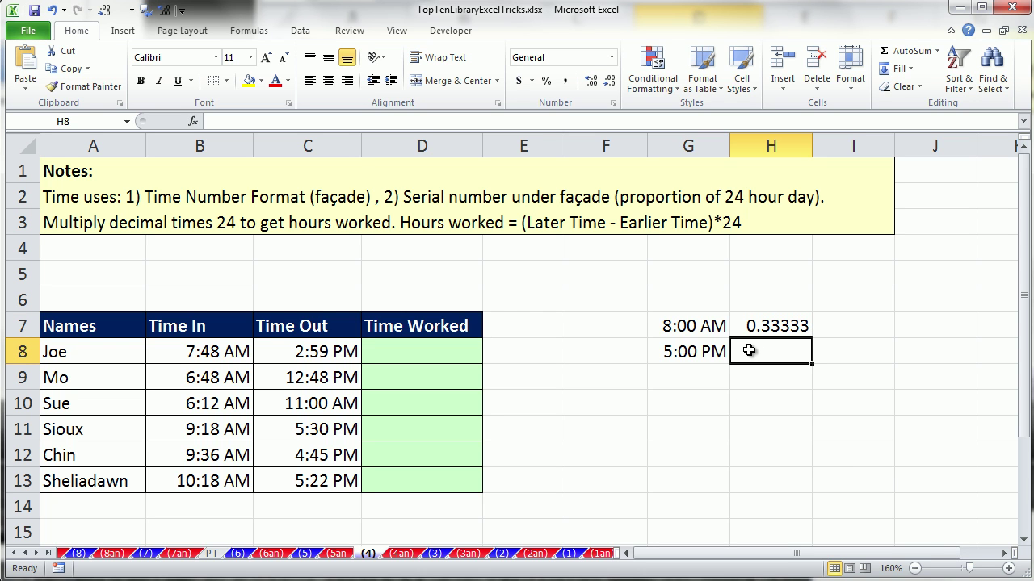
type("=")
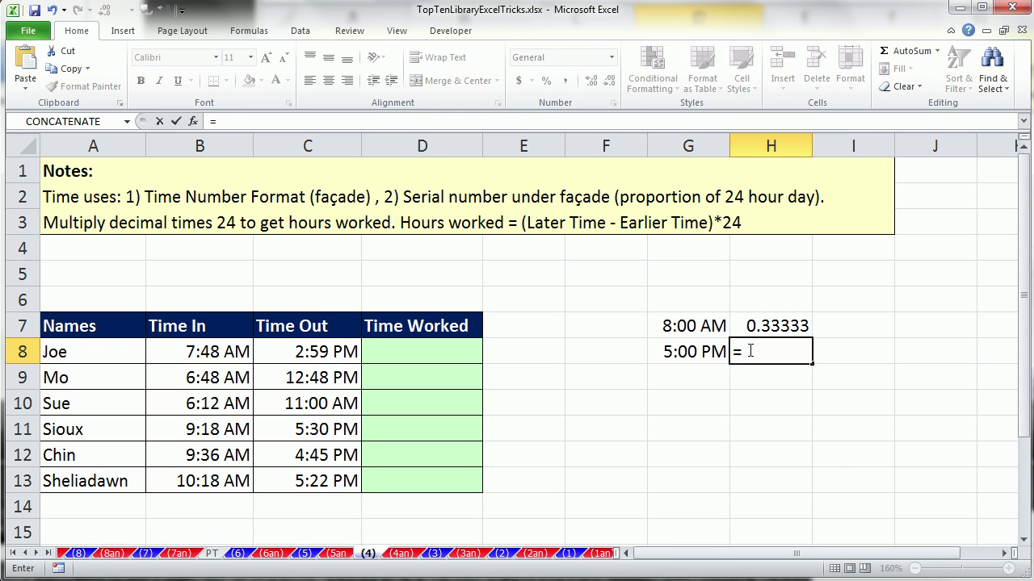
type("17/24")
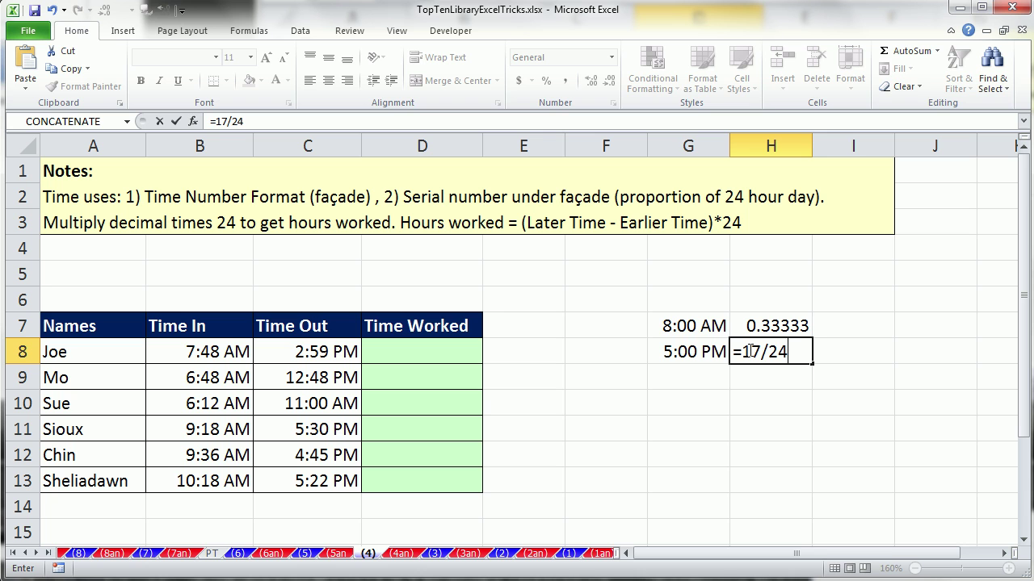
key("ctrl+Return")
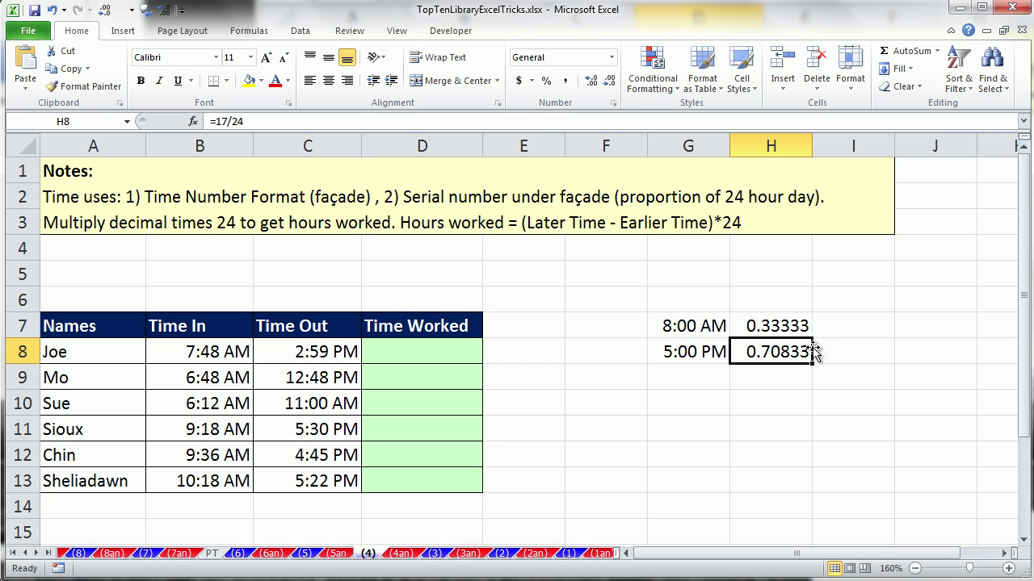
Step: Subtract the earlier time's proportion from the later one in cell H9 with the formula =H8-H7
left_click(765, 382)
type("=")
key("Up")
type("-")
key("Up")
key("Up")
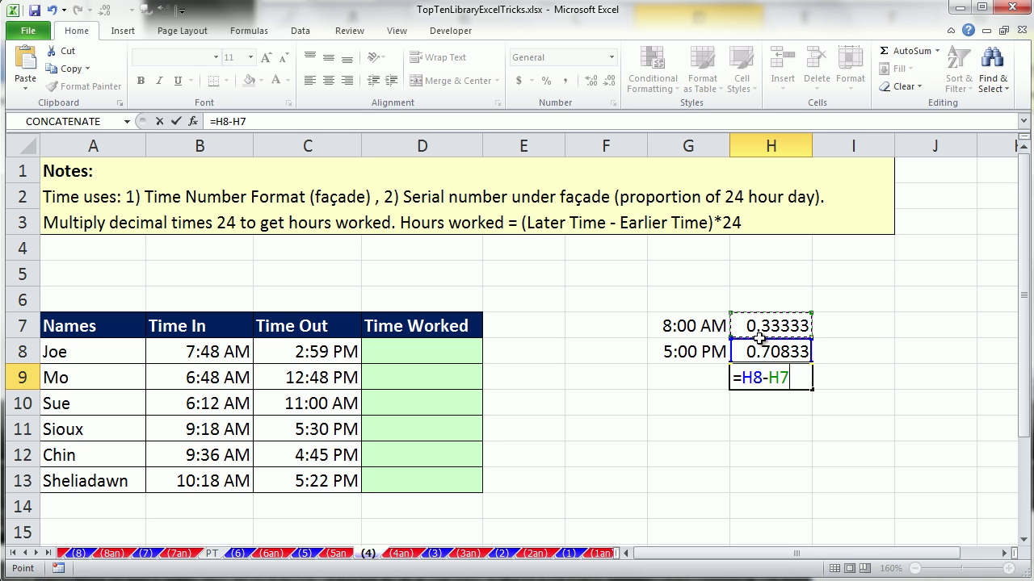
key("ctrl+Return")
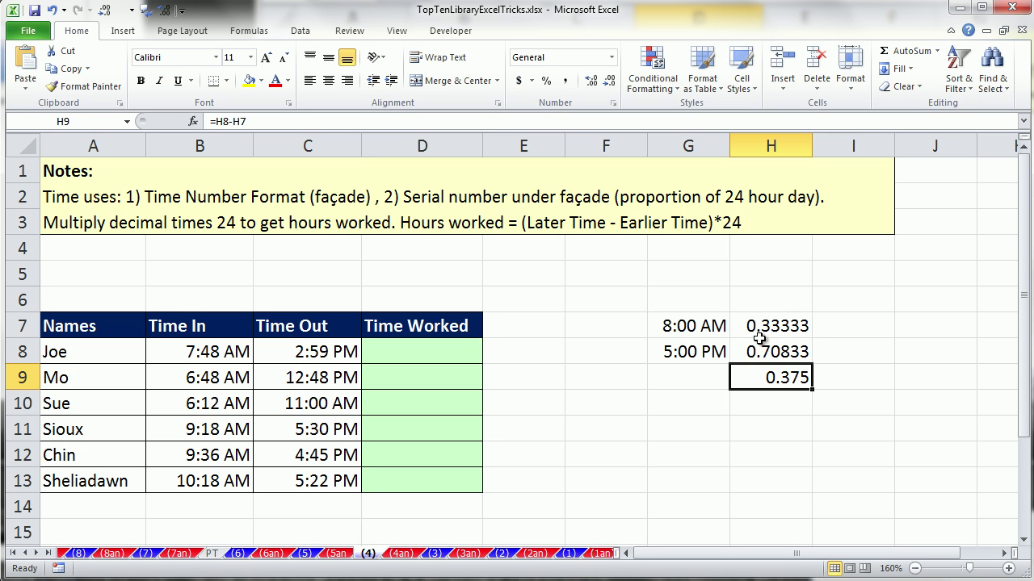
Step: Convert the difference in cell H9 to hours by changing its formula to =(H8-H7)*24
double_click(776, 383)
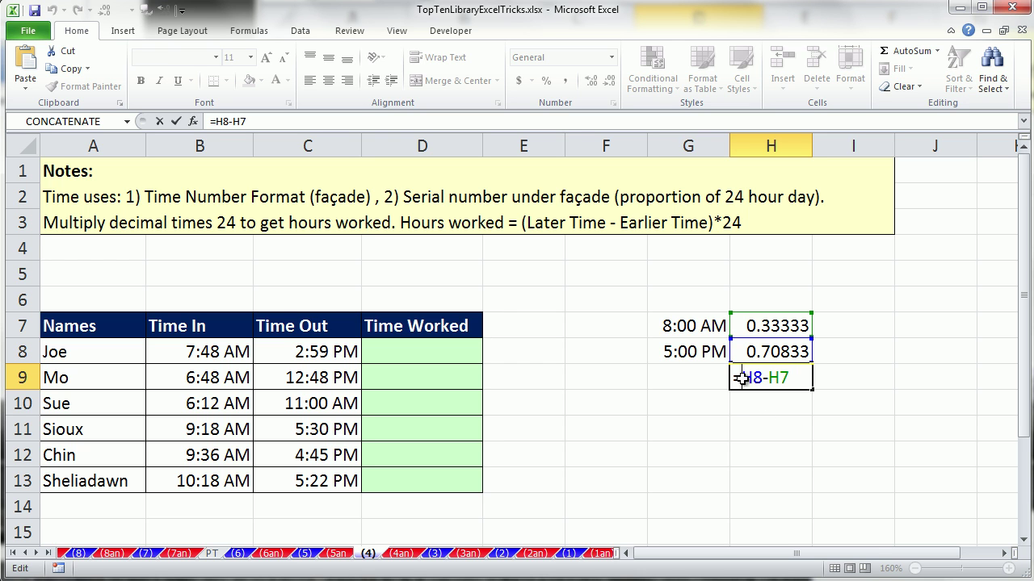
type("(")
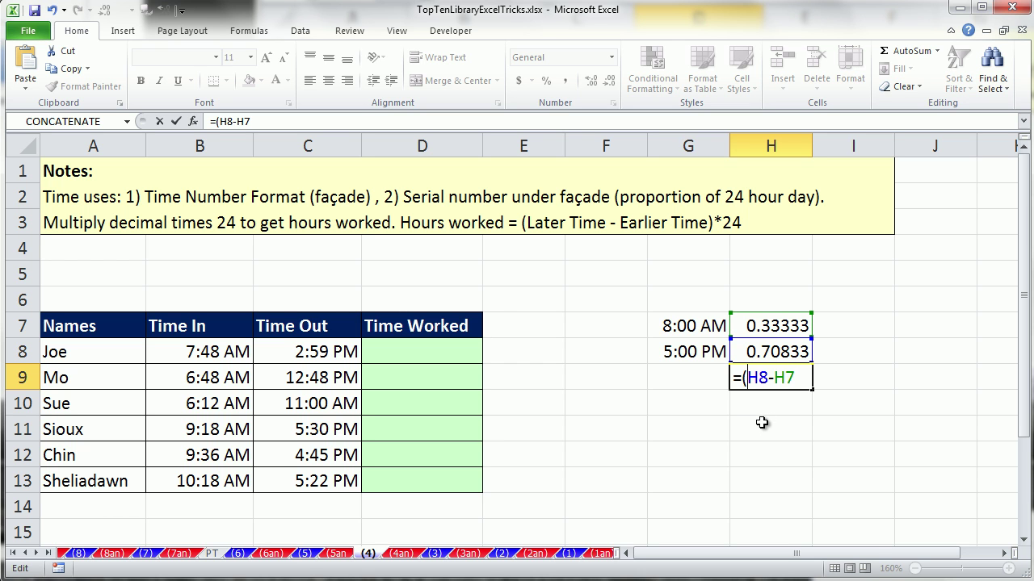
left_click(792, 376)
type(")*24")
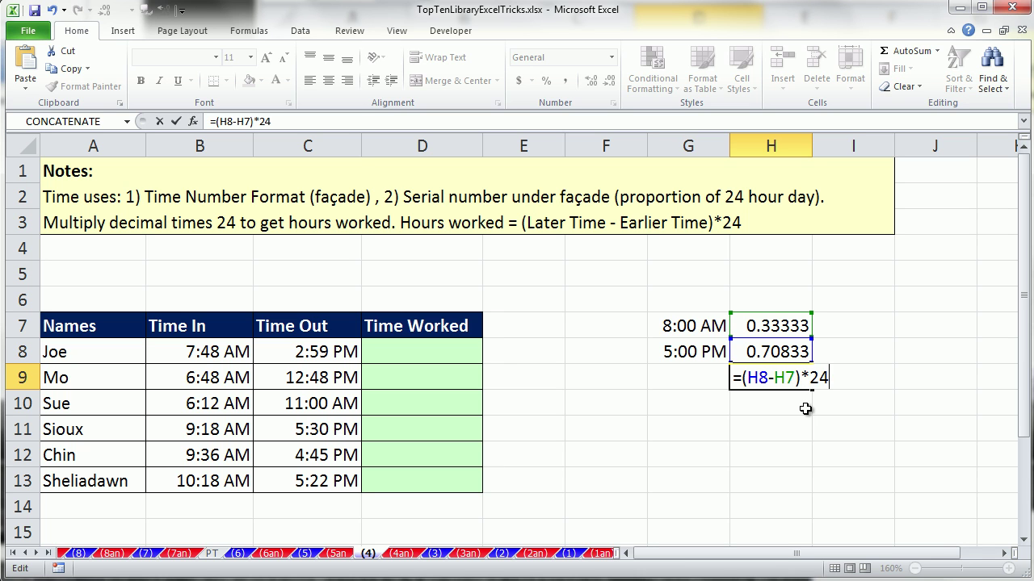
key("ctrl+Return")
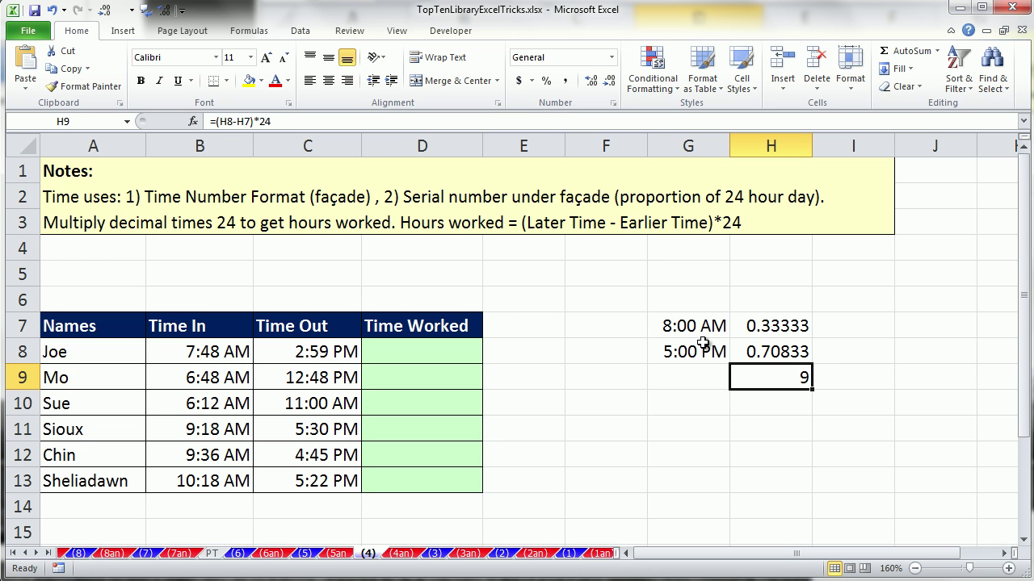
Step: Calculate the hours worked in cell D8 with =(C8-B8)*24 and fill the formula down the Time Worked column to D13
left_click(433, 356)
type("=(")
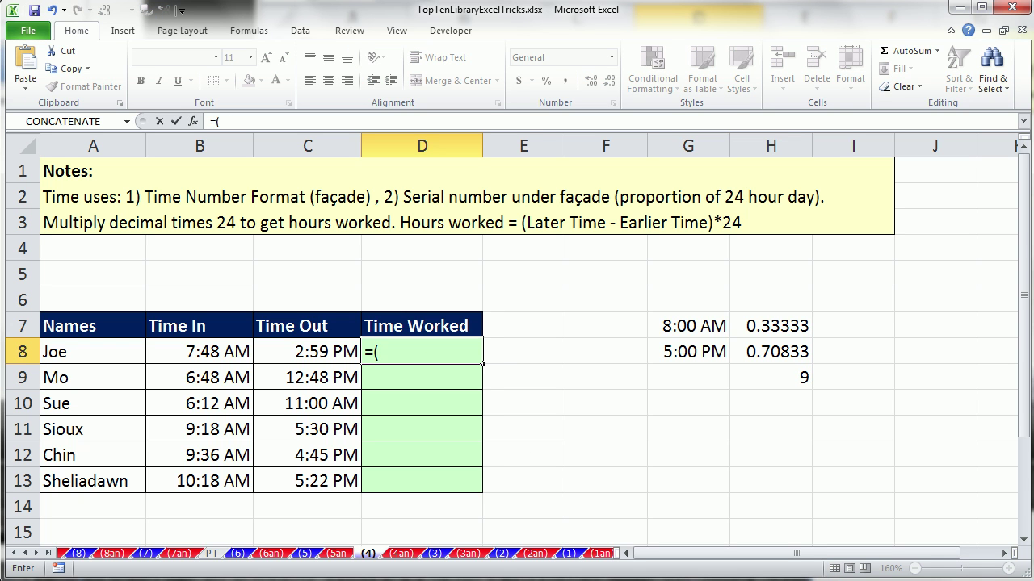
left_click(349, 352)
type("-")
left_click(231, 352)
type(")*24")
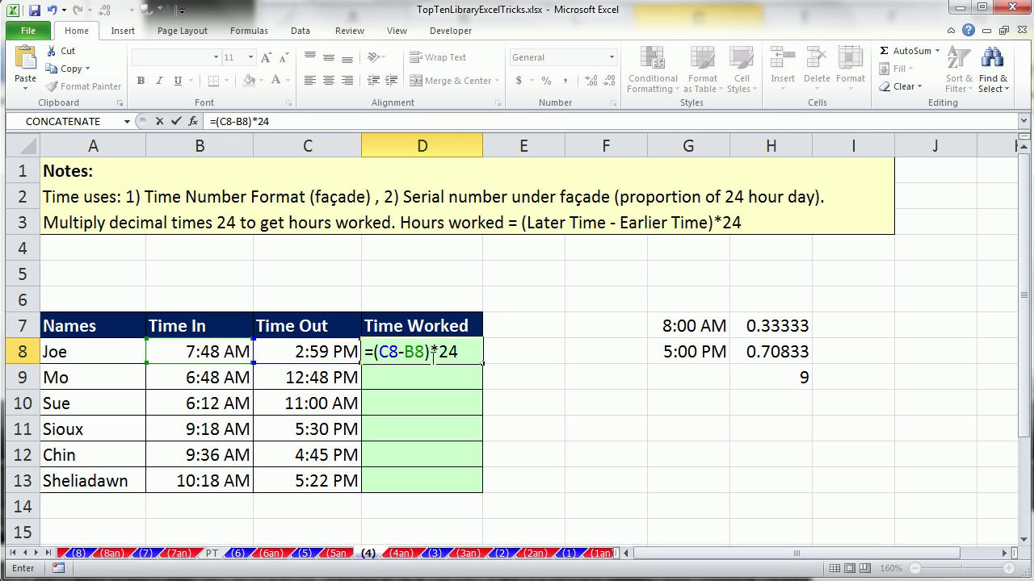
key("ctrl+Return")
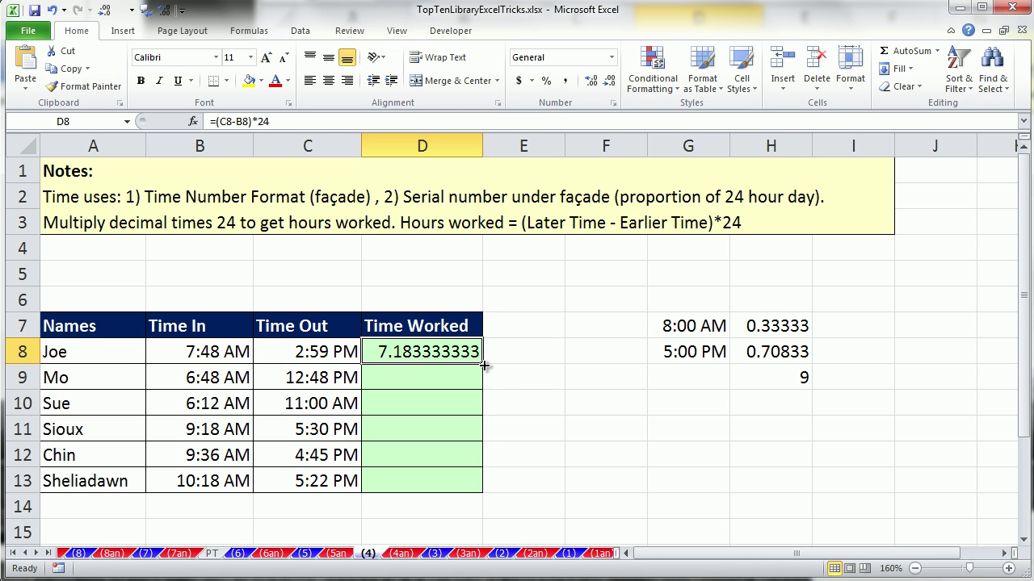
double_click(483, 365)
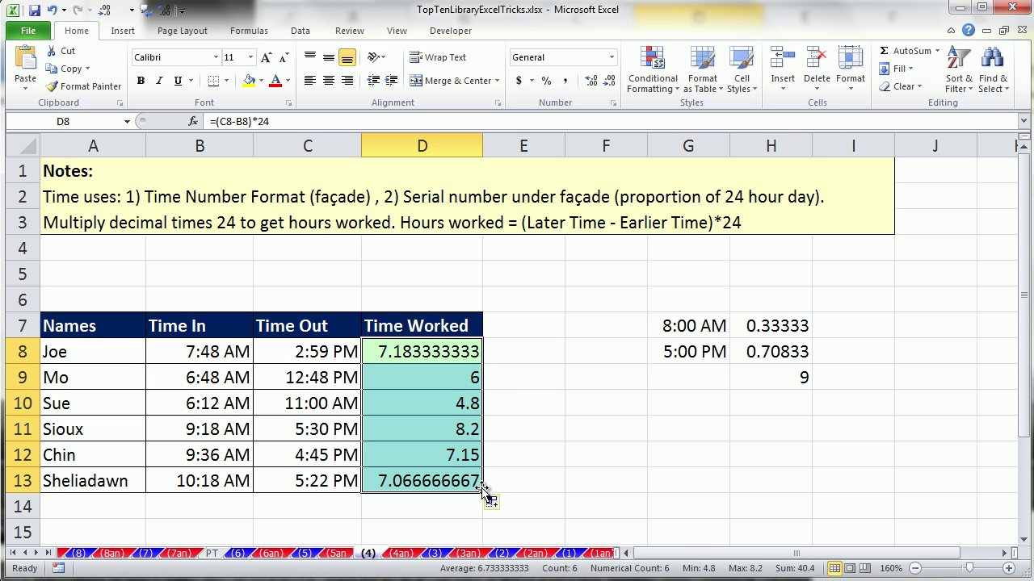
left_click(450, 408)
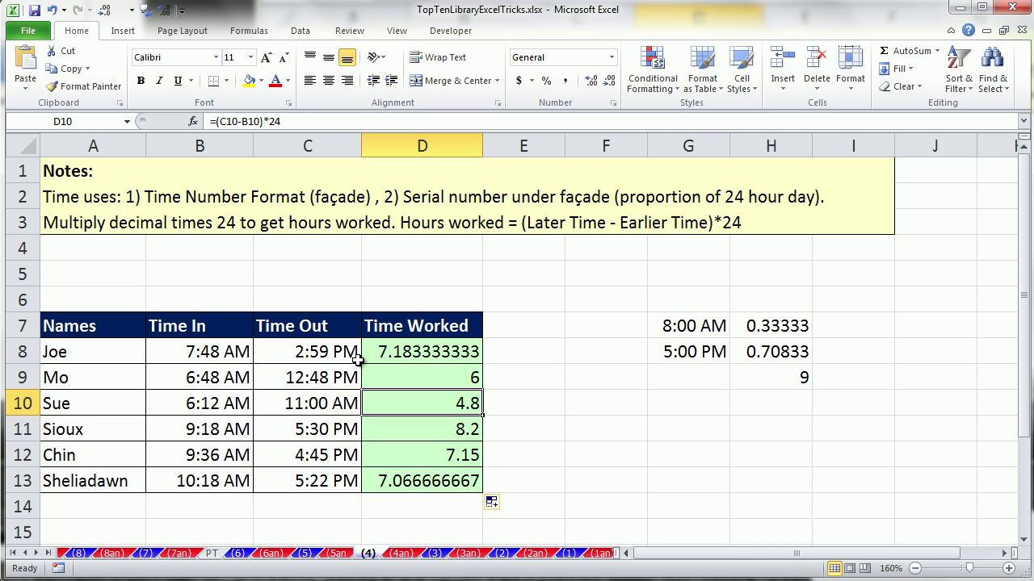
left_click_drag(778, 332, 776, 353)
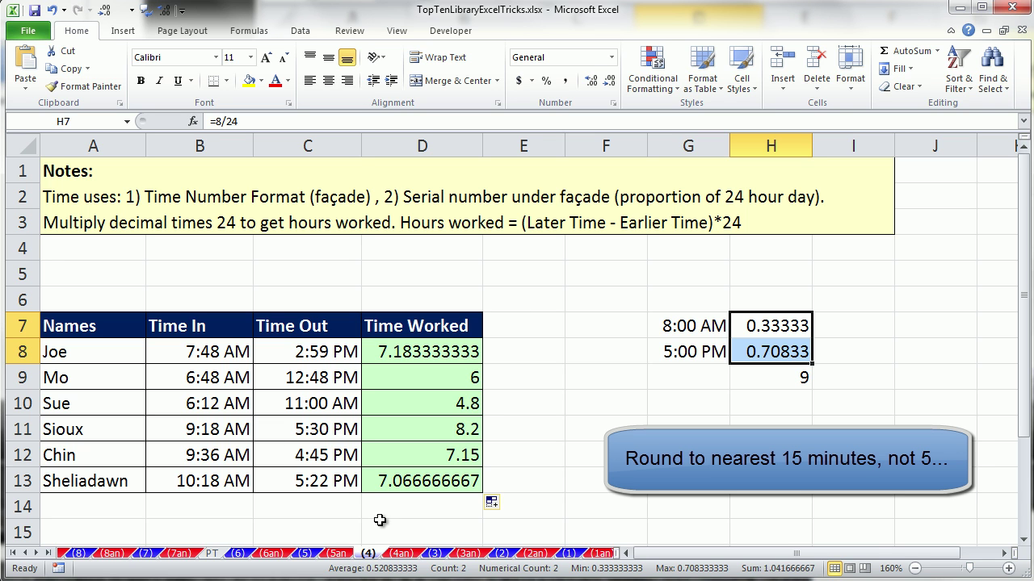
Step: Switch to the (3) worksheet and clear the contents of the second Time In, Time Out and Time Worked columns, cells D5:F10
left_click(434, 554)
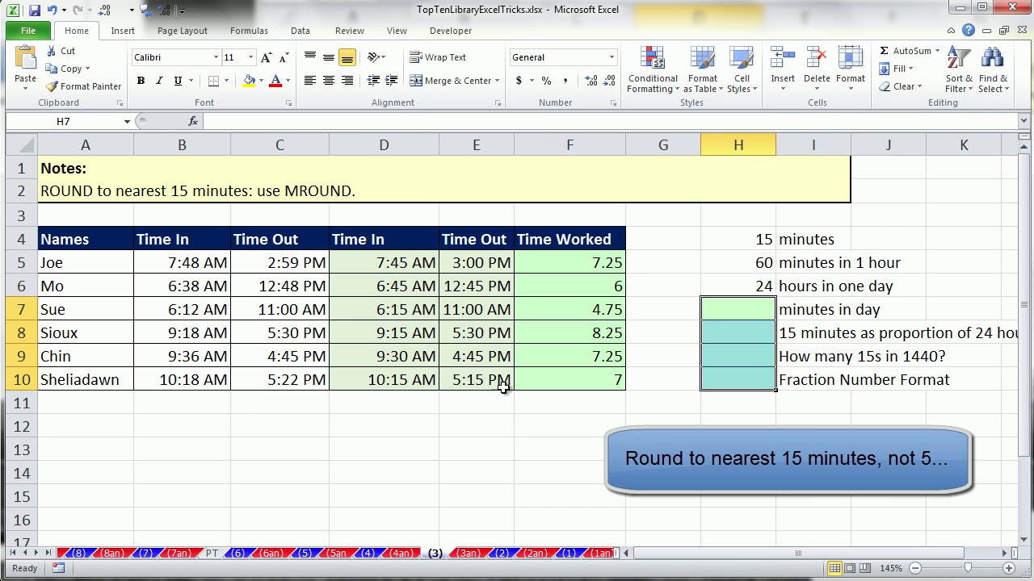
left_click_drag(383, 266, 572, 374)
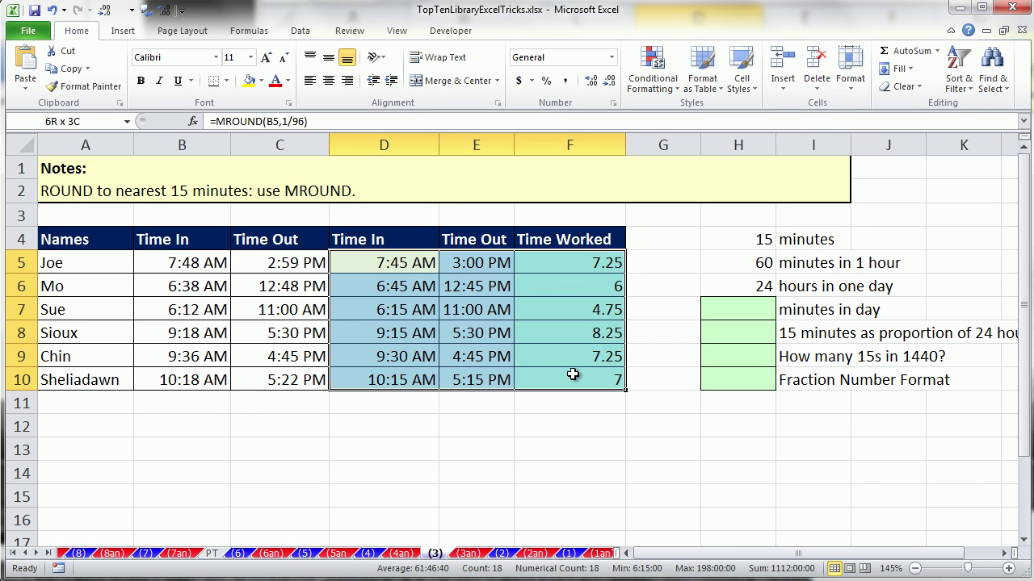
key("Delete")
left_click(728, 466)
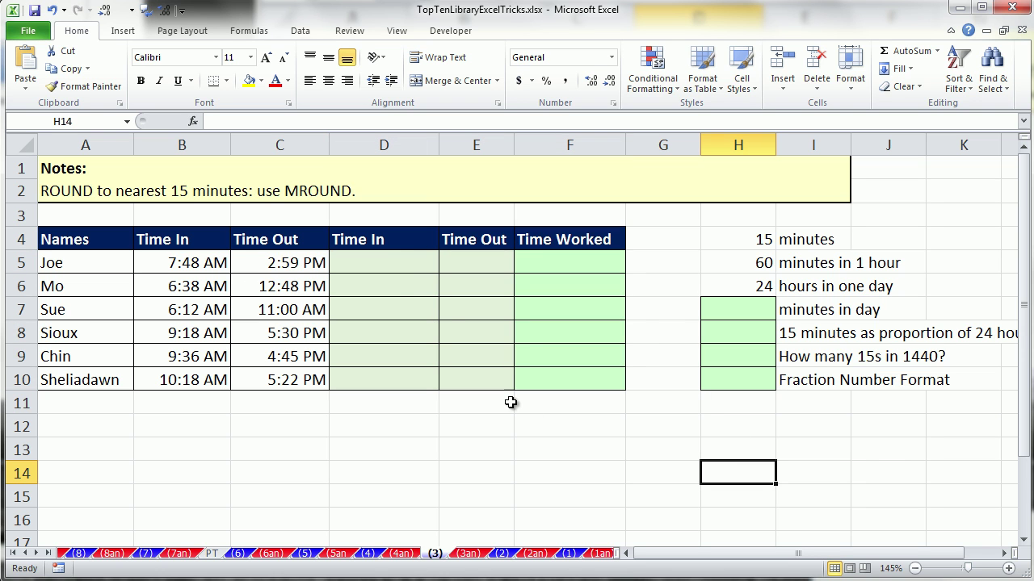
Step: Examine the first row's recorded times and the minute and hour values in H4:H6 needed for rounding to 15 minutes
left_click(399, 267)
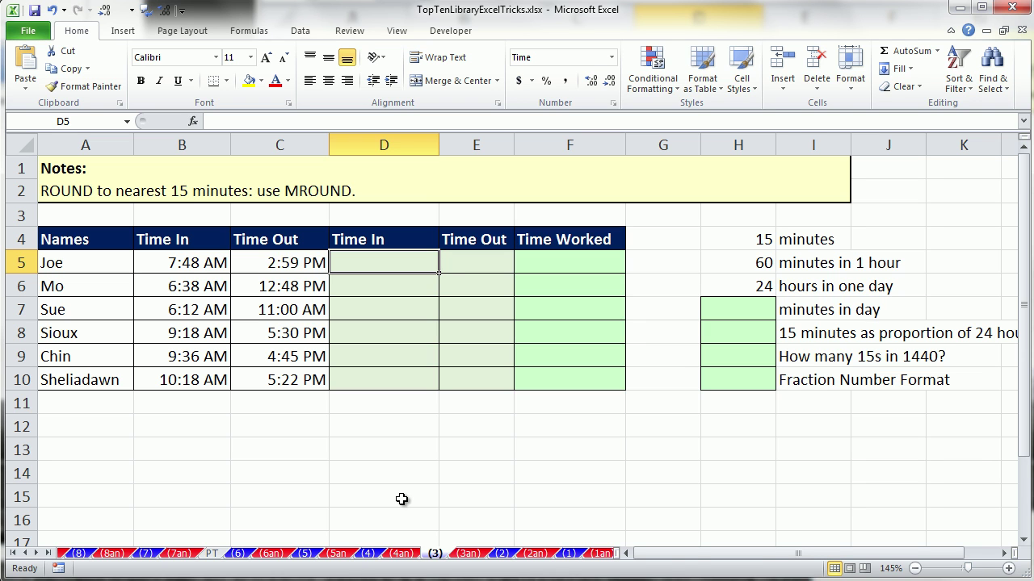
left_click_drag(196, 264, 259, 271)
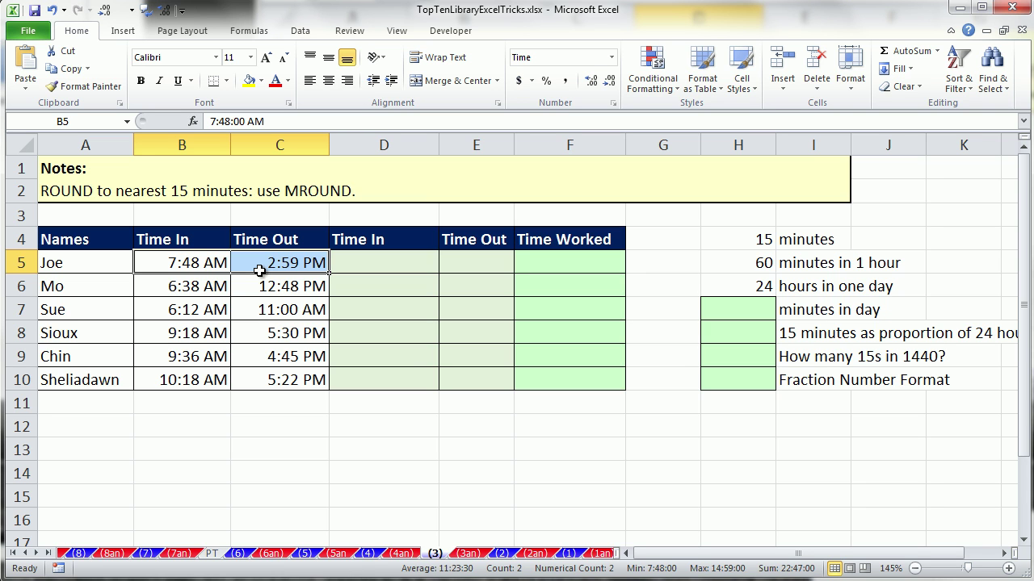
left_click(724, 240)
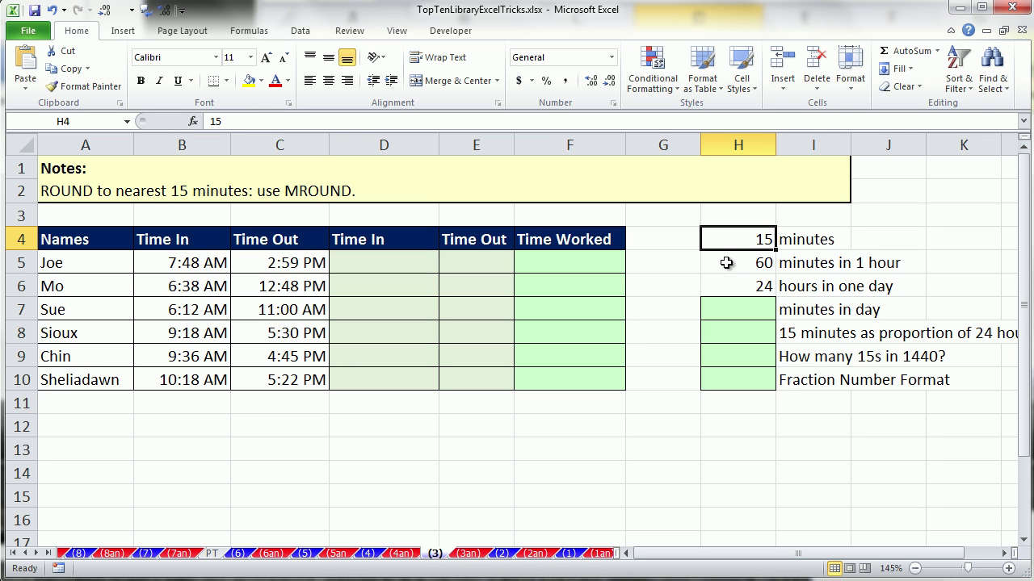
left_click(735, 268)
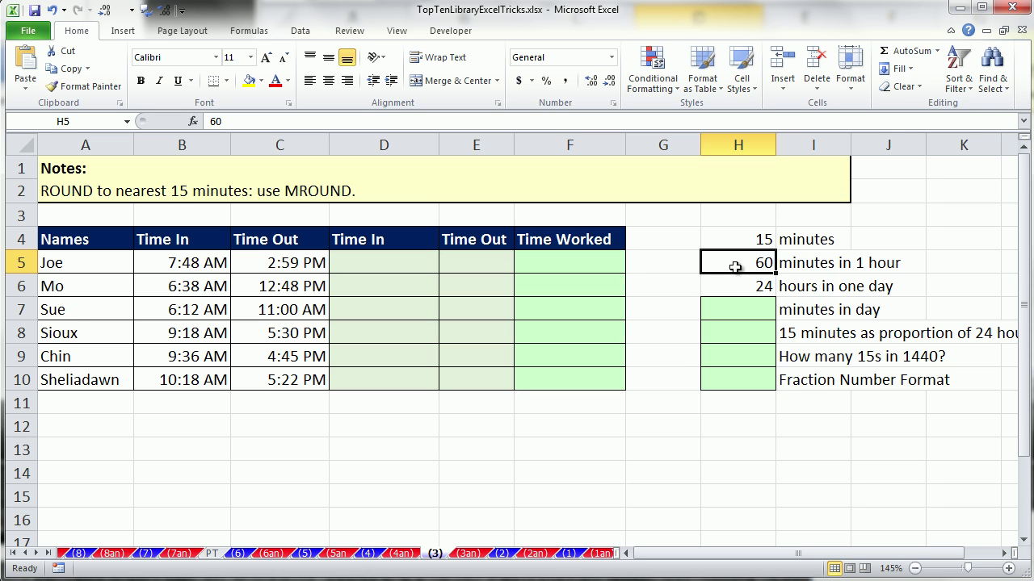
left_click(731, 288)
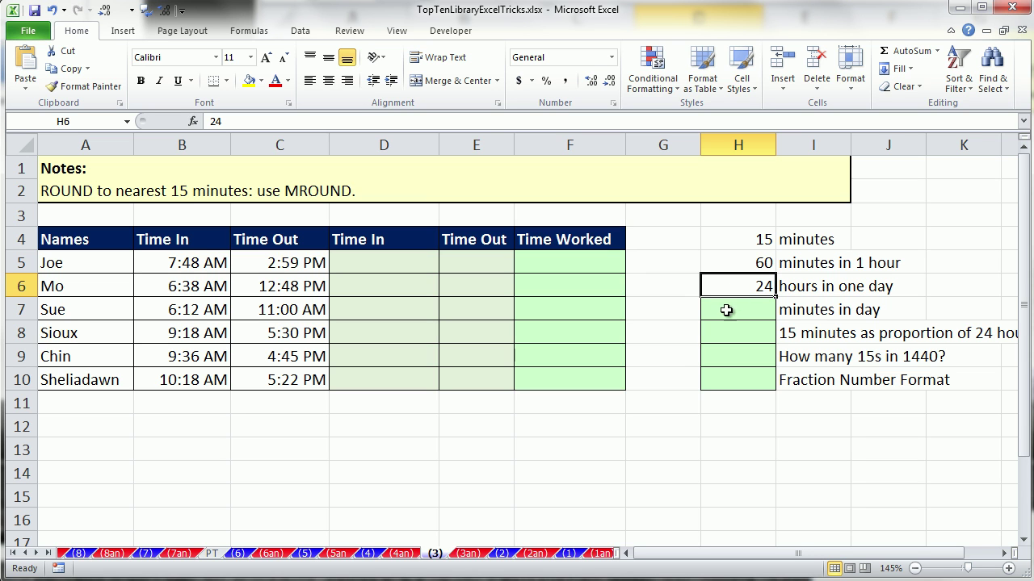
left_click(721, 303)
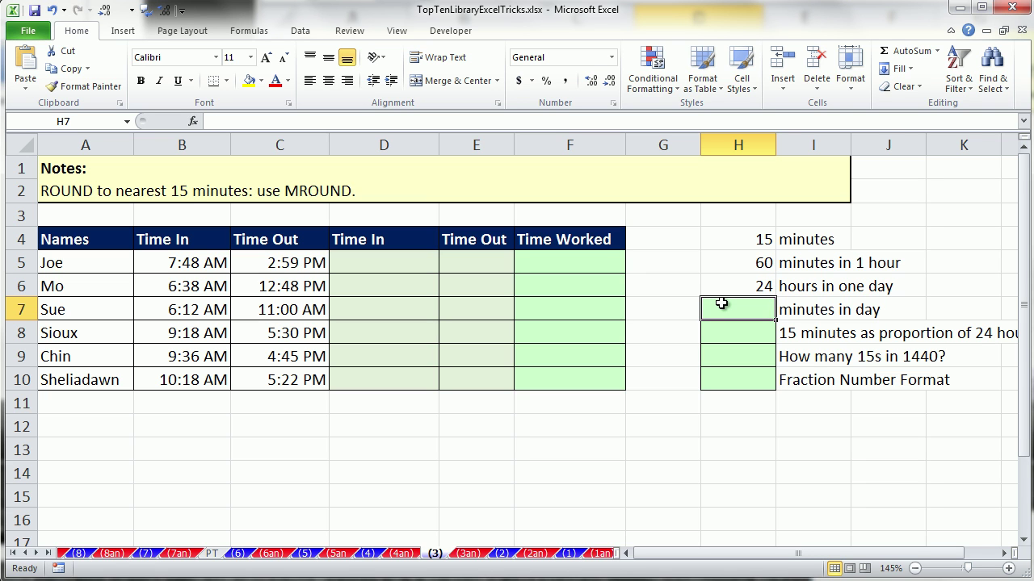
left_click(726, 238)
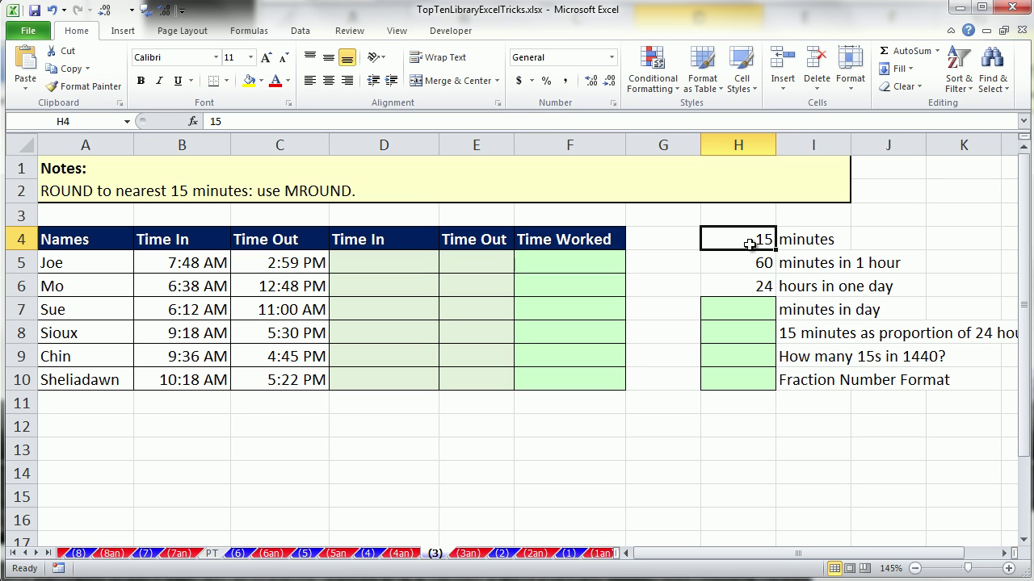
Step: Calculate the minutes in a day in cell H7 with the formula =H6*H5
left_click(740, 300)
type("=")
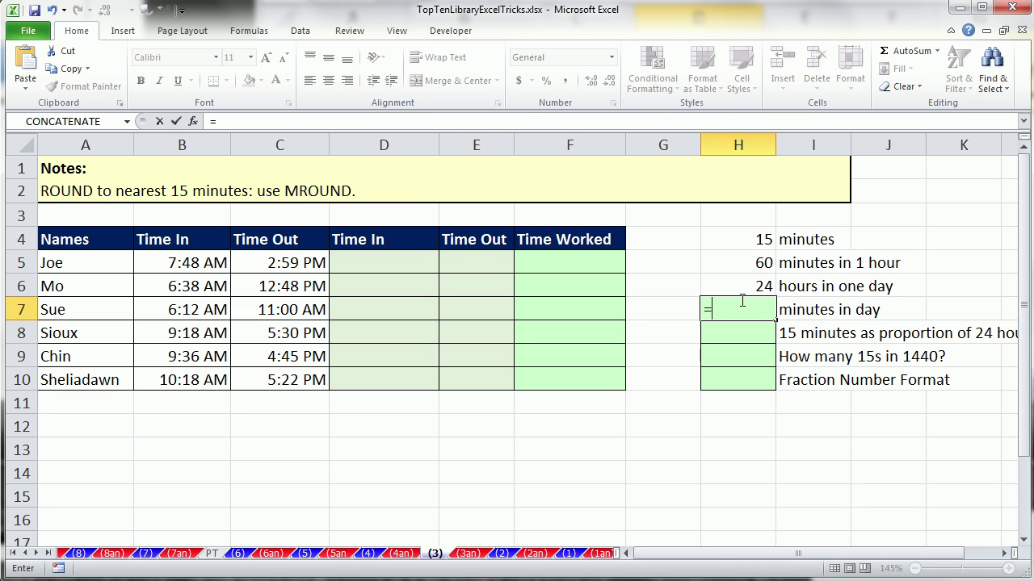
key("Up")
type("*")
key("Up")
key("Up")
key("ctrl+Return")
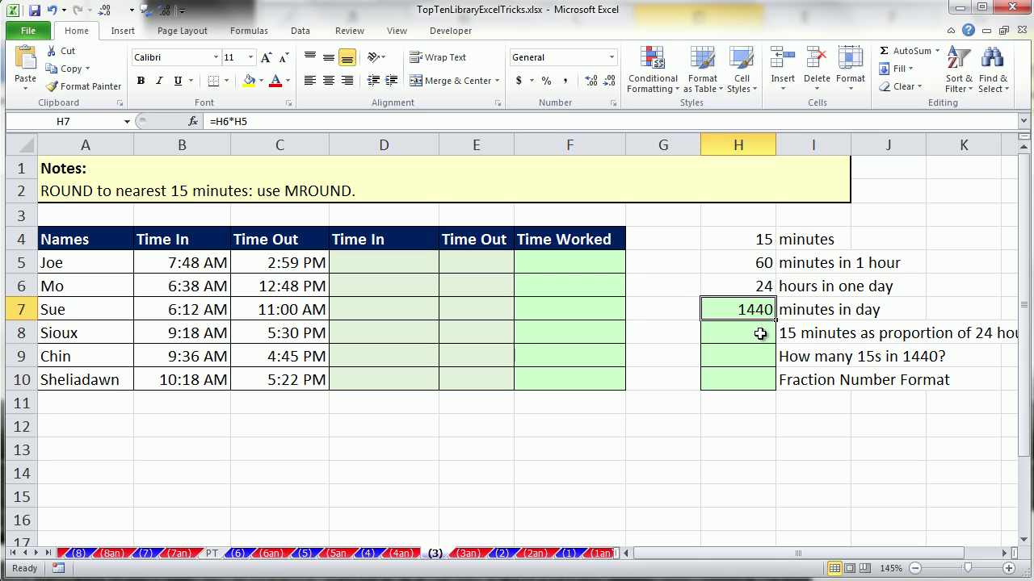
Step: Calculate 15 minutes as a proportion of a day in cell H12 with the formula =15/1440
left_click(741, 427)
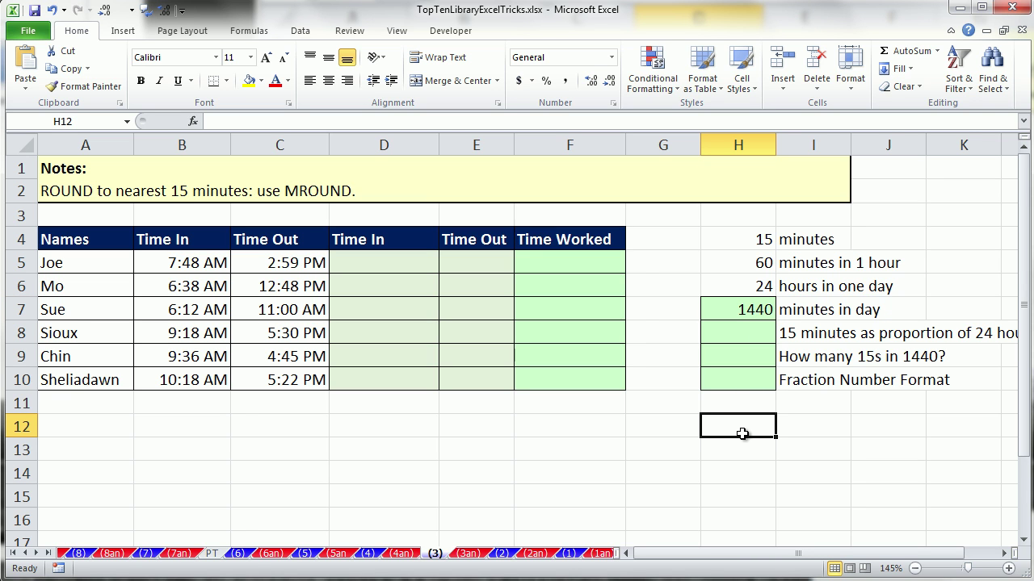
type("=")
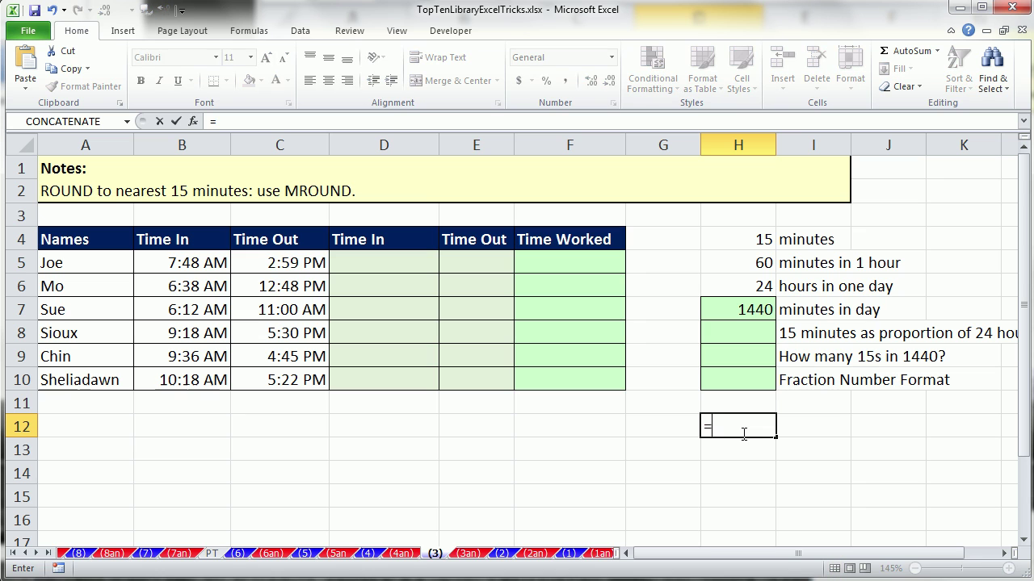
type("15/1440")
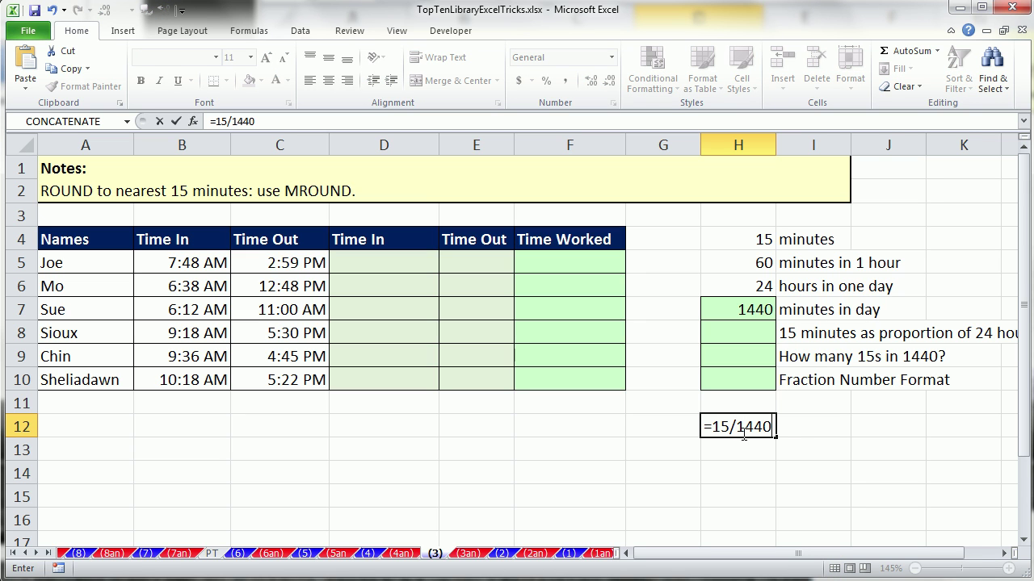
left_click_drag(712, 426, 777, 426)
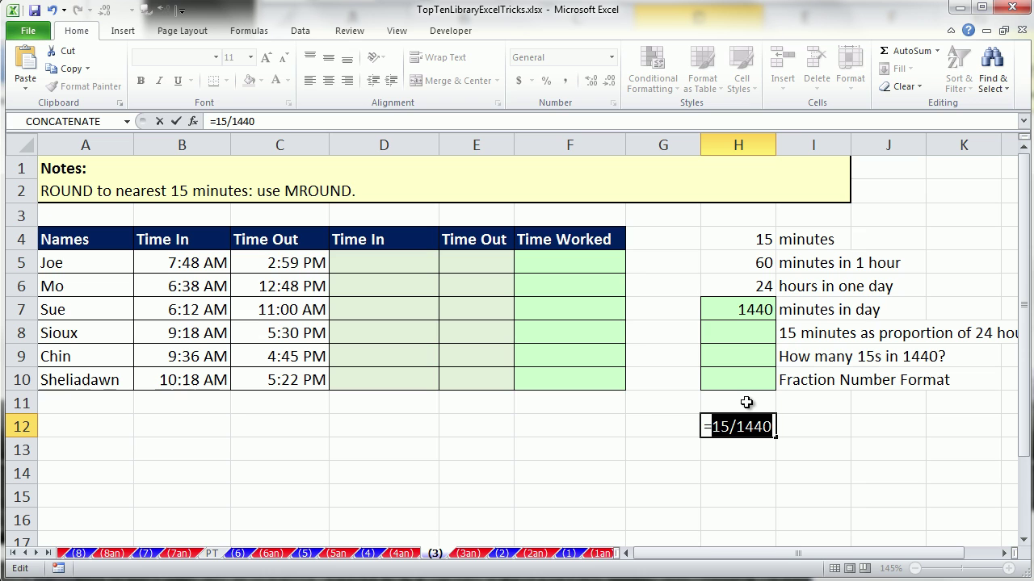
key("ctrl+Return")
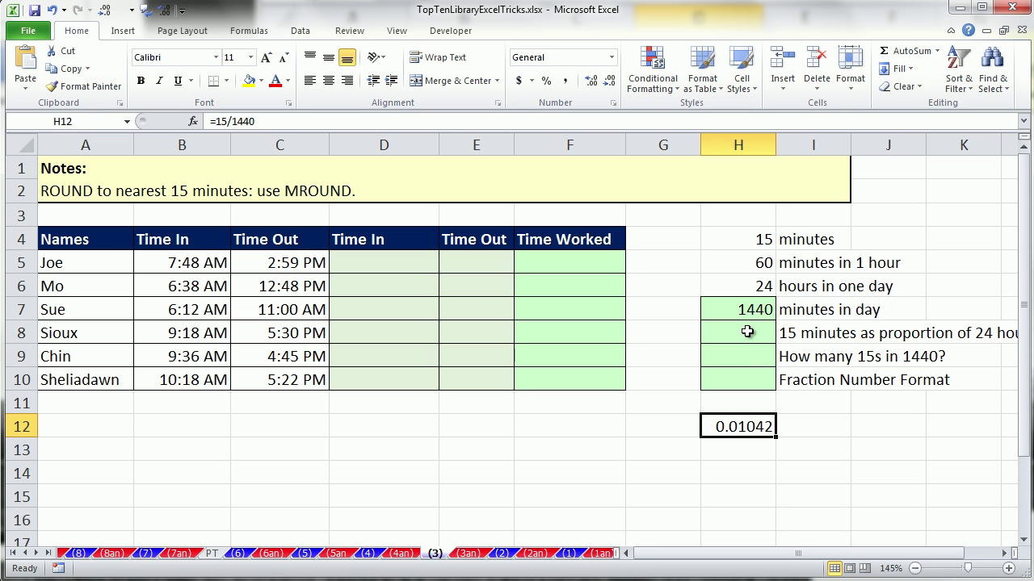
double_click(723, 424)
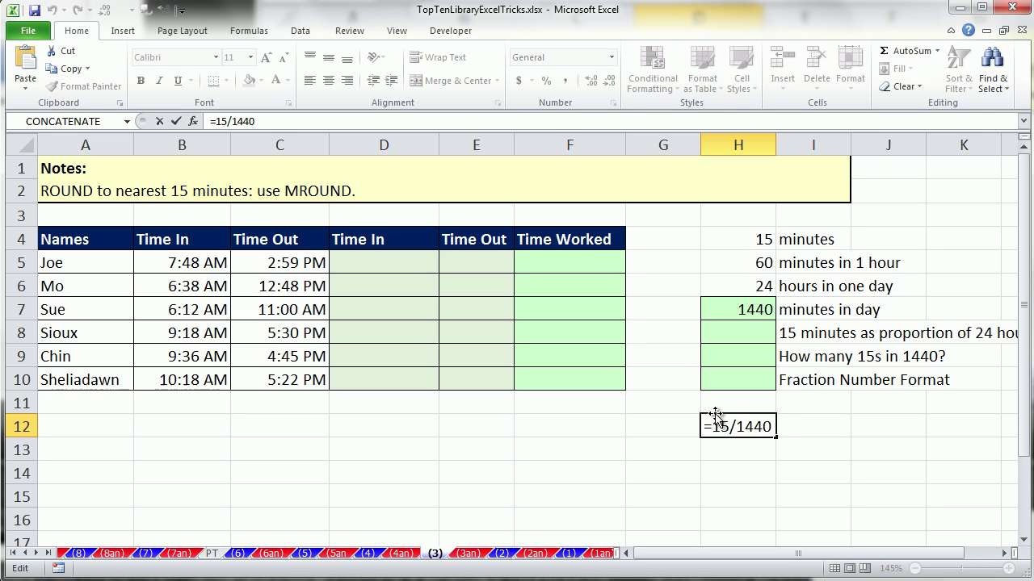
key("Escape")
Step: Enter the formula =H7/H4 in cell H8
left_click(723, 337)
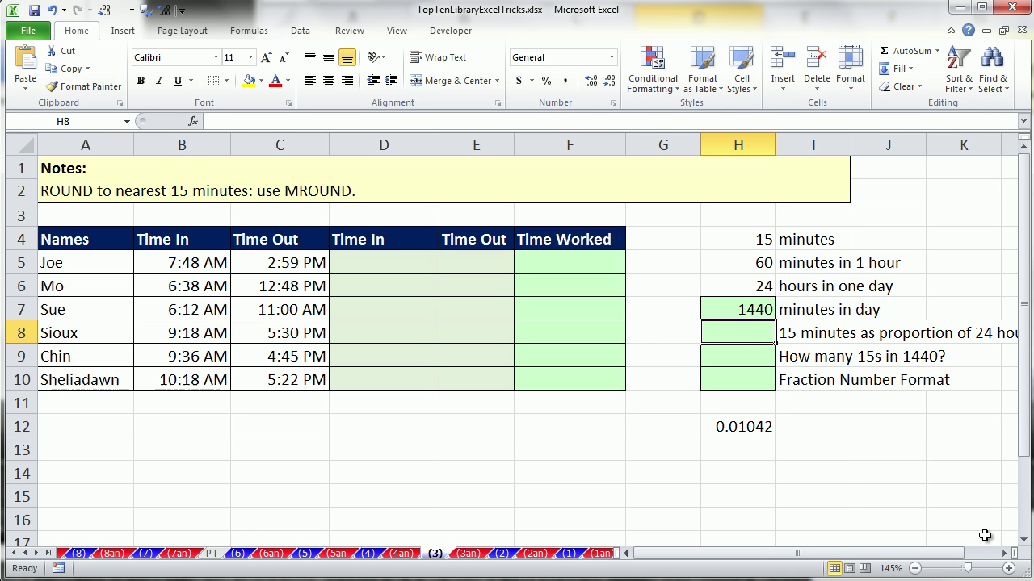
type("=")
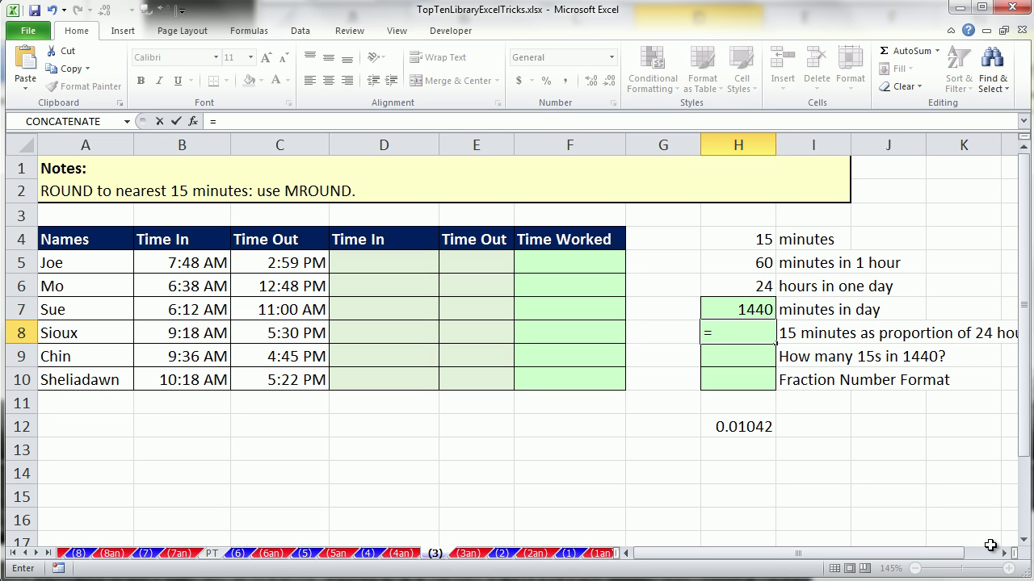
left_click(752, 308)
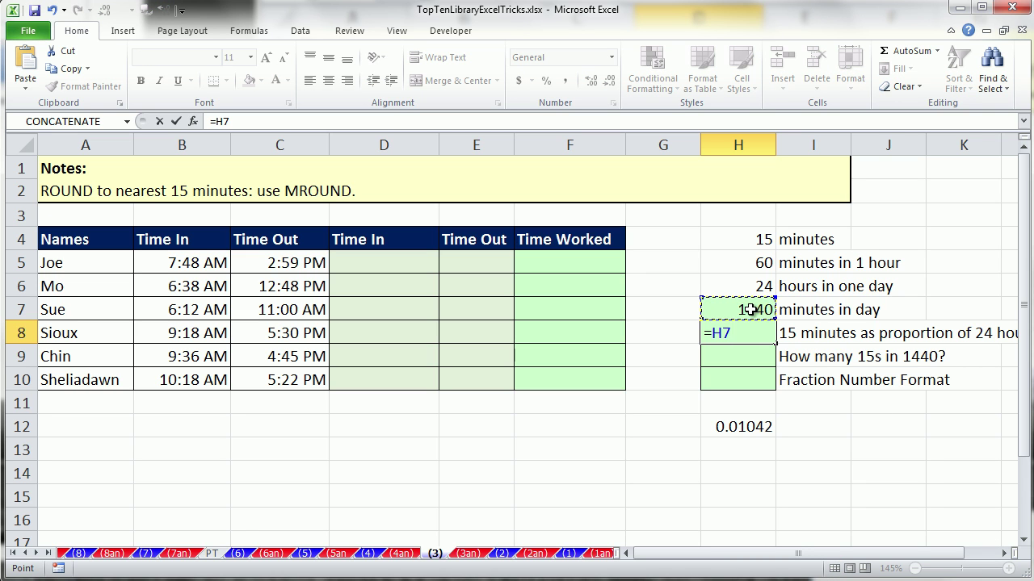
type("/")
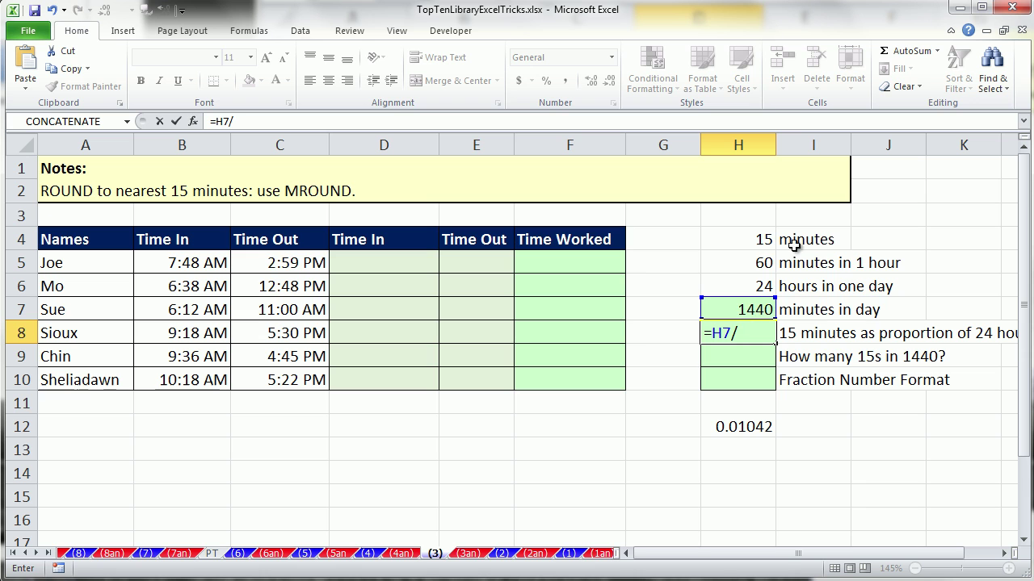
left_click(737, 239)
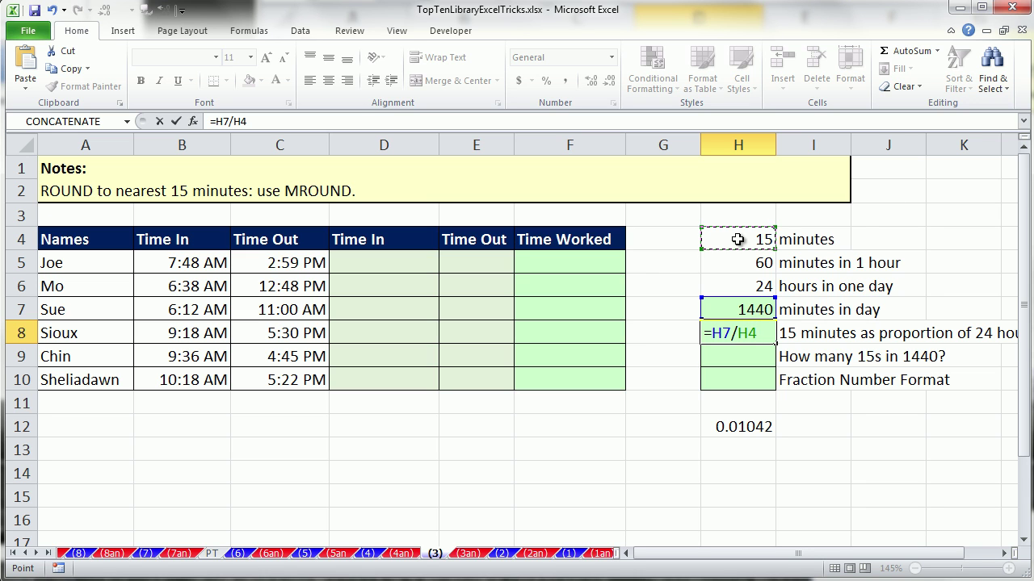
key("ctrl+Return")
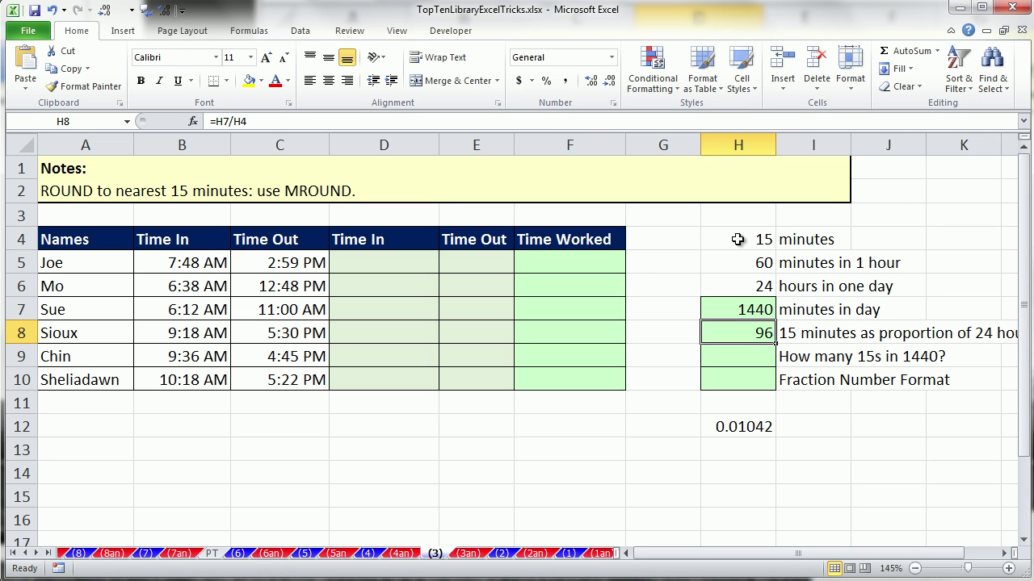
Step: Check the labels beside H8:H10, including the full text of the label in I8
left_click(756, 353)
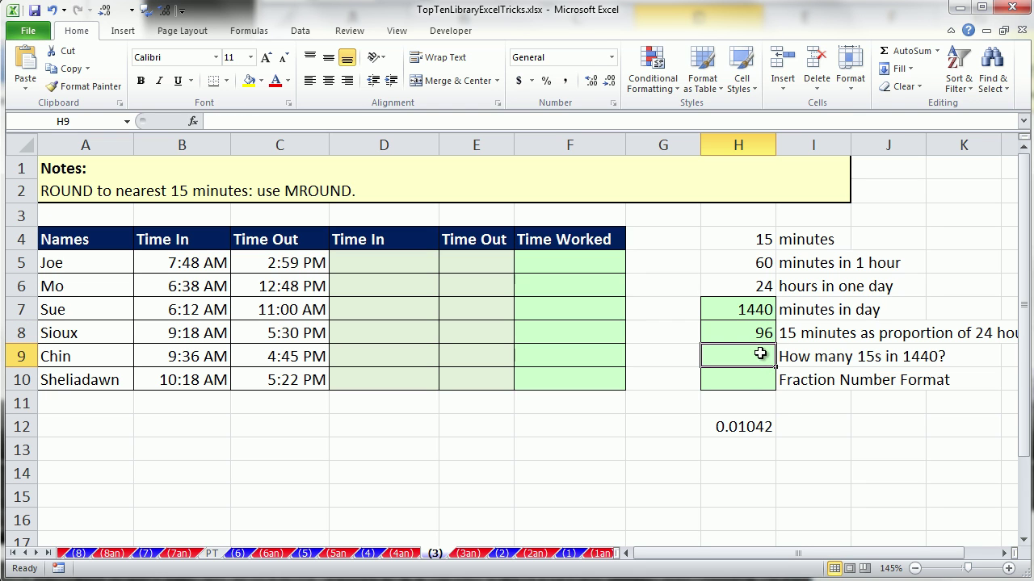
left_click(746, 383)
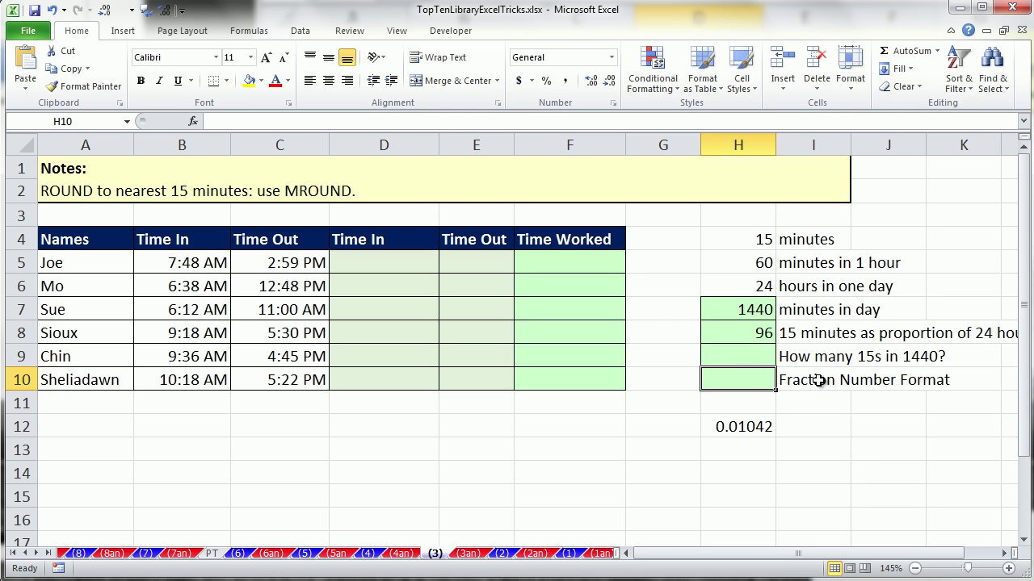
left_click(813, 333)
key("alt+h")
key("w")
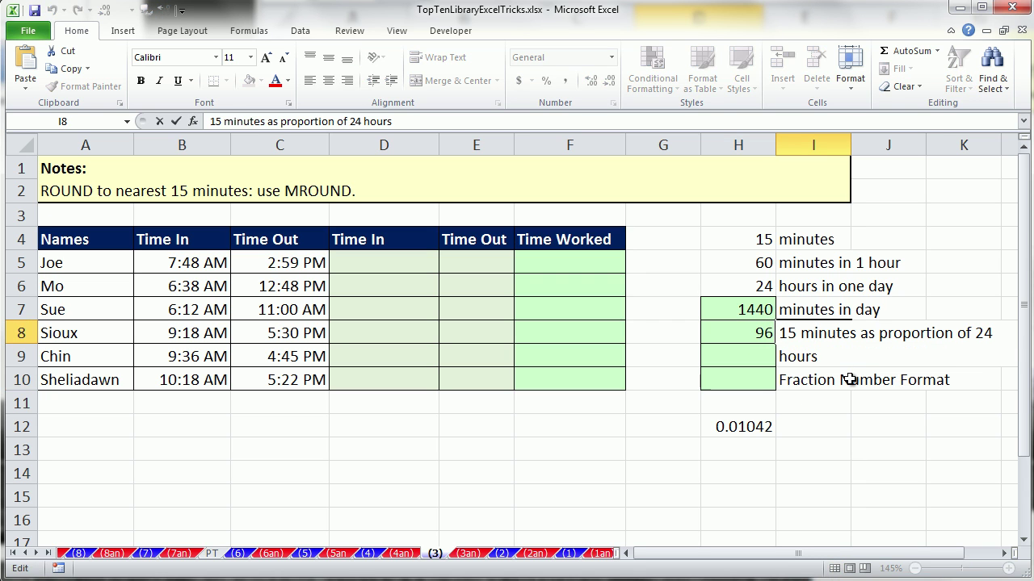
key("alt+h")
key("w")
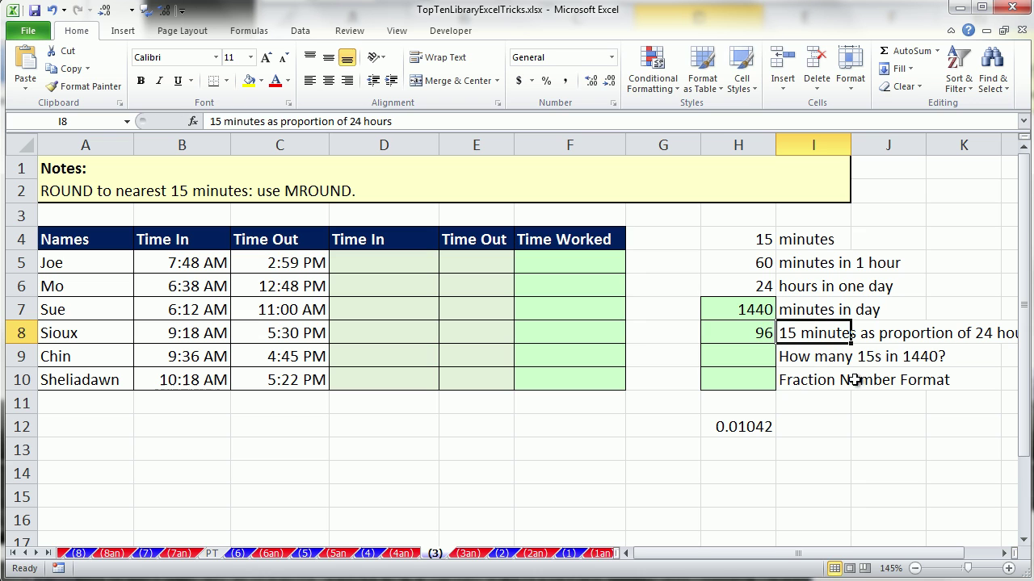
Step: Replace the formula in H8 with =H4/H7 to express 15 minutes as a proportion of 24 hours
left_click(754, 336)
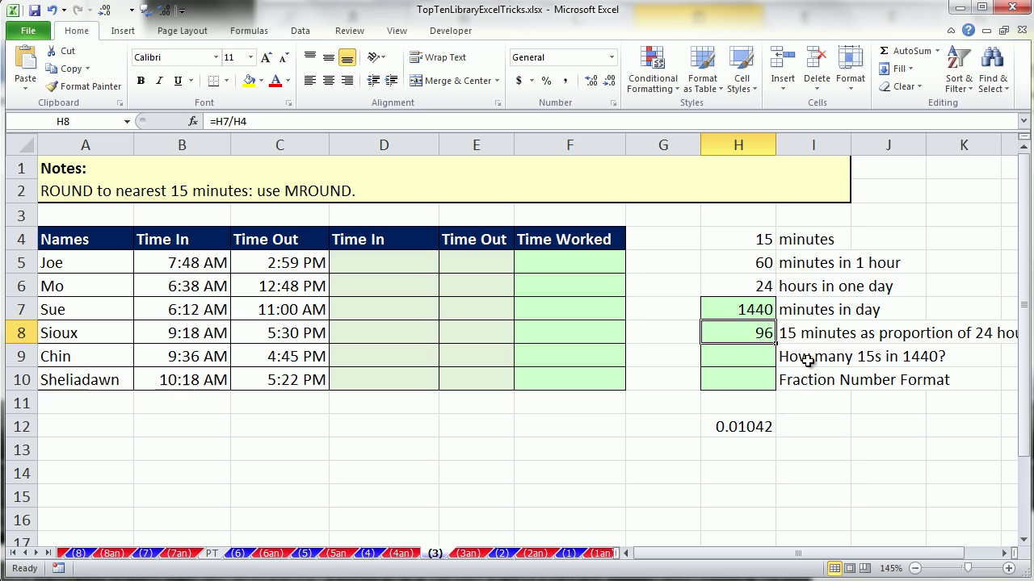
type("=")
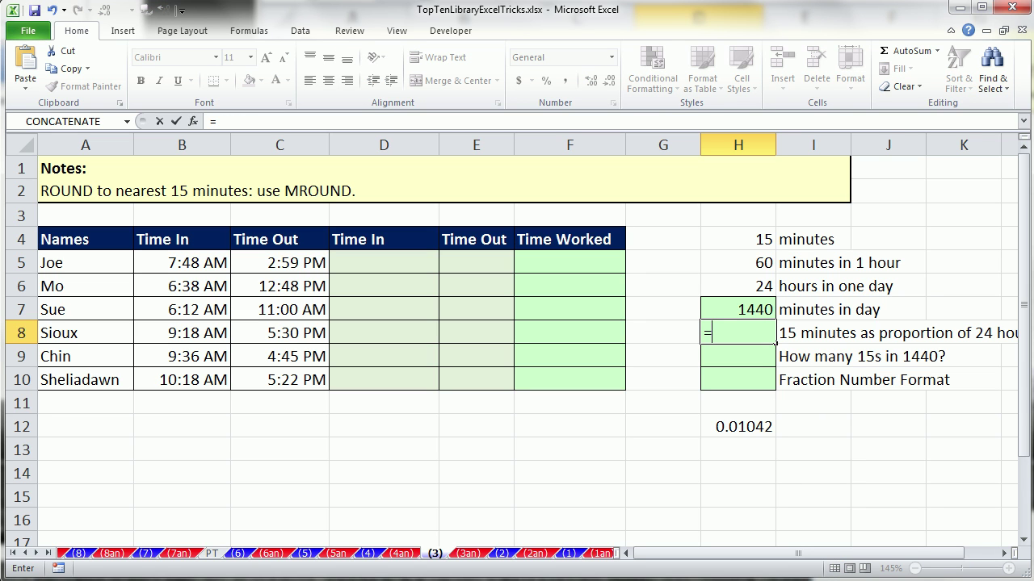
left_click(743, 240)
type("/")
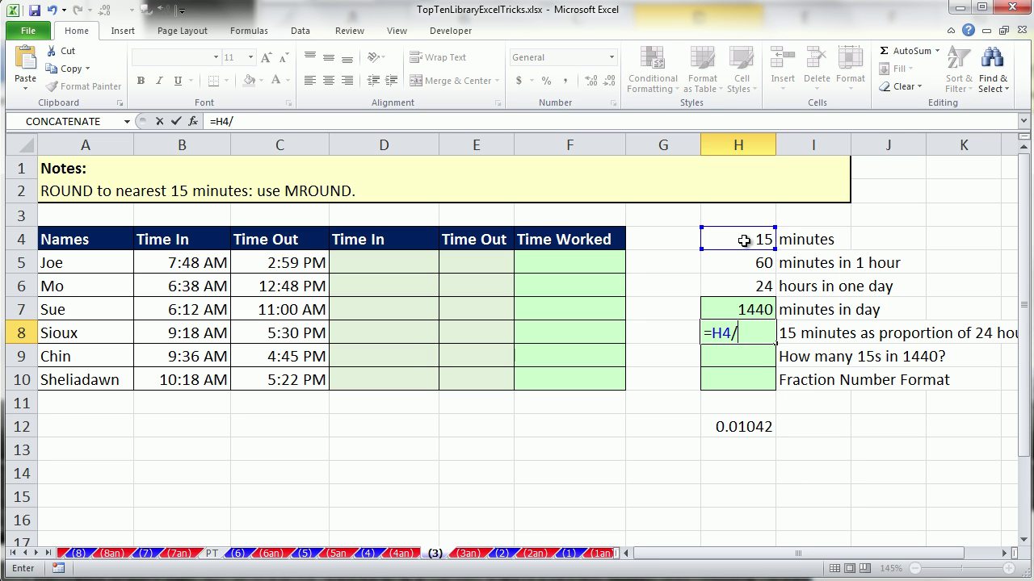
left_click(725, 307)
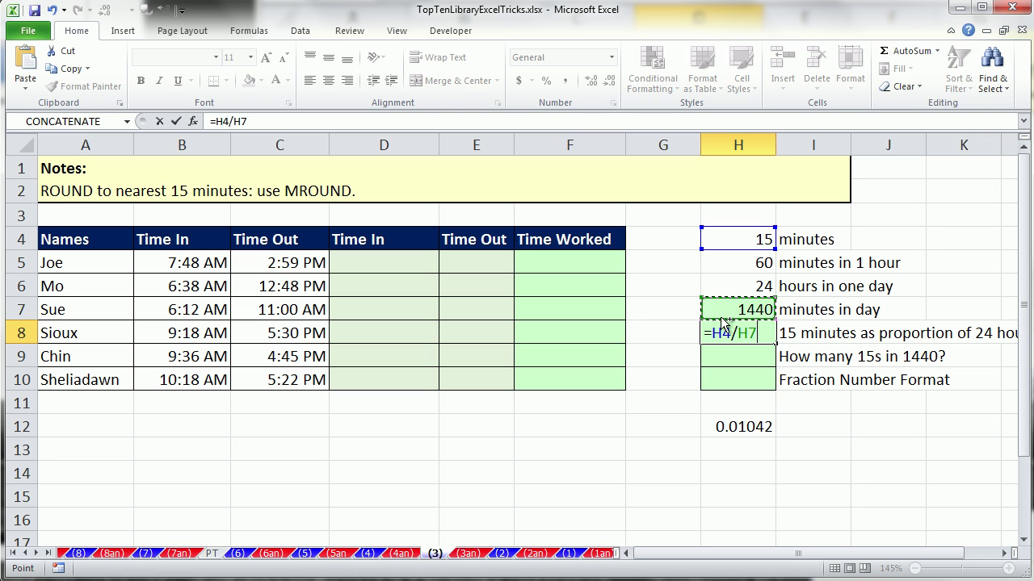
key("ctrl+Return")
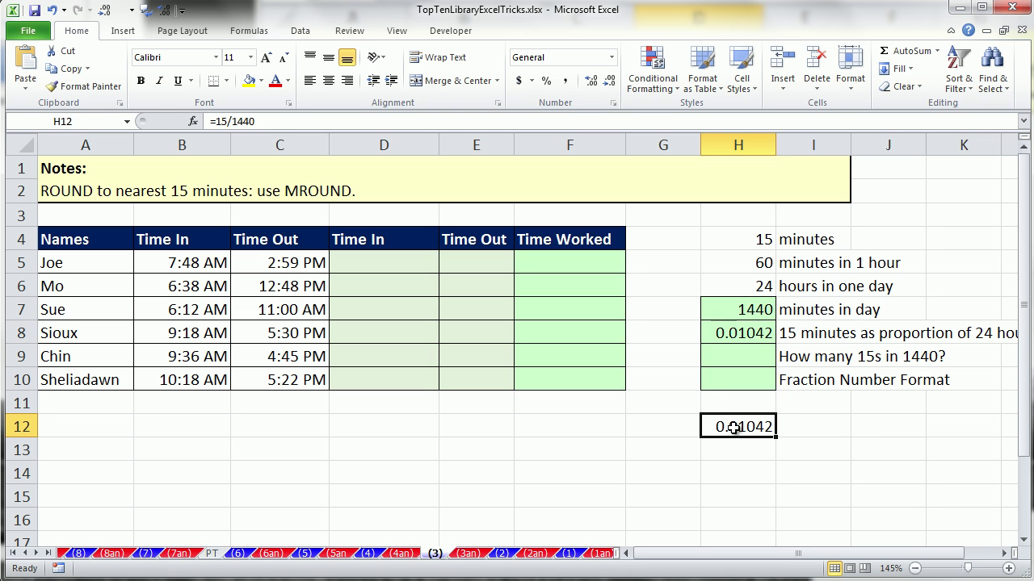
Step: Calculate how many 15-minute intervals fit in a day in cell H9 with the formula =H7/H4
left_click(743, 355)
type("=")
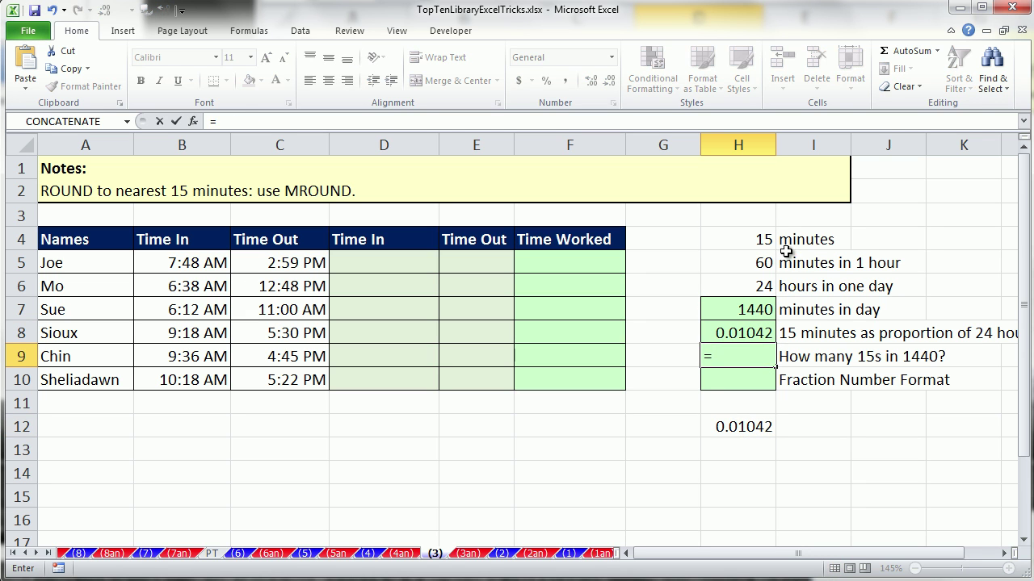
left_click(759, 308)
type("/")
left_click(721, 241)
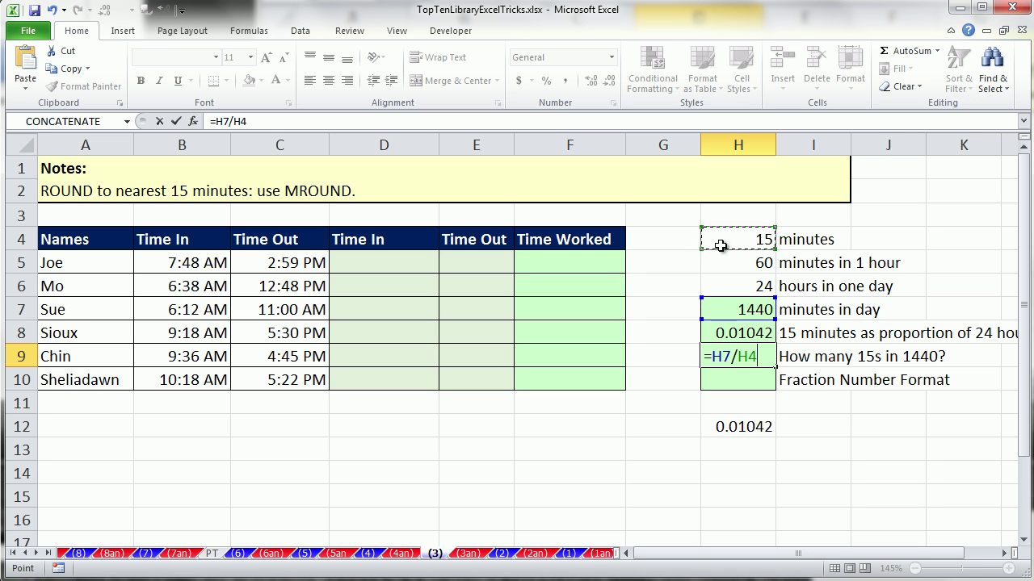
key("ctrl+Return")
Step: Enter the 15-minute fraction of a day in cell H10 with the formula =1/96
left_click(751, 374)
double_click(746, 431)
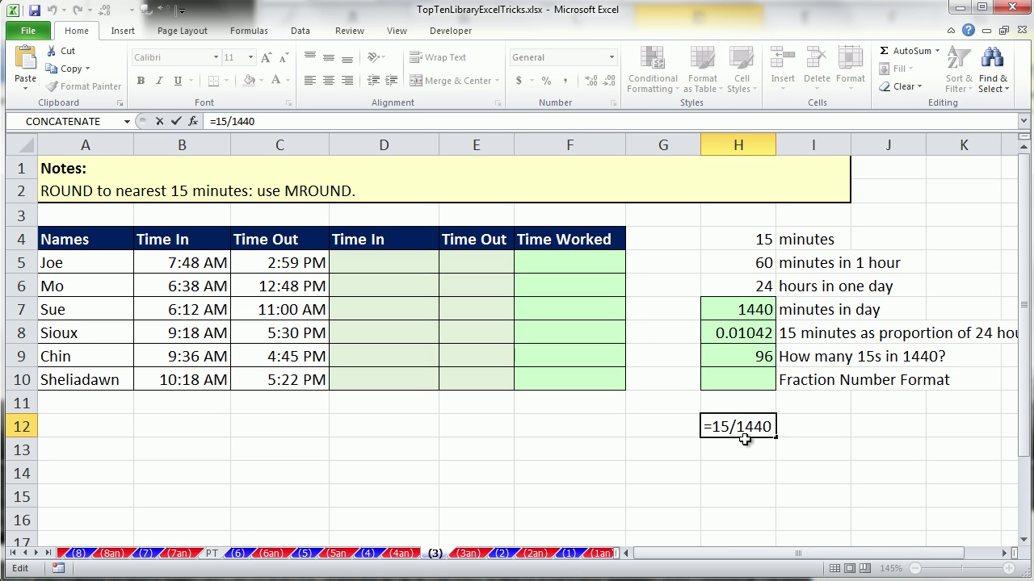
left_click(753, 382)
type("=1/96")
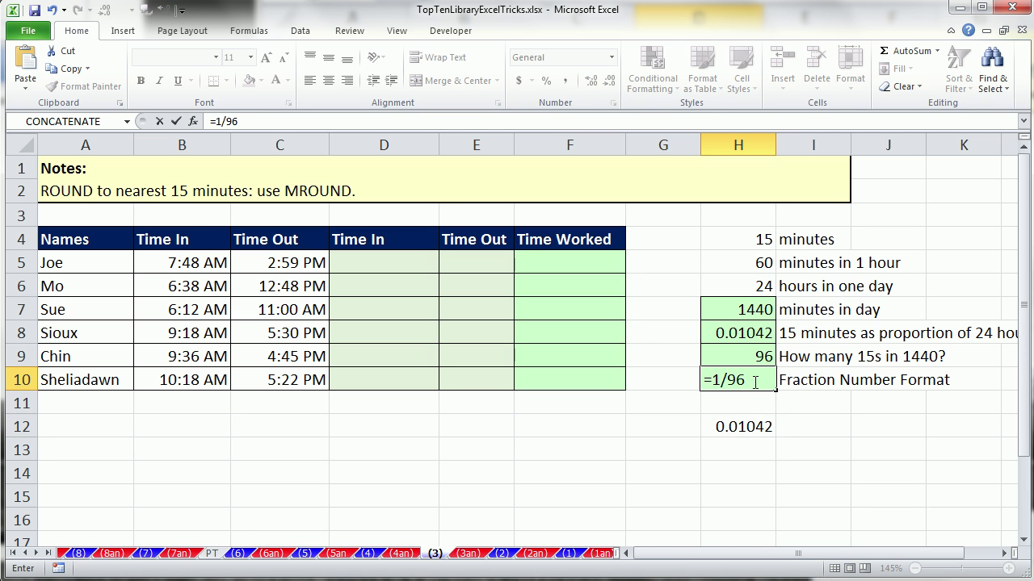
key("ctrl+Return")
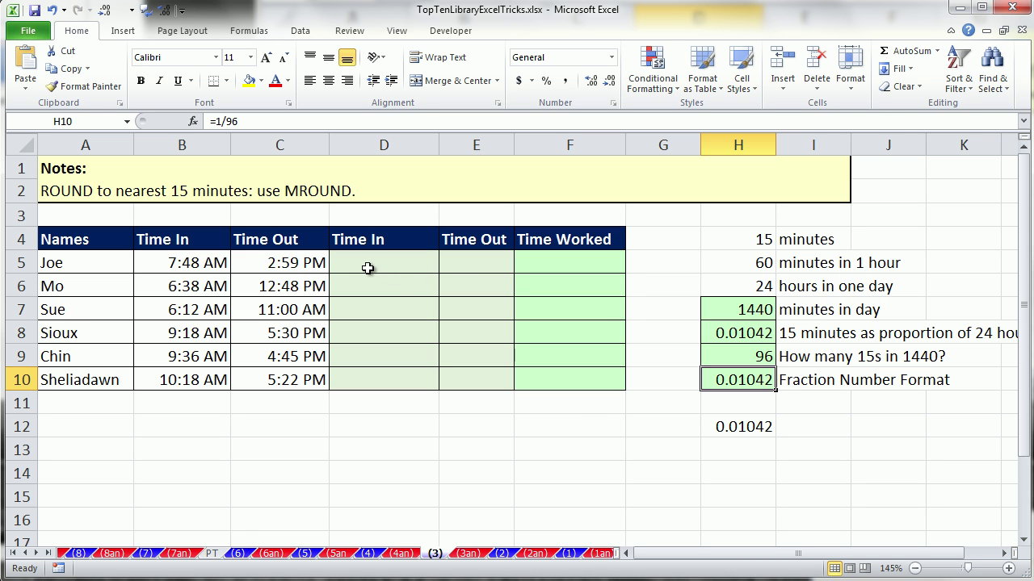
Step: Round Time In to 15 minutes in D5 with =MROUND(B5,1/96) and fill the formula across to column E and down to row 10
left_click_drag(211, 259, 272, 386)
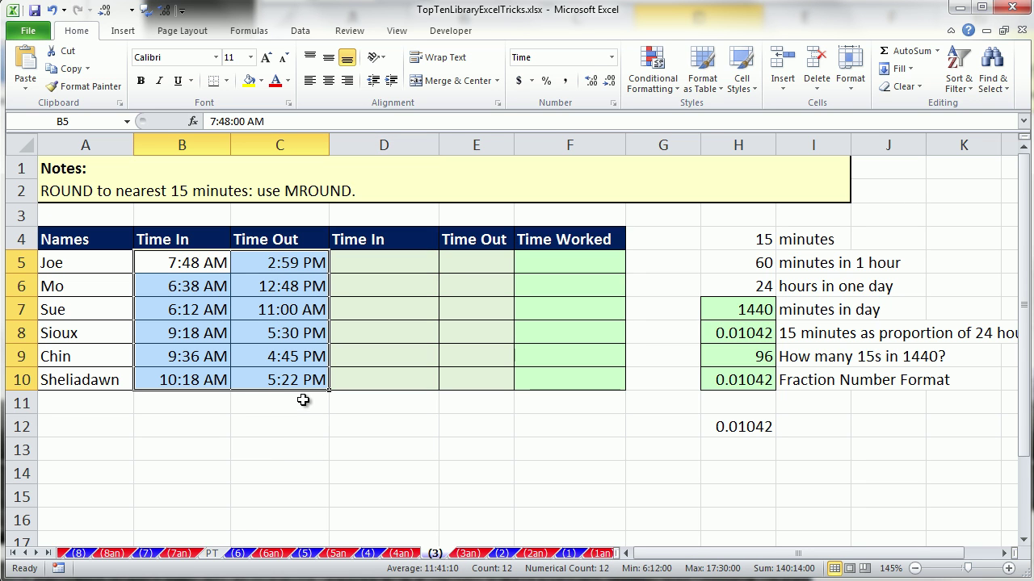
left_click(366, 263)
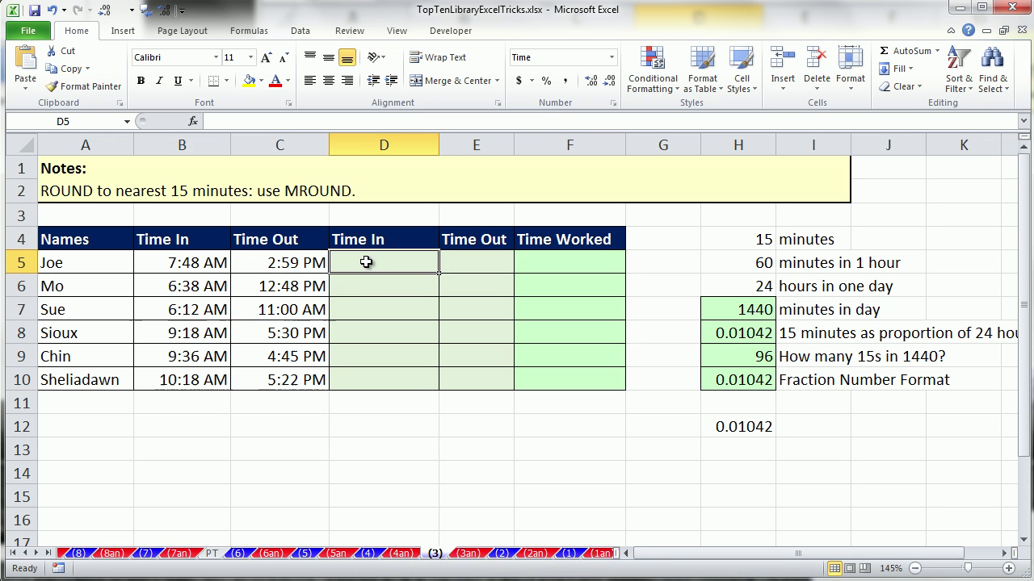
type("=mr")
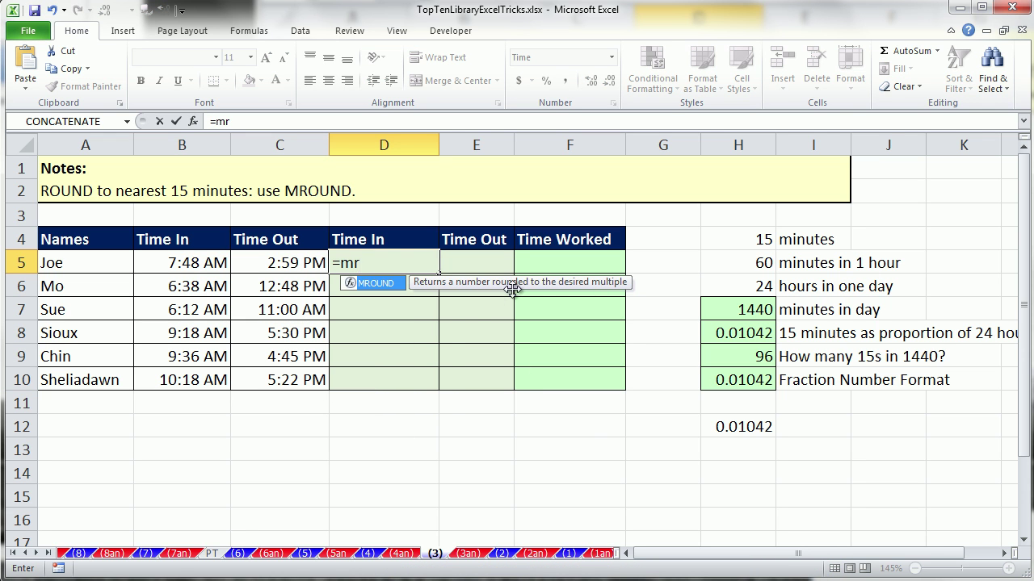
key("Tab")
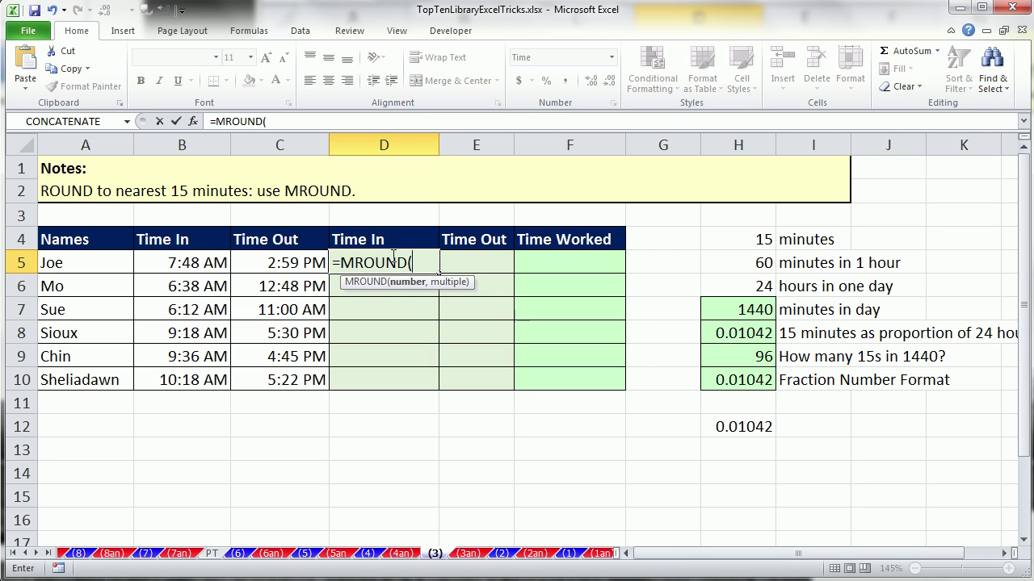
left_click(229, 263)
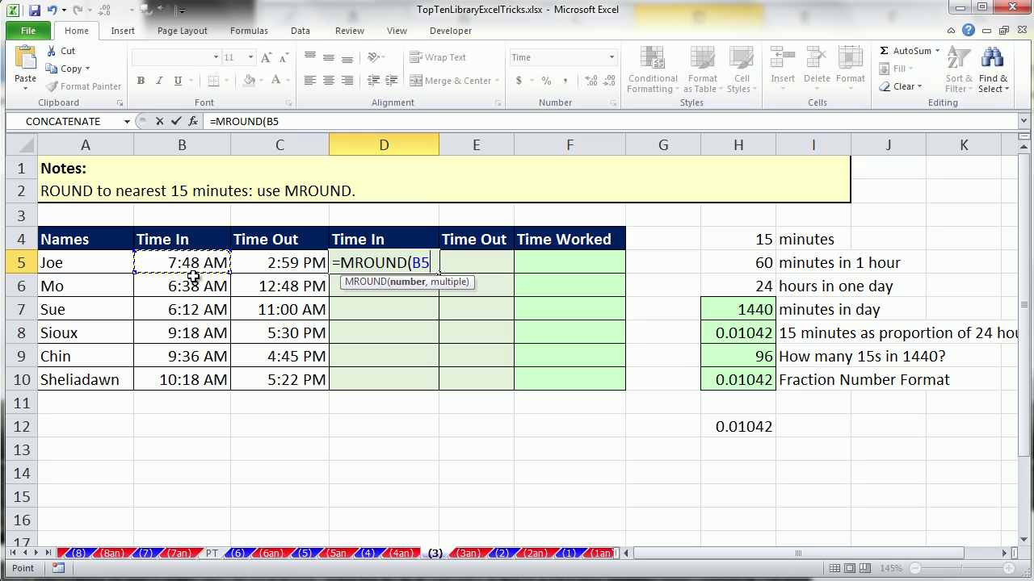
type(",1/96")
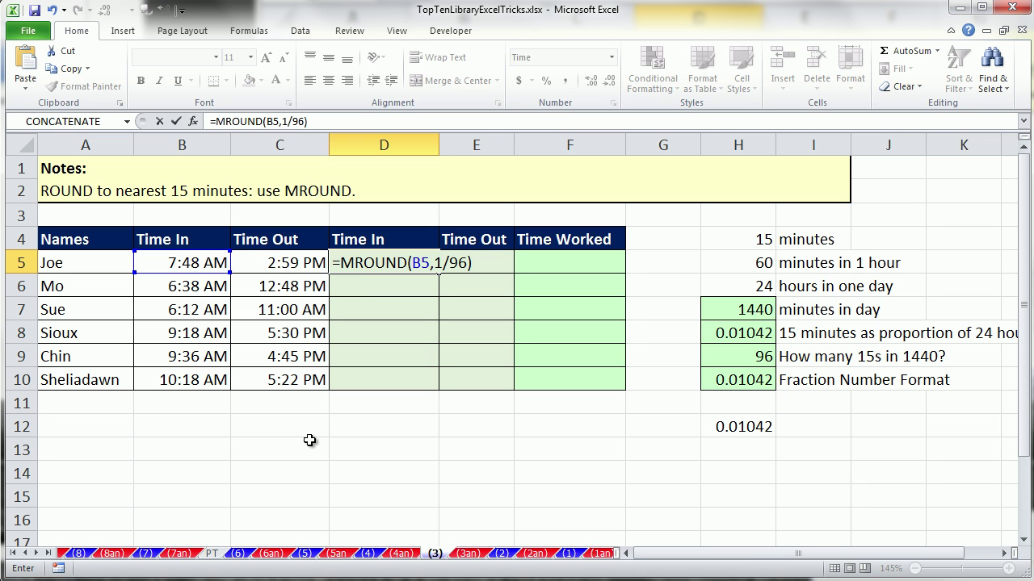
key("ctrl+Return")
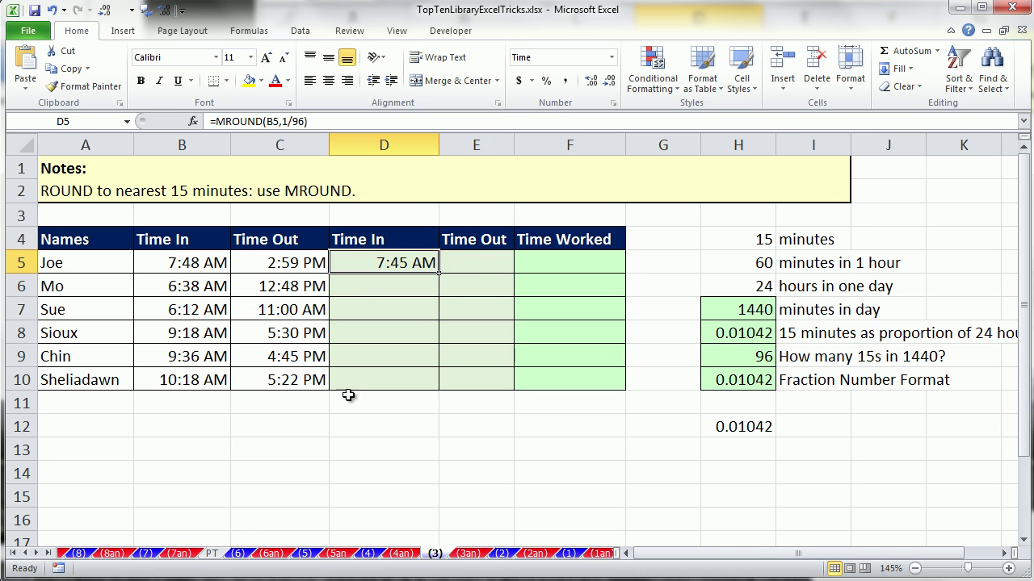
left_click_drag(439, 273, 513, 275)
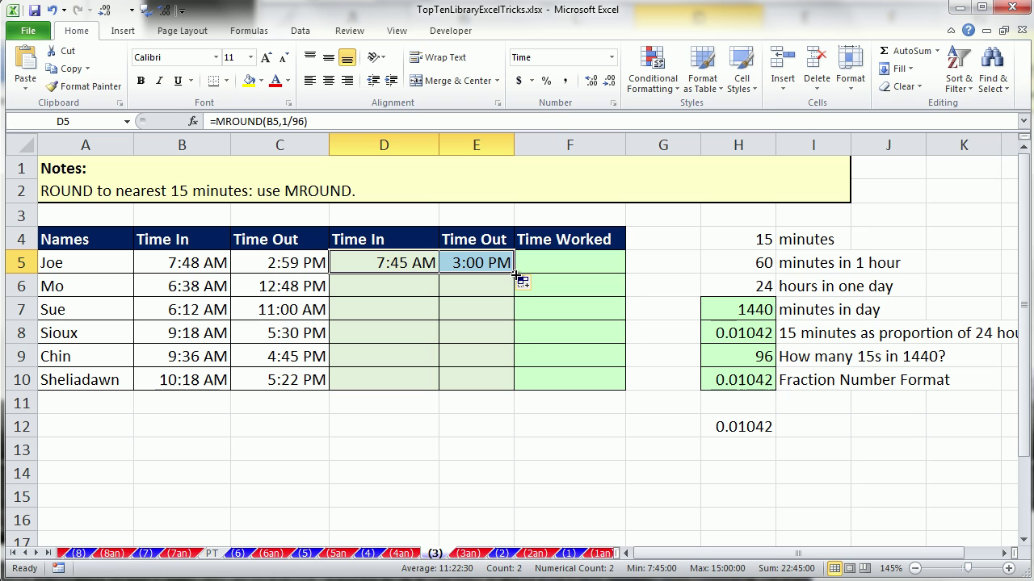
double_click(514, 275)
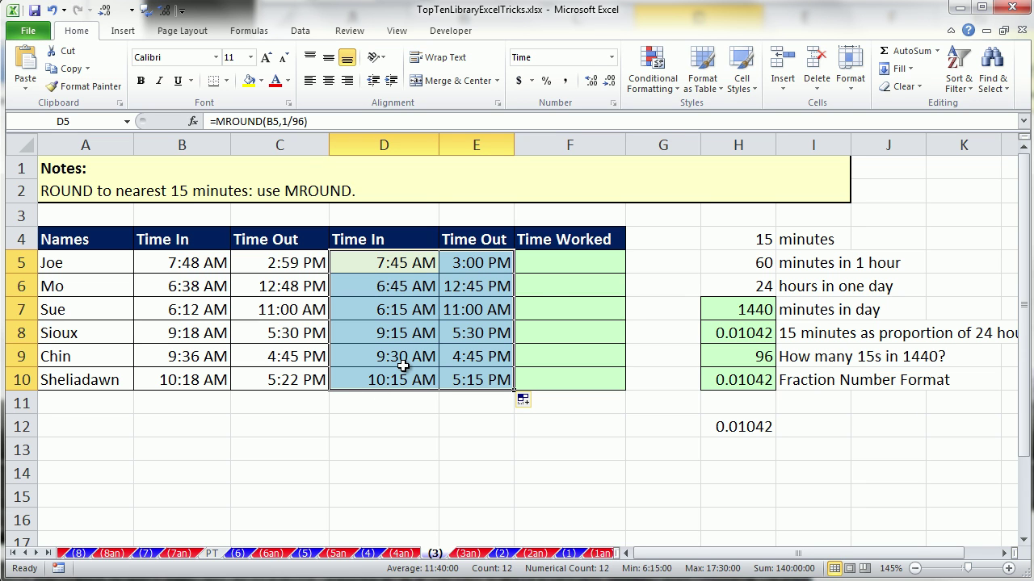
Step: Calculate Time Worked in hours in F5 with =(E5-D5)*24 and fill the formula down to row 10
left_click(554, 271)
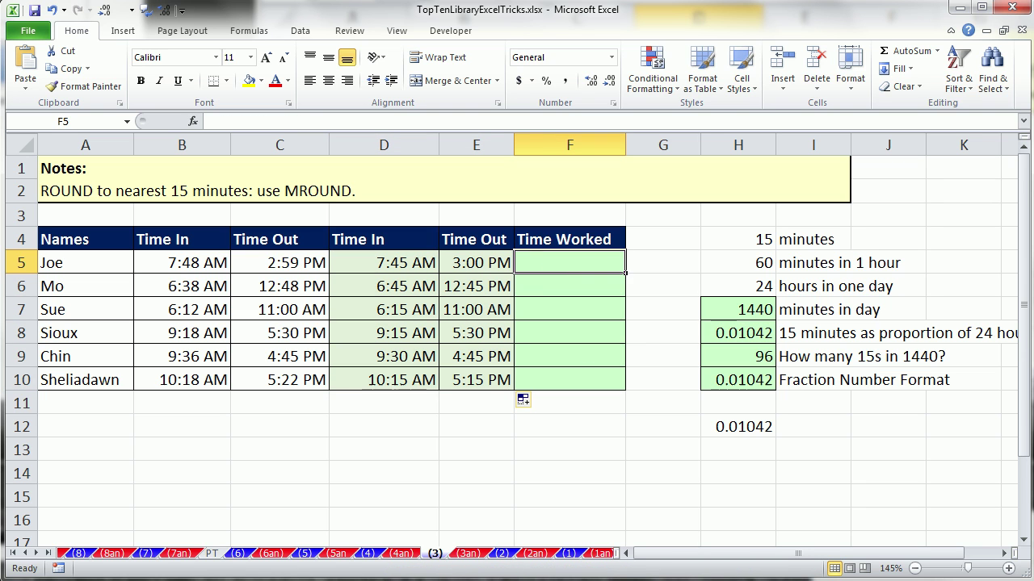
type("=(")
key("Left")
type("-")
key("Left")
key("Left")
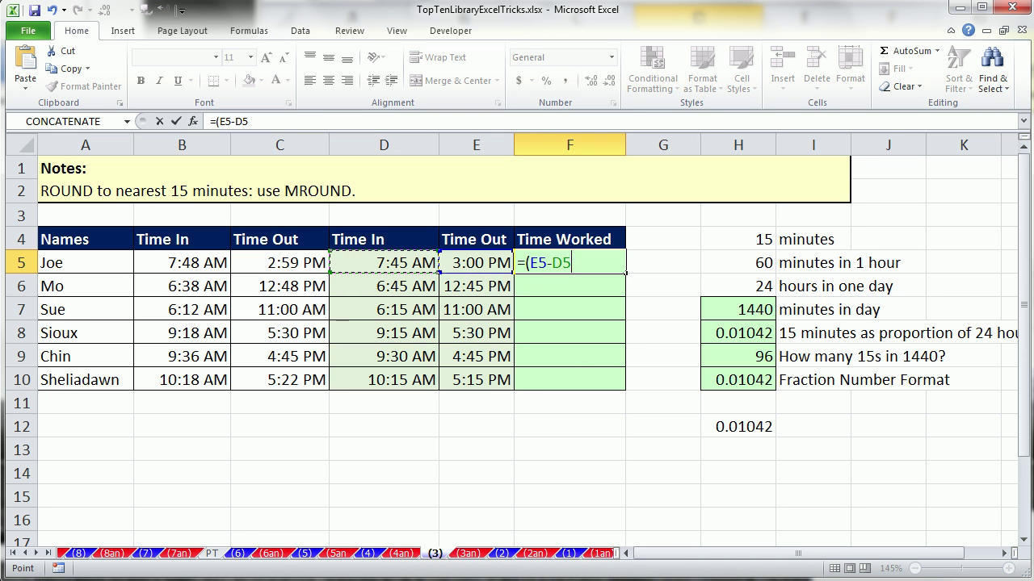
type(")*24")
key("ctrl+Return")
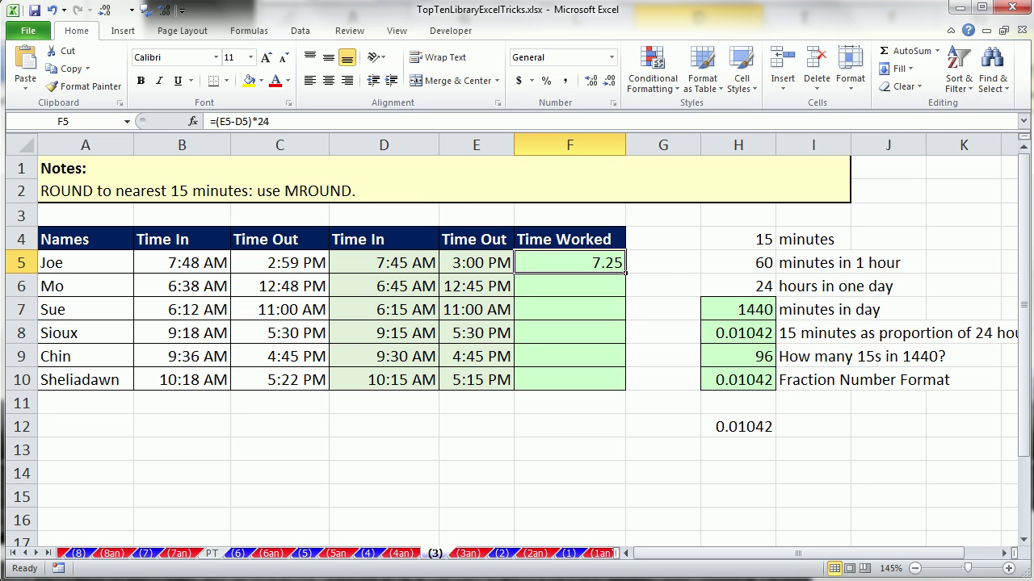
double_click(626, 274)
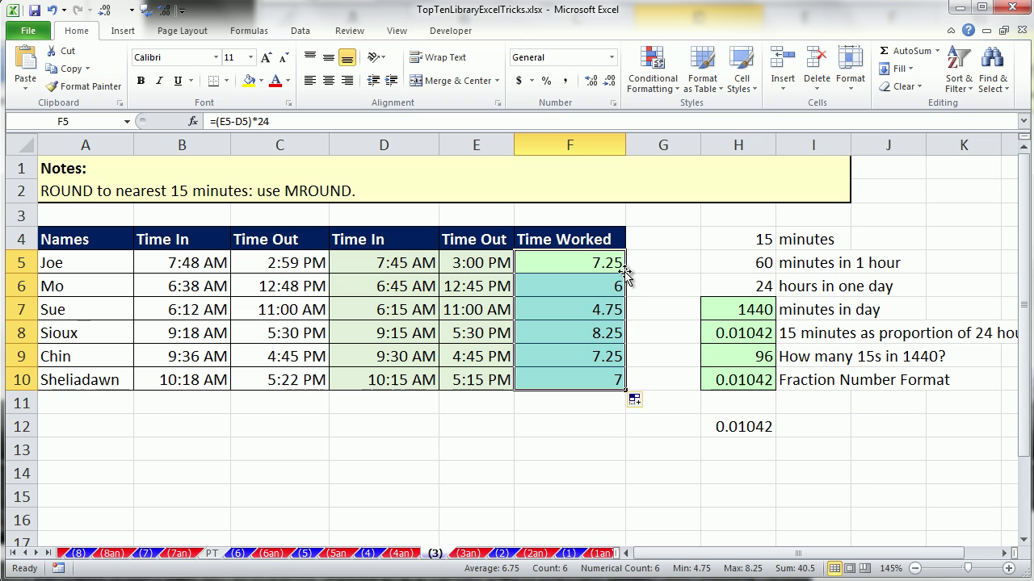
Step: Inspect the formulas behind the 15-minute fraction in cells H12 and H10, leaving both unedited
left_click(600, 424)
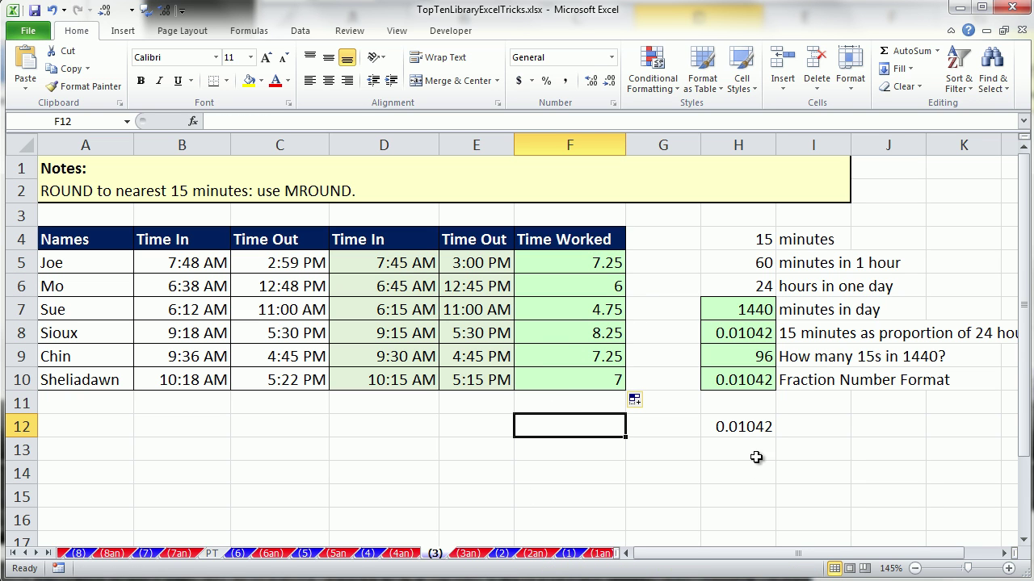
double_click(763, 426)
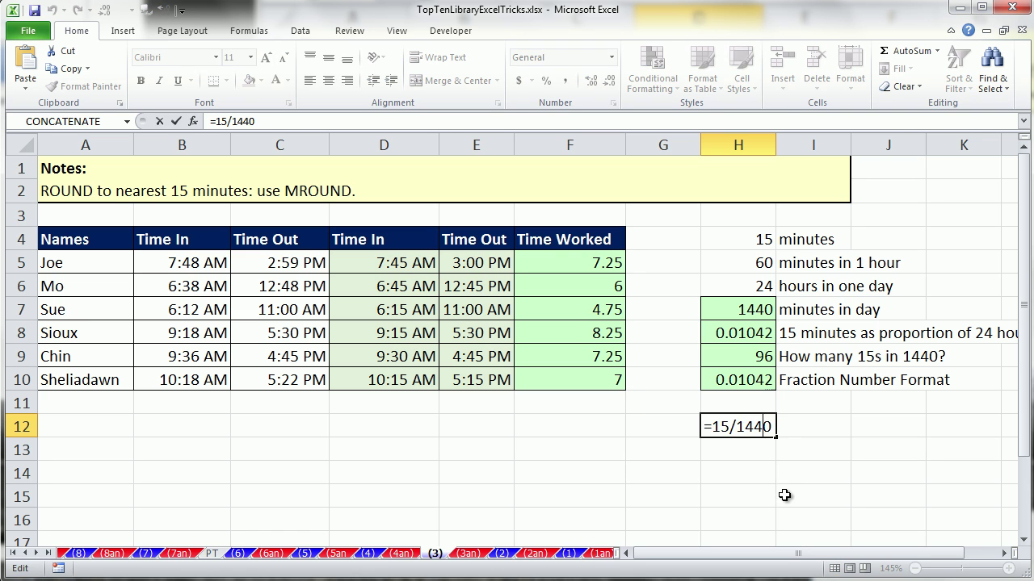
key("Escape")
double_click(763, 386)
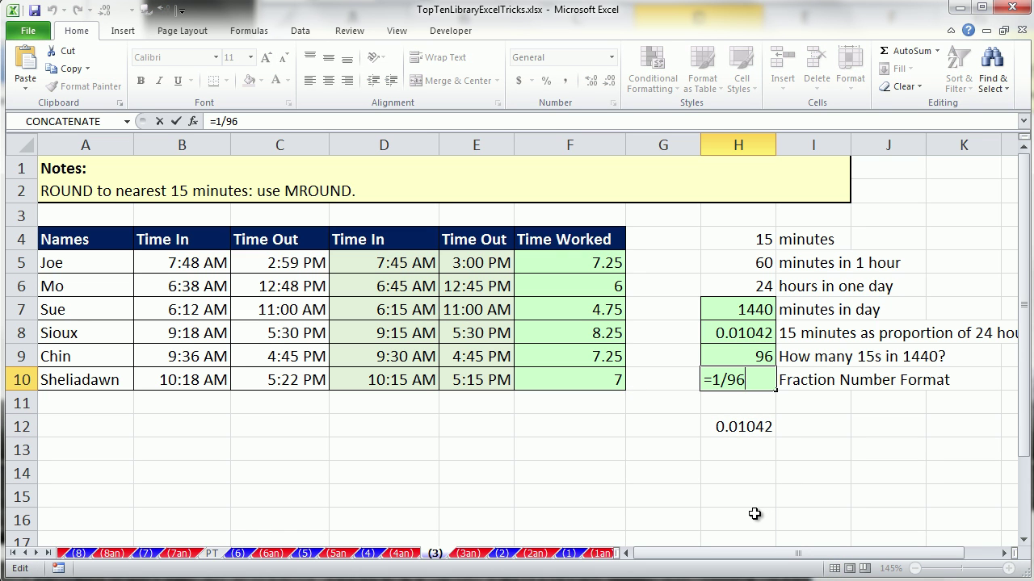
key("Escape")
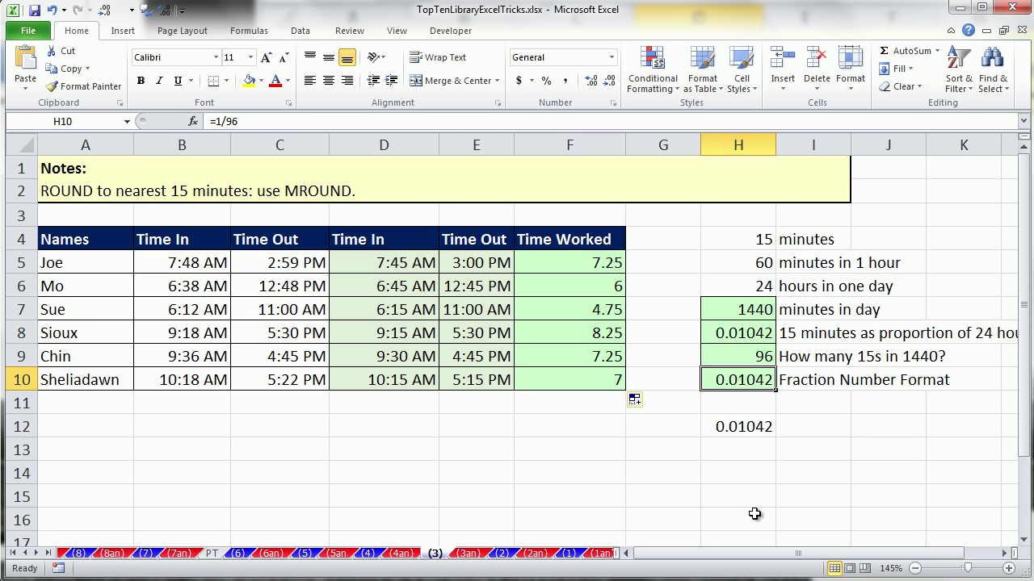
Step: Move the VLOOKUP sheet between sheets (2) and (2an), and return to sheet (2)
left_click(500, 555)
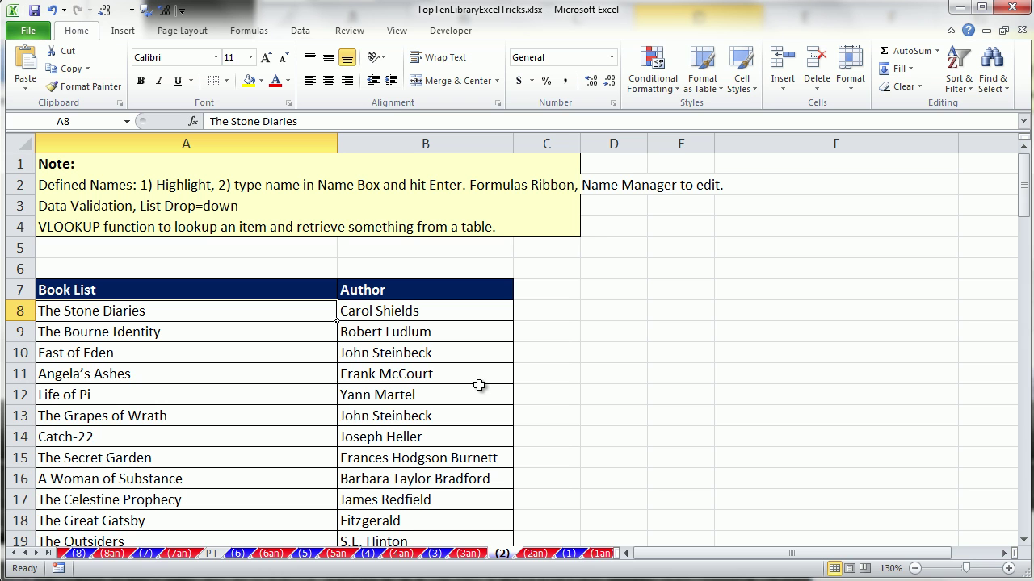
left_click(38, 555)
left_click(38, 556)
left_click(38, 556)
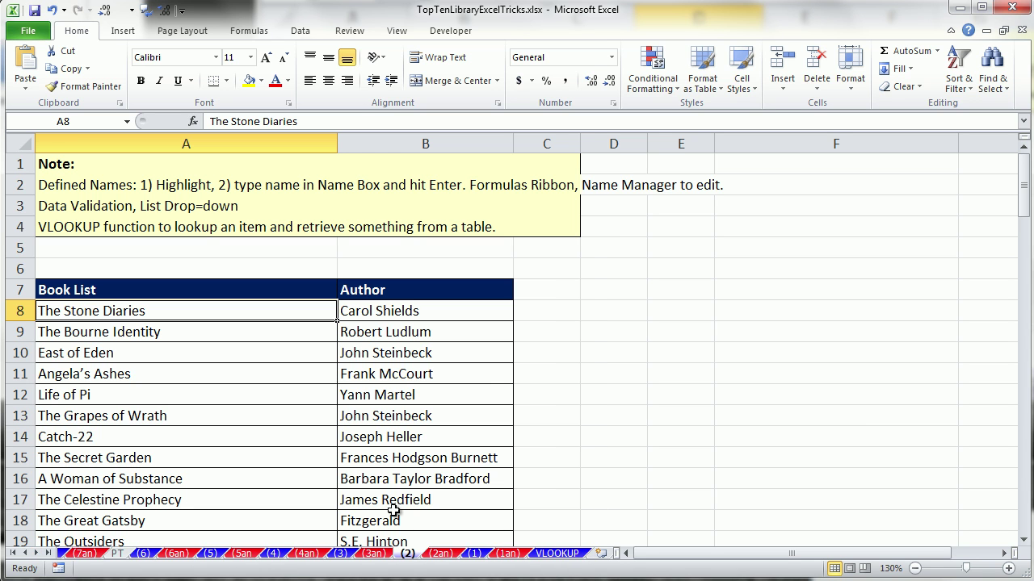
left_click(556, 554)
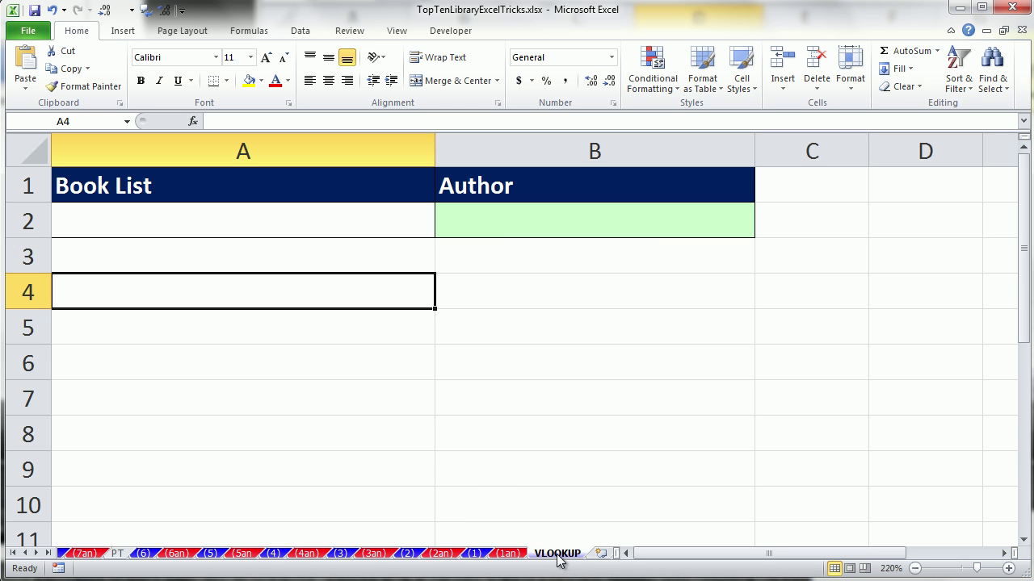
left_click_drag(560, 555, 556, 514)
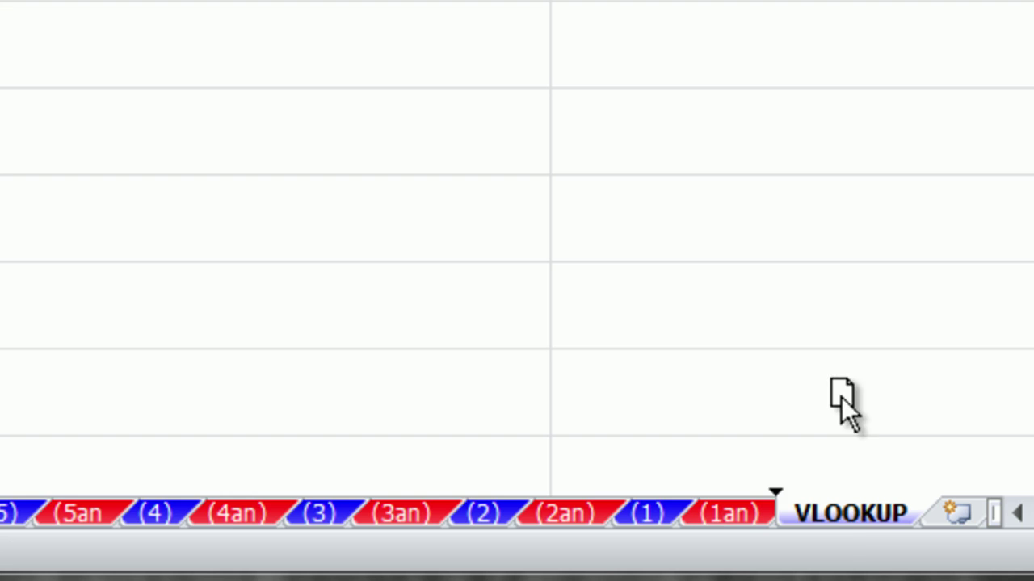
mouse_move(786, 323)
left_mouse_down()
mouse_move(630, 268)
mouse_move(345, 295)
mouse_move(654, 337)
mouse_move(404, 365)
mouse_move(684, 407)
mouse_move(594, 398)
left_mouse_up()
left_click(333, 523)
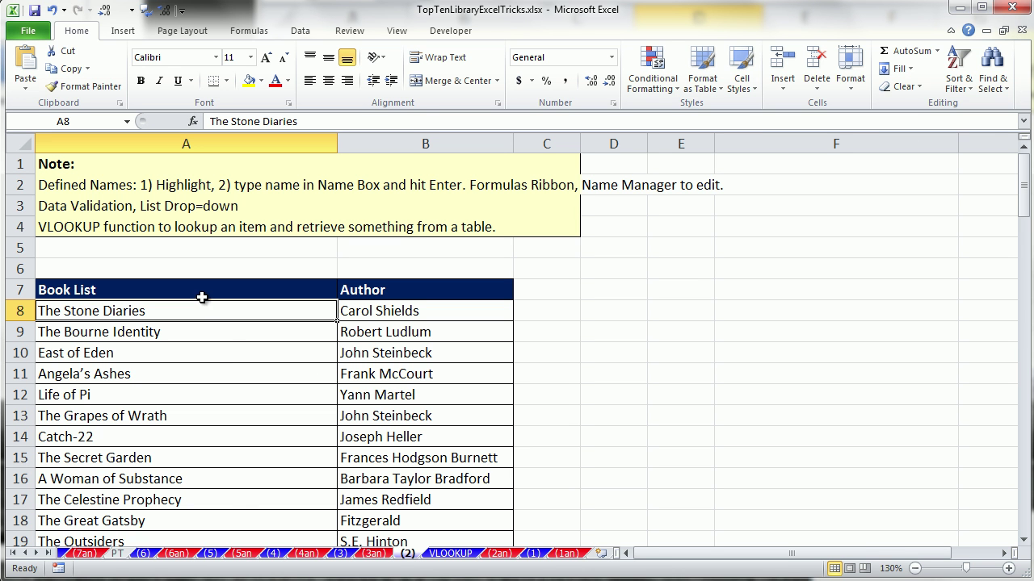
Step: Compare the empty Book List and Author cells on the VLOOKUP sheet with the source book table on sheet (2)
left_click(446, 557)
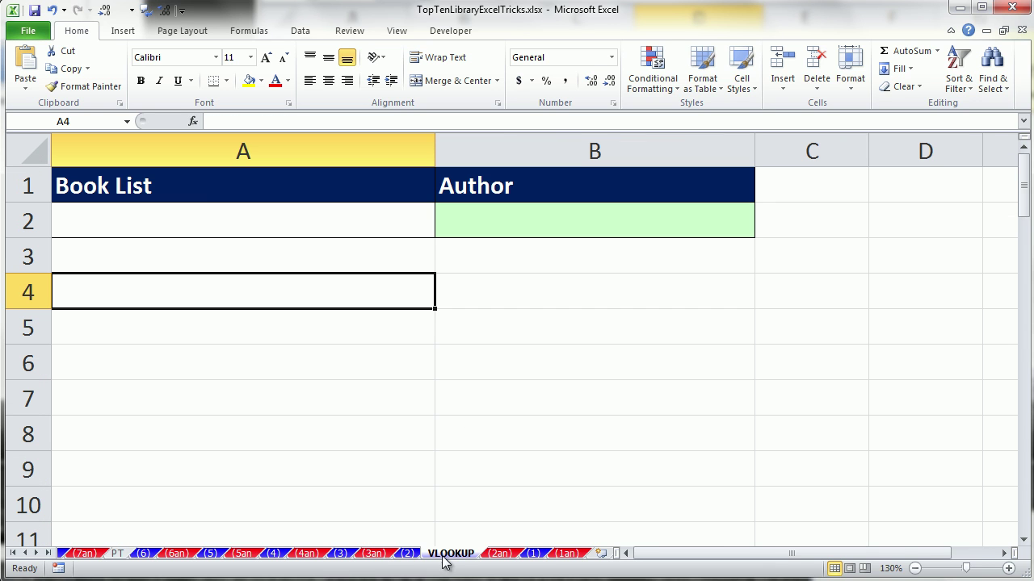
left_click(227, 225)
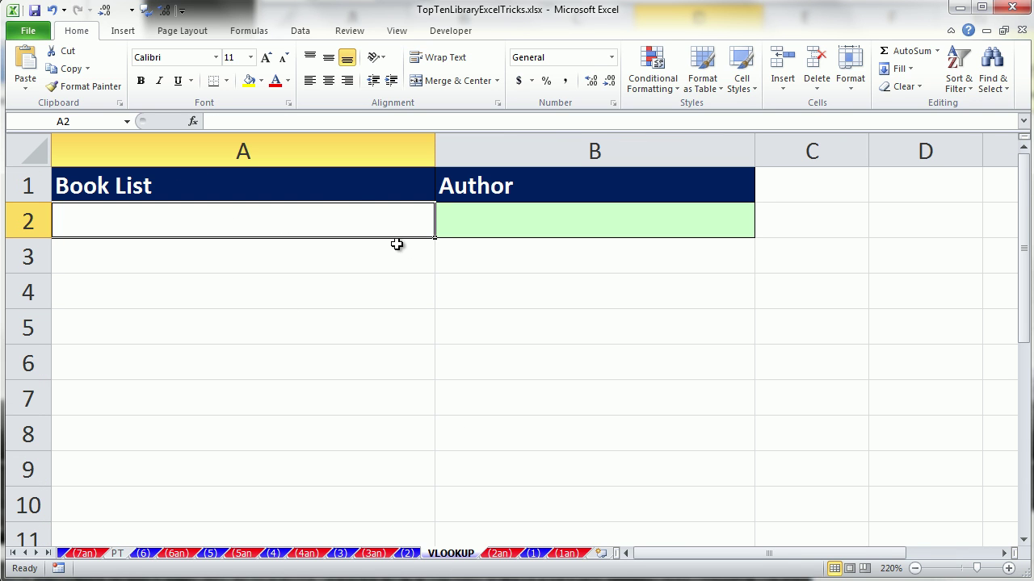
left_click(528, 222)
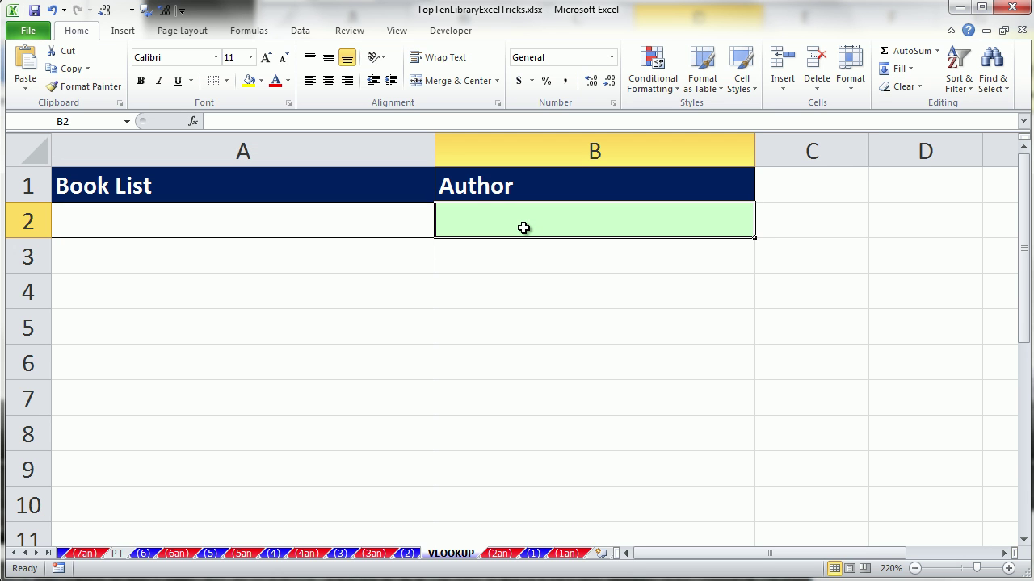
left_click(418, 224)
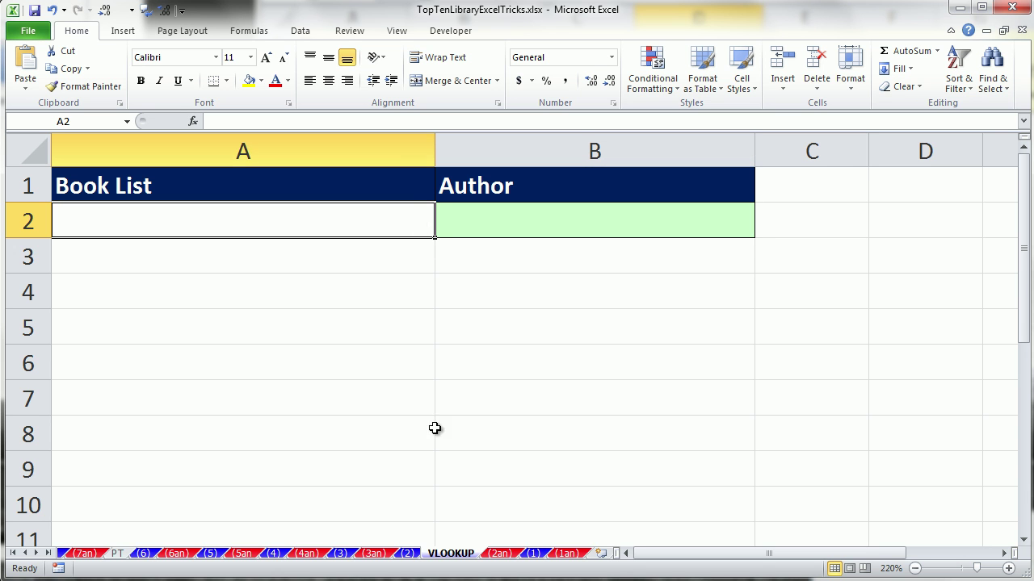
left_click(408, 554)
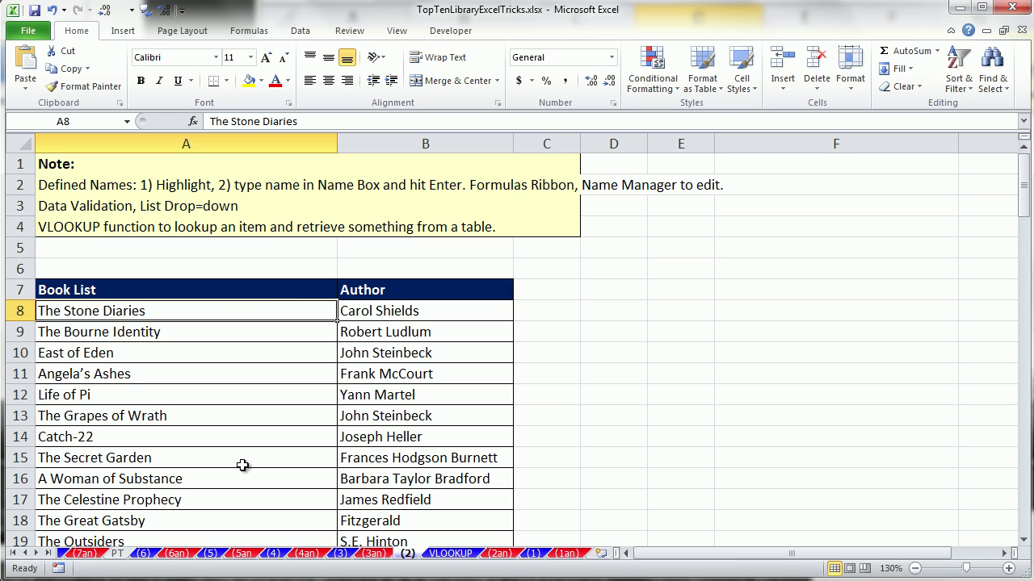
left_click(449, 554)
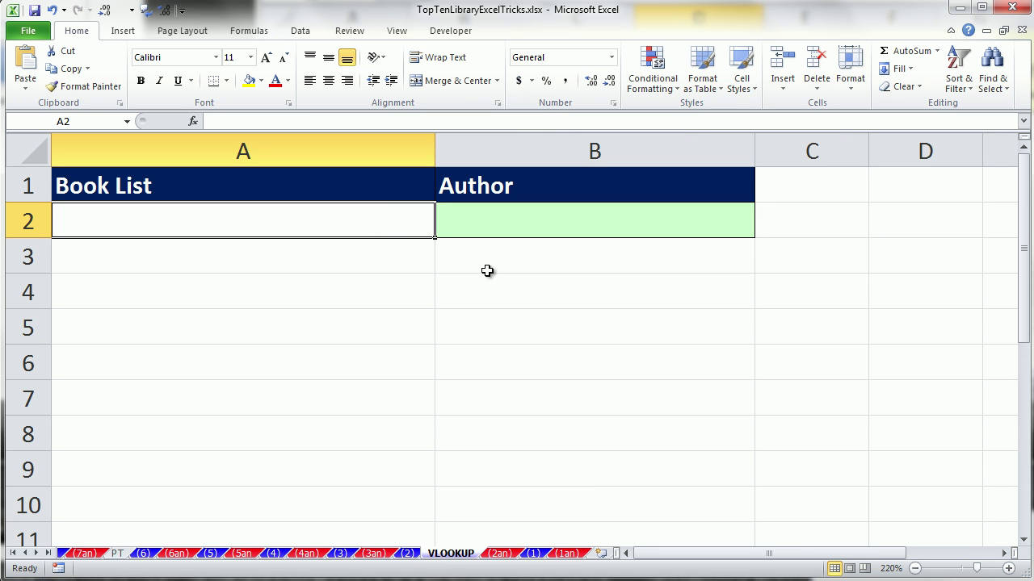
left_click(408, 554)
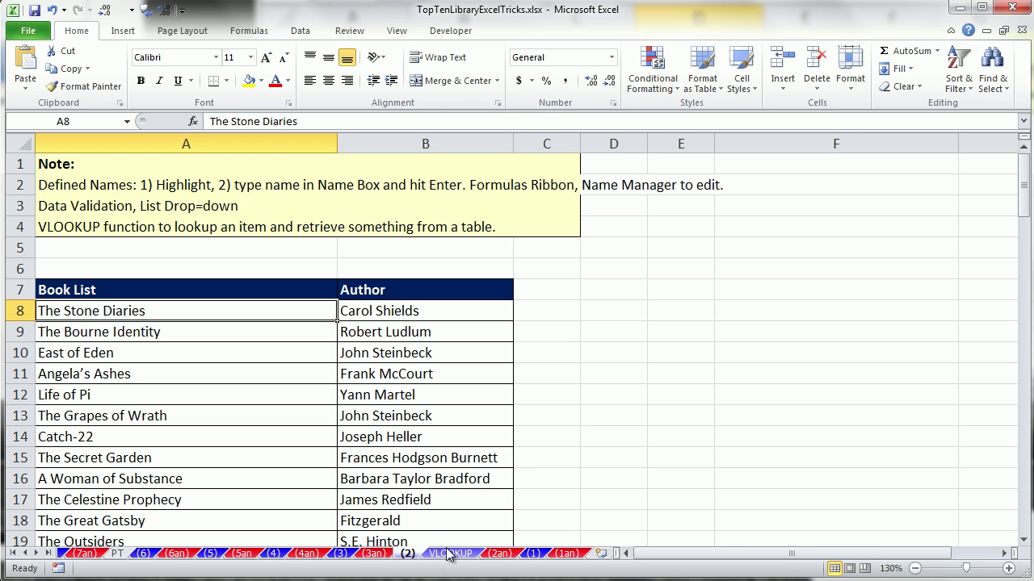
left_click(449, 554)
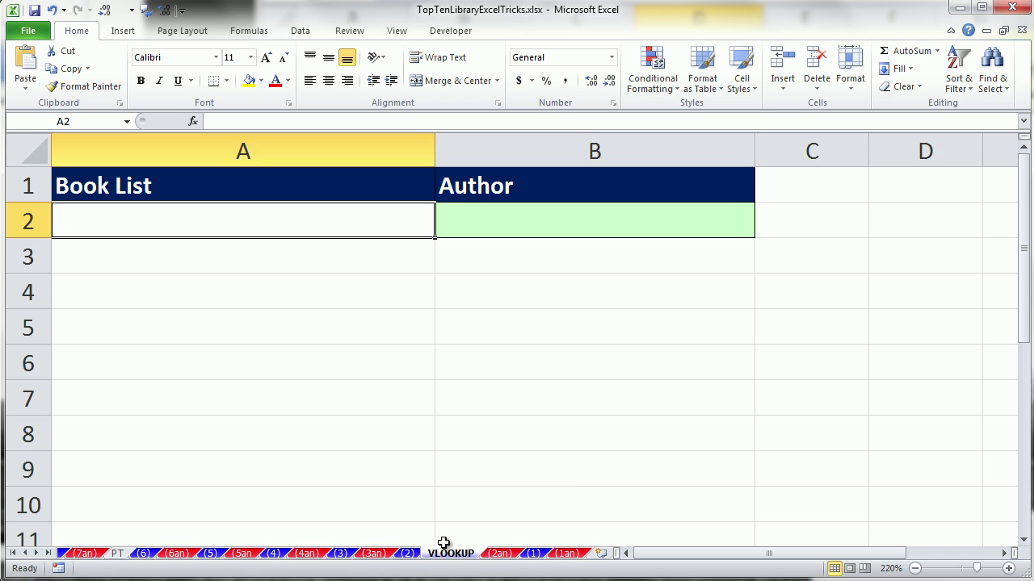
left_click(408, 553)
left_click_drag(212, 310, 222, 457)
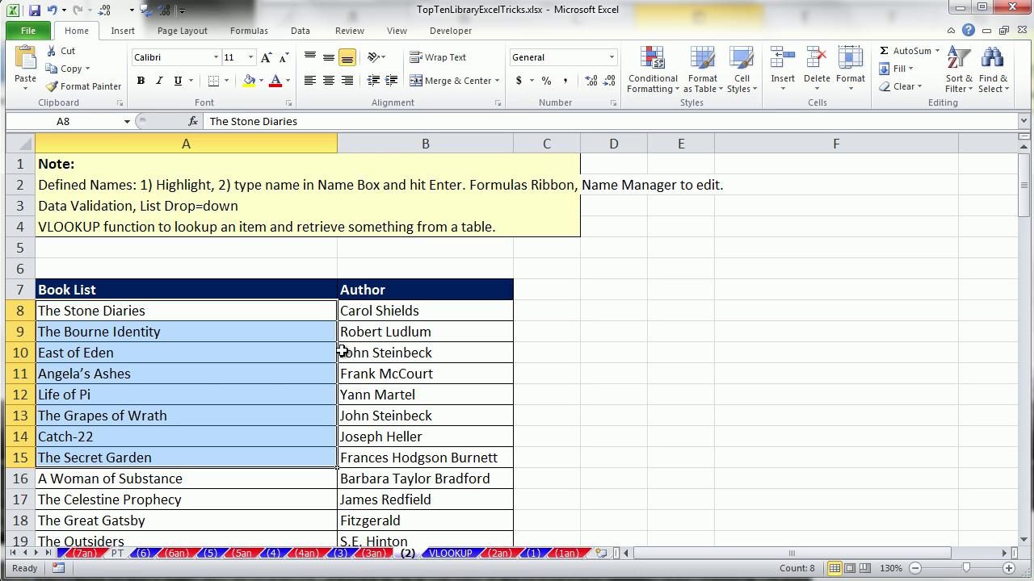
left_click(143, 355)
left_click(367, 355)
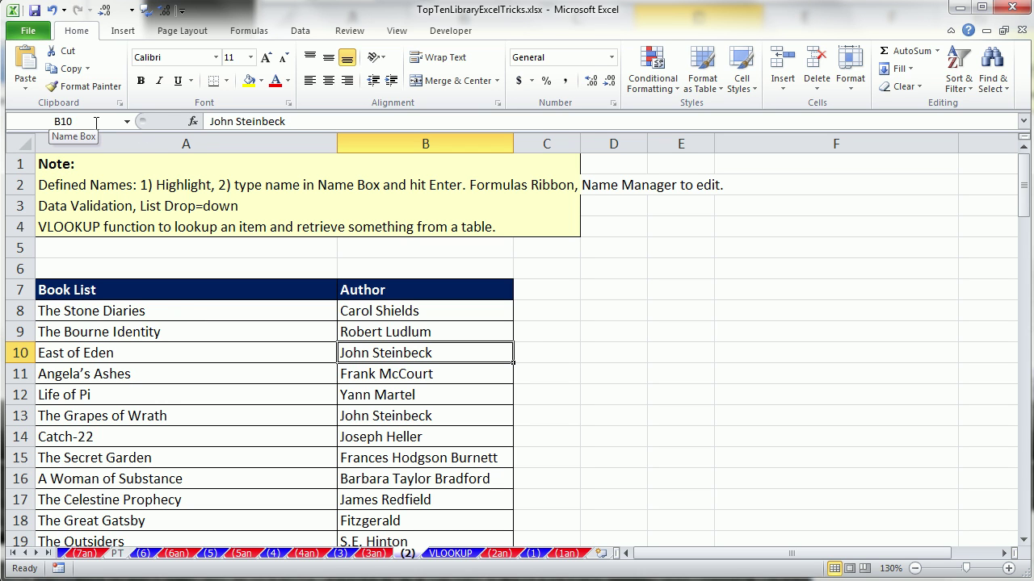
left_click_drag(144, 320, 379, 541)
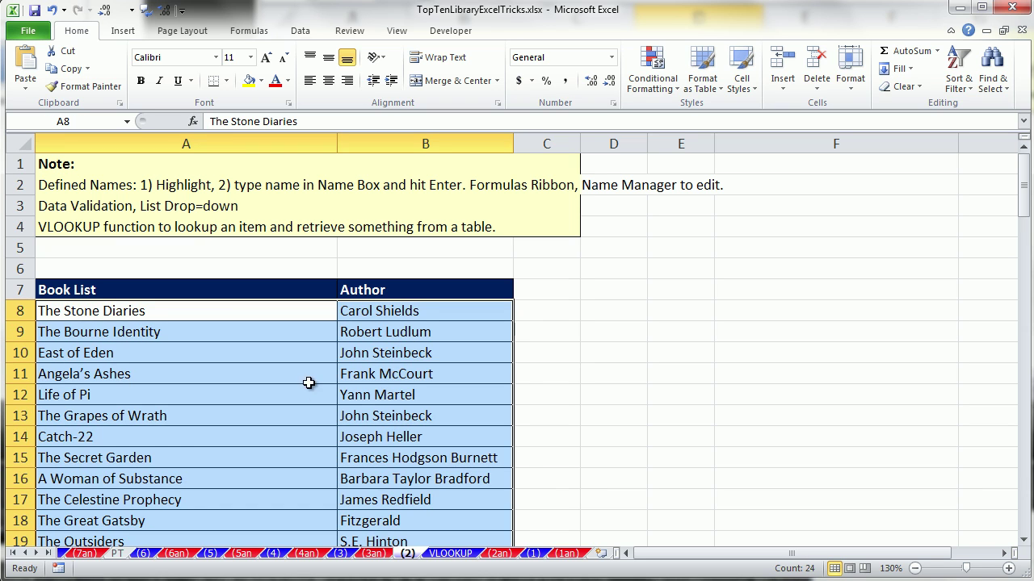
scroll(368, 416, "down", 8)
scroll(368, 416, "up", 8)
Step: Define the name LookupTable for the book and author data in A8:B106 on sheet (2), excluding the headers
left_click(257, 313)
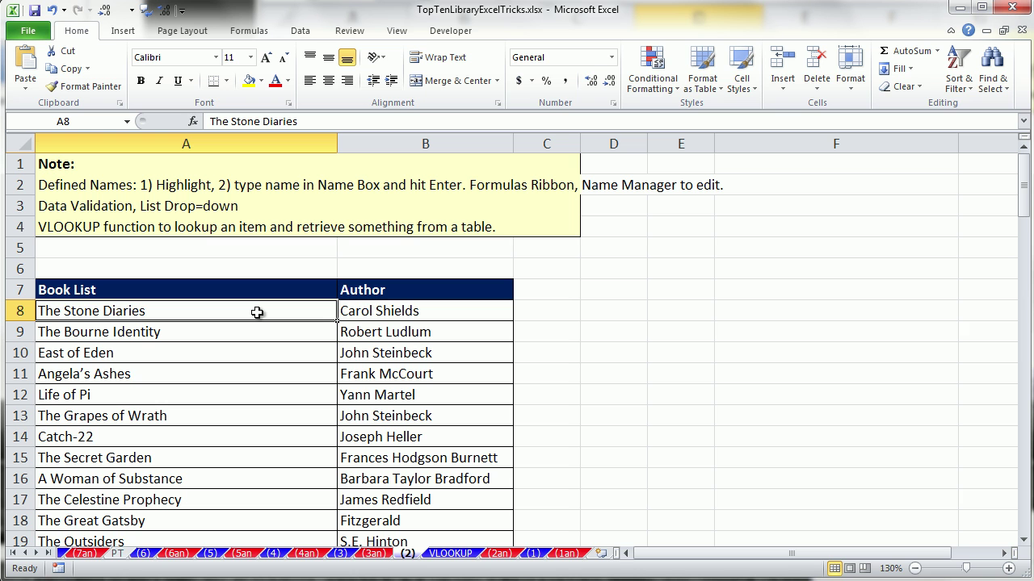
key("shift+Right")
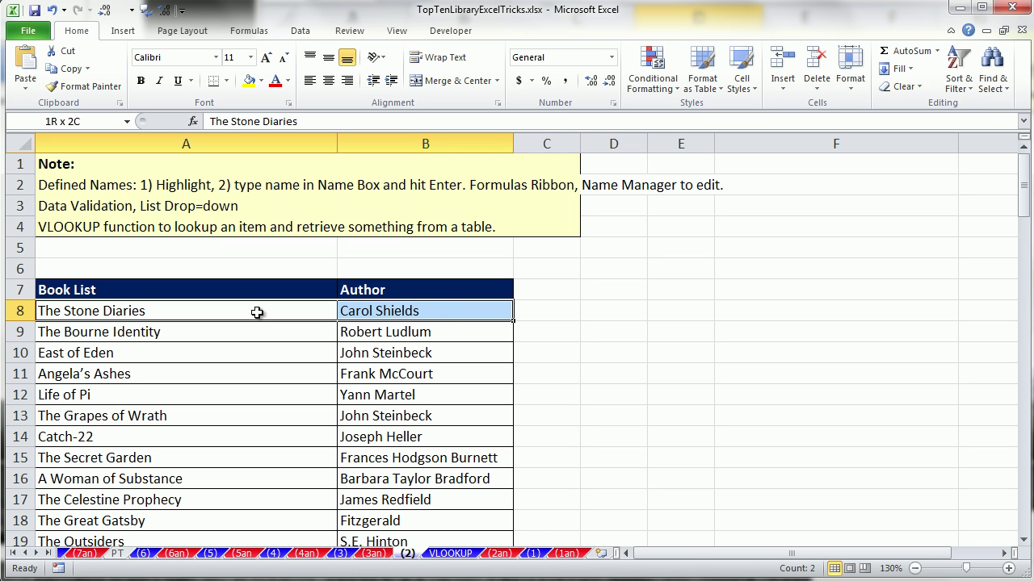
key("ctrl+shift+Down")
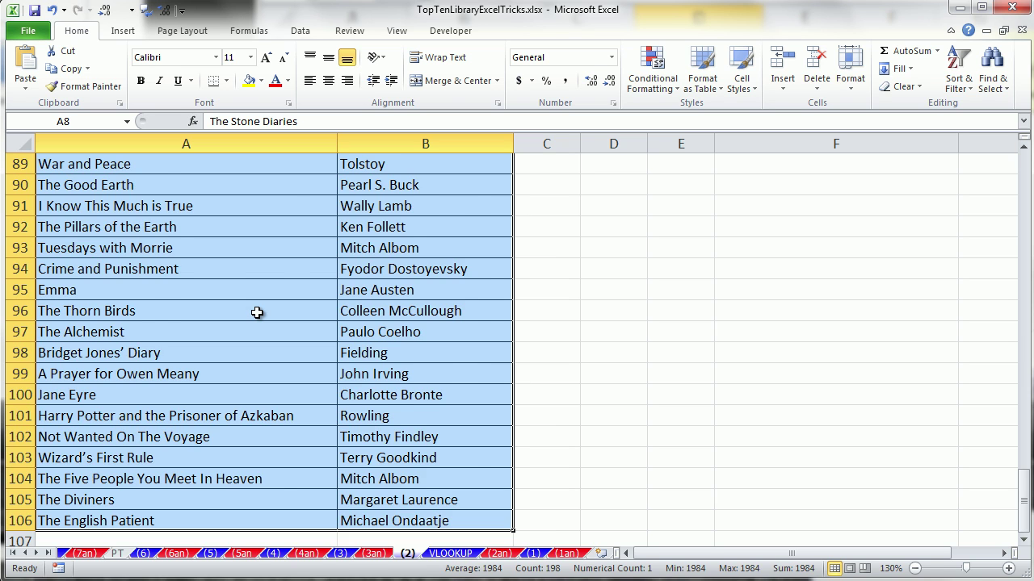
scroll(257, 312, "up", 20)
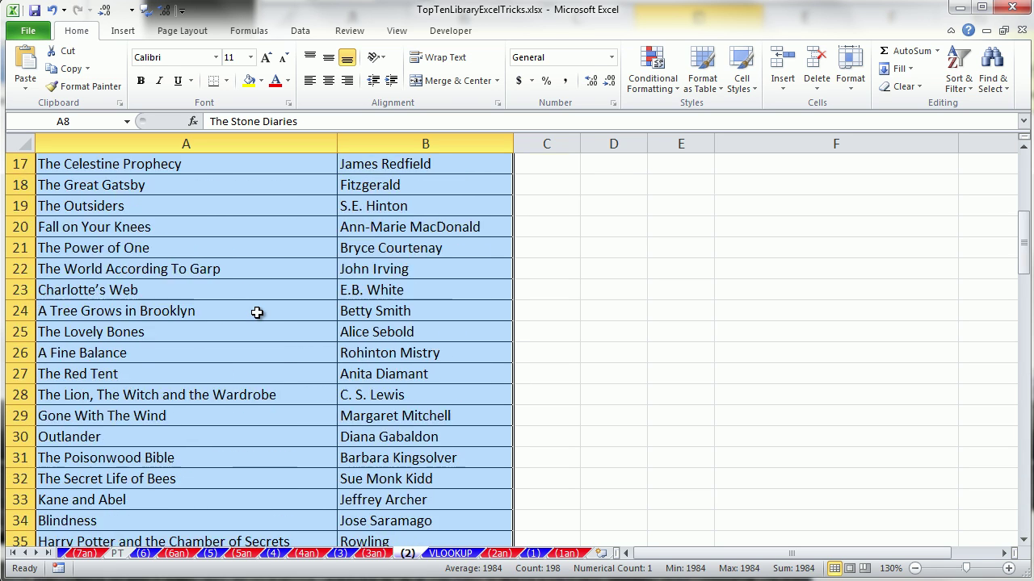
scroll(257, 313, "up", 7)
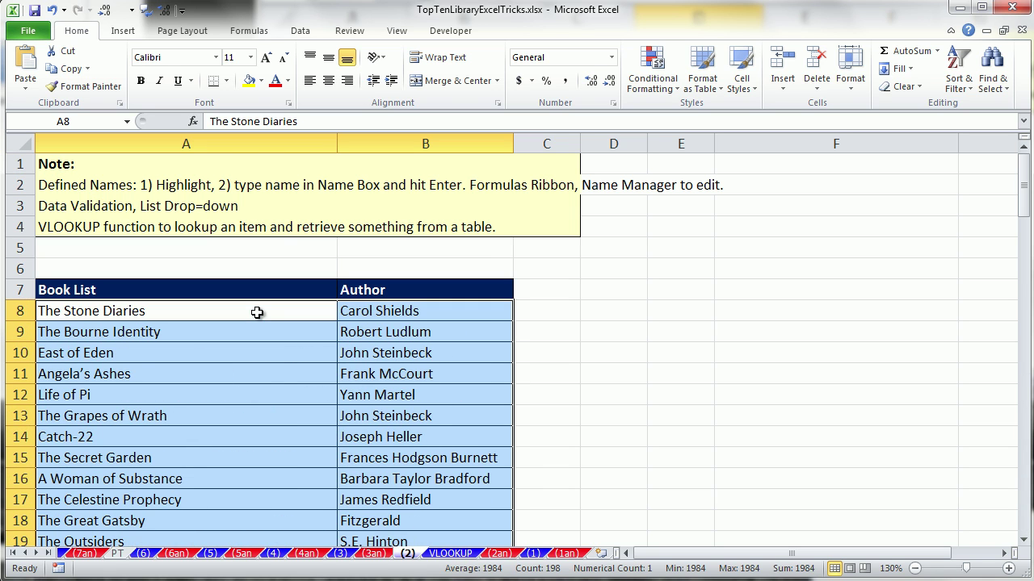
left_click(87, 121)
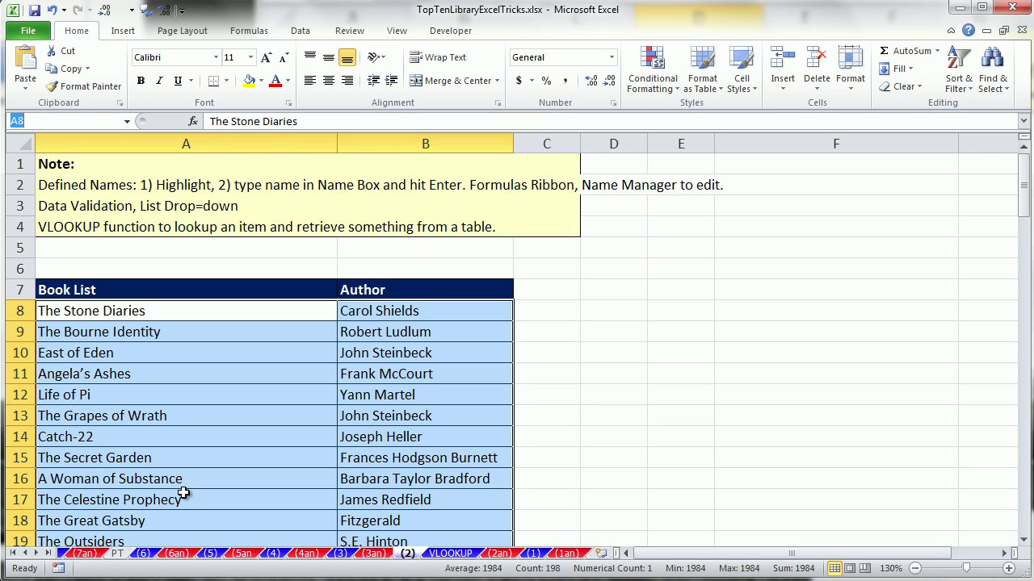
type("VTavle")
key("BackSpace")
key("BackSpace")
key("BackSpace")
key("BackSpace")
key("BackSpace")
key("BackSpace")
type("LookupTa")
key("Left")
key("Left")
type("Table")
key("BackSpace")
key("BackSpace")
key("BackSpace")
key("BackSpace")
key("BackSpace")
key("BackSpace")
type("Table")
key("Return")
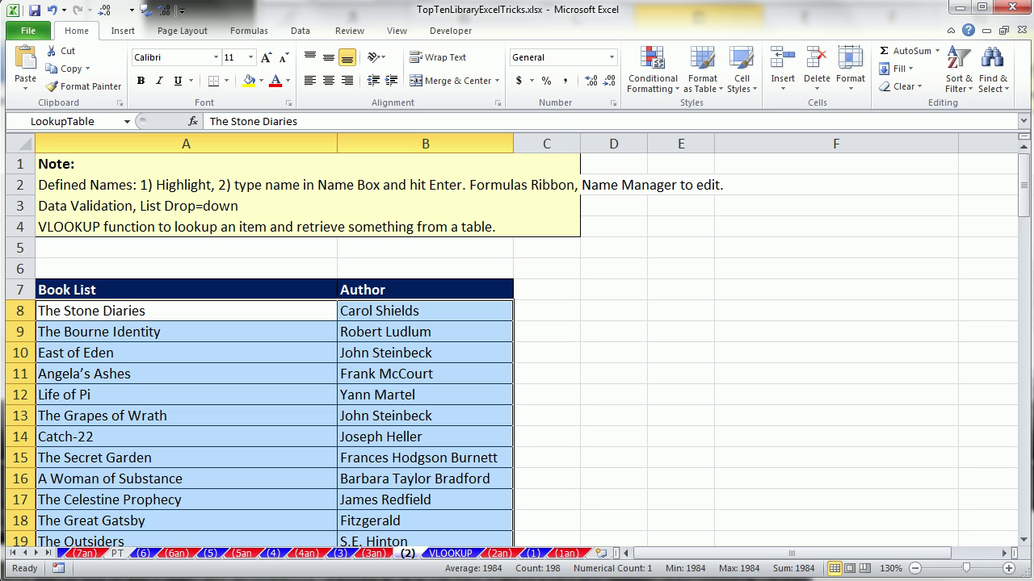
Step: Check which range the defined name LookupTable refers to by going to it, and return to the first book title in A8
left_click(363, 255)
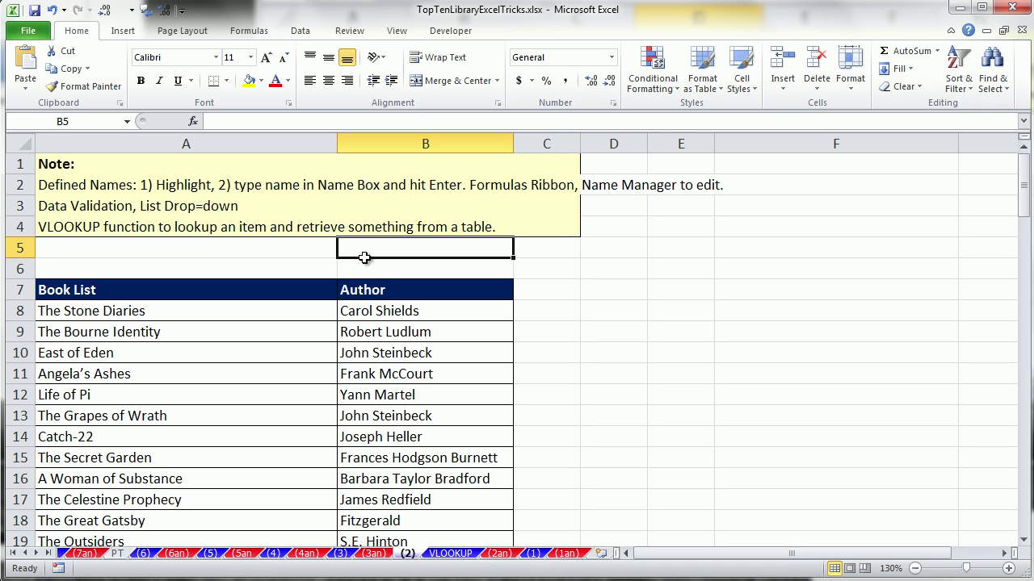
left_click(127, 121)
left_click(48, 136)
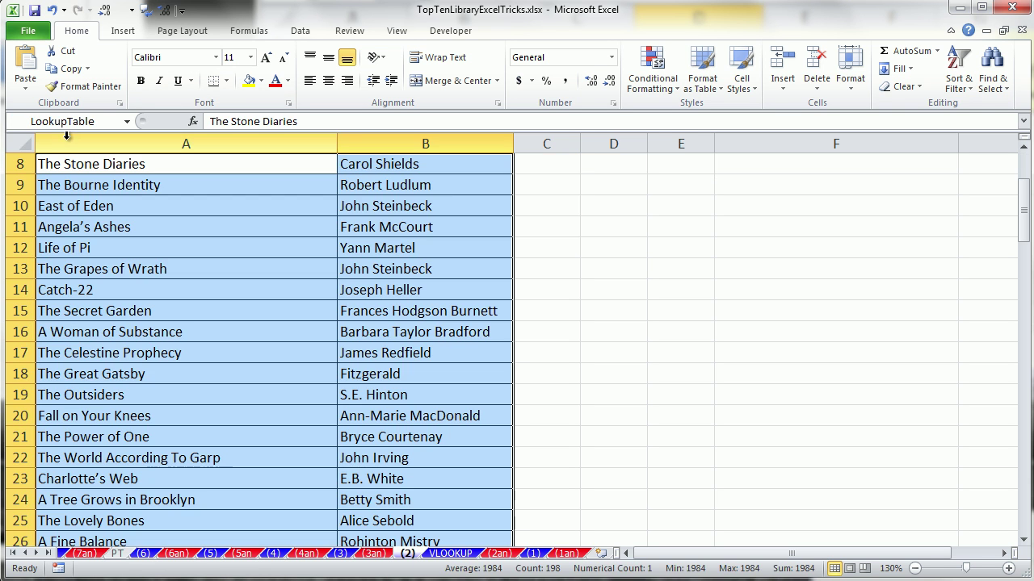
scroll(404, 355, "up", 3)
left_click(385, 313)
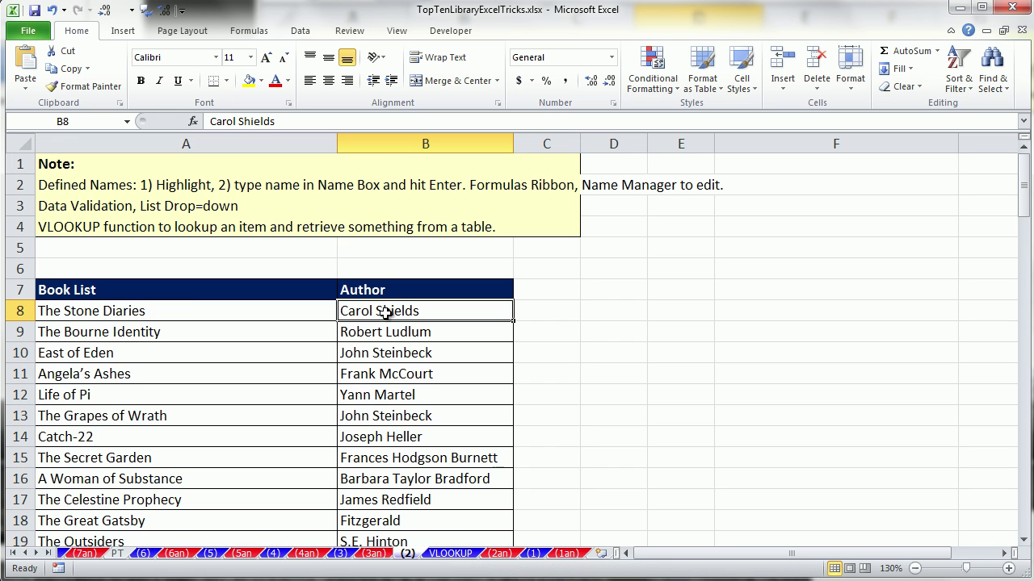
left_click(194, 313)
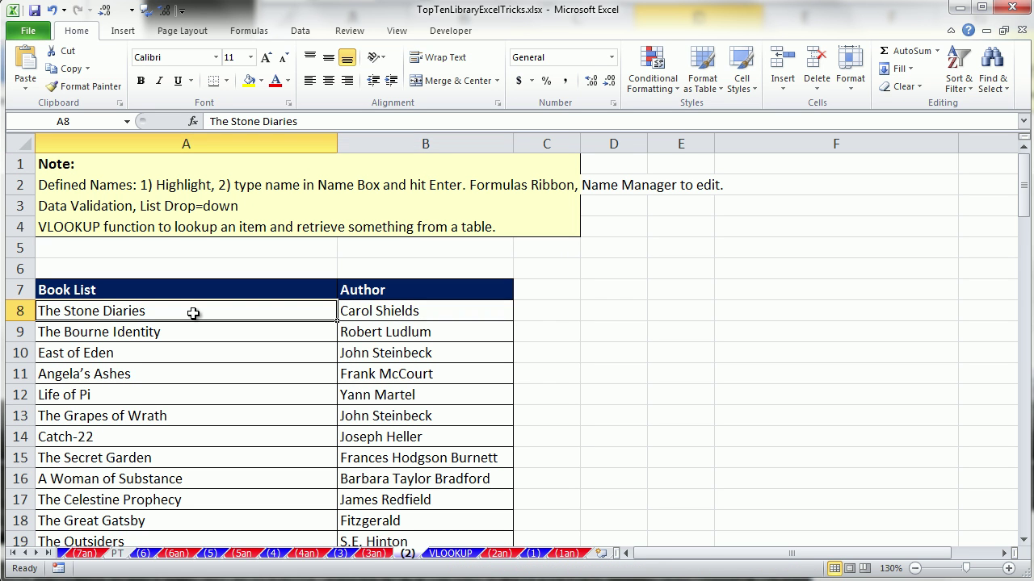
Step: Define the name DataVDropDown for the book titles in A8:A106 on sheet (2), without the header
left_click_drag(194, 313, 417, 395)
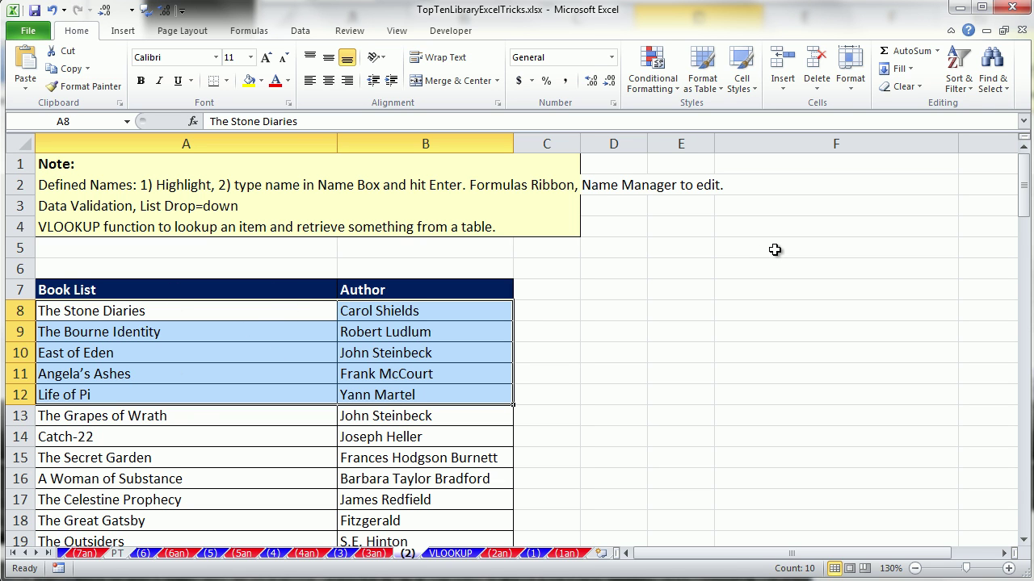
left_click(164, 310)
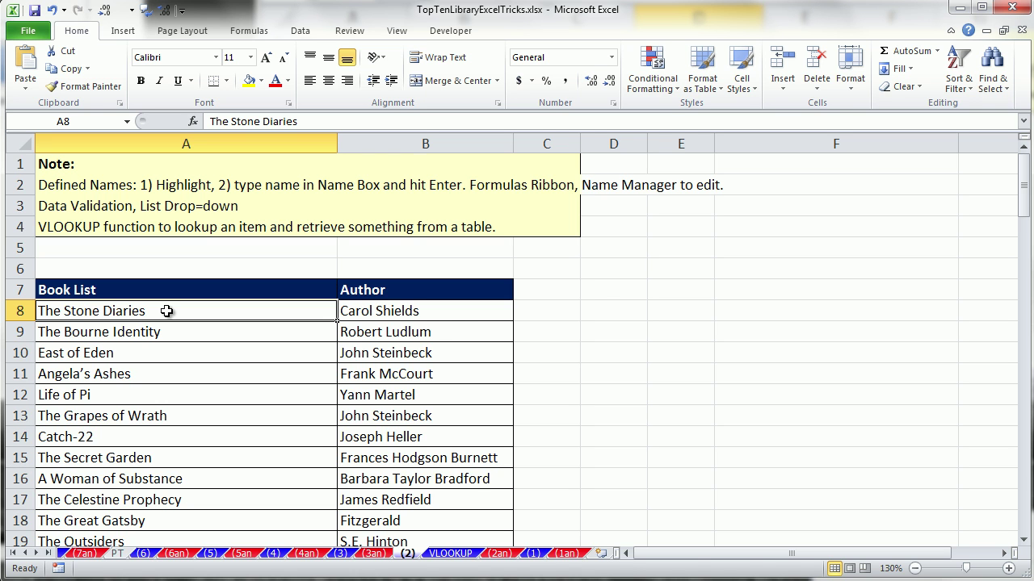
key("ctrl+shift+Down")
left_click(90, 124)
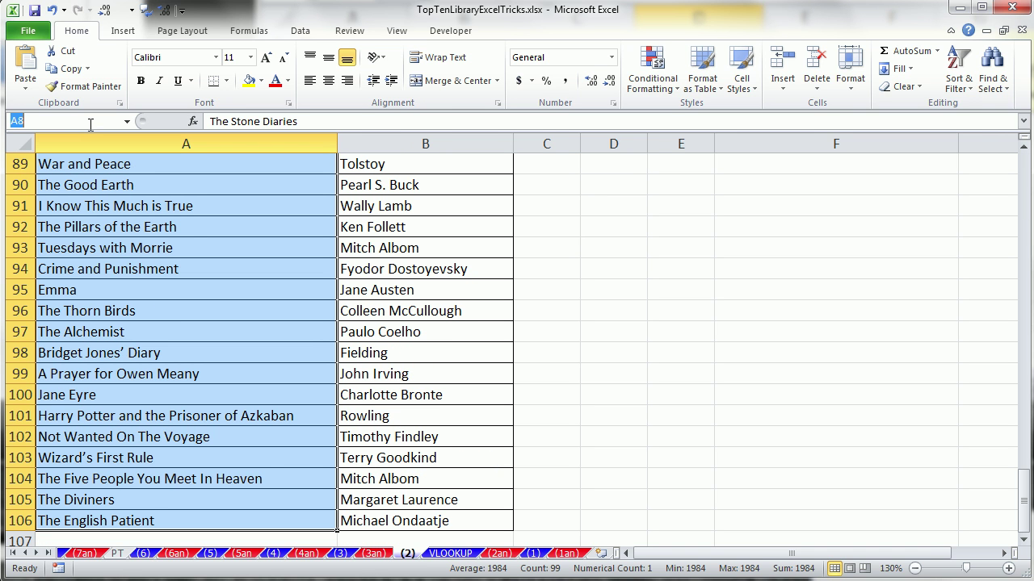
type("DataVDropDown")
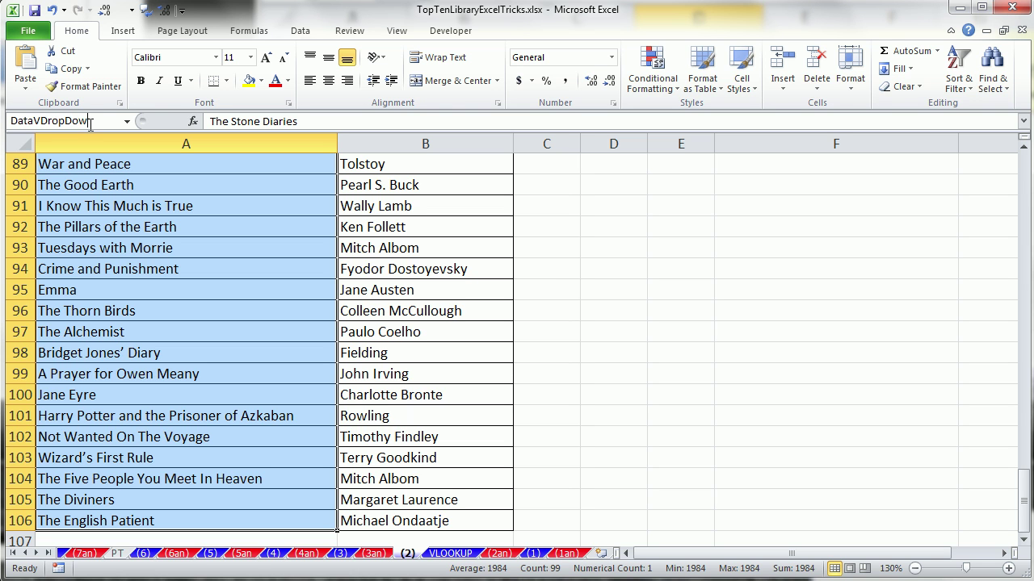
key("Return")
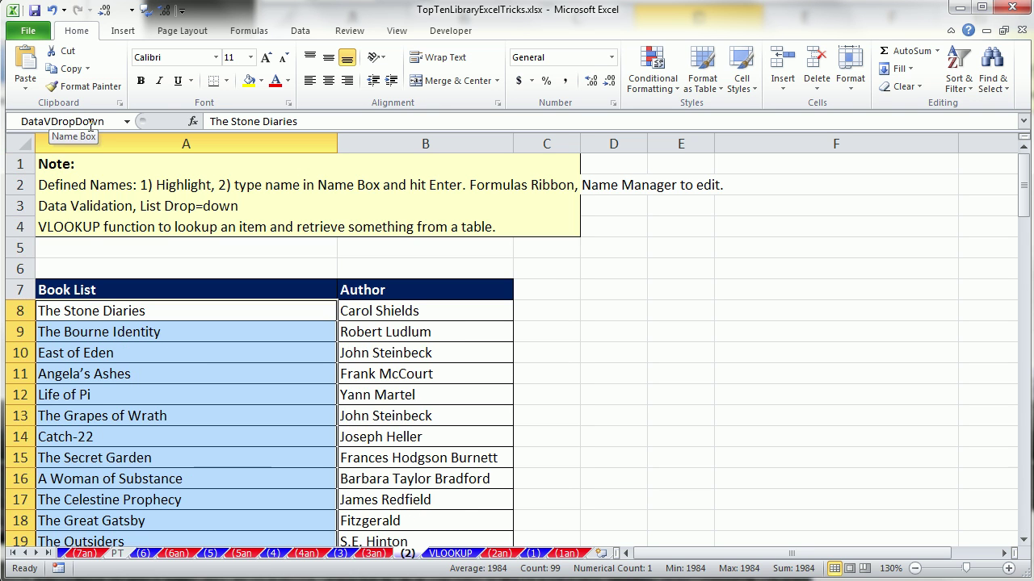
Step: Check the ranges behind the defined names LookupTable and DataVDropDown by going to each, and look through the book list
left_click(249, 247)
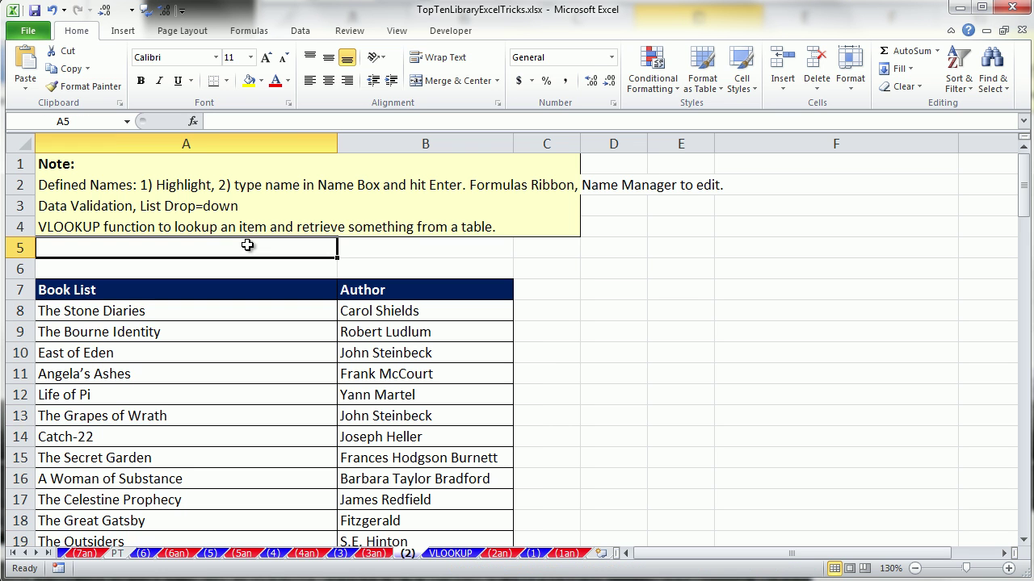
left_click(127, 121)
left_click(63, 147)
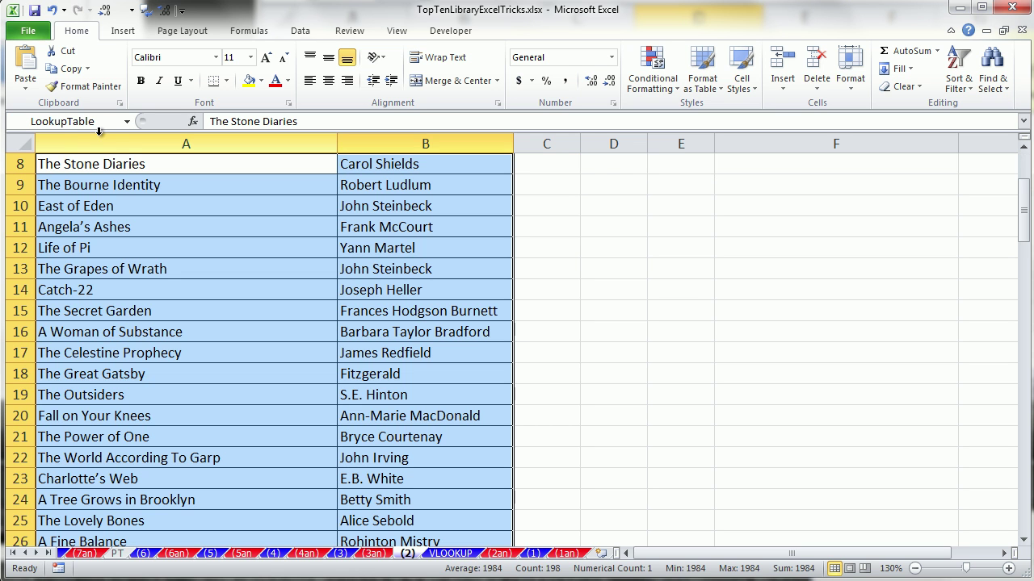
left_click(127, 122)
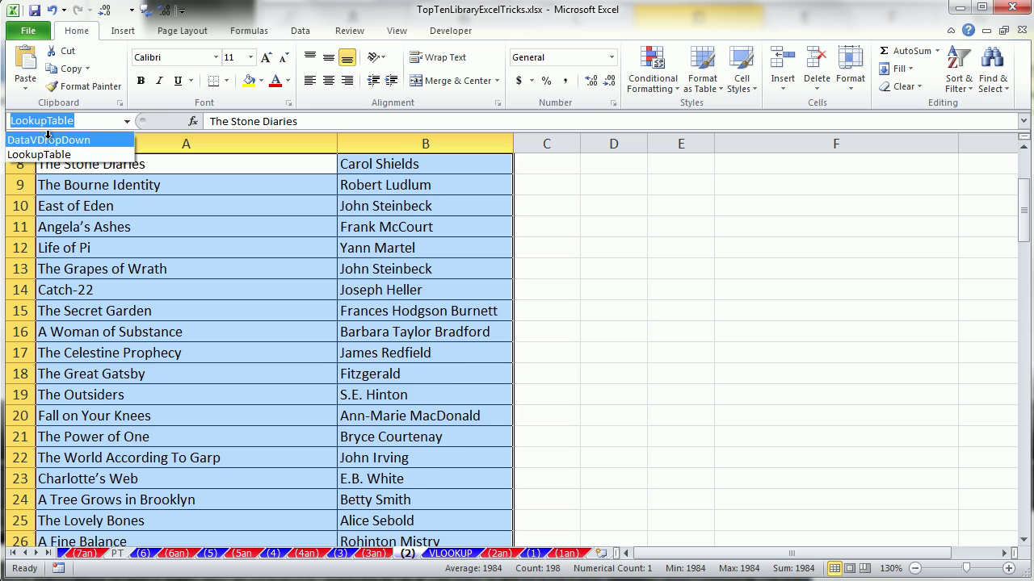
left_click(50, 142)
scroll(364, 333, "up", 3)
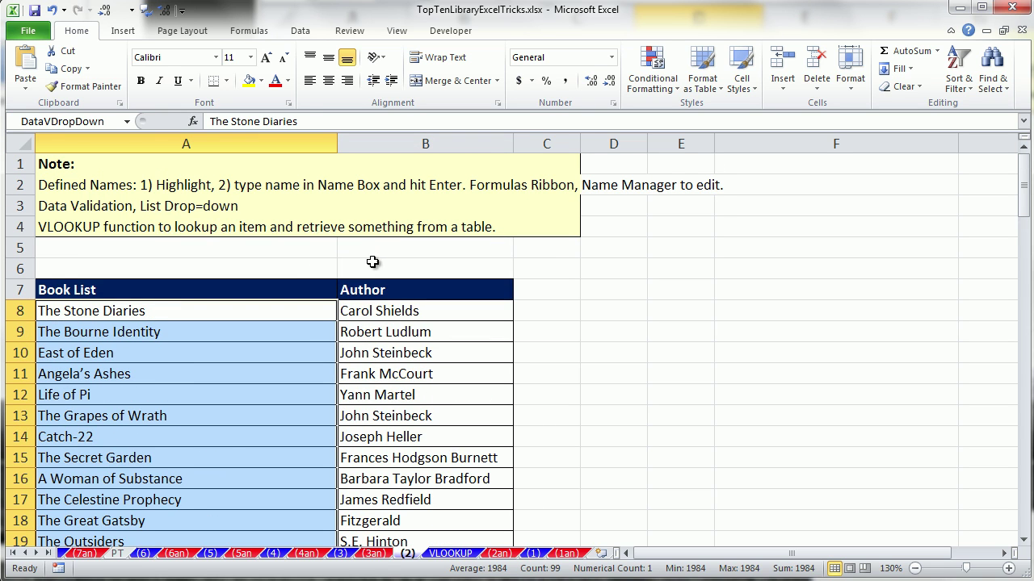
scroll(397, 327, "down", 12)
scroll(401, 334, "down", 20)
scroll(404, 444, "up", 12)
scroll(404, 440, "up", 20)
Step: Review the workbook's defined names and their references in the Name Manager, and close it
left_click(251, 32)
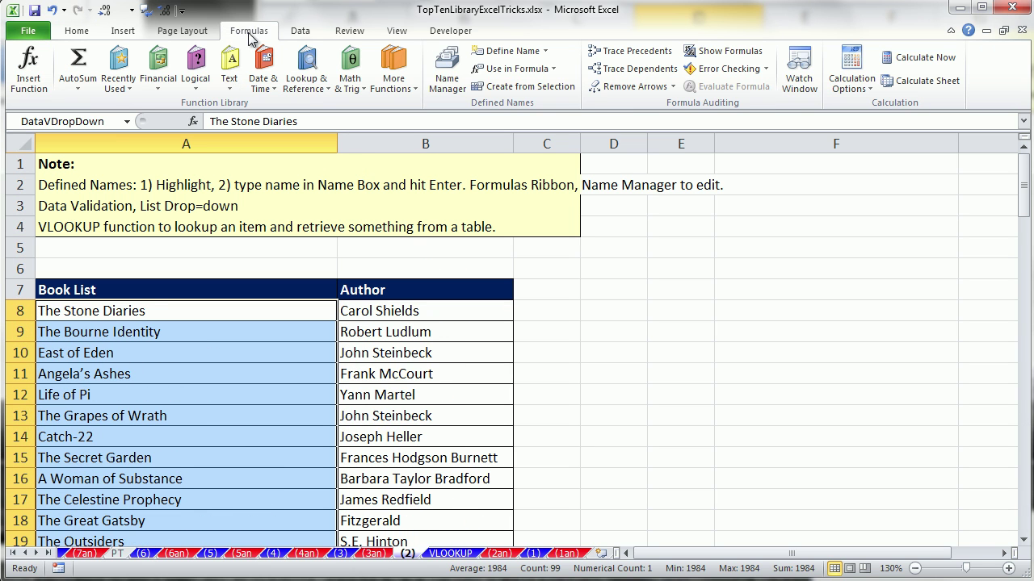
left_click(449, 81)
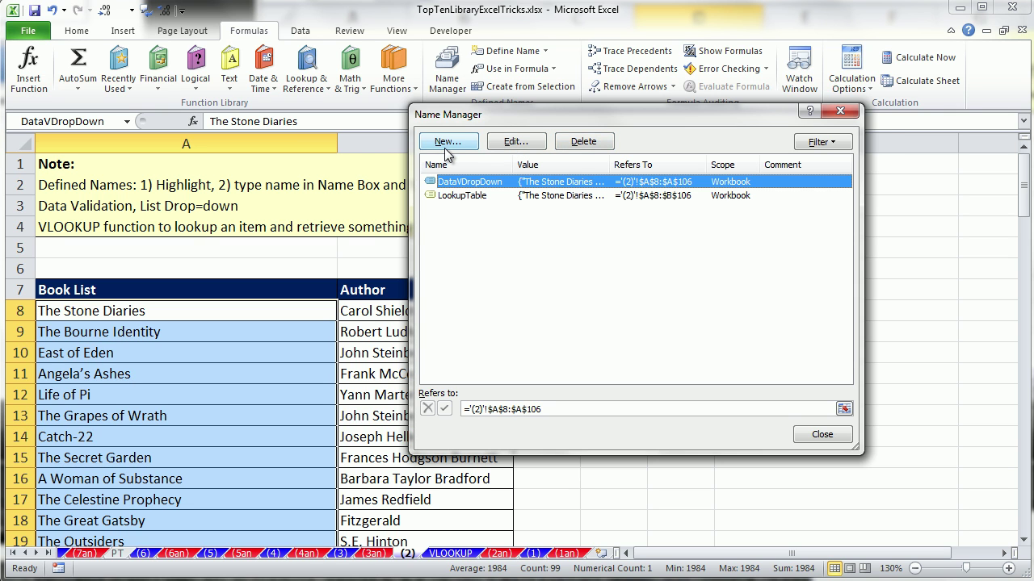
key("Escape")
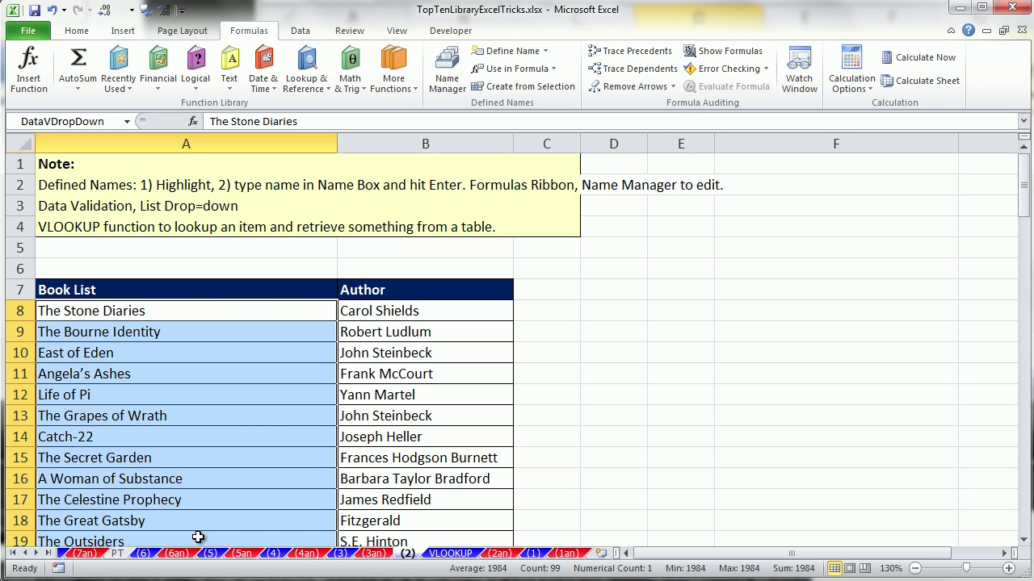
Step: Set the data validation of A2 on the VLOOKUP sheet to allow a List with the source =DataVDropDown
left_click(451, 554)
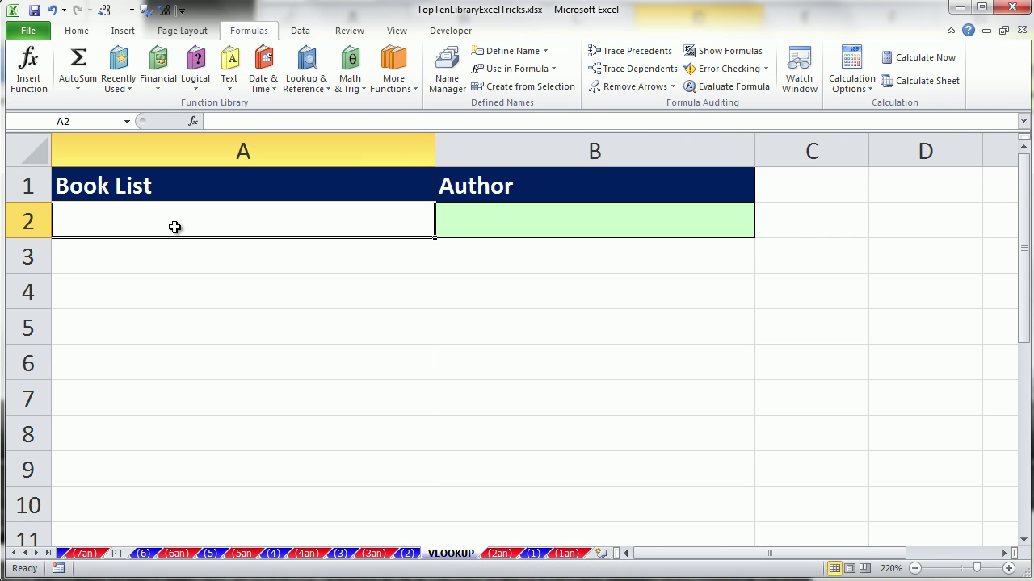
left_click(305, 34)
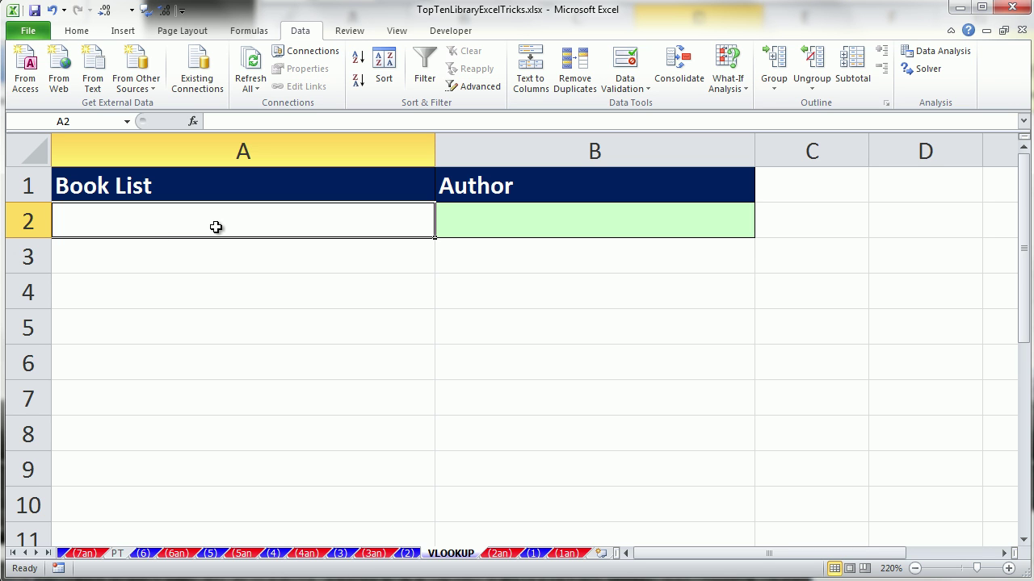
left_click(624, 66)
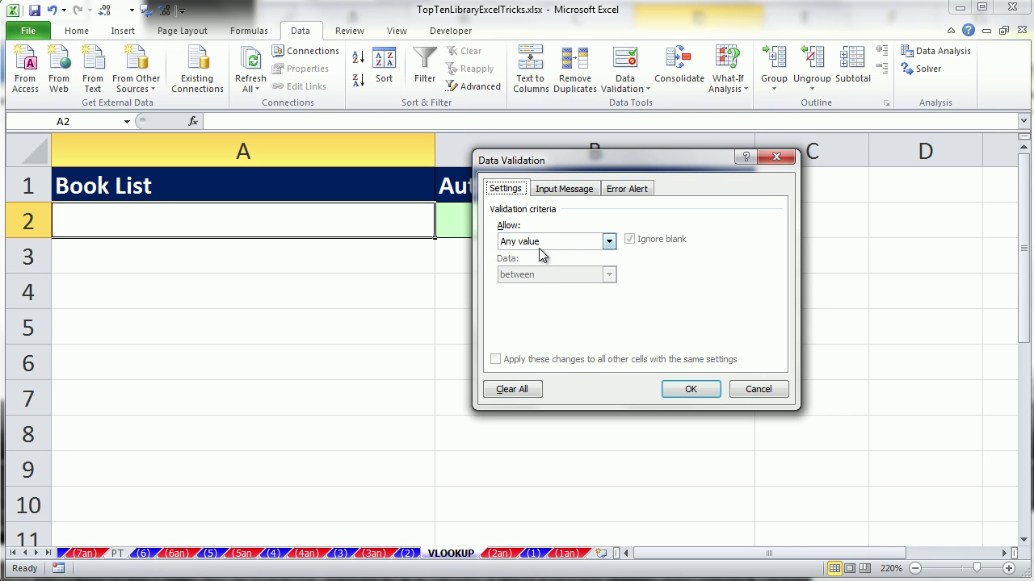
left_click(608, 242)
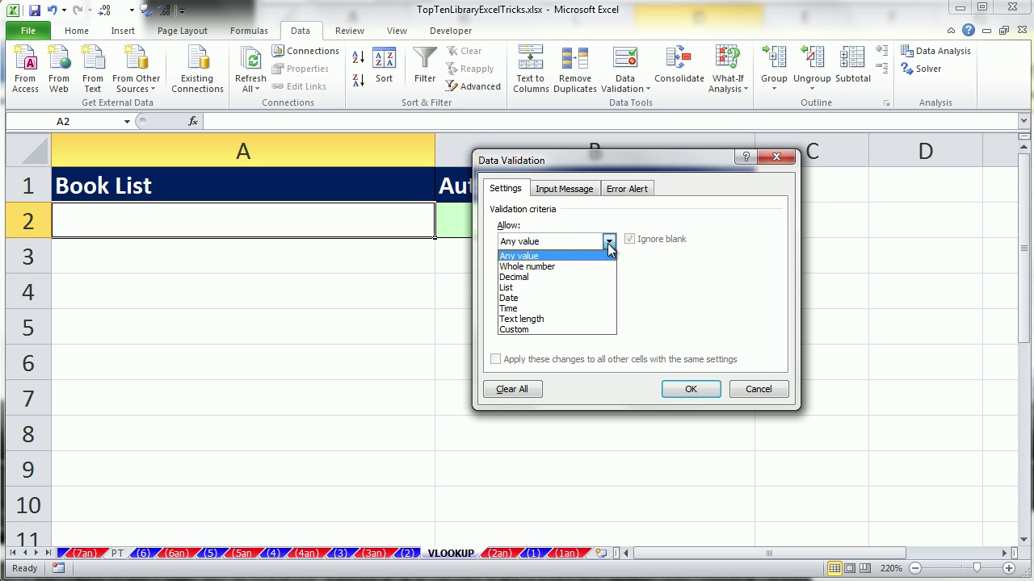
left_click(525, 288)
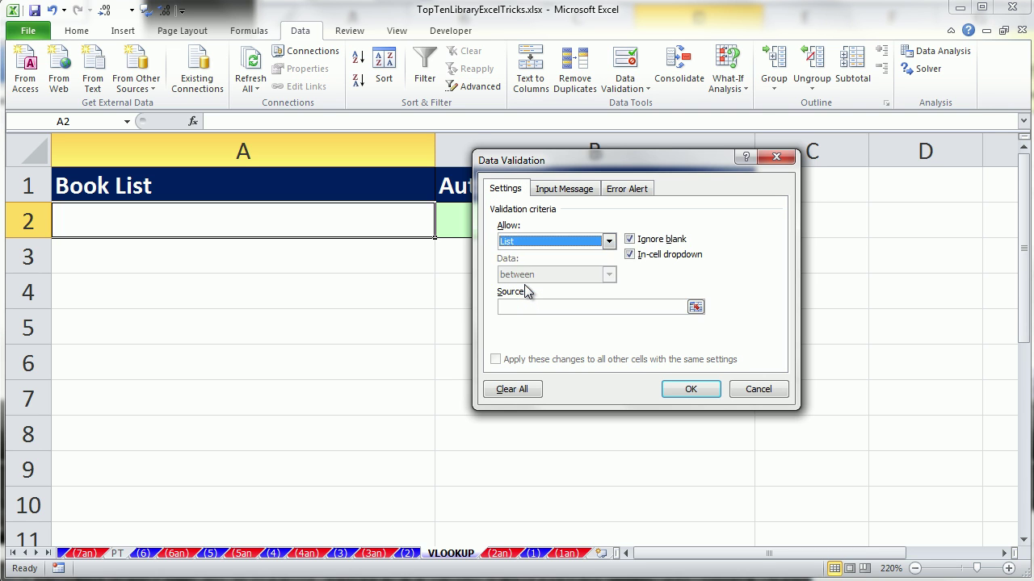
left_click(505, 308)
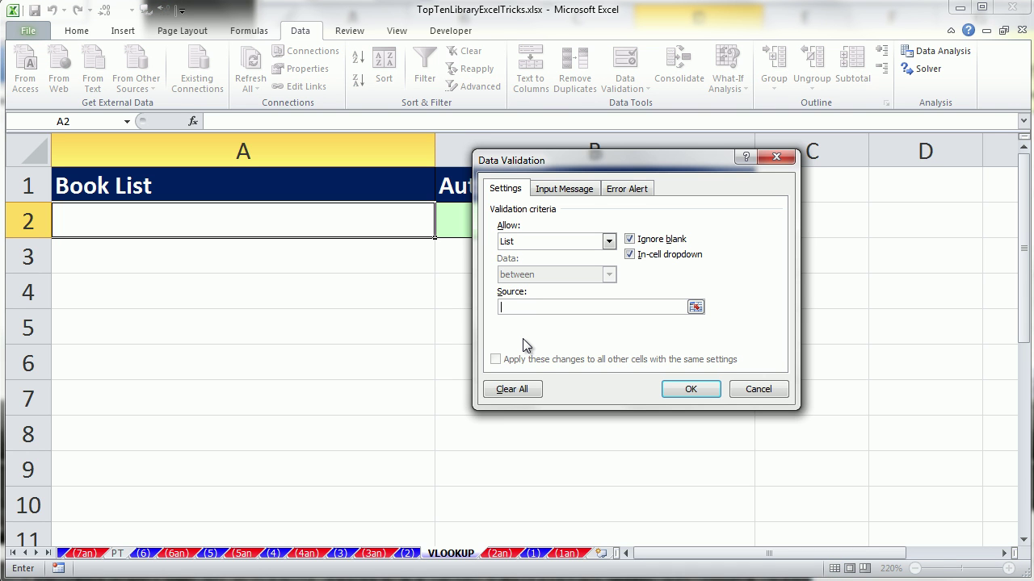
type("=")
key("F3")
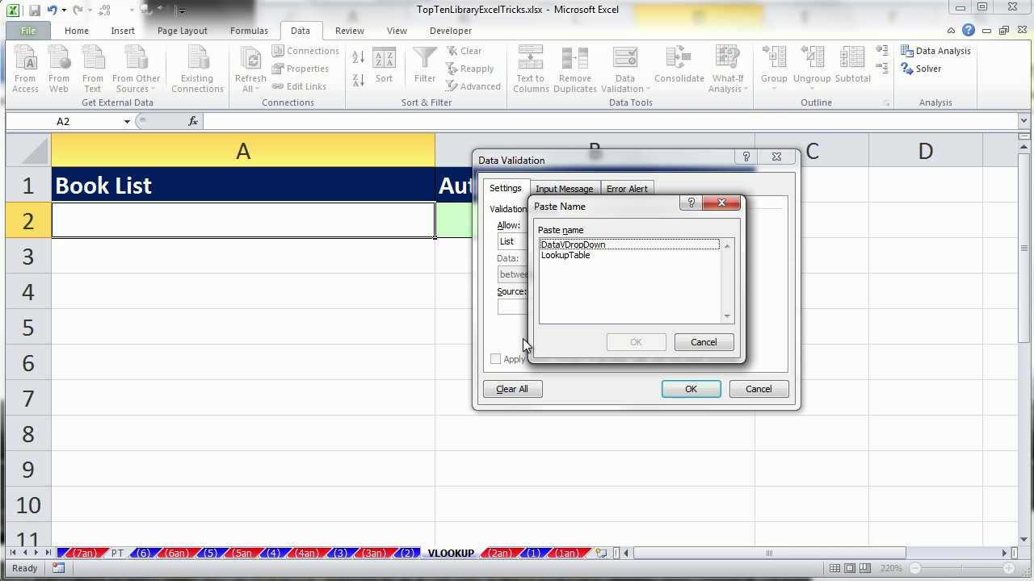
left_click_drag(579, 208, 619, 221)
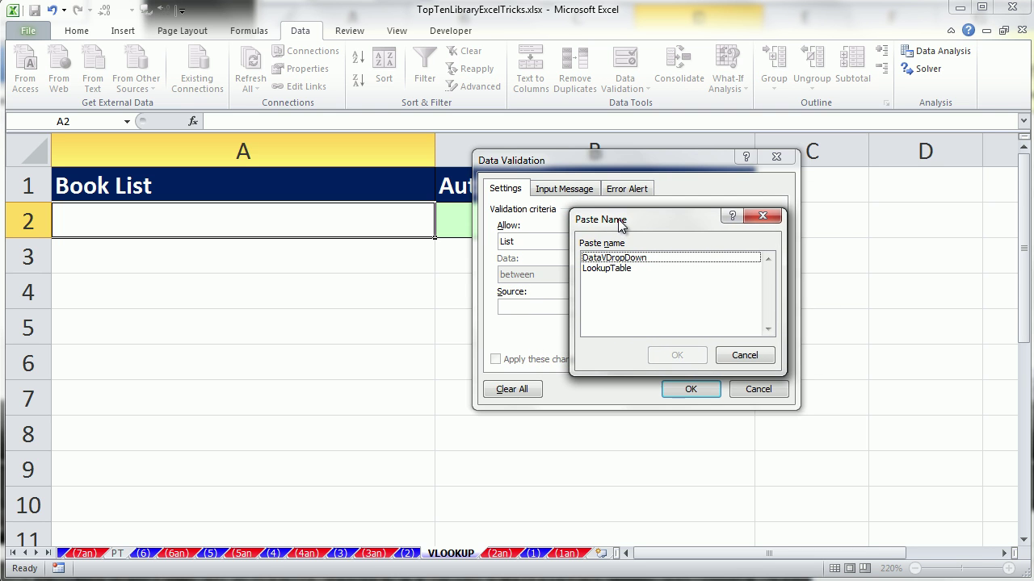
double_click(608, 264)
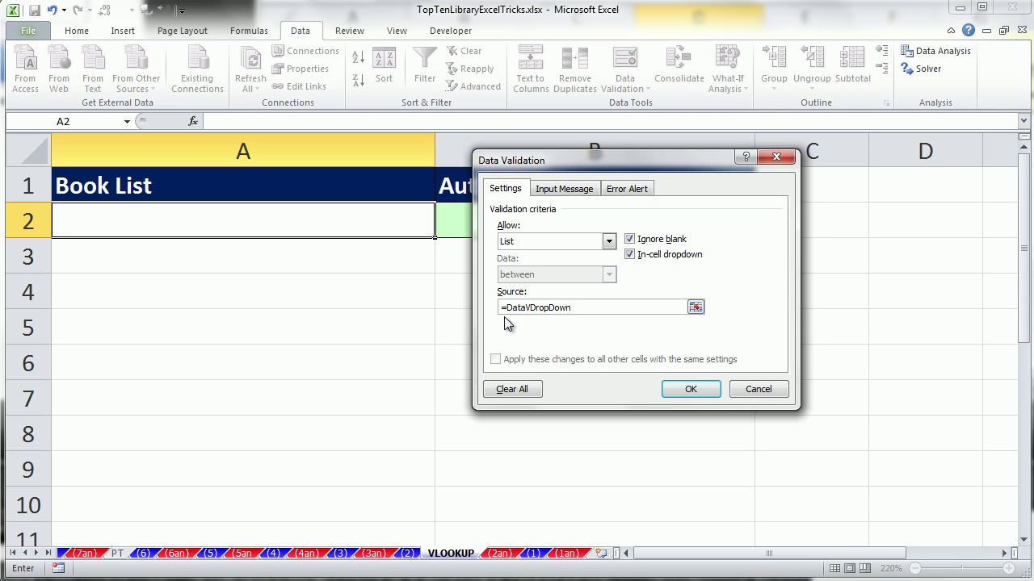
Step: Review the input message and error alert options of the data validation, and apply the list validation to A2
left_click(575, 191)
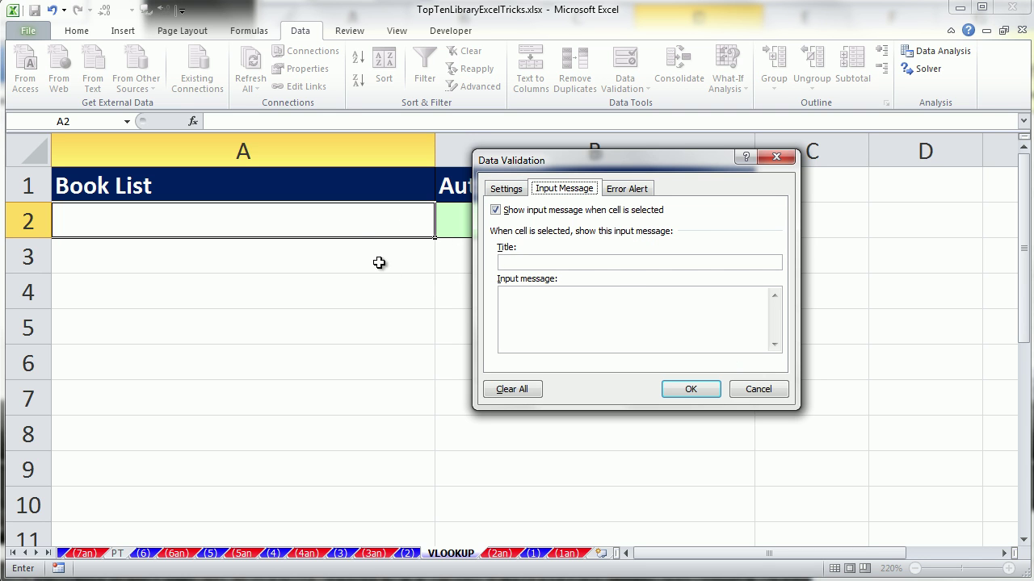
left_click(627, 191)
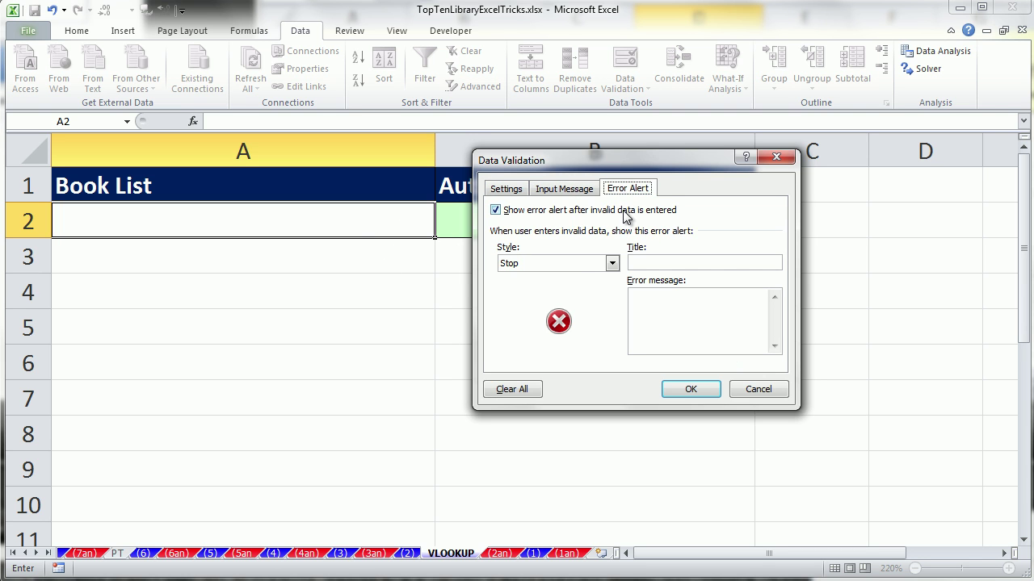
left_click(660, 266)
left_click(505, 189)
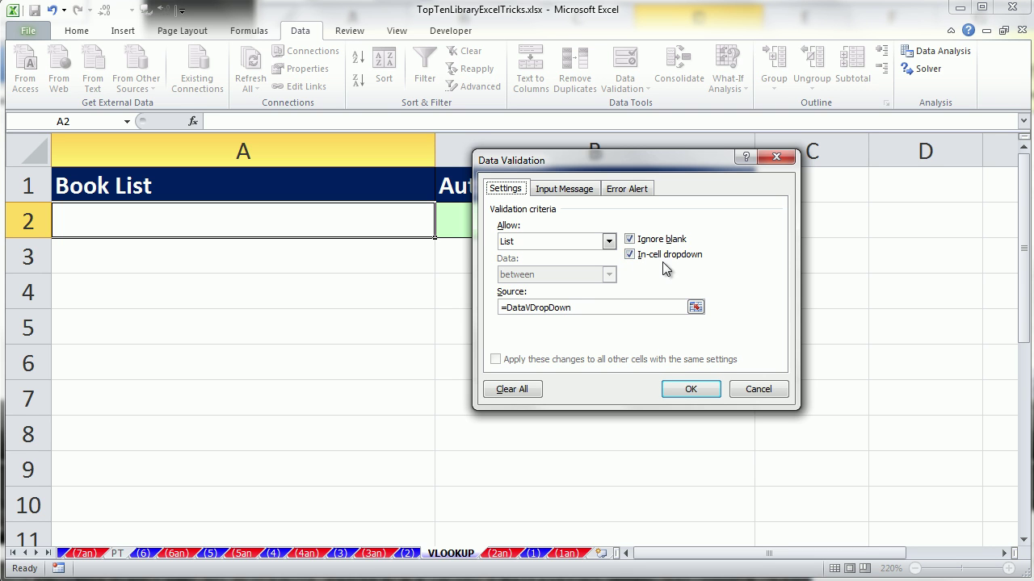
left_click(688, 390)
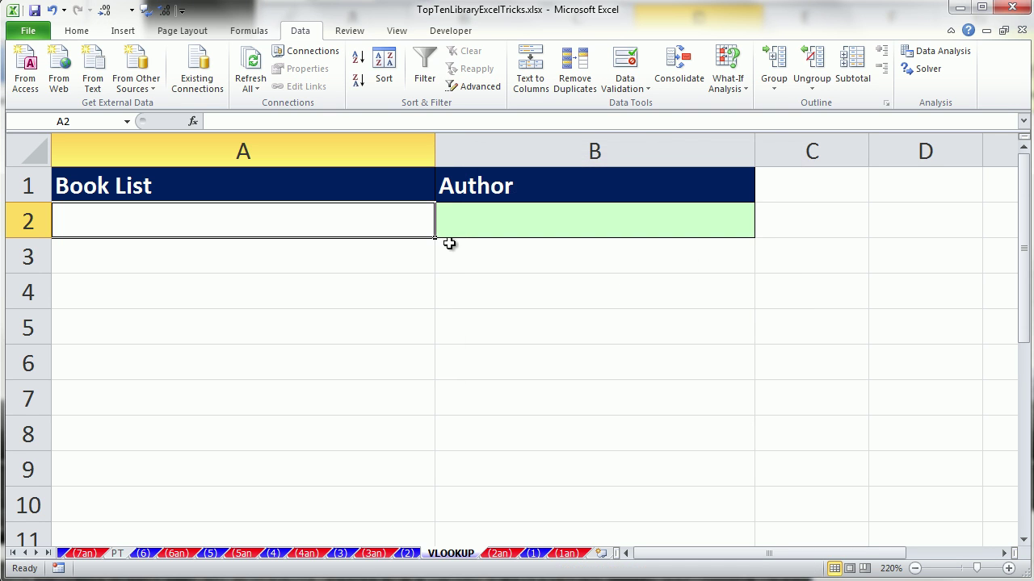
Step: Try the list in A2 by picking The Grapes of Wrath, and change the selection to East of Eden
left_click(442, 232)
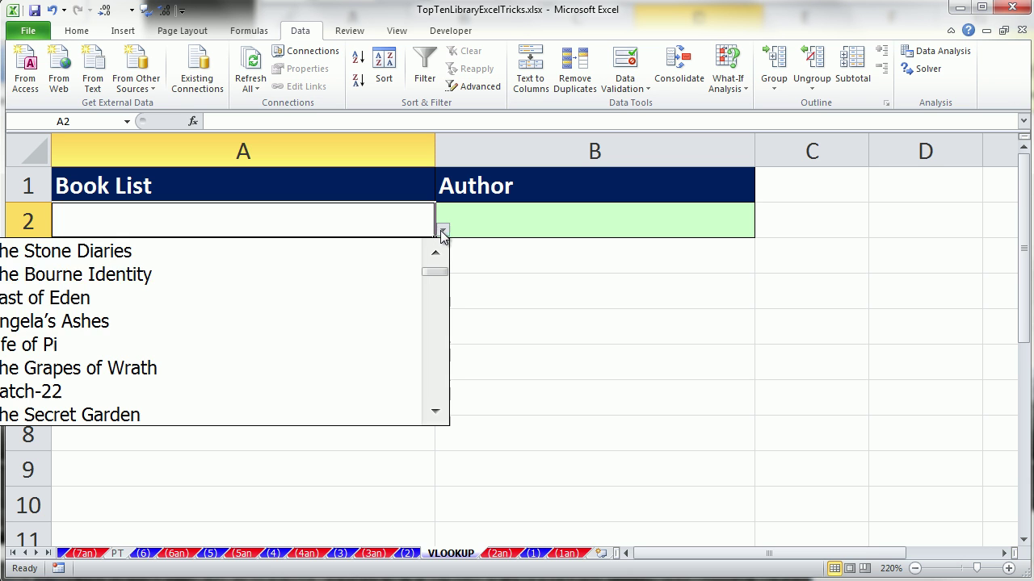
left_click(205, 368)
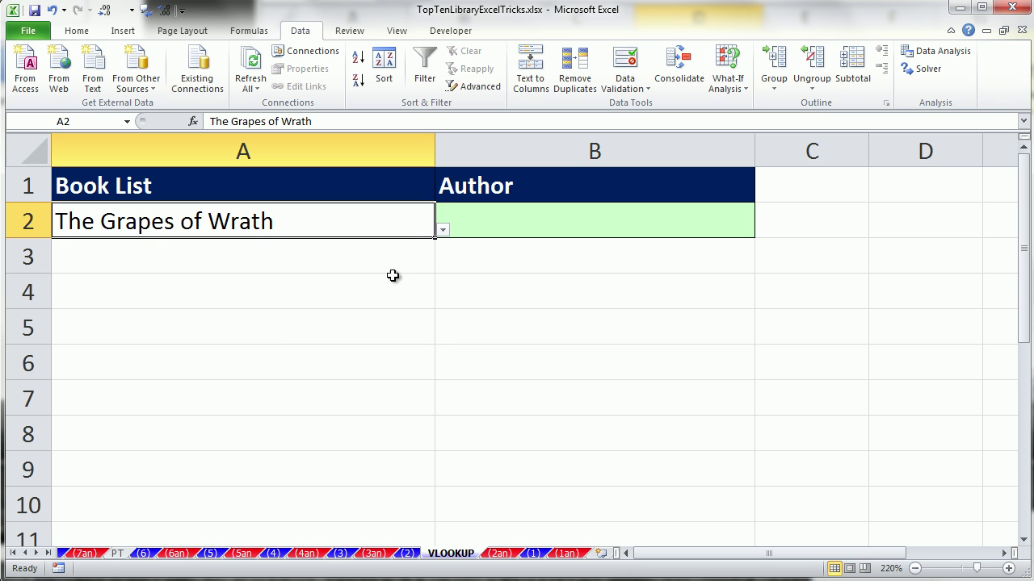
left_click(443, 229)
left_click_drag(436, 286, 452, 251)
left_click(89, 298)
Step: Compare the chosen book and the empty Author cell on the VLOOKUP sheet with the LookupTable range on sheet (2), and locate East of Eden there
left_click(602, 224)
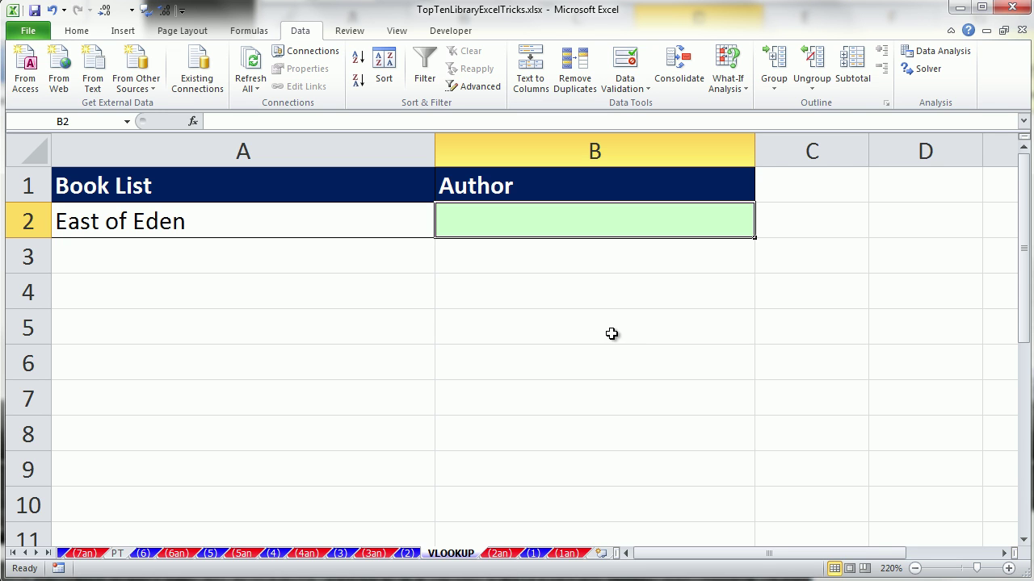
left_click(354, 229)
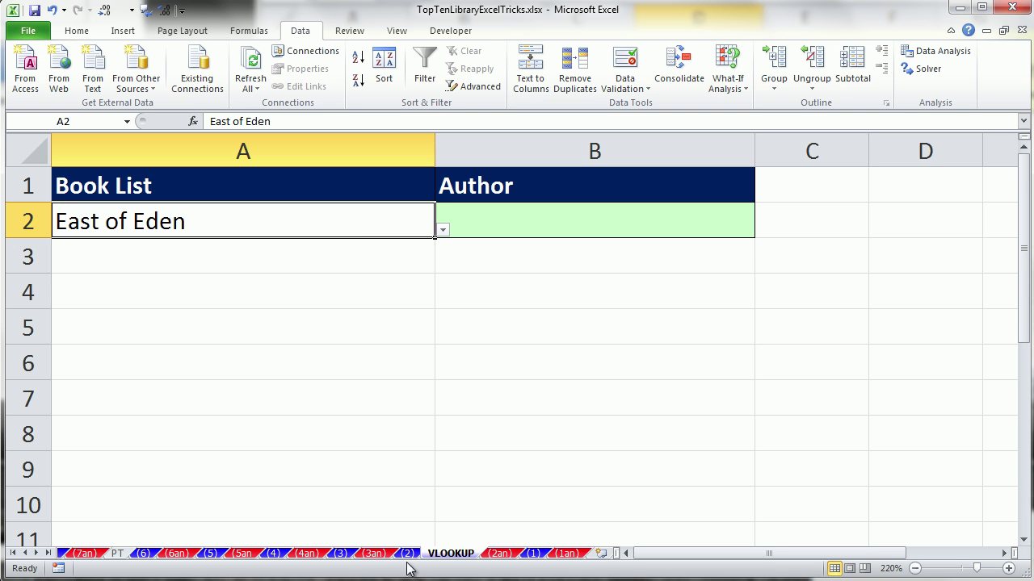
left_click(521, 228)
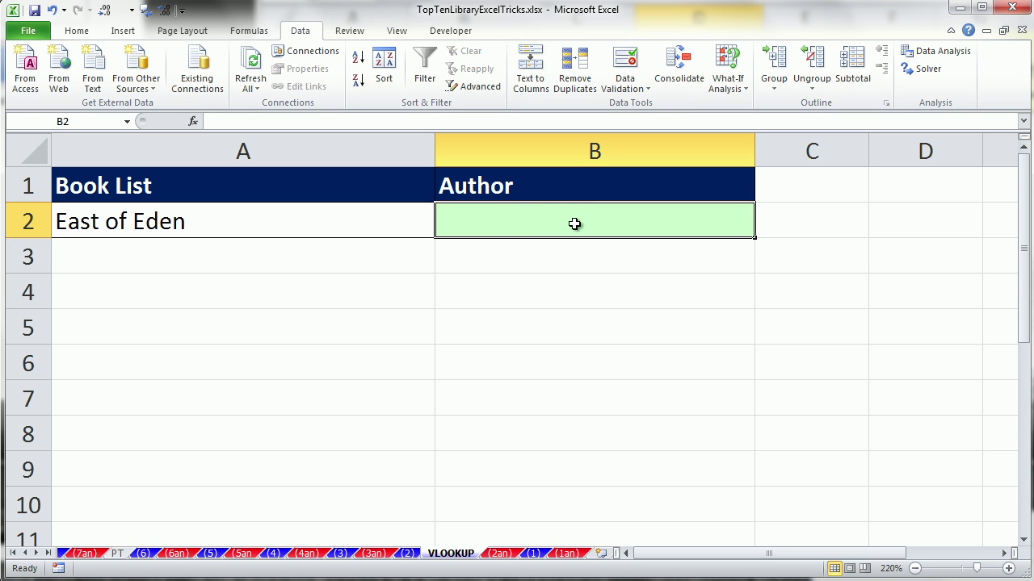
left_click(302, 231)
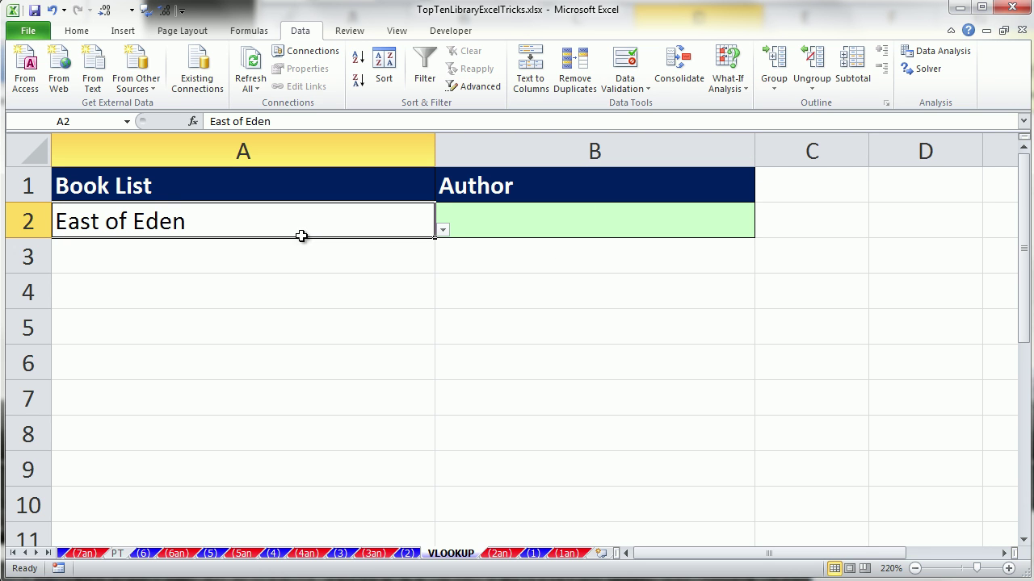
left_click(407, 554)
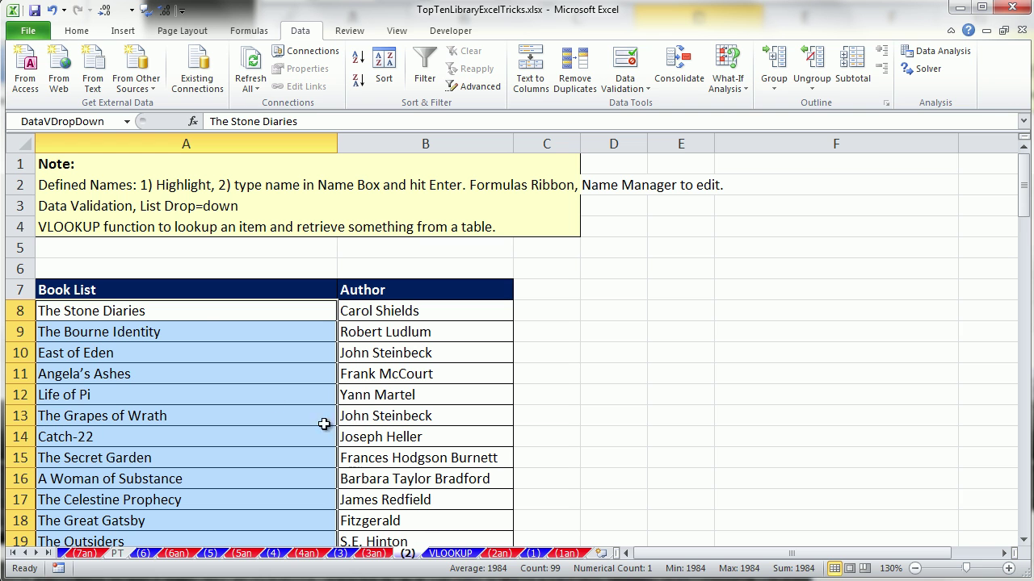
left_click(128, 121)
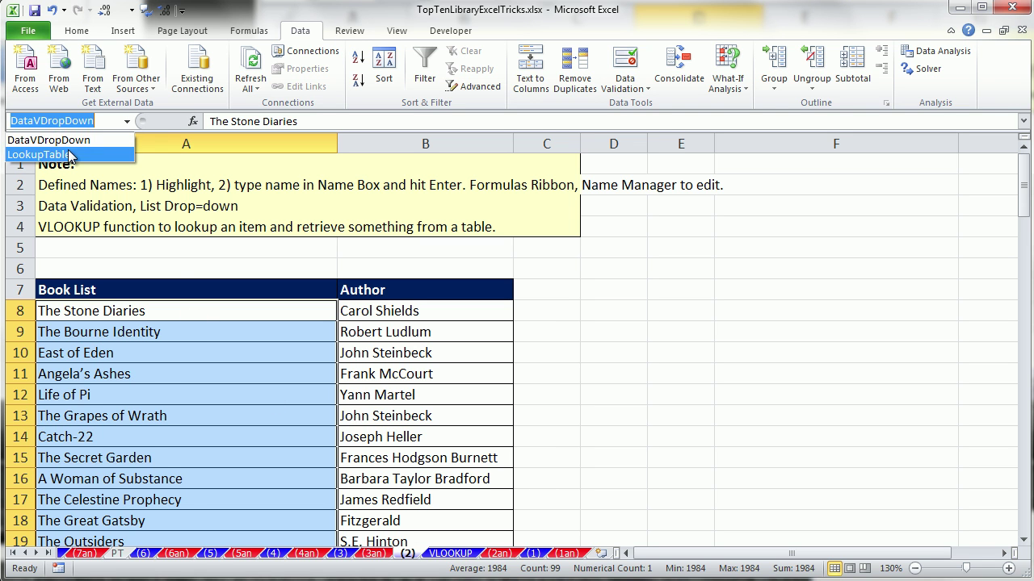
left_click(72, 154)
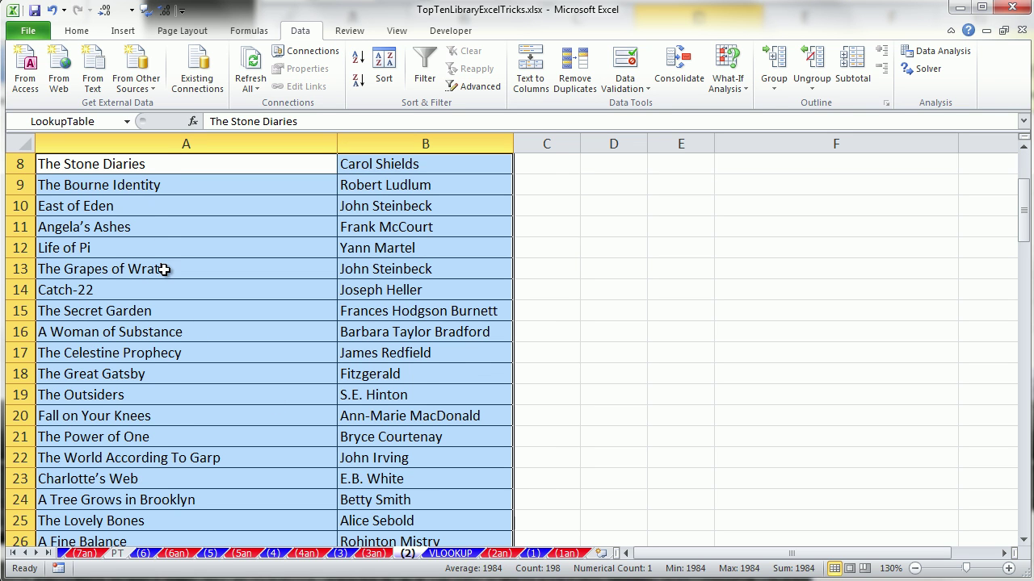
scroll(162, 268, "up", 1)
left_click(114, 269)
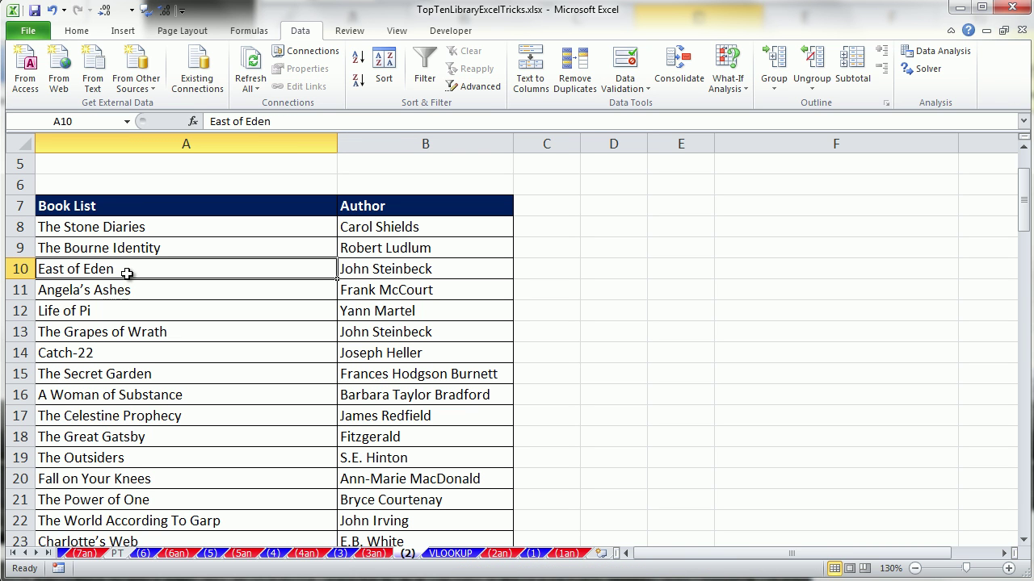
Step: Check the author listed beside East of Eden on sheet (2), and compare it with the Author cell and chosen book on the VLOOKUP sheet
left_click(407, 273)
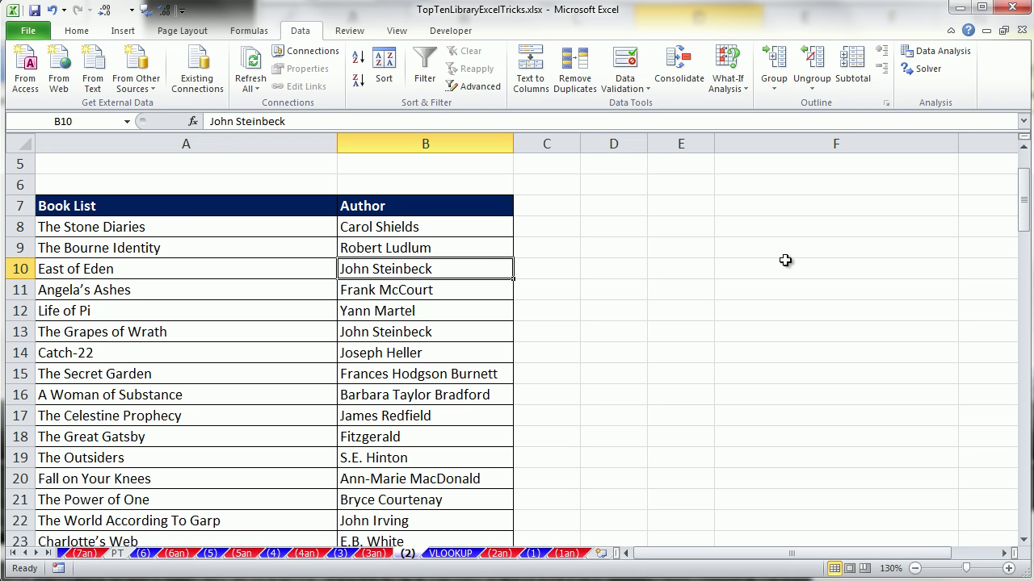
left_click(451, 556)
left_click(519, 231)
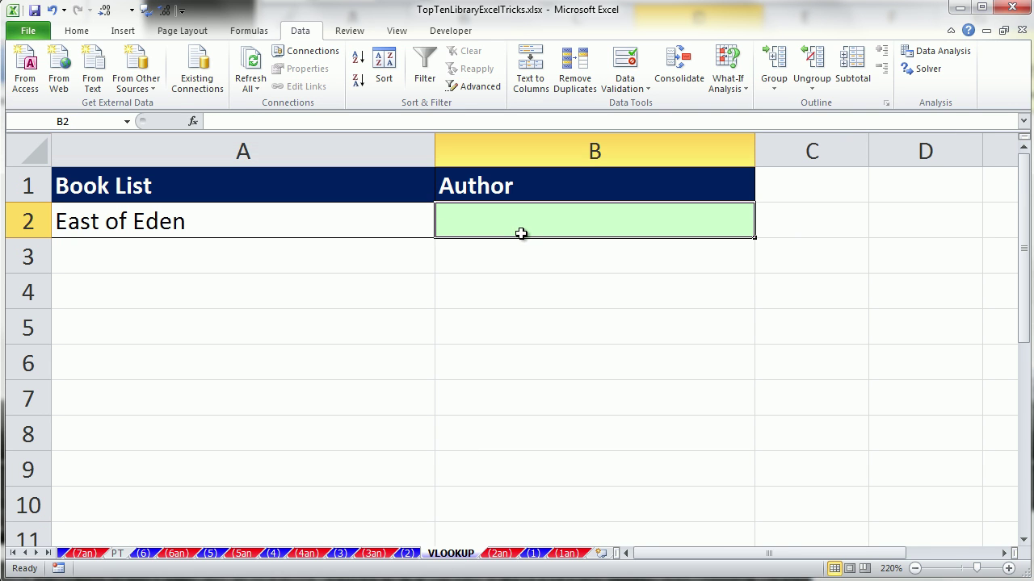
left_click(340, 225)
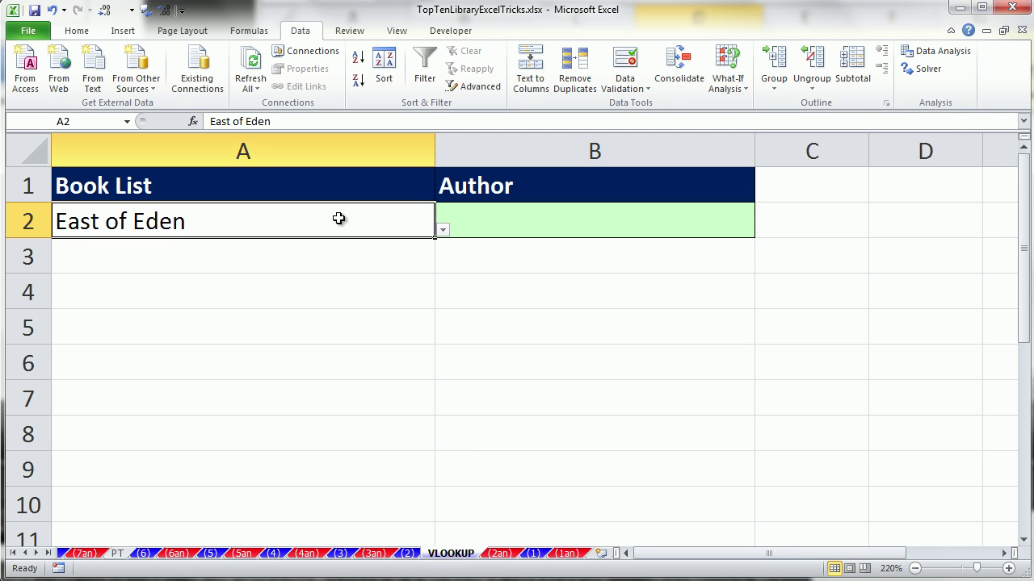
Step: Start a VLOOKUP formula in the Author cell B2 with A2 as the lookup value
left_click(496, 223)
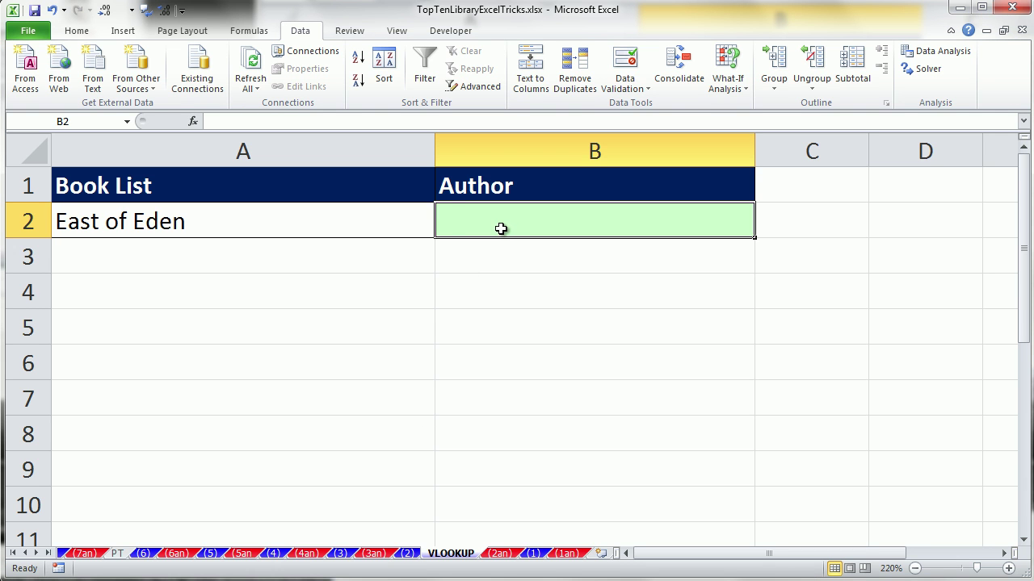
type("=")
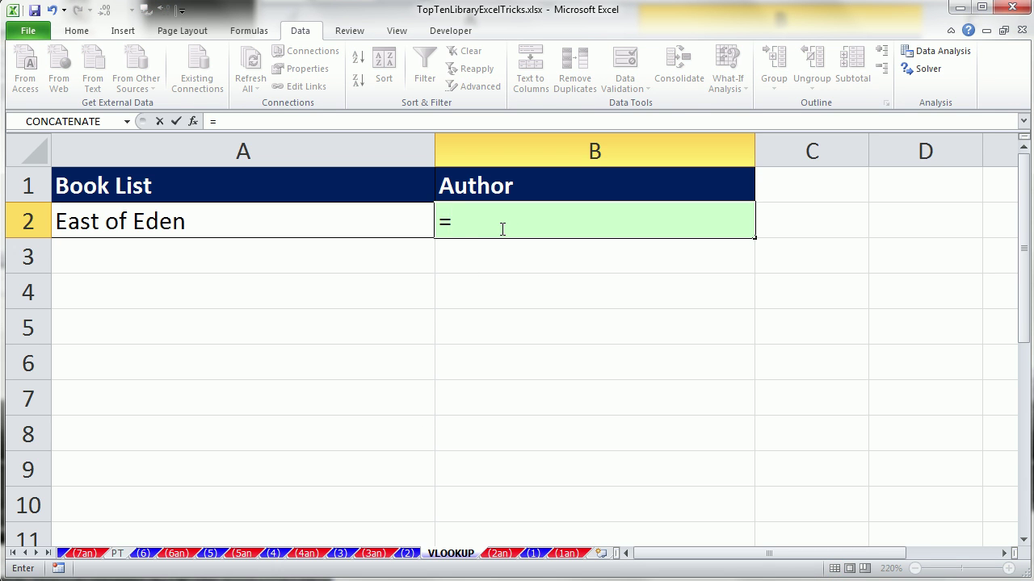
type("v")
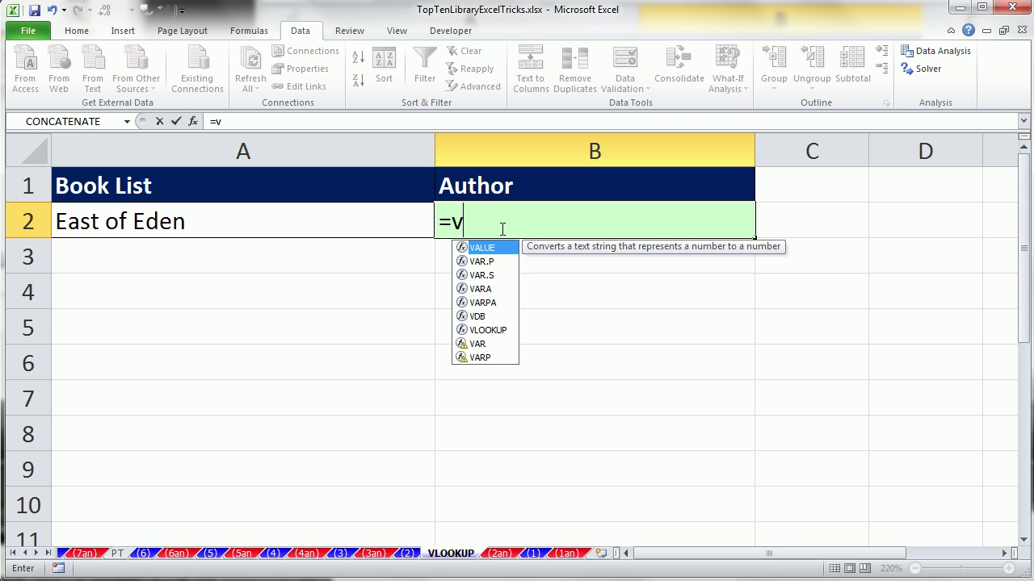
type("l")
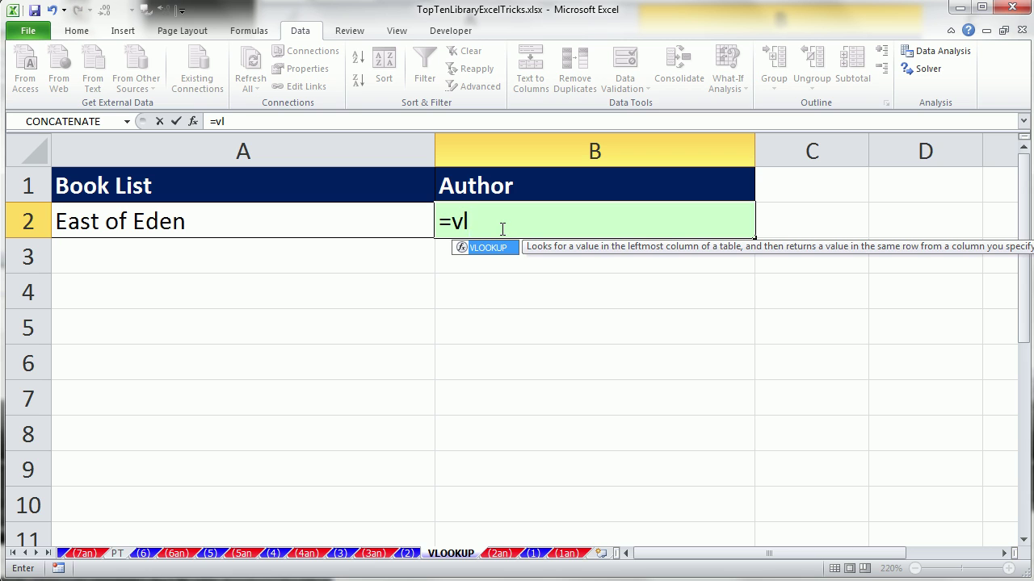
key("Tab")
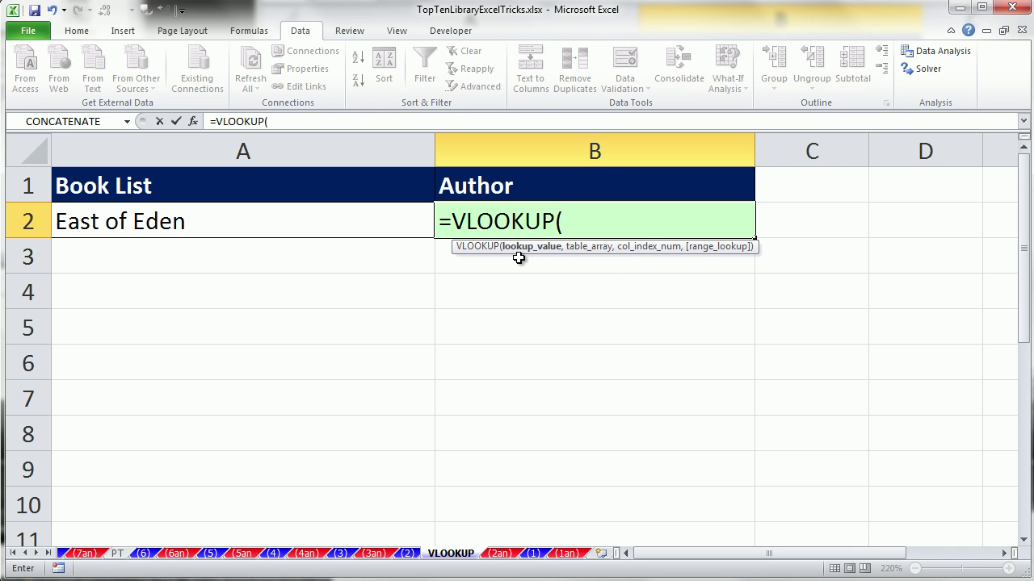
left_click(221, 227)
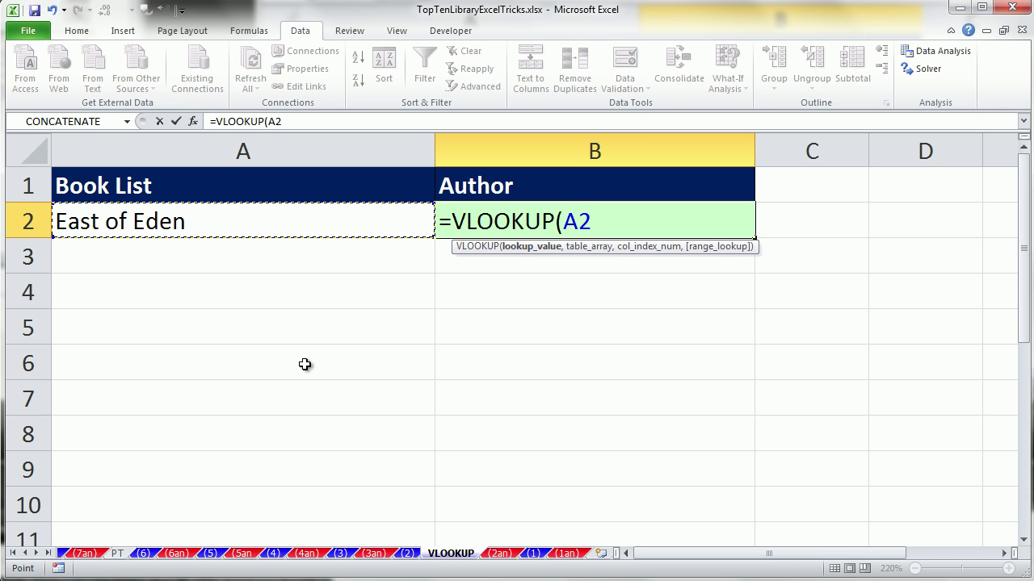
type(",")
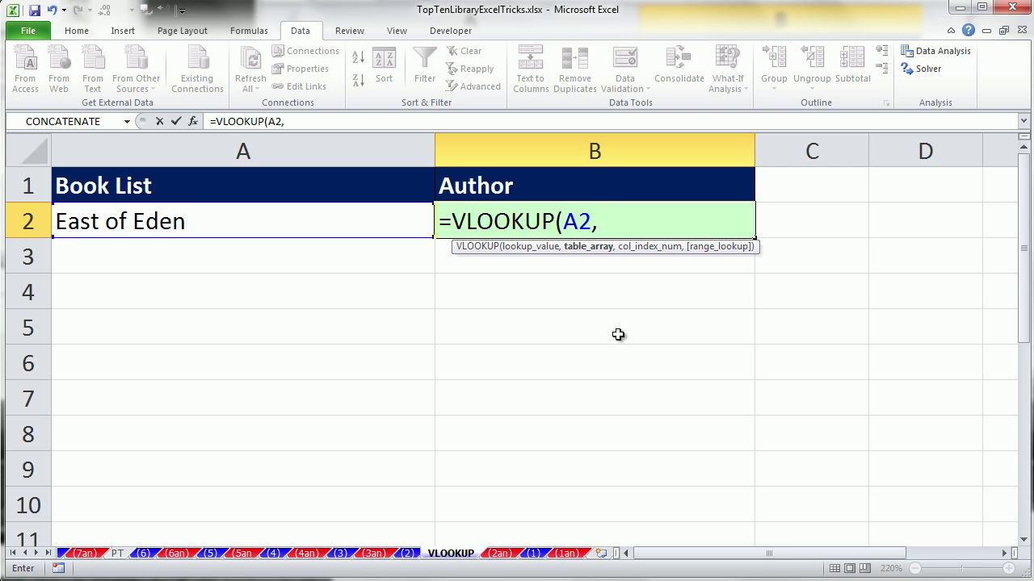
Step: Complete the B2 formula with the defined name LookupTable, column index 2 and FALSE for an exact match, and enter it
key("F3")
left_click(578, 257)
double_click(578, 257)
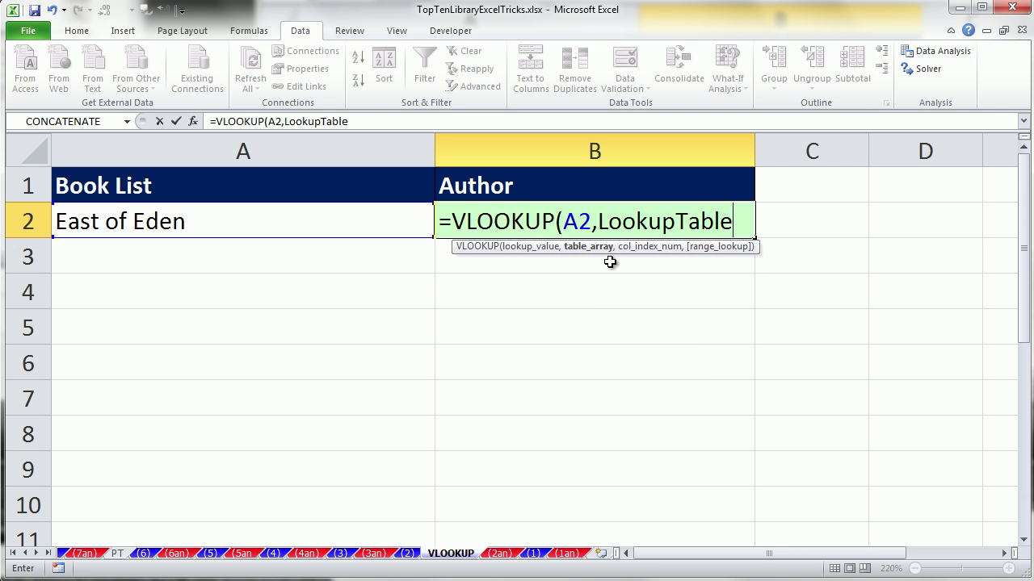
type(",")
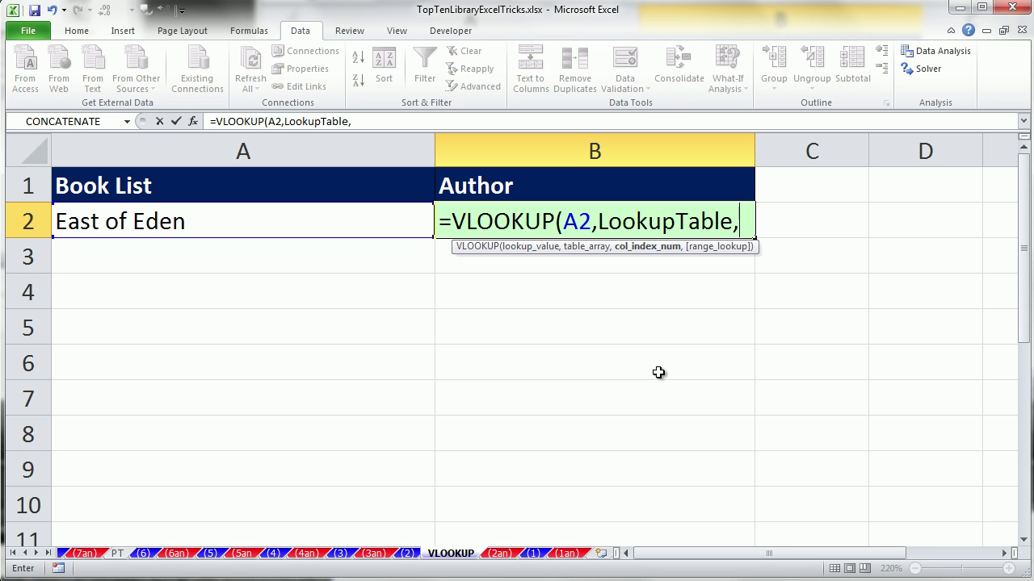
type("2,")
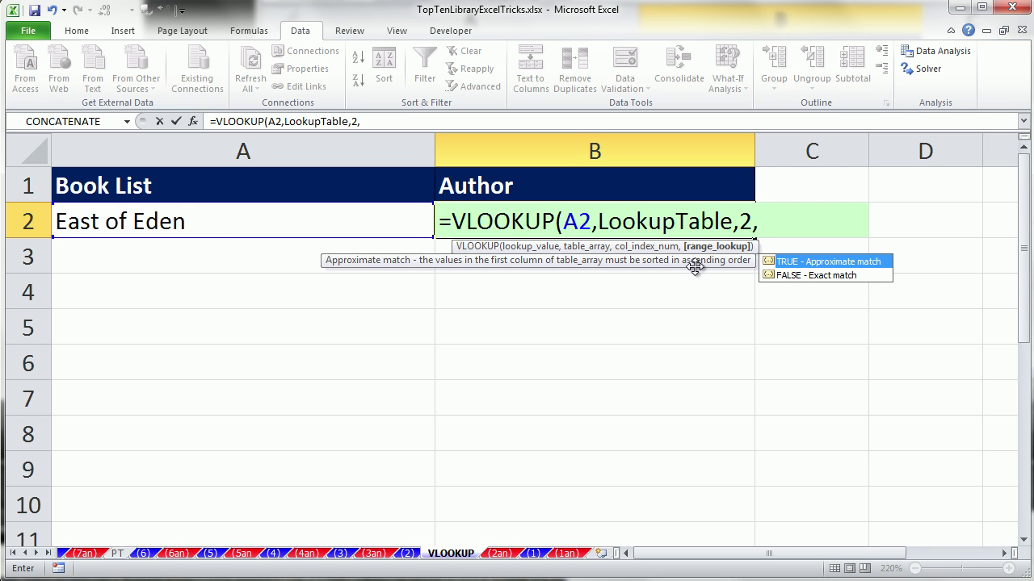
double_click(787, 276)
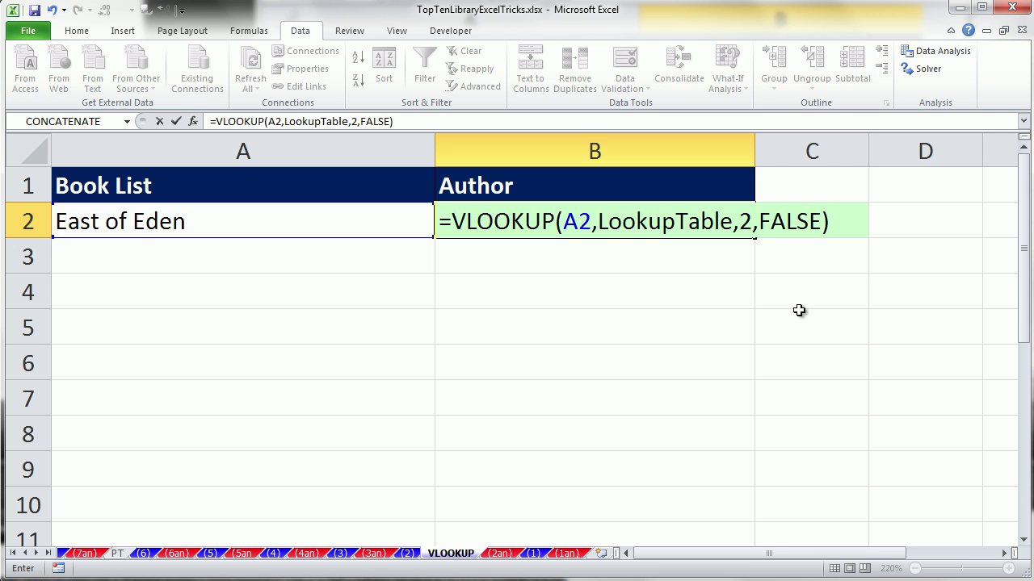
key("ctrl+Return")
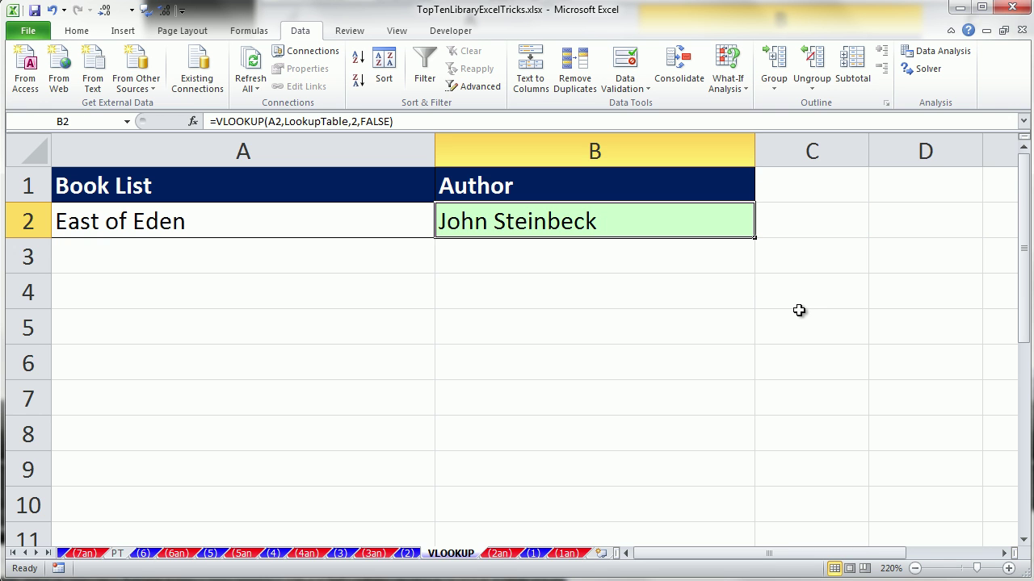
Step: Test the lookup by choosing The Grapes of Wrath, Catch-22, The Power of One and finally The Stone Diaries in A2
left_click(412, 220)
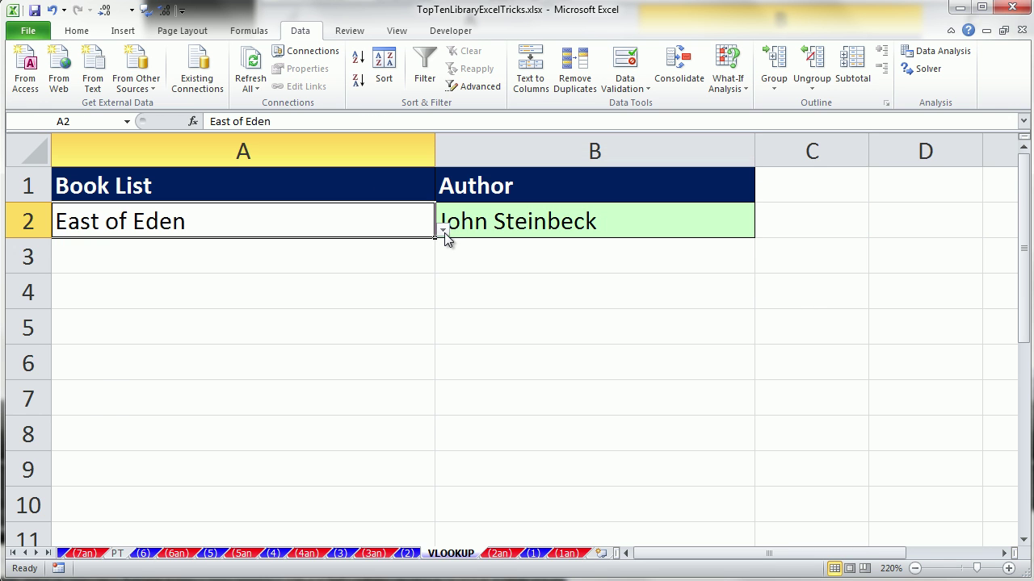
left_click(444, 231)
left_click(145, 321)
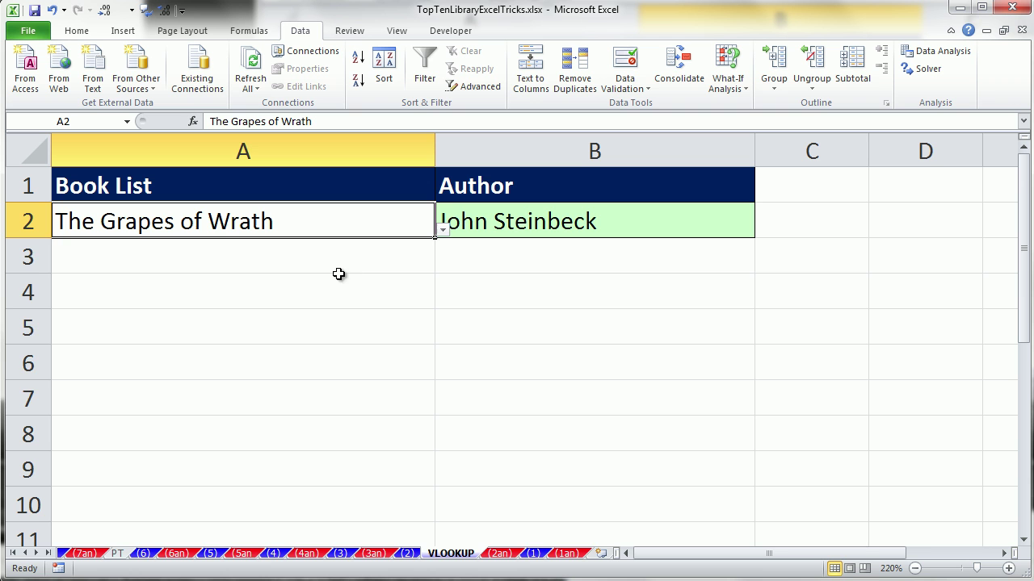
left_click(443, 232)
left_click(116, 271)
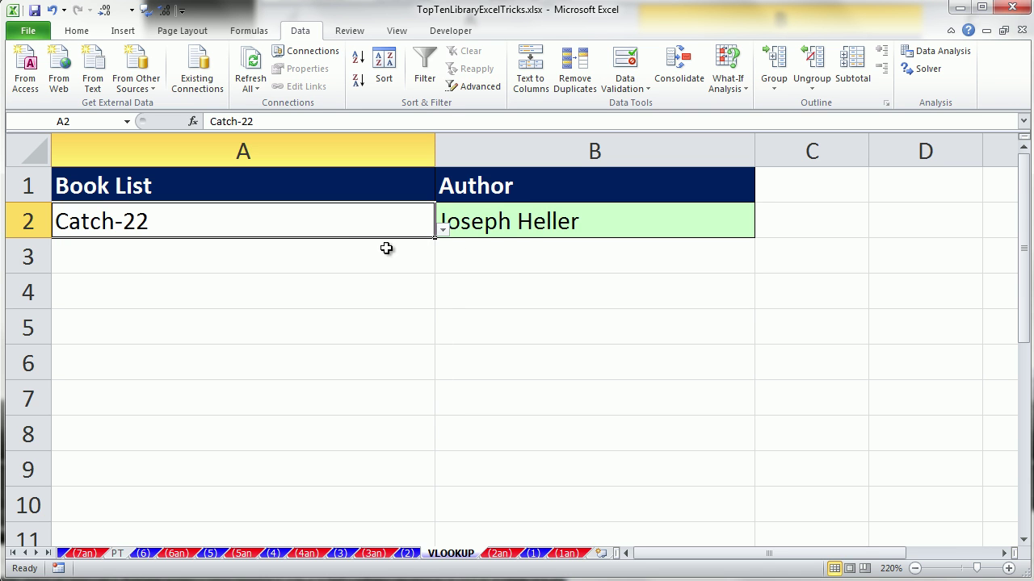
left_click(443, 231)
left_click(115, 406)
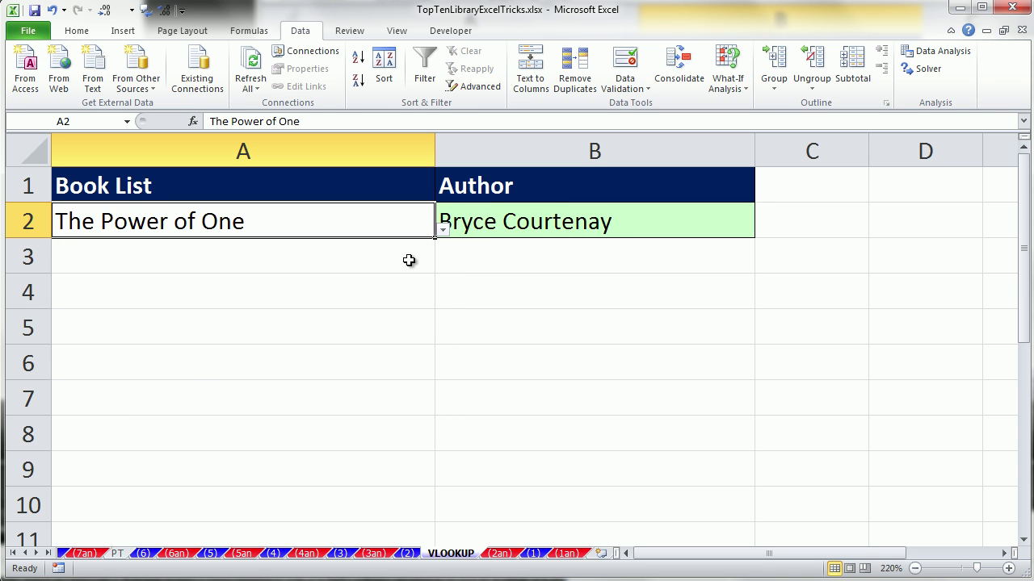
left_click(444, 231)
left_click_drag(434, 296, 436, 266)
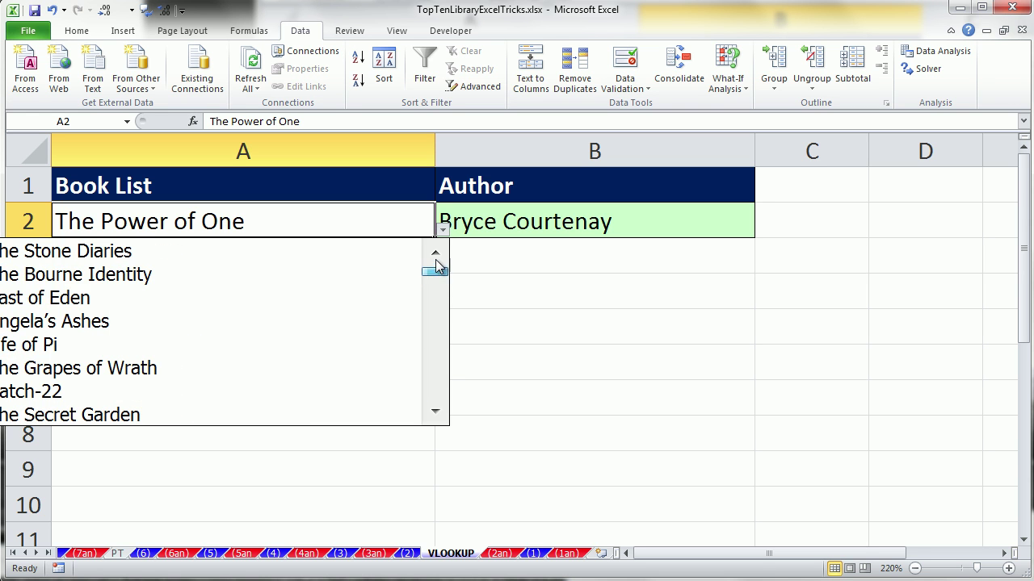
left_click(86, 252)
left_click(536, 280)
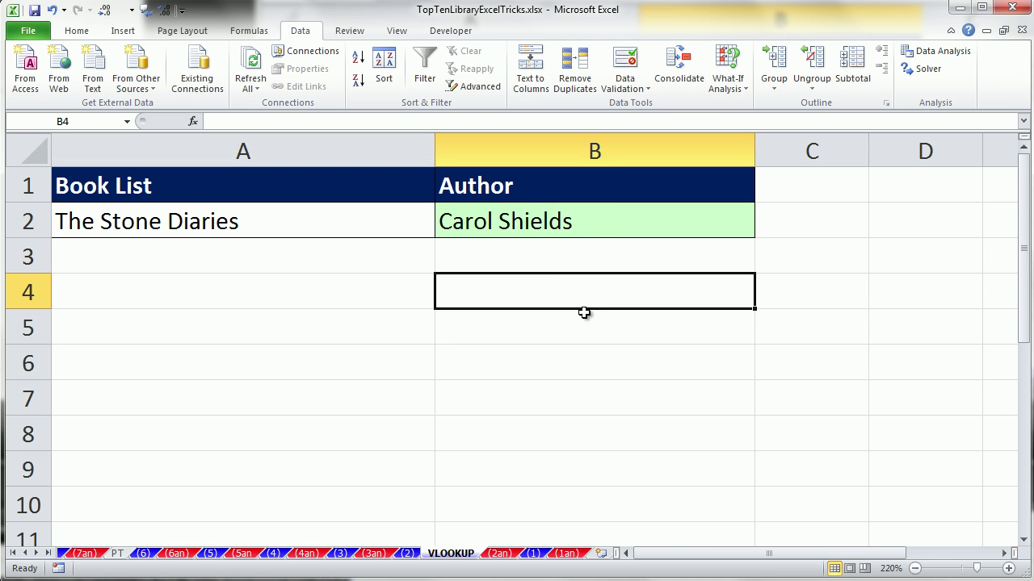
Step: Examine the Original Book List, Inventory List and empty Missing Books column on sheet (1)
left_click(535, 554)
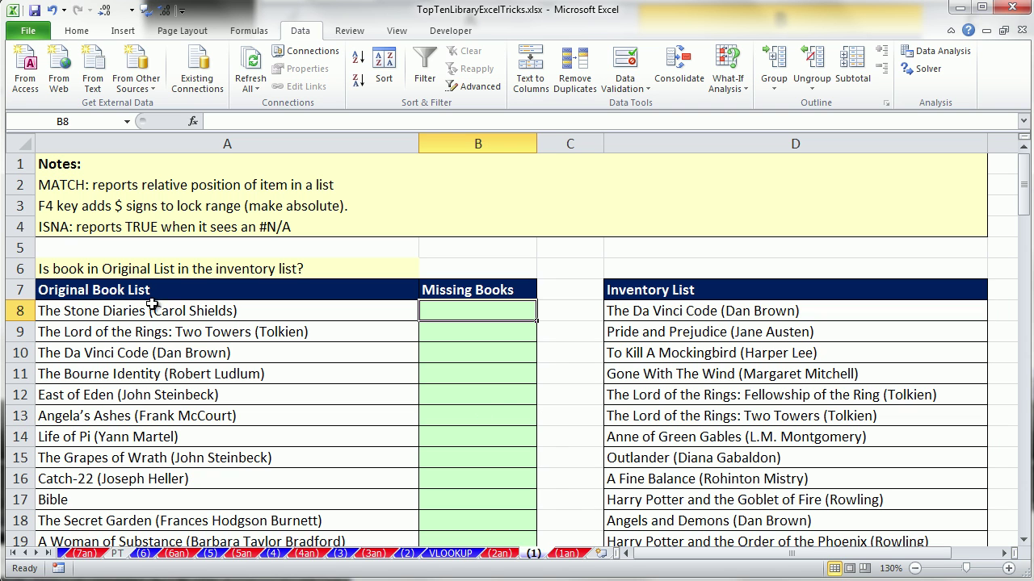
left_click_drag(138, 297, 150, 498)
left_click_drag(653, 300, 655, 498)
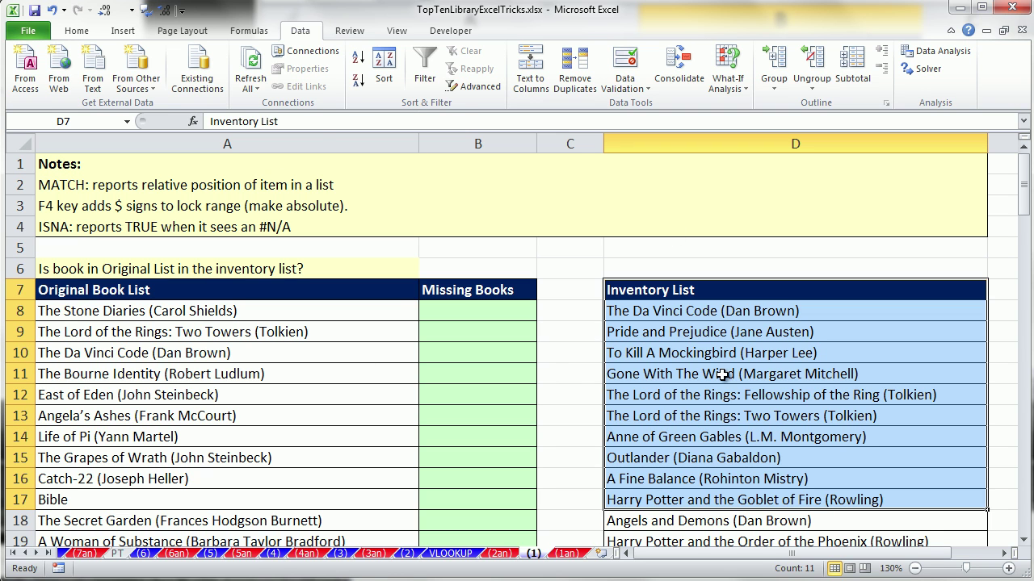
left_click(355, 335)
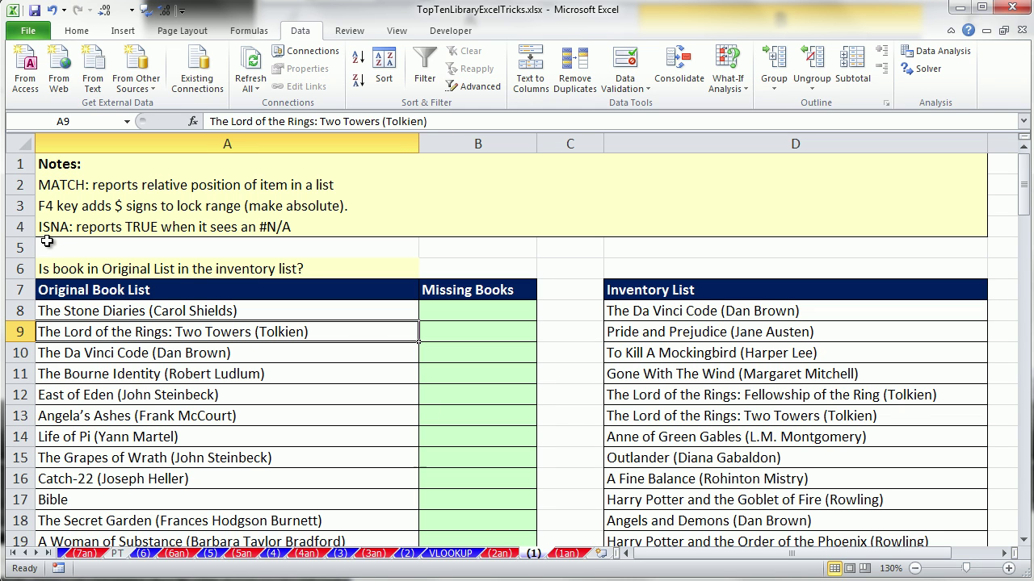
left_click(466, 328)
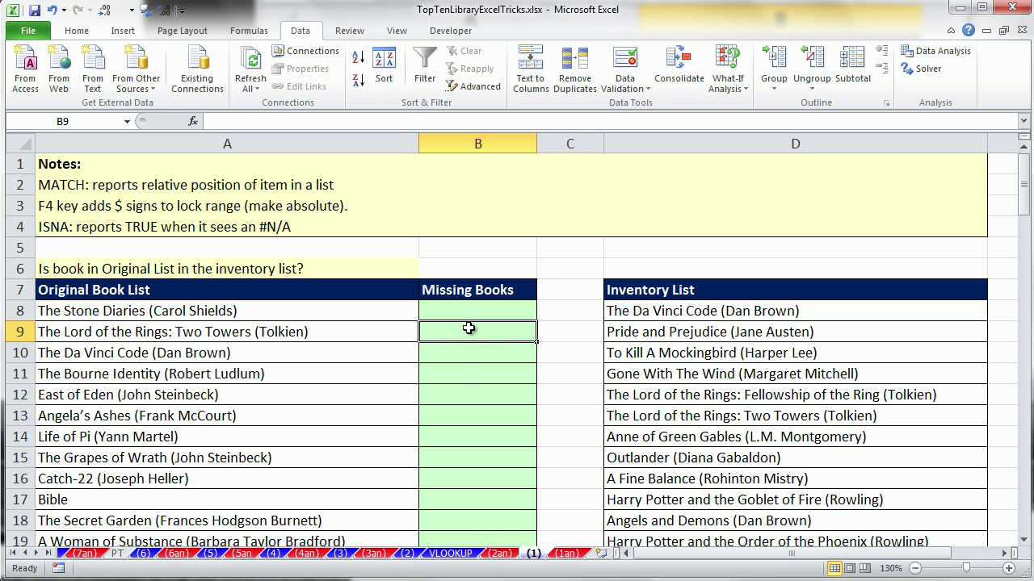
Step: Look for The Lord of the Rings: Two Towers and The Da Vinci Code from the original list in the Inventory List
left_click(115, 338)
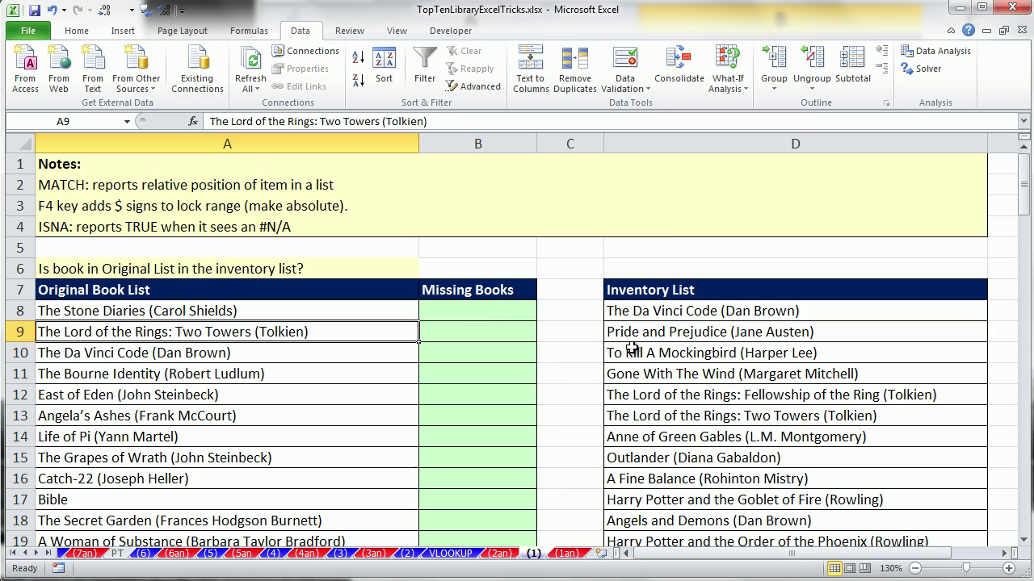
left_click_drag(620, 311, 638, 418)
left_click(638, 415)
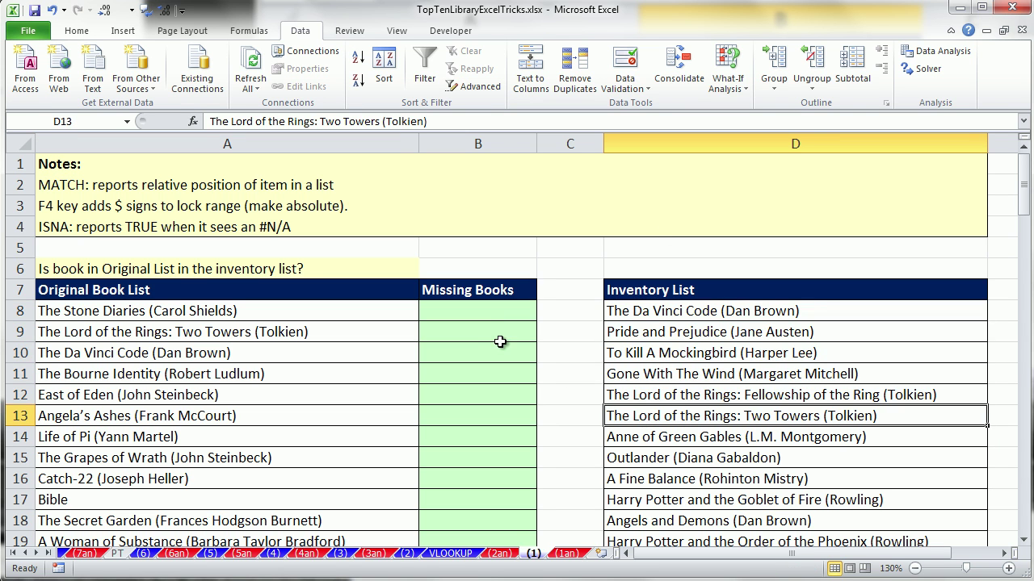
left_click(452, 333)
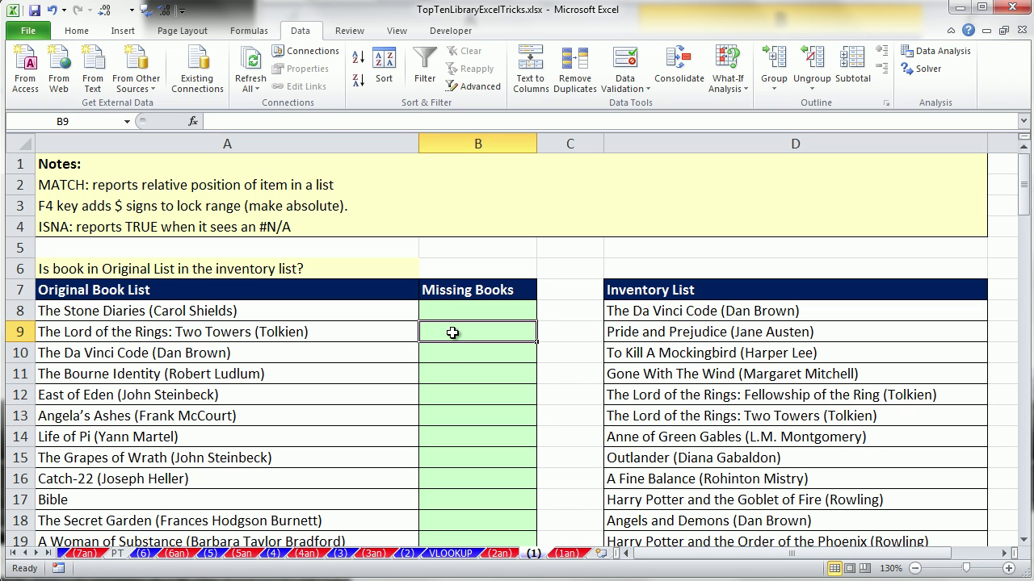
left_click(451, 356)
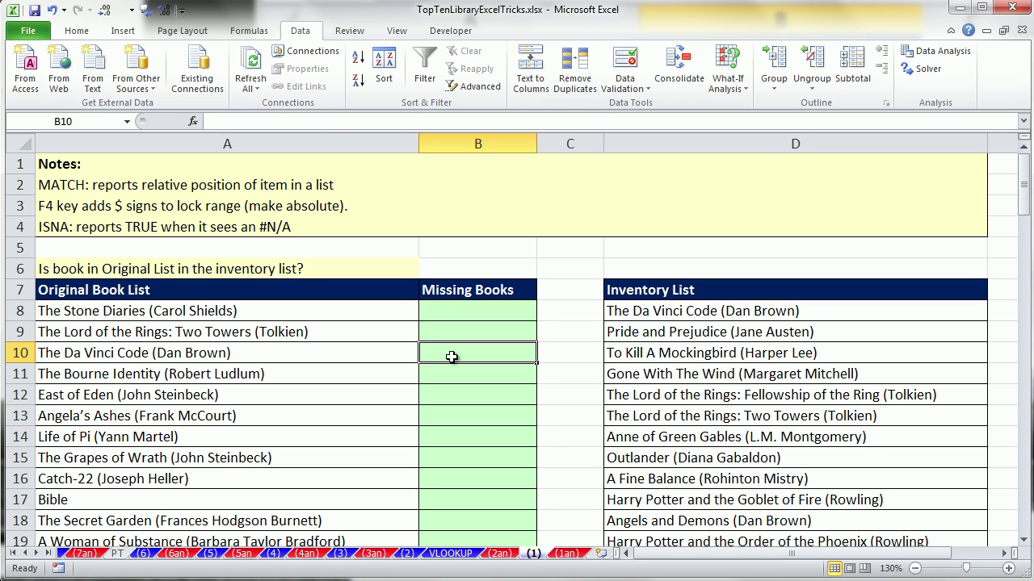
left_click(668, 308)
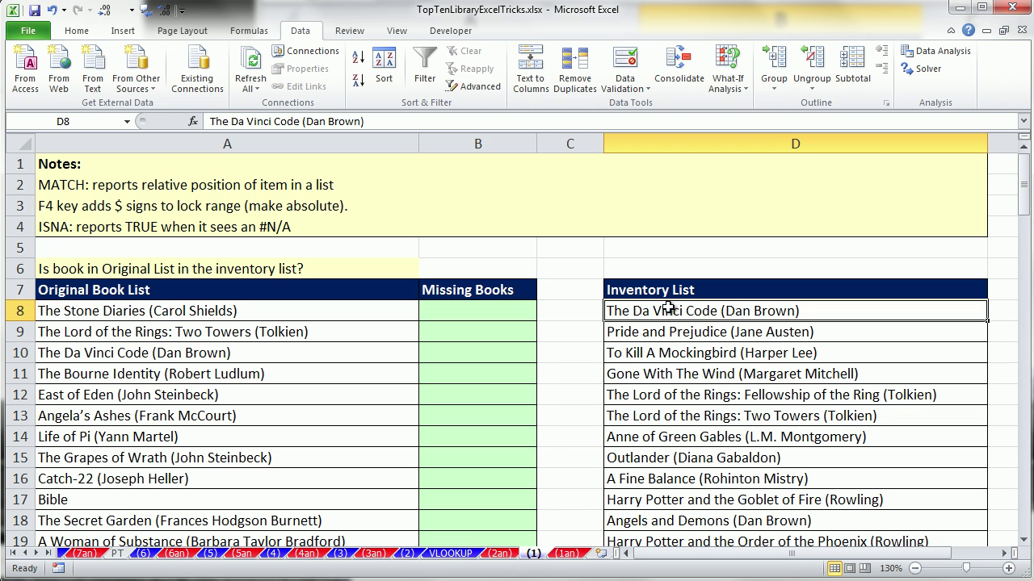
Step: Start a MATCH formula in the first Missing Books cell, B8, with A8 as the lookup value
left_click(474, 319)
type("=ma")
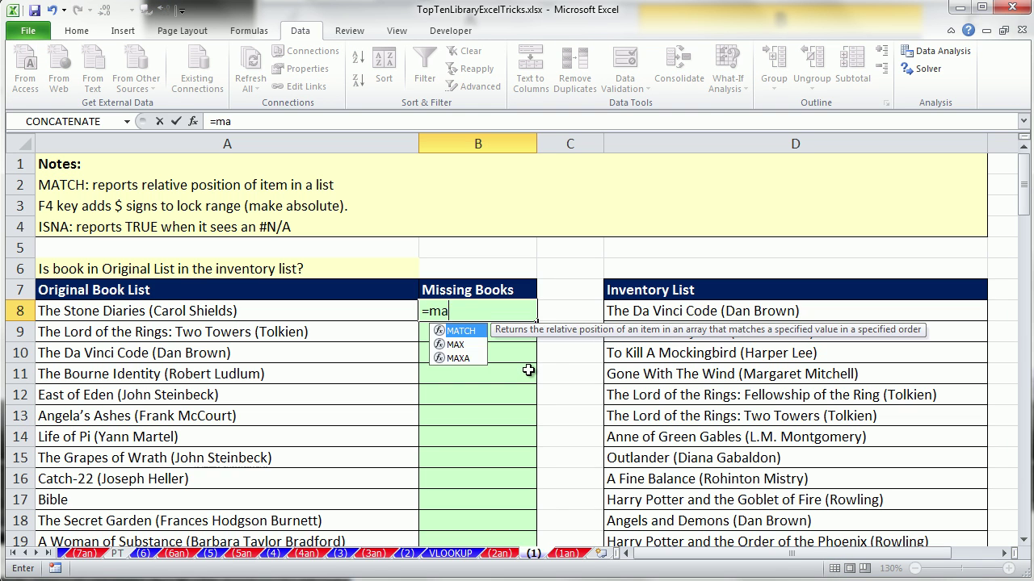
type("tch")
key("Tab")
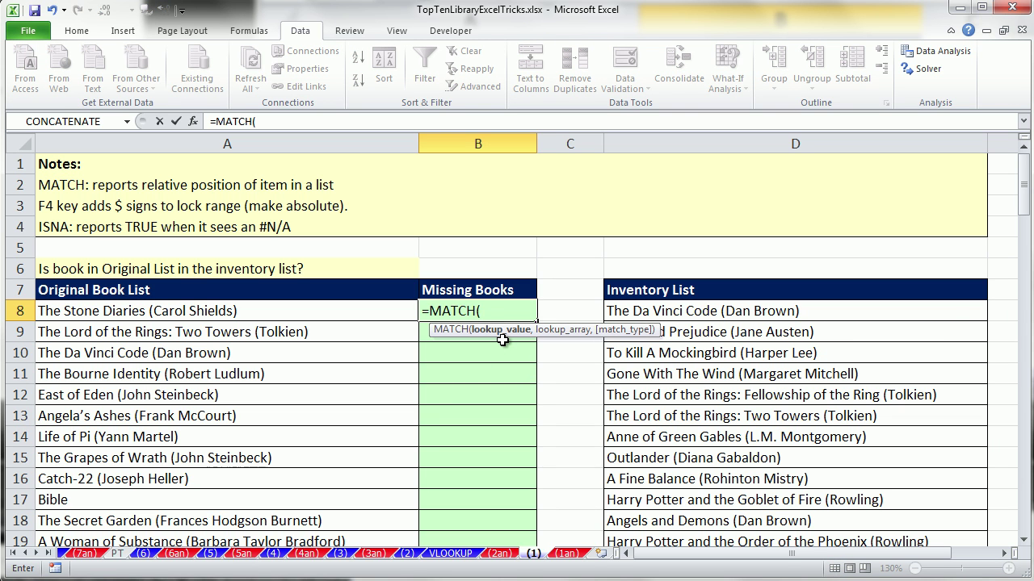
left_click(250, 315)
type(",")
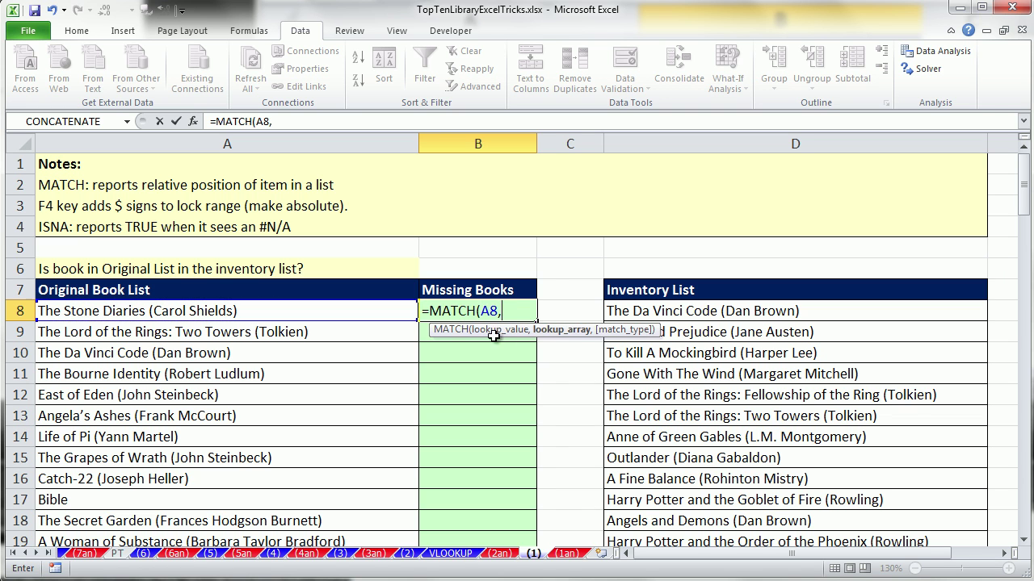
Step: Complete the B8 MATCH formula with the absolute inventory range $D$8:$D$100 and match type 0 for an exact match, and enter it
left_click(629, 310)
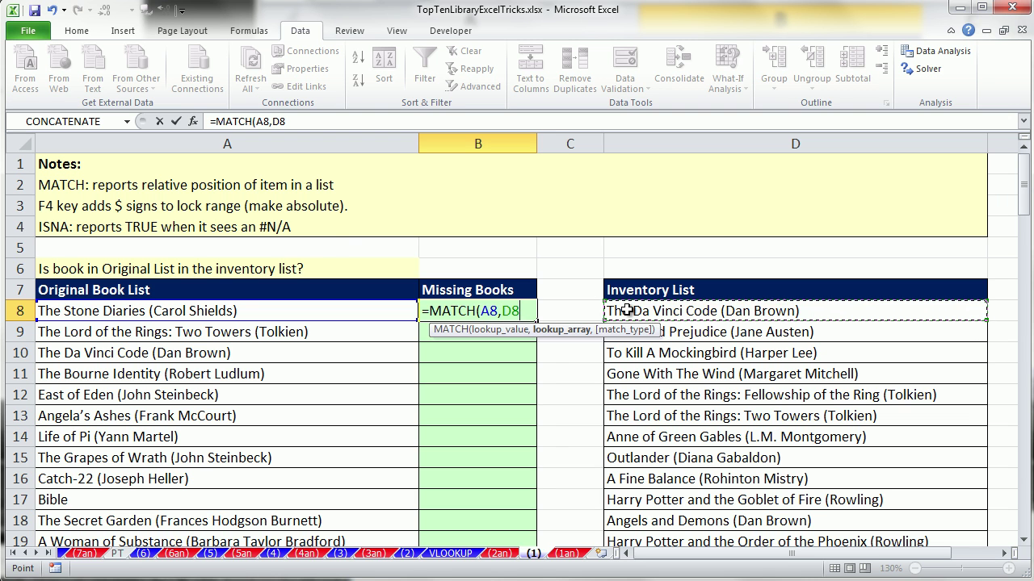
key("ctrl+shift+Down")
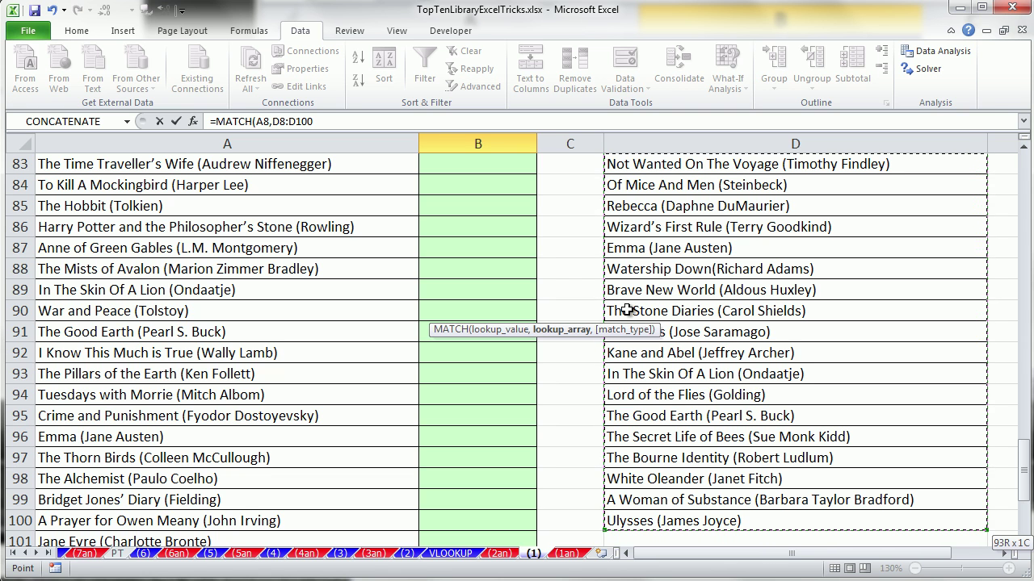
key("F4")
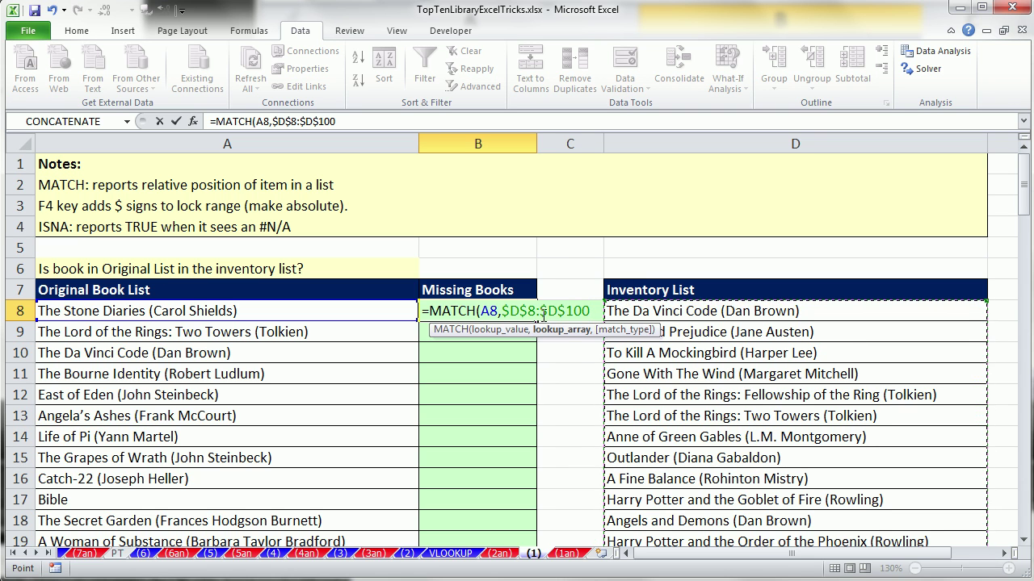
type(",")
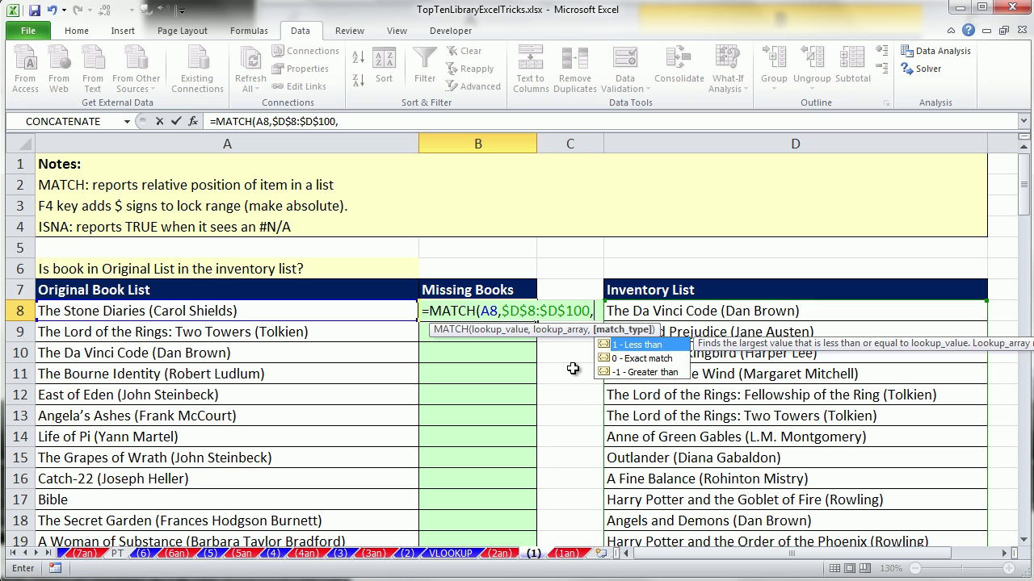
double_click(615, 359)
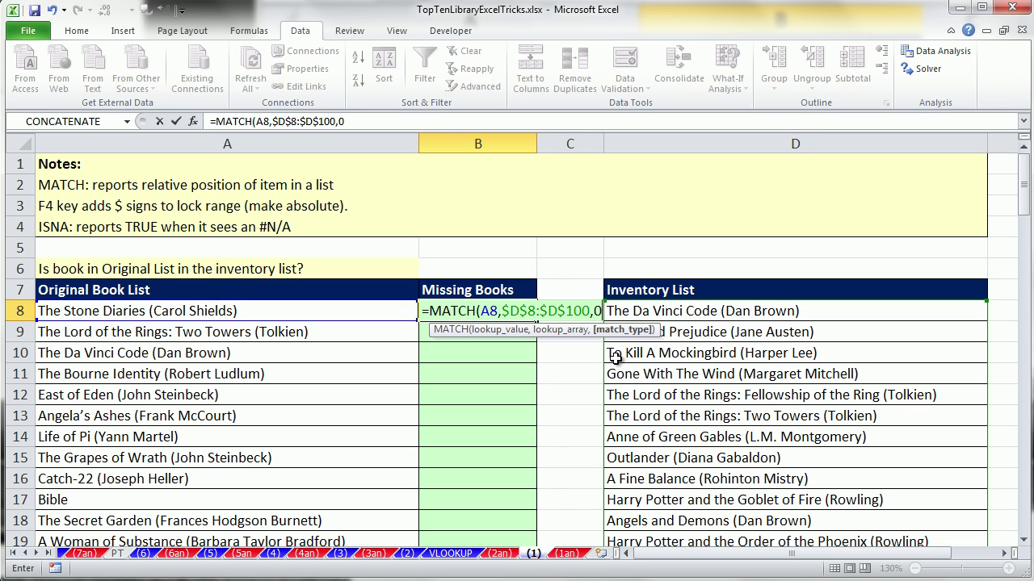
type(")")
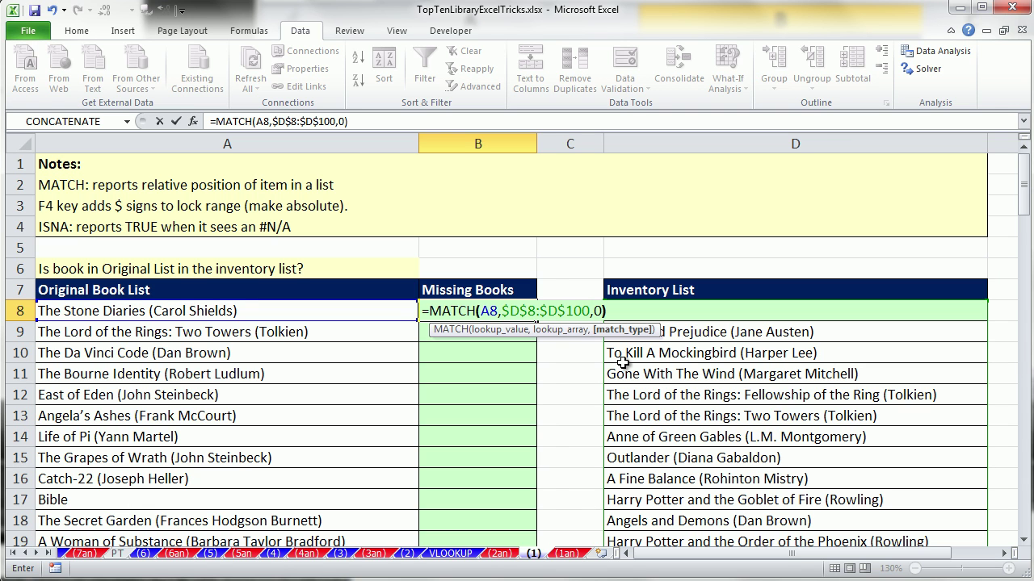
key("ctrl+Return")
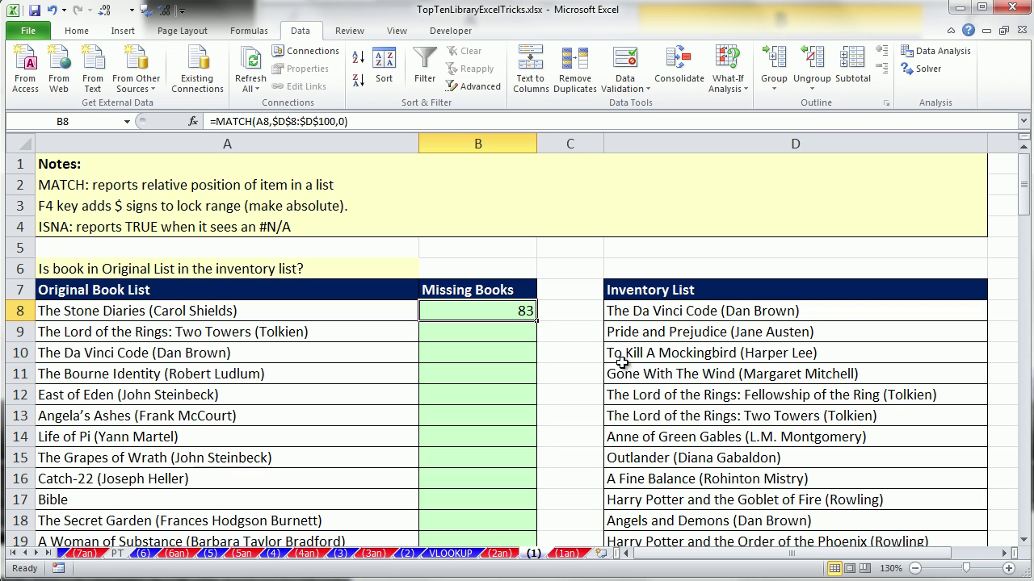
Step: Fill the MATCH formula from B8 down the Missing Books column and inspect the result for East of Eden in B12
double_click(535, 320)
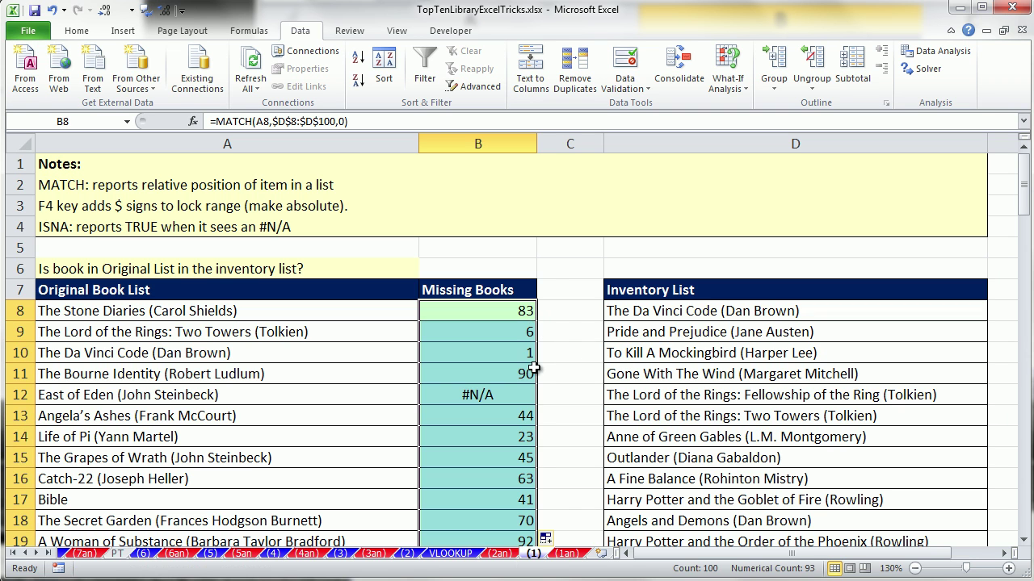
left_click(489, 359)
left_click(470, 395)
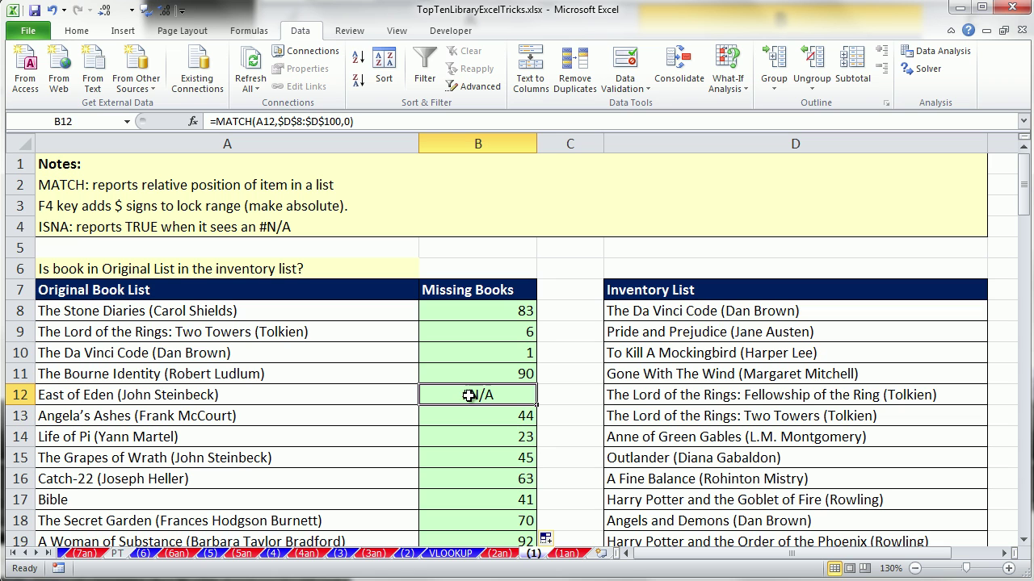
Step: Wrap the MATCH formula in B8 in the ISNA function and fill it down the Missing Books column
double_click(500, 312)
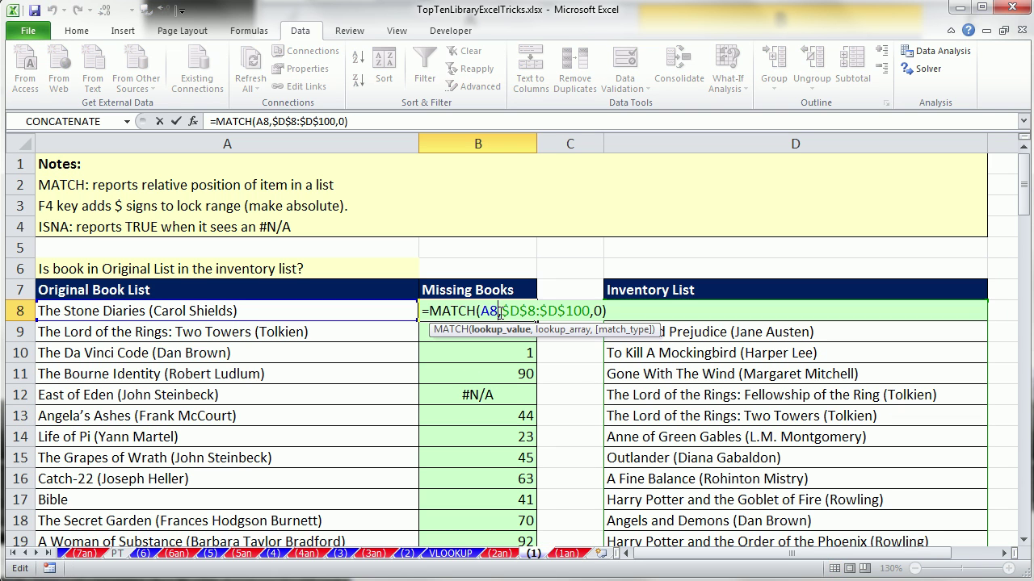
left_click(432, 311)
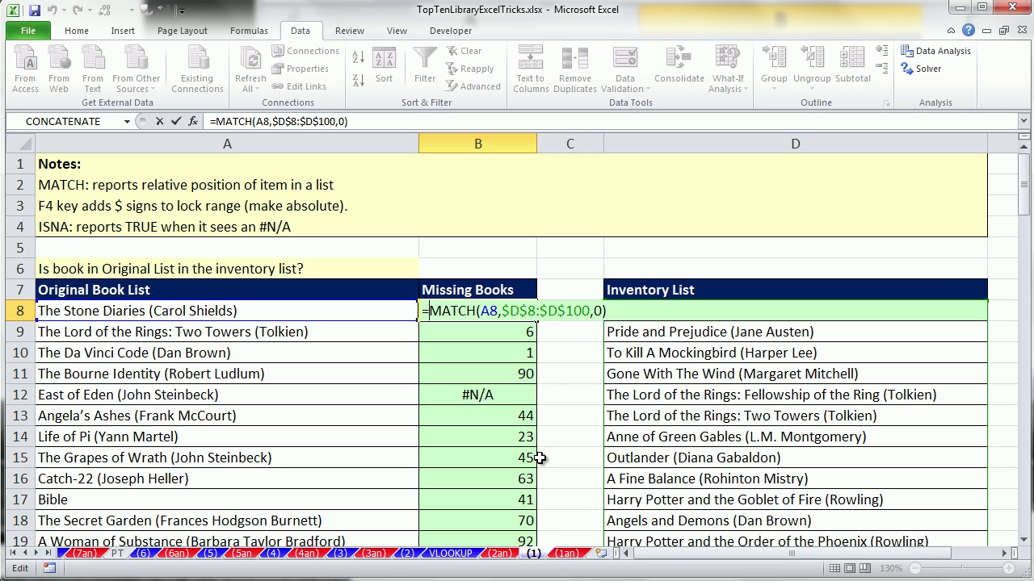
type("isna")
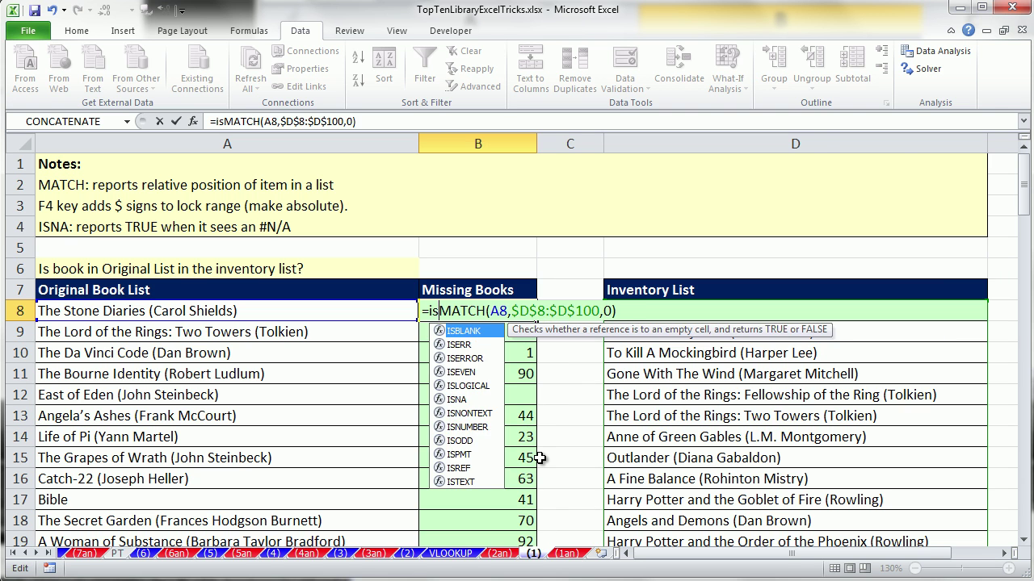
key("Tab")
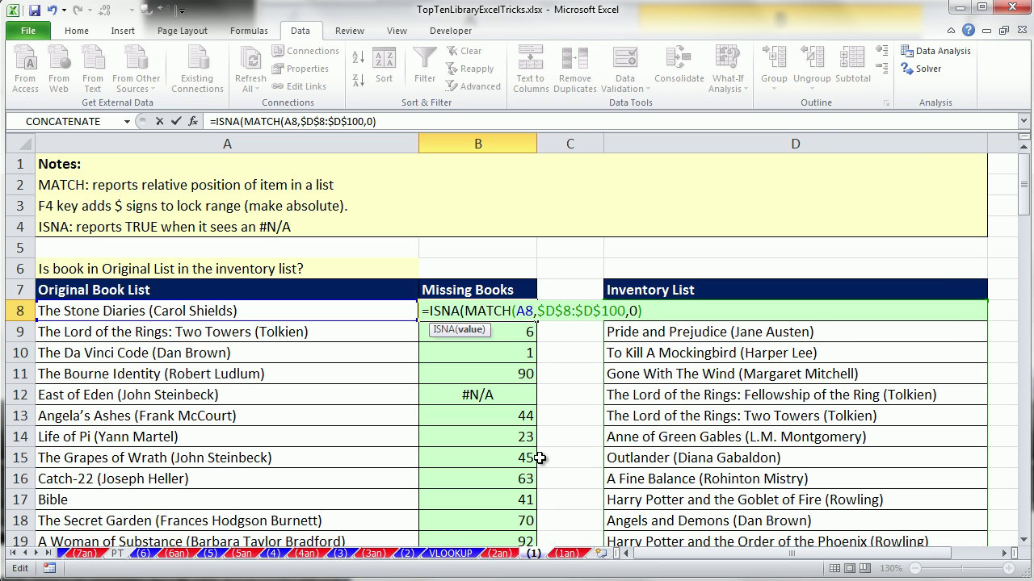
left_click(654, 314)
type(")")
key("ctrl+Return")
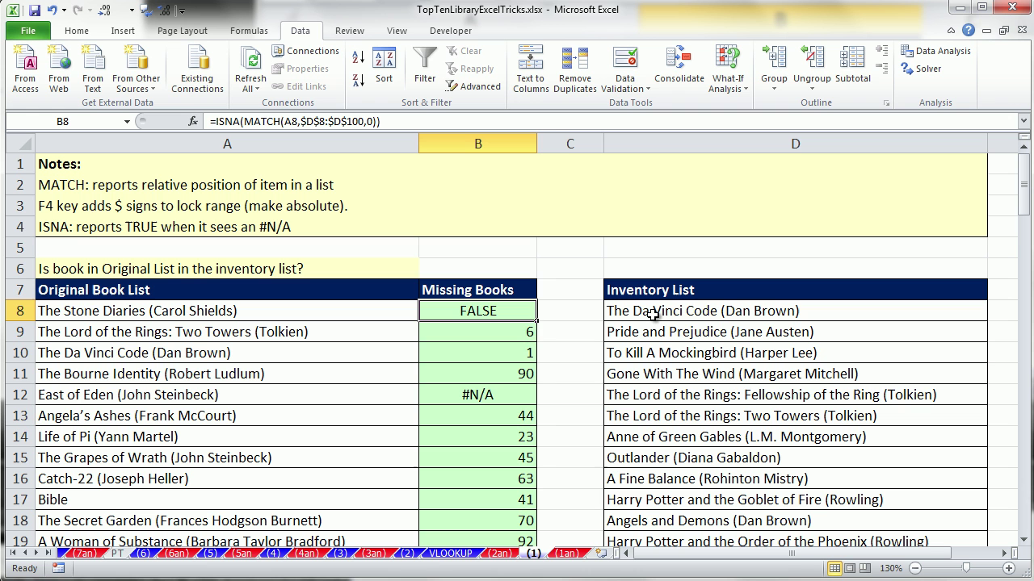
double_click(536, 321)
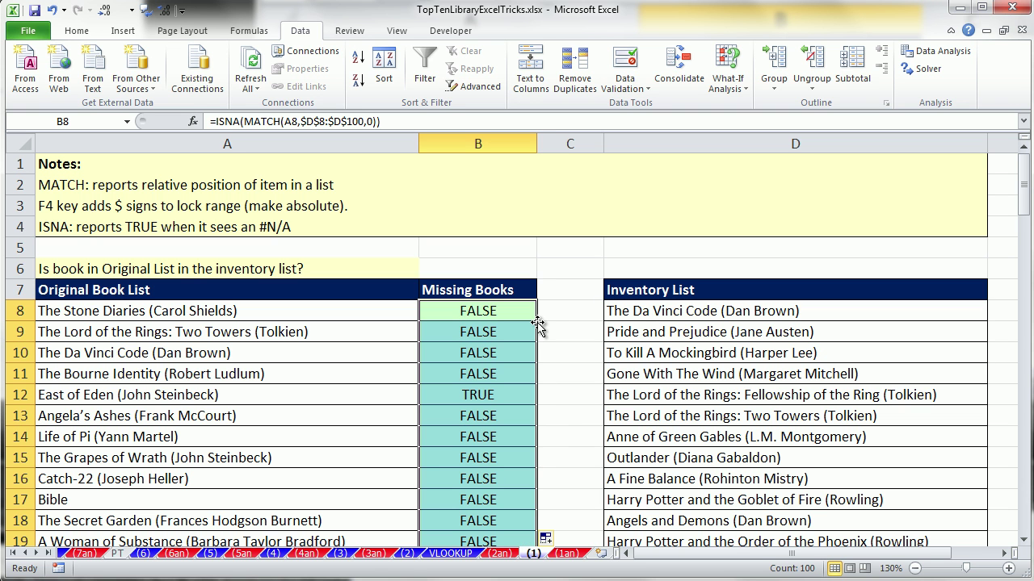
Step: Examine the ISNA results for East of Eden and The Celestine Prophecy against the Inventory List titles
left_click(478, 395)
scroll(532, 427, "down", 2)
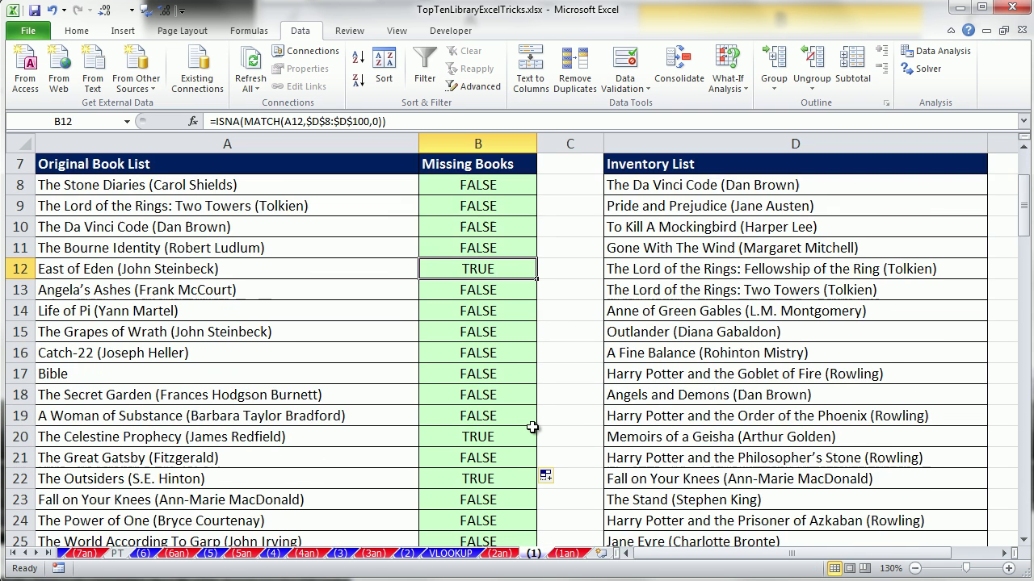
scroll(532, 427, "down", 1)
left_click(491, 374)
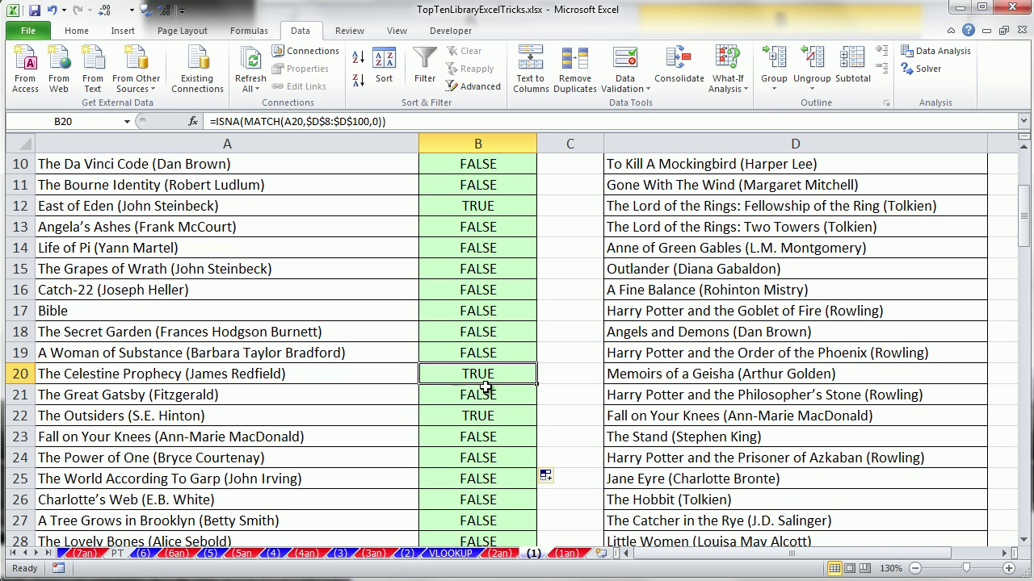
scroll(492, 403, "up", 3)
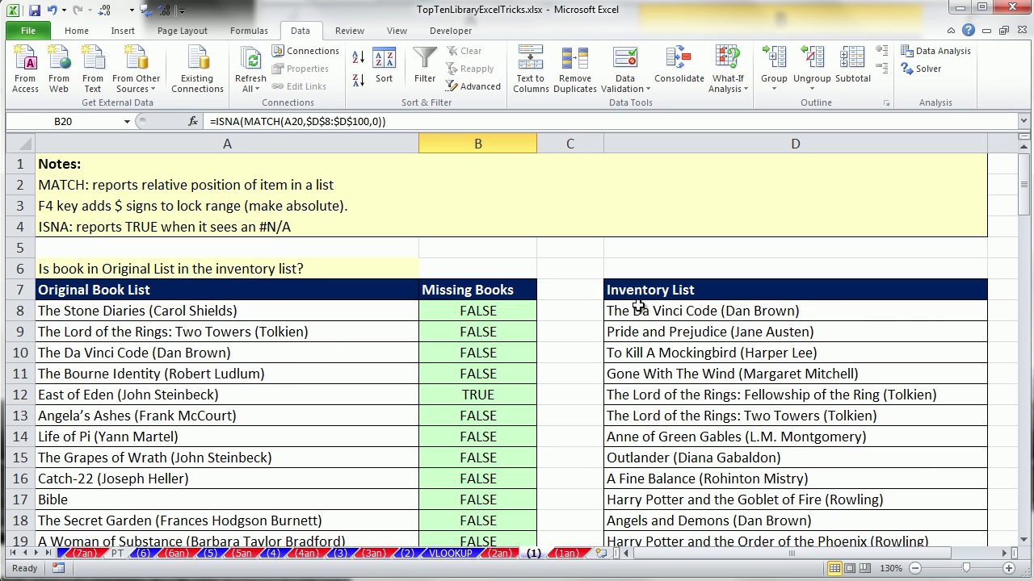
left_click_drag(645, 312, 669, 442)
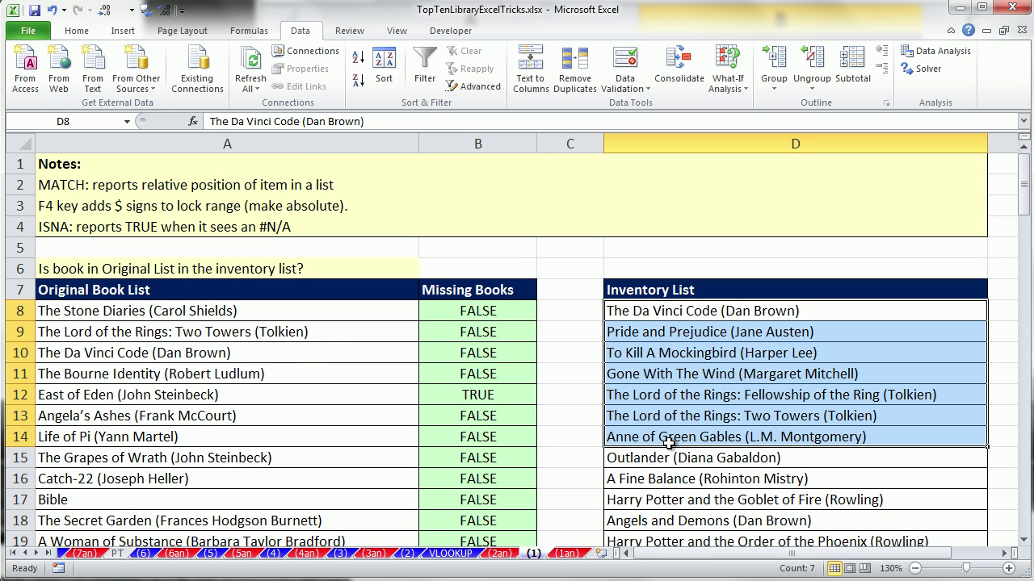
left_click(490, 393)
left_click(302, 394)
left_click_drag(302, 394, 462, 394)
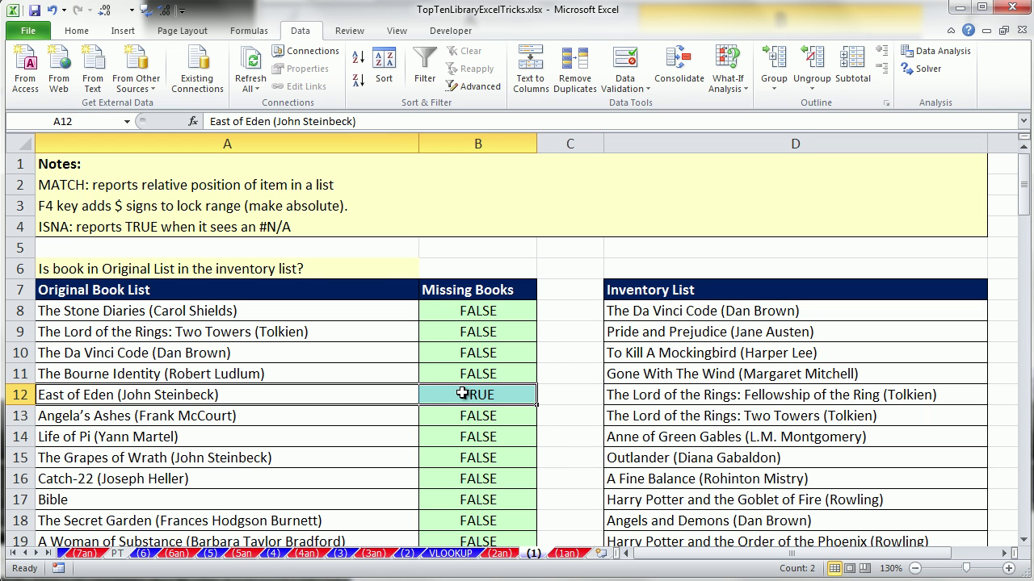